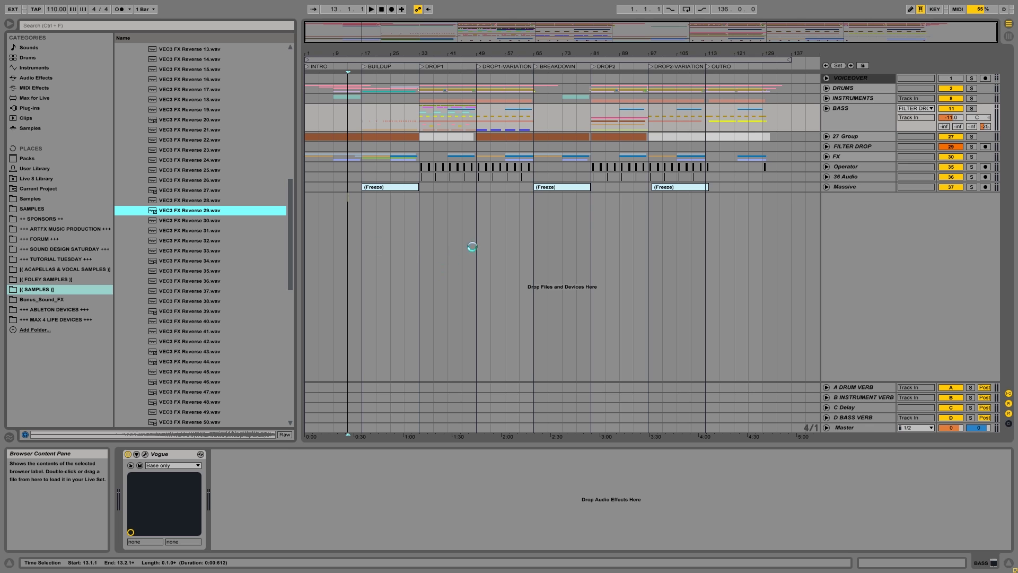
# Step: Place the VEC3 FX Reverse 29.wav sample on a new audio track with the clip starting at bar 7
pyautogui.moveTo(331, 54); pyautogui.dragTo(358, 106)
pyautogui.moveTo(456, 196); pyautogui.dragTo(351, 204)
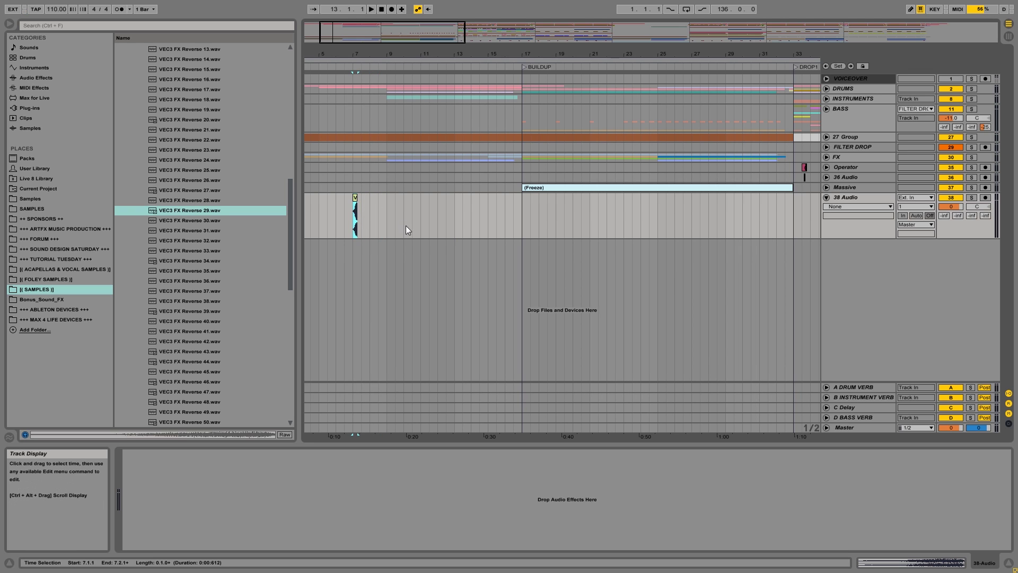
# Step: Stretch the reverse clip by doubling its segment tempo up to 880 BPM and trim its end to bar 9
pyautogui.click(894, 563)
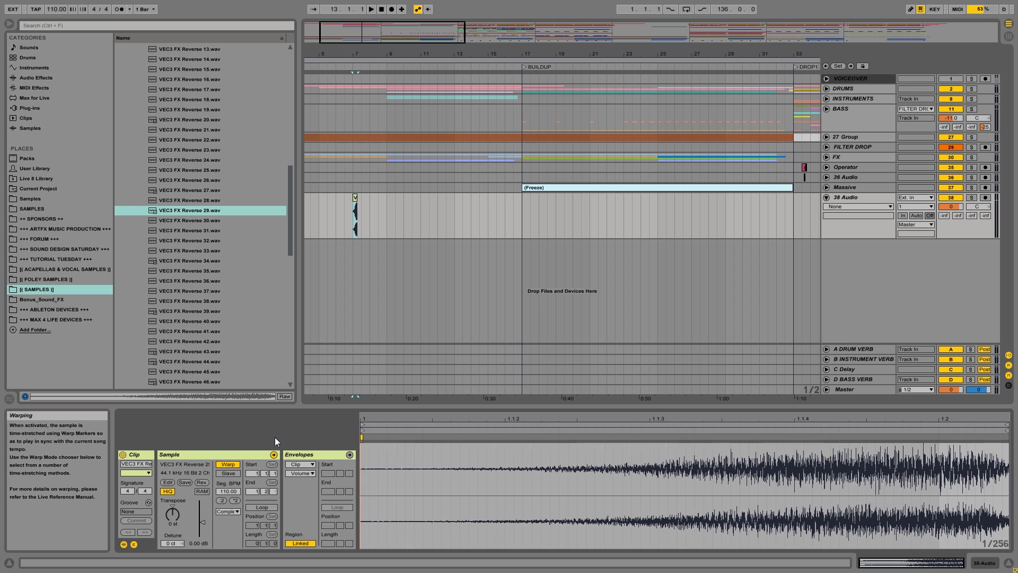
pyautogui.click(234, 501)
pyautogui.click(234, 501)
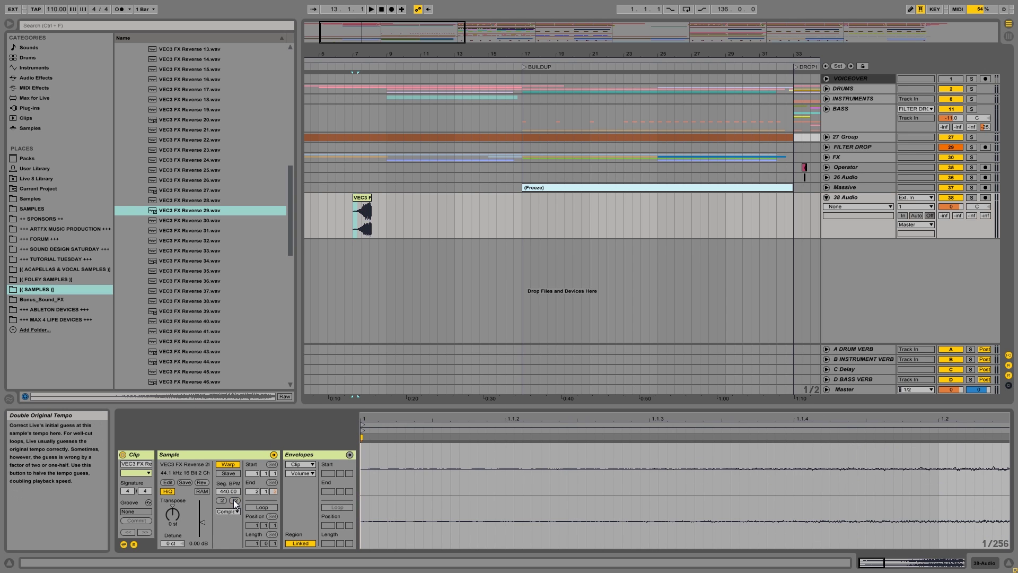
pyautogui.click(234, 500)
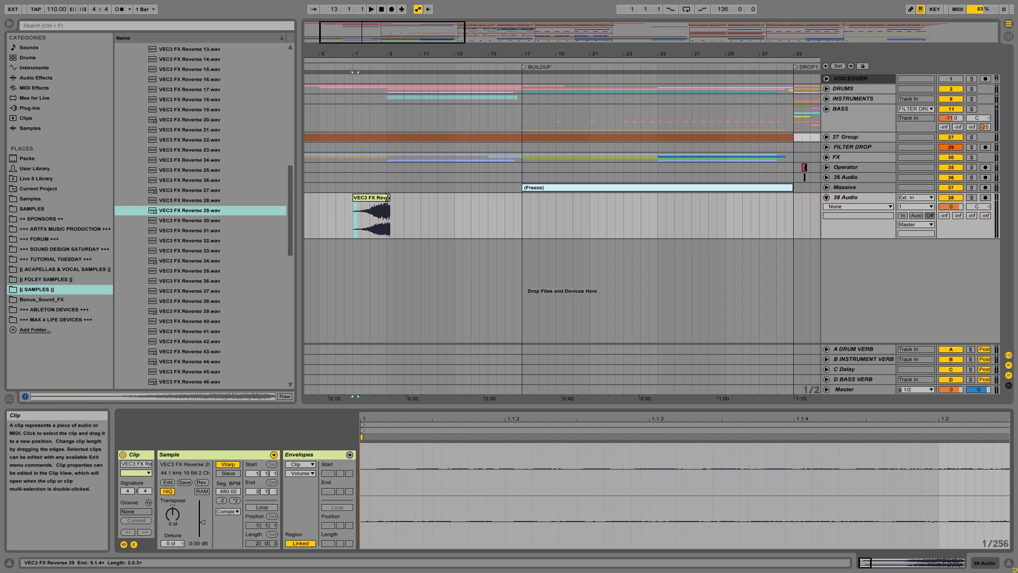
pyautogui.moveTo(389, 197); pyautogui.dragTo(386, 196)
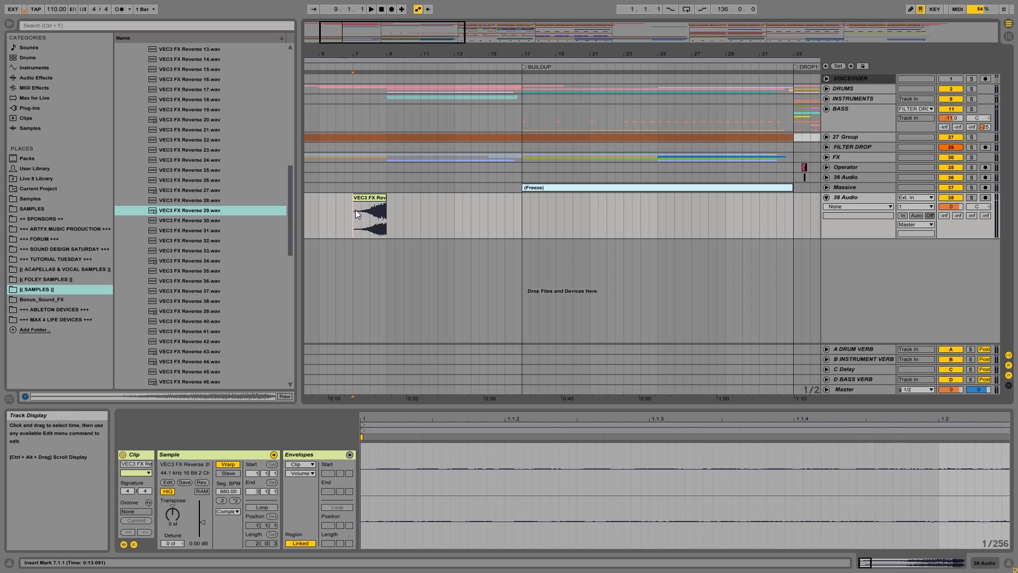
pyautogui.click(370, 216)
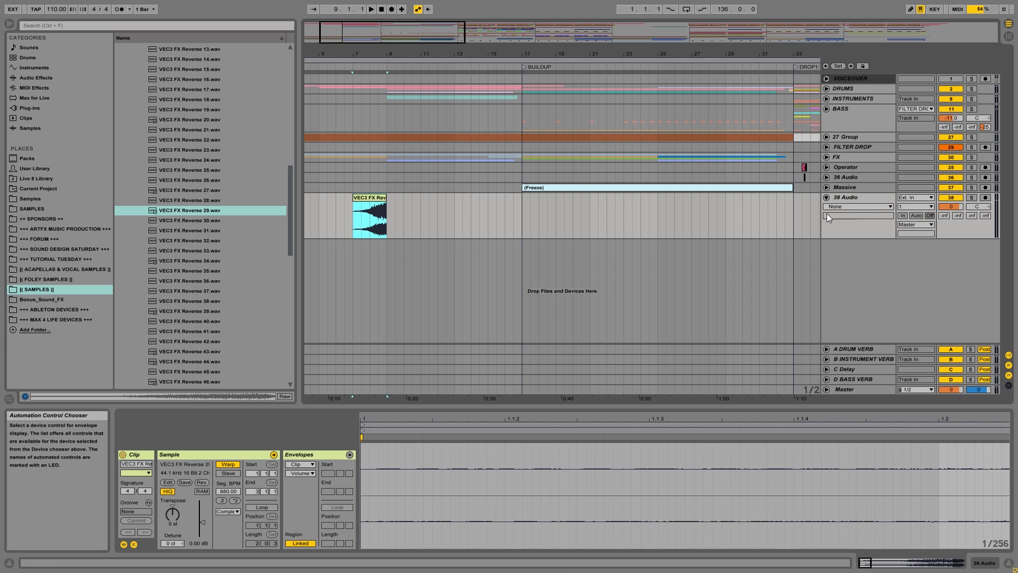
# Step: Group the new audio track as FX2 and lower the volumes of the group and its track to about -12 dB
pyautogui.click(844, 199)
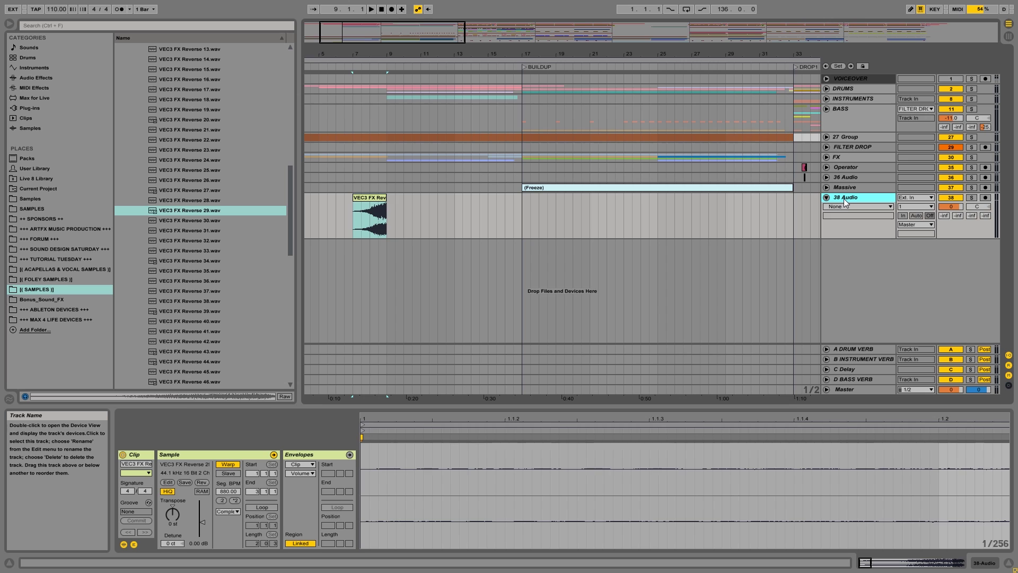
pyautogui.hotkey('ctrl', 'g')
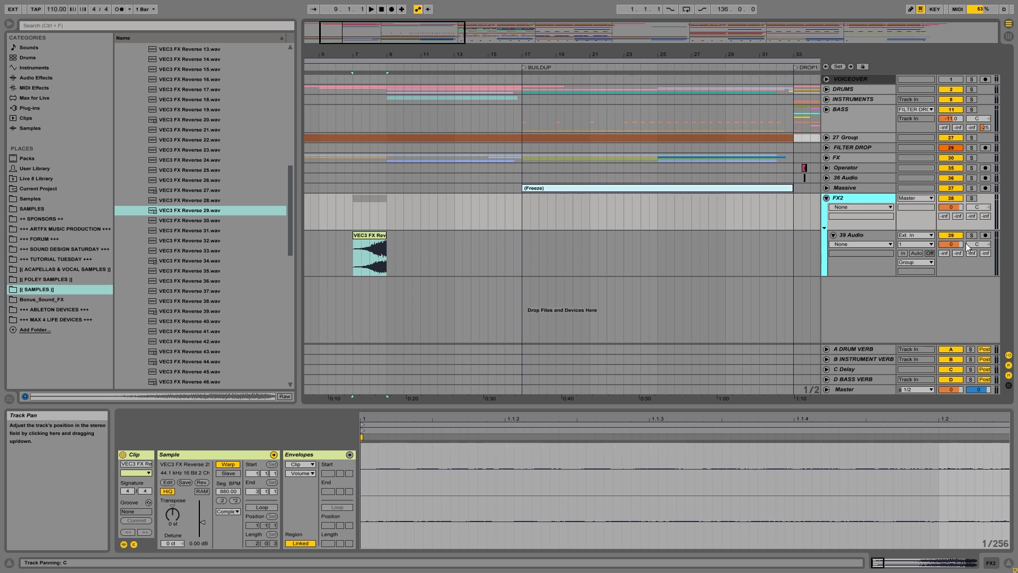
pyautogui.moveTo(959, 208); pyautogui.dragTo(959, 223)
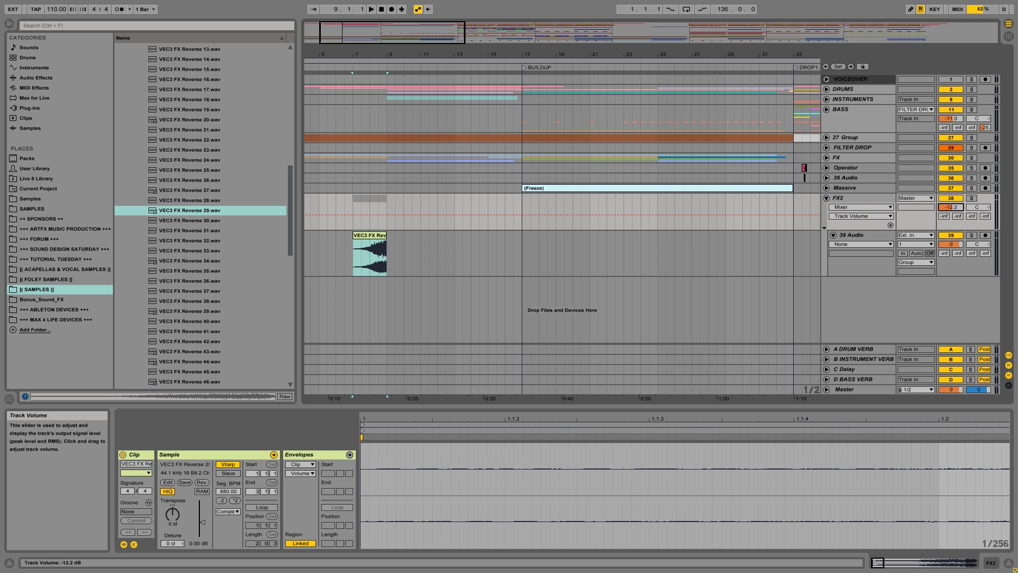
# Step: Audition the stretched reverse clip together with the rest of the arrangement from bar 7
pyautogui.click(462, 241)
pyautogui.press('space')
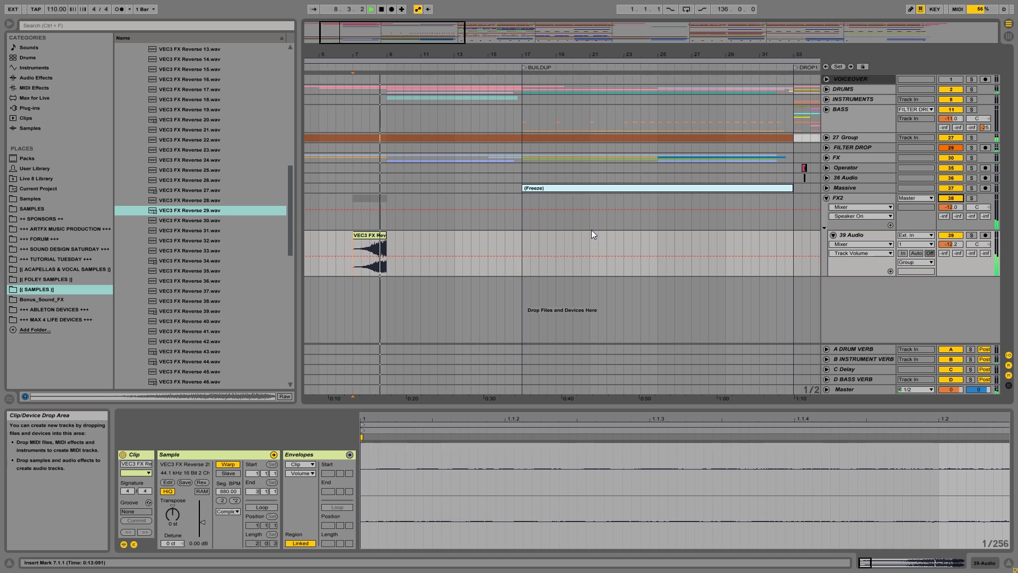
pyautogui.press('space')
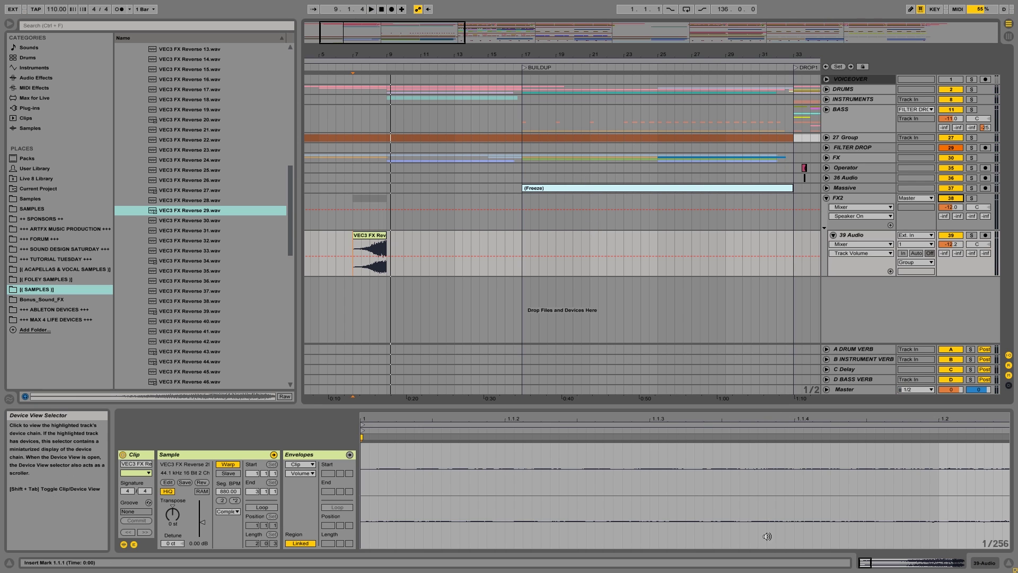
# Step: Set the reverse clip's warp mode to Texture and audition its track soloed from bar 7
pyautogui.click(226, 511)
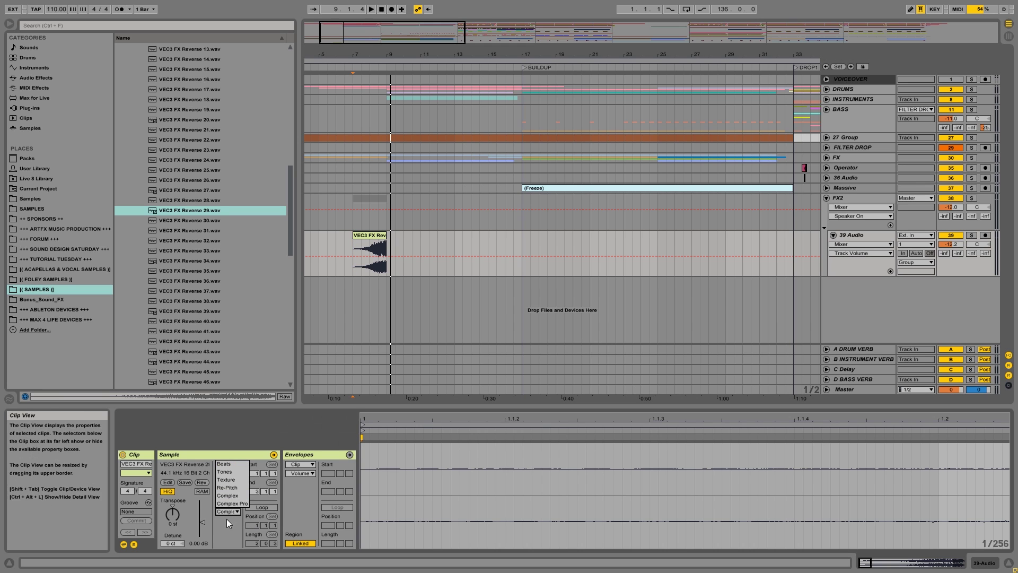
pyautogui.click(227, 479)
pyautogui.click(351, 247)
pyautogui.click(972, 236)
pyautogui.press('space')
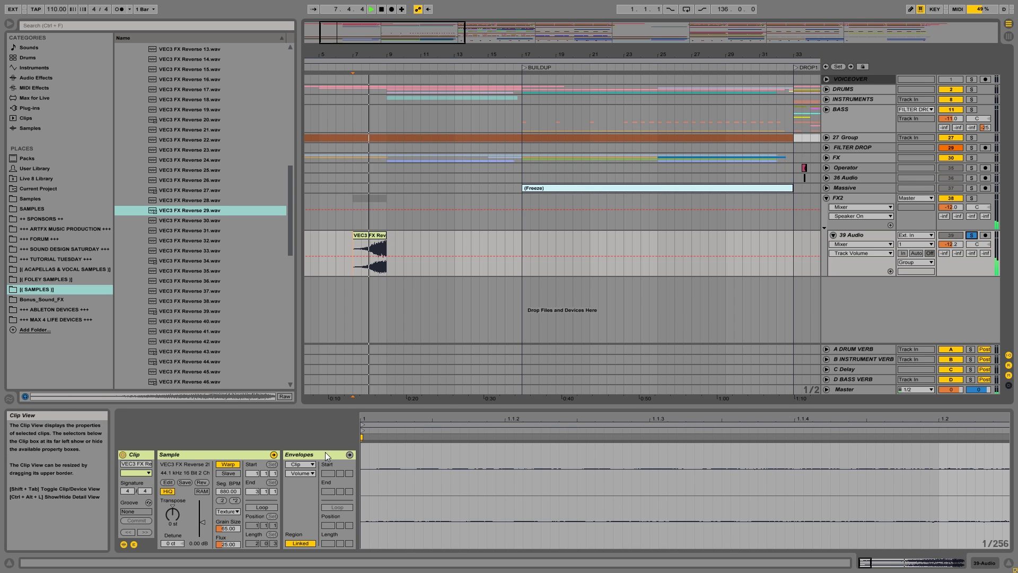
pyautogui.press('space')
# Step: Set the clip's Texture flux to 0.00 and grain size to 30.55, auditioning each change
pyautogui.moveTo(228, 544); pyautogui.dragTo(229, 567)
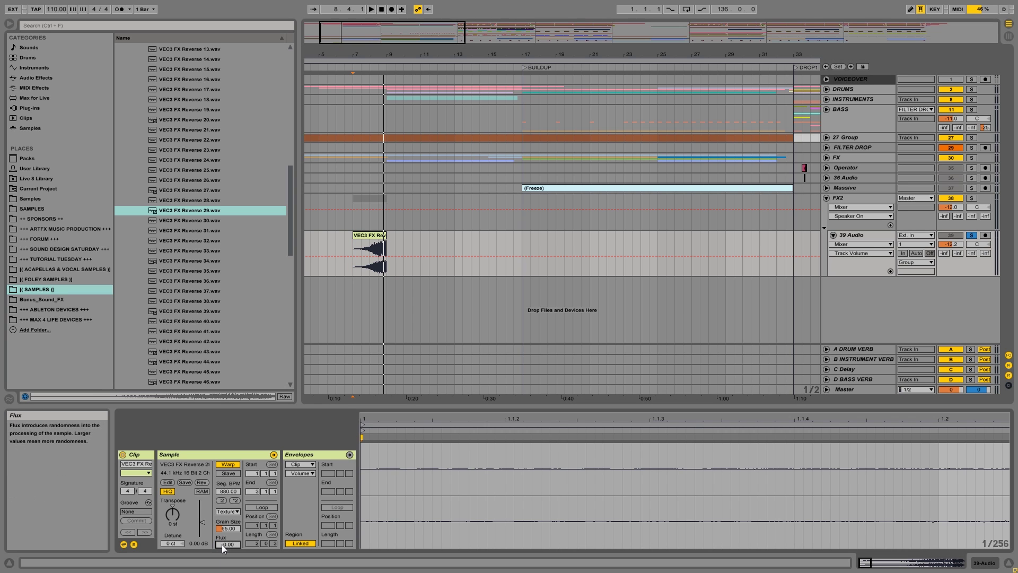
pyautogui.press('space')
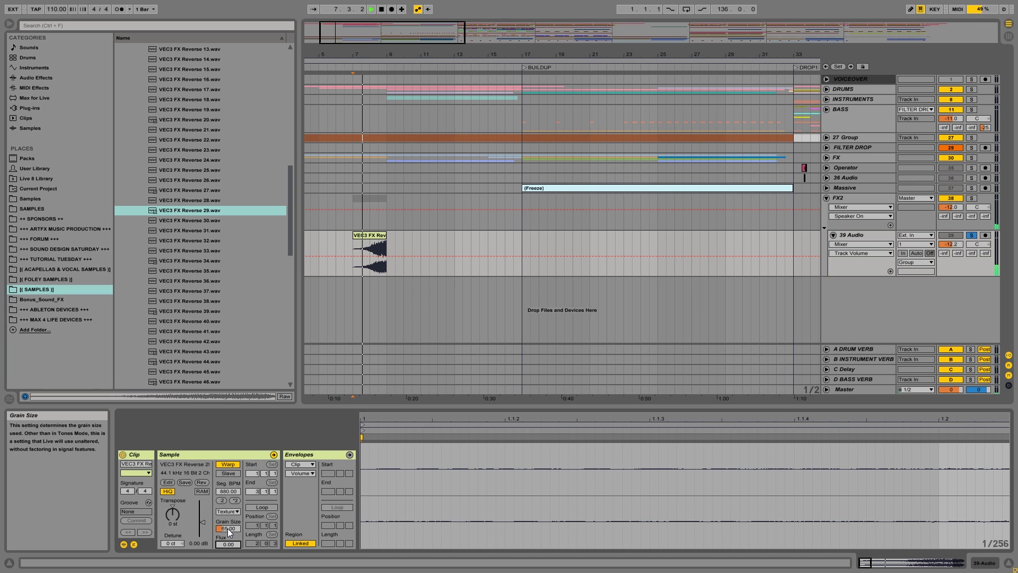
pyautogui.press('space')
pyautogui.moveTo(227, 528); pyautogui.dragTo(228, 546)
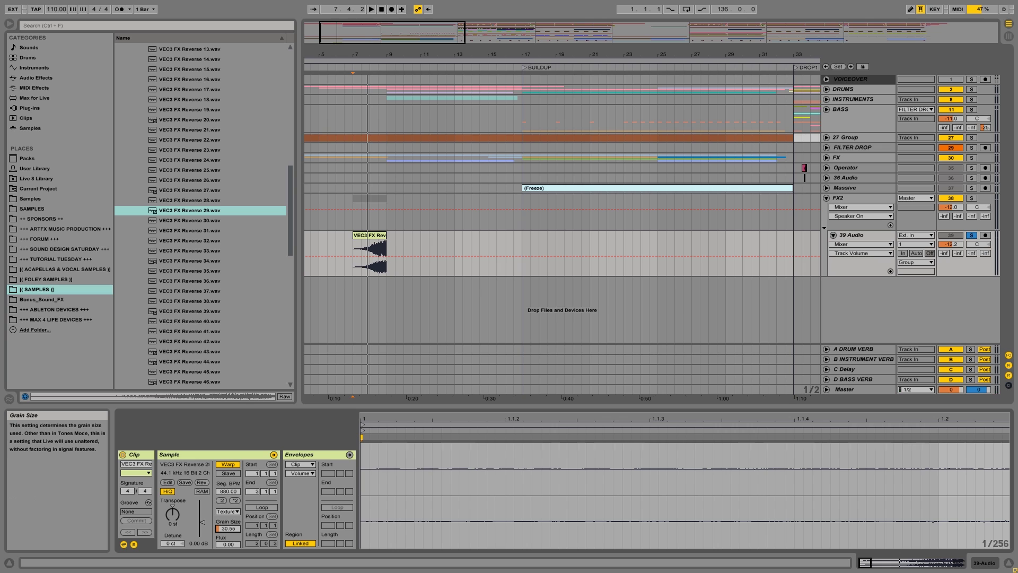
pyautogui.press('space')
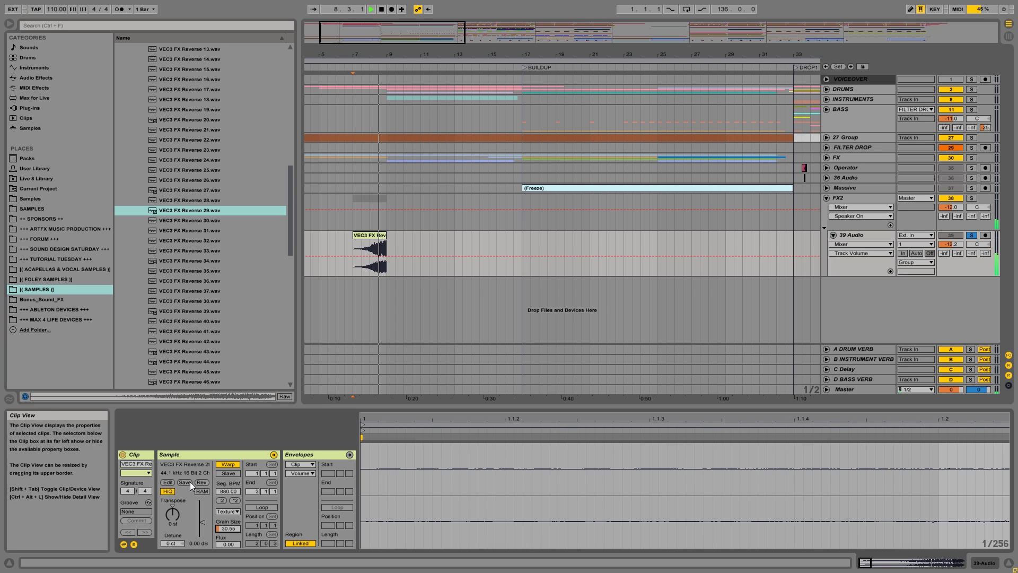
pyautogui.press('space')
# Step: Add an Auto Pan to the reverse track with a tempo-synced 1/16 rate, 100% amount and sawtooth waveform, and audition it
pyautogui.click(41, 77)
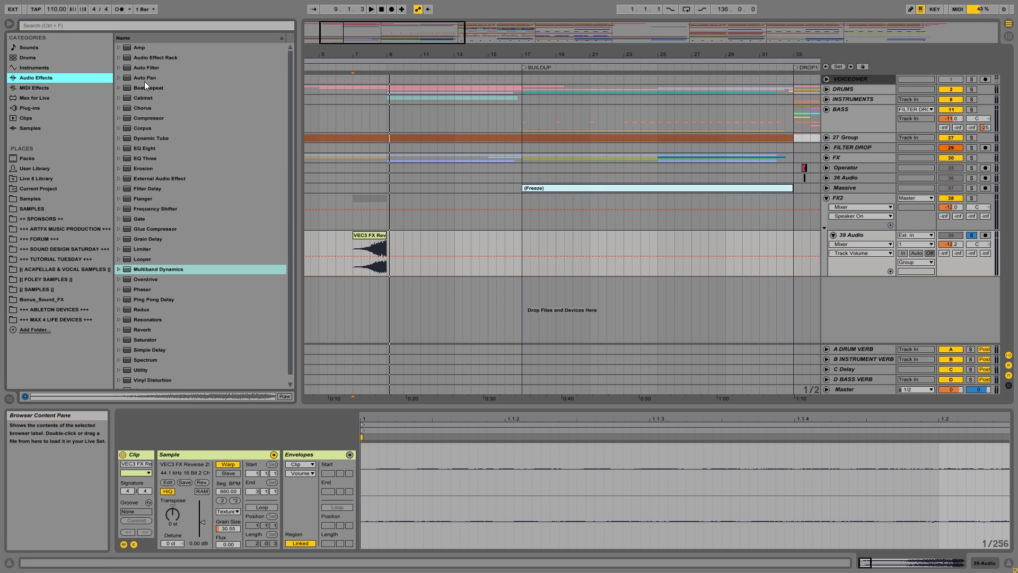
pyautogui.moveTo(144, 81); pyautogui.dragTo(151, 94)
pyautogui.moveTo(1002, 481); pyautogui.dragTo(981, 535)
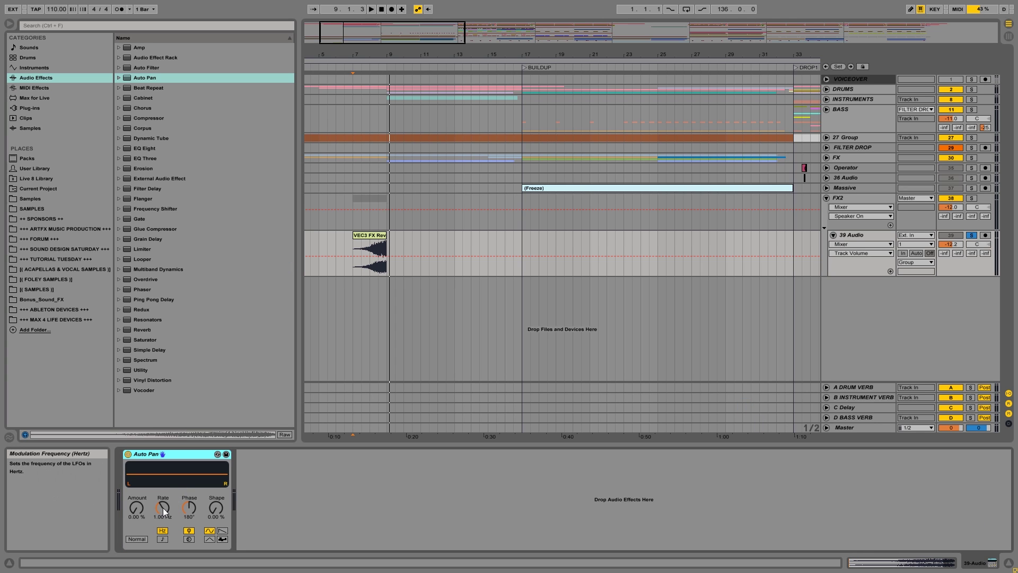
pyautogui.click(162, 538)
pyautogui.moveTo(164, 512); pyautogui.dragTo(164, 508)
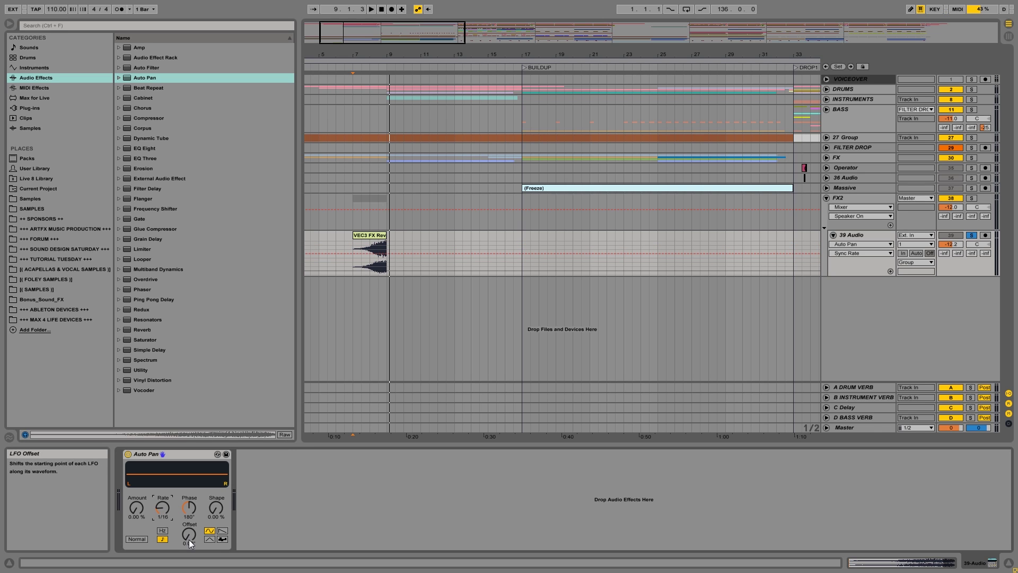
pyautogui.moveTo(136, 507); pyautogui.dragTo(137, 477)
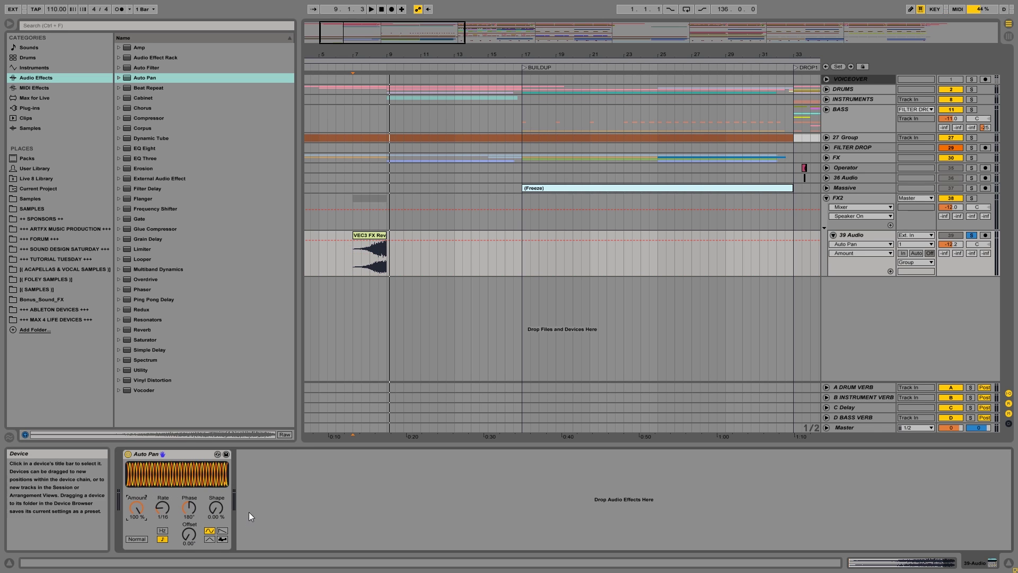
pyautogui.click(222, 530)
pyautogui.press('space')
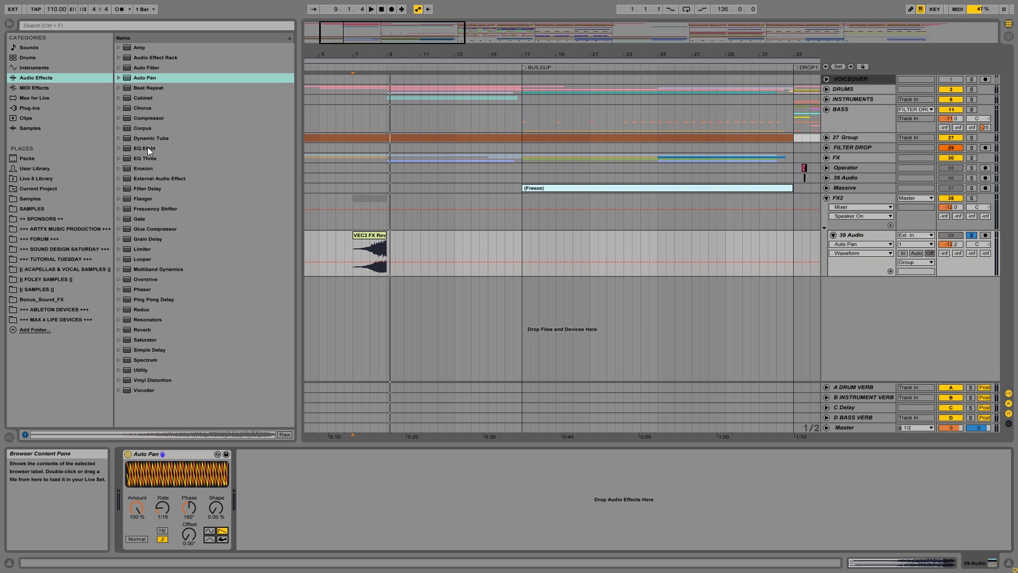
# Step: Insert a Chorus before the Auto Pan, raise its modulation amount and rate slightly, set dry/wet to 26%, and audition it
pyautogui.moveTo(132, 110); pyautogui.dragTo(267, 449)
pyautogui.moveTo(112, 503); pyautogui.dragTo(125, 507)
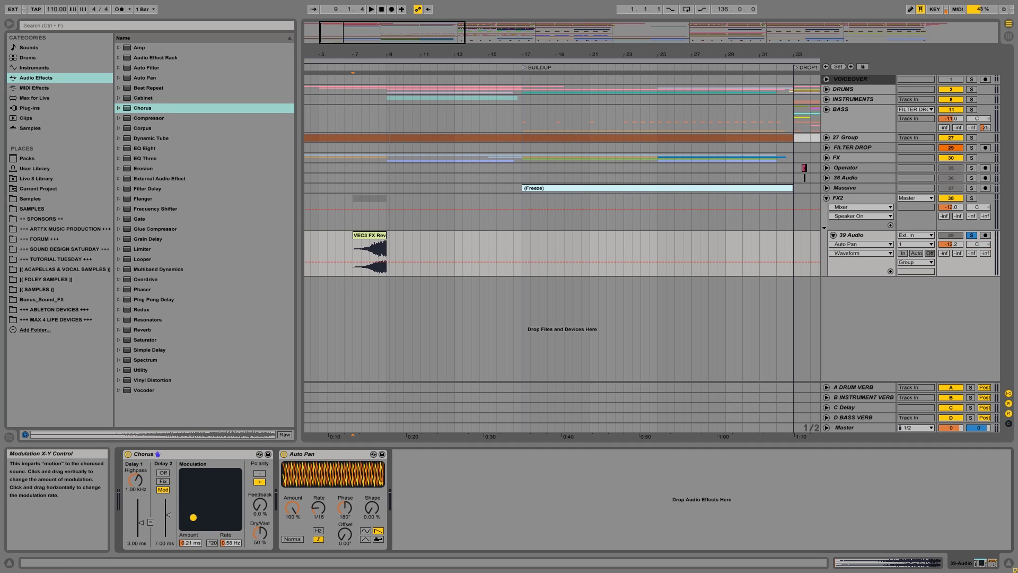
pyautogui.moveTo(260, 533); pyautogui.dragTo(260, 538)
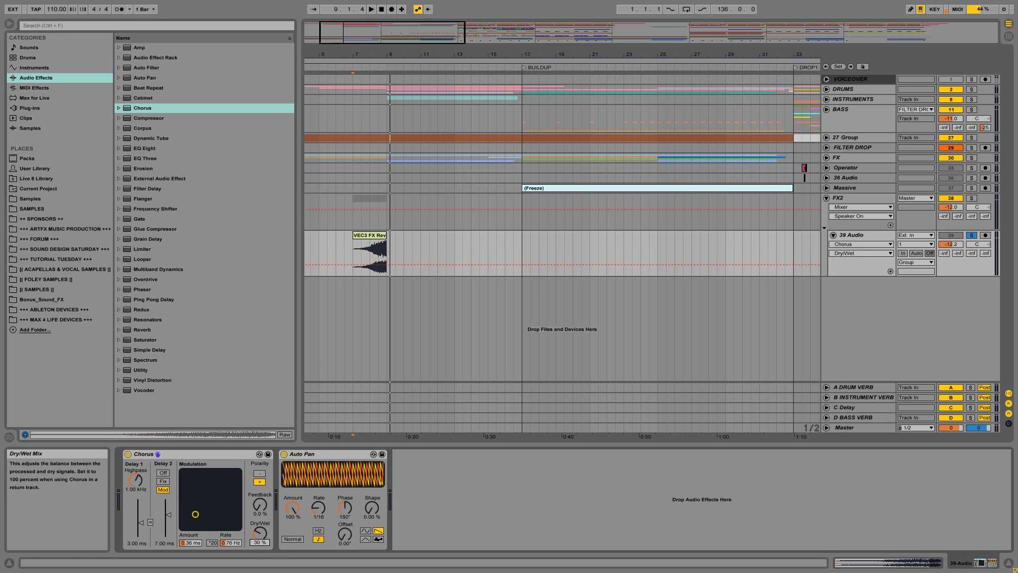
pyautogui.press('space')
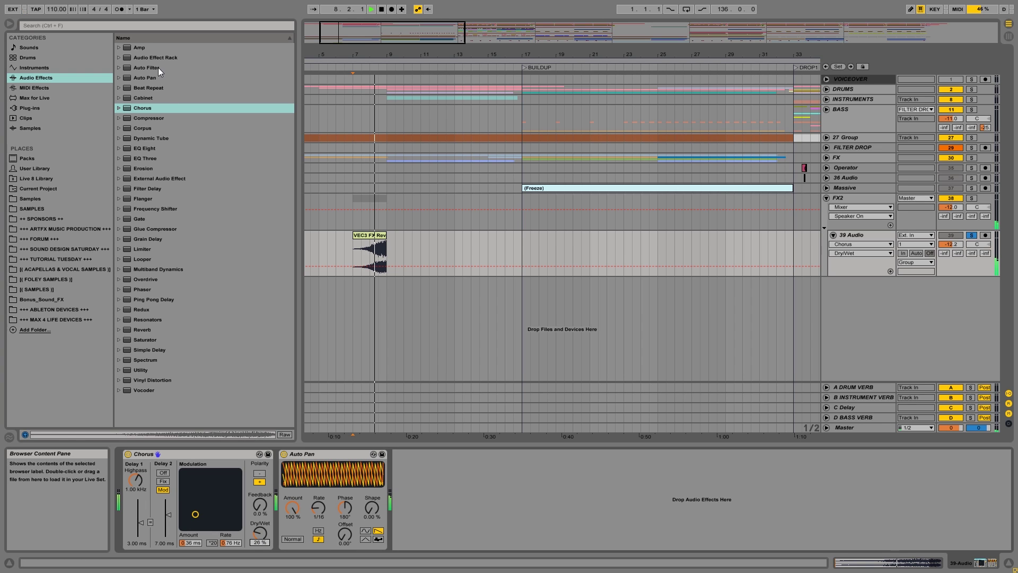
pyautogui.press('space')
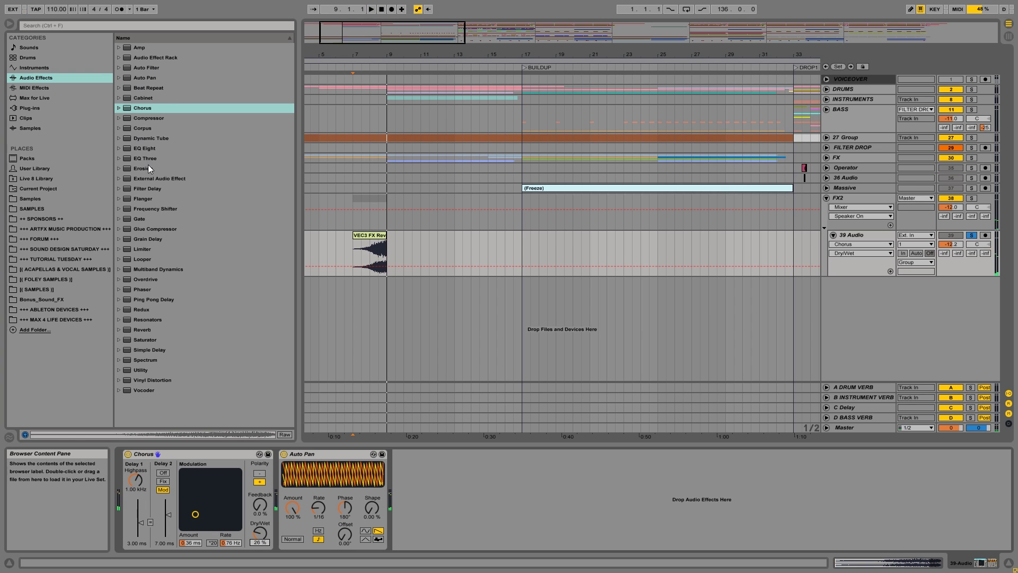
# Step: Add a highpass Auto Filter after the Auto Pan and automate its frequency to sweep from the maximum down to 26 Hz across the clip
pyautogui.moveTo(127, 66); pyautogui.dragTo(371, 457)
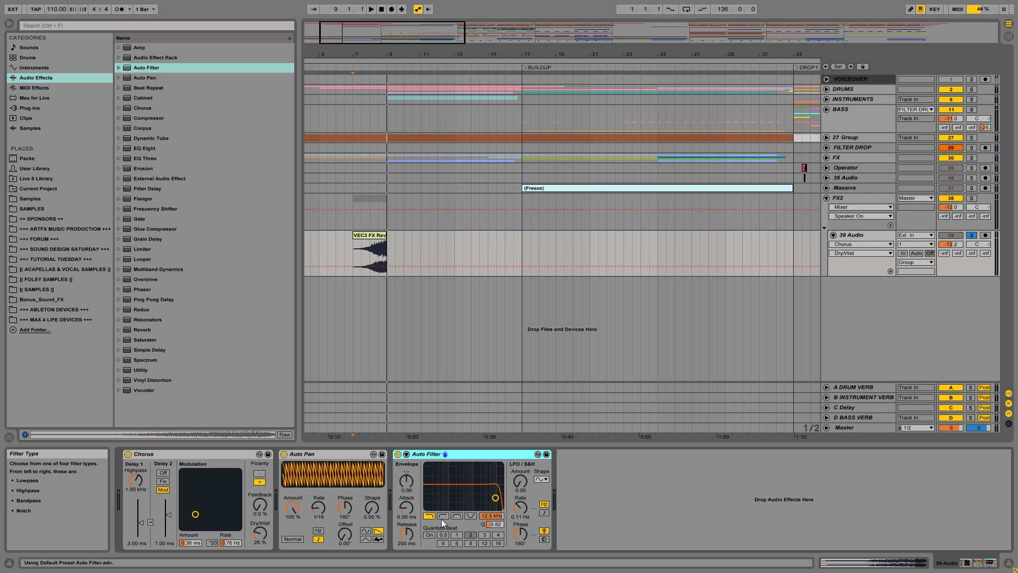
pyautogui.click(442, 518)
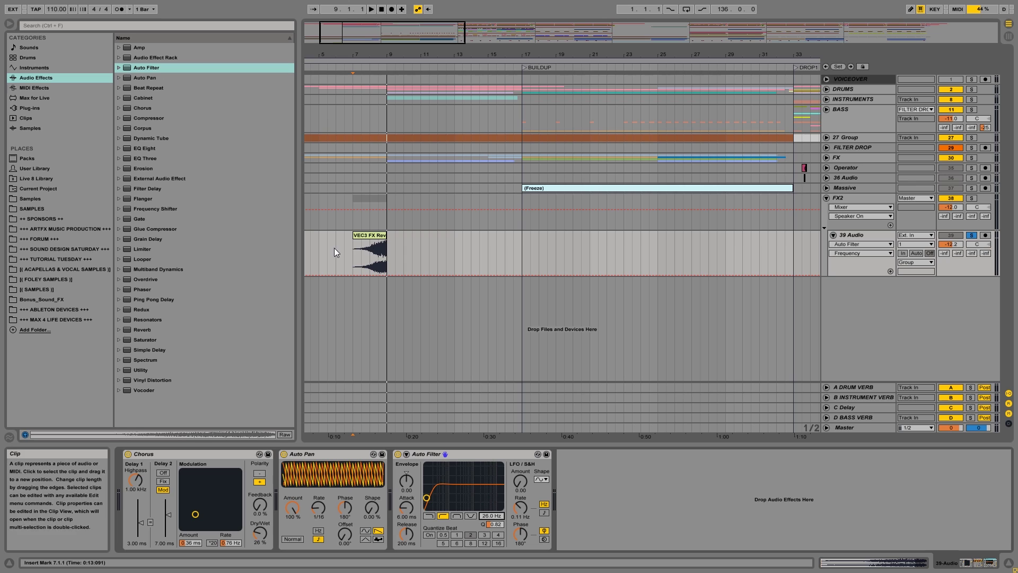
pyautogui.click(355, 249)
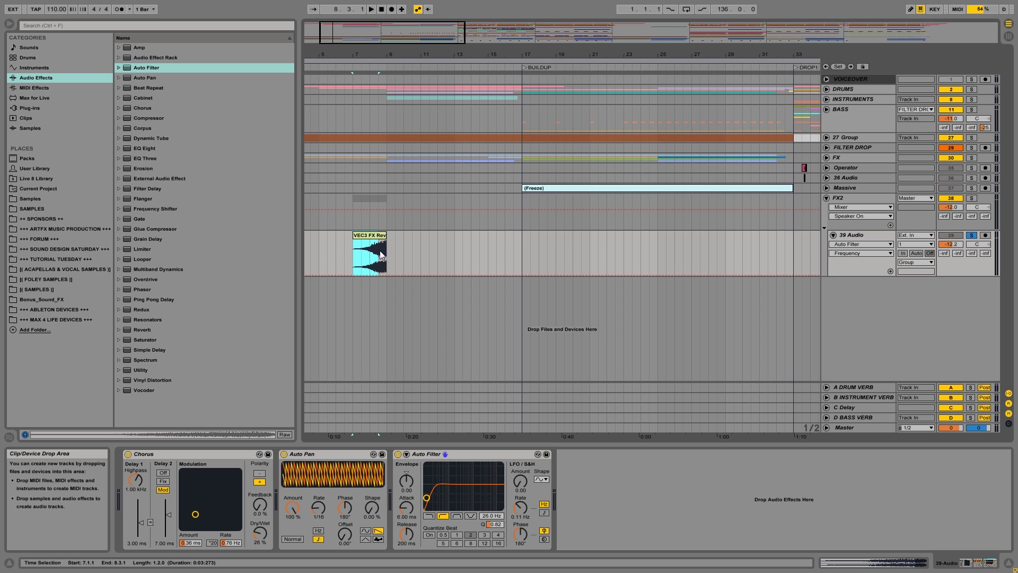
pyautogui.moveTo(374, 272); pyautogui.dragTo(389, 240)
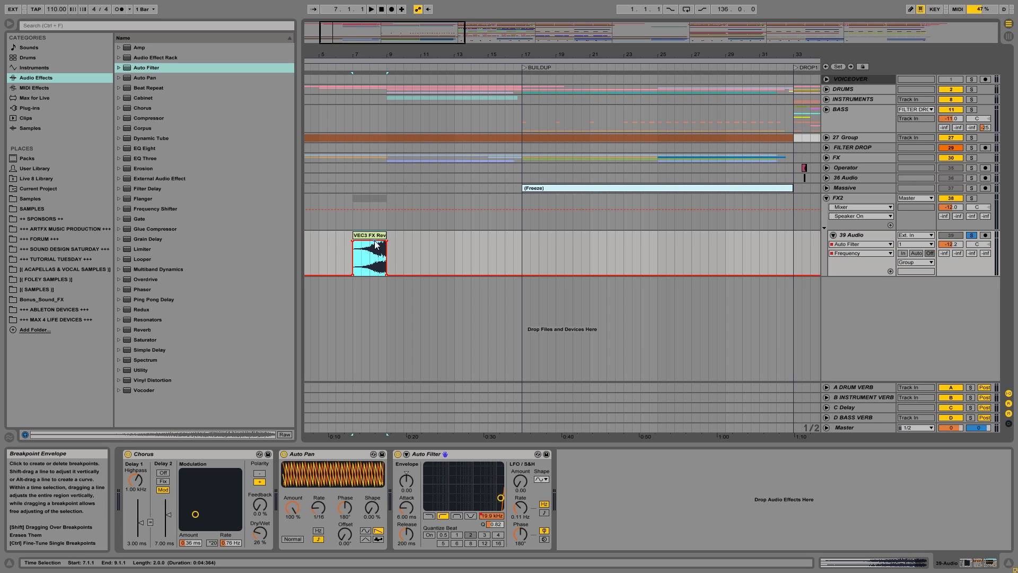
pyautogui.press('space')
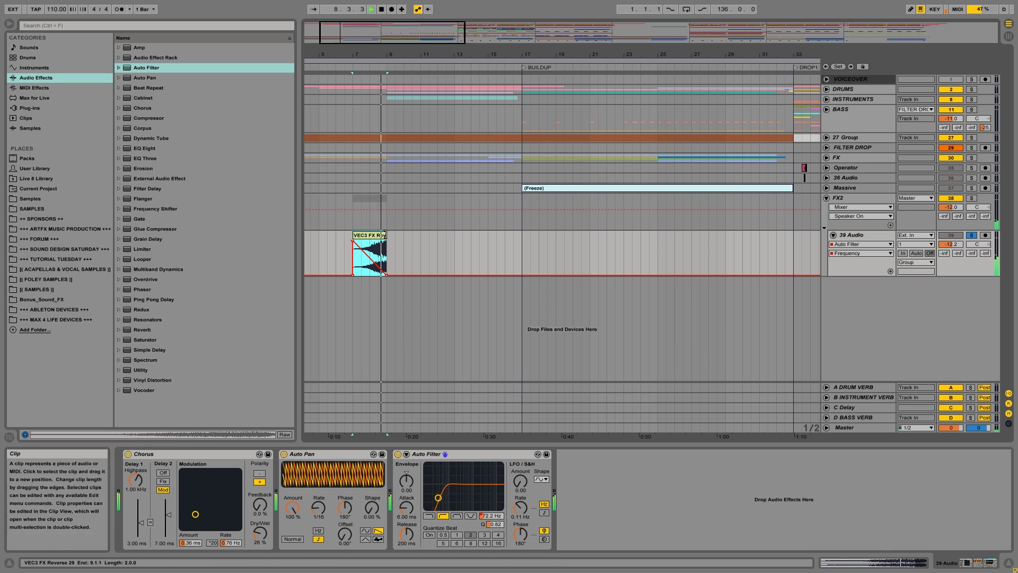
pyautogui.press('space')
# Step: Add an EQ Eight at the end of the chain and raise the end point of the filter frequency sweep, auditioning the result
pyautogui.doubleClick(145, 149)
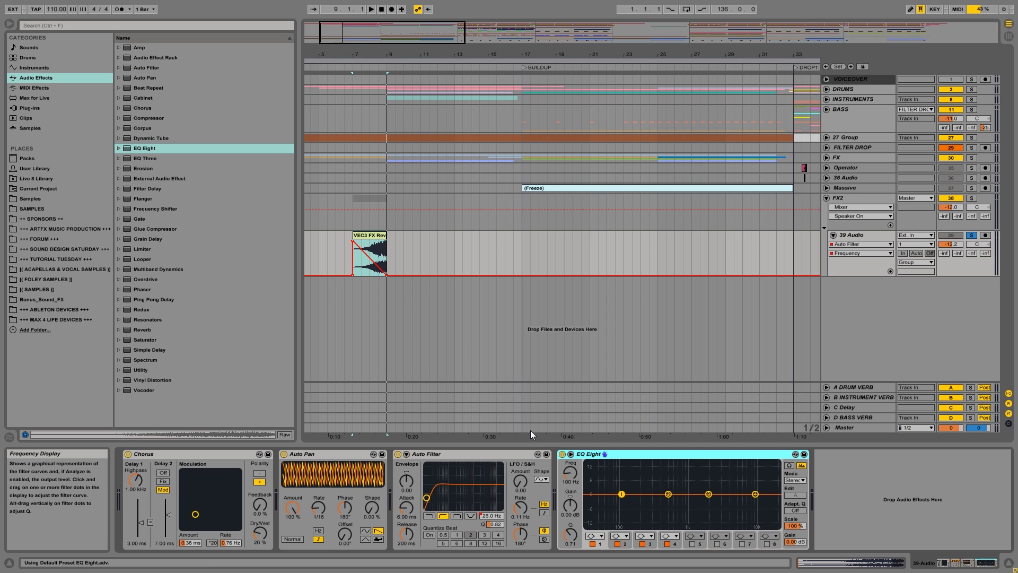
pyautogui.moveTo(374, 269); pyautogui.dragTo(374, 255)
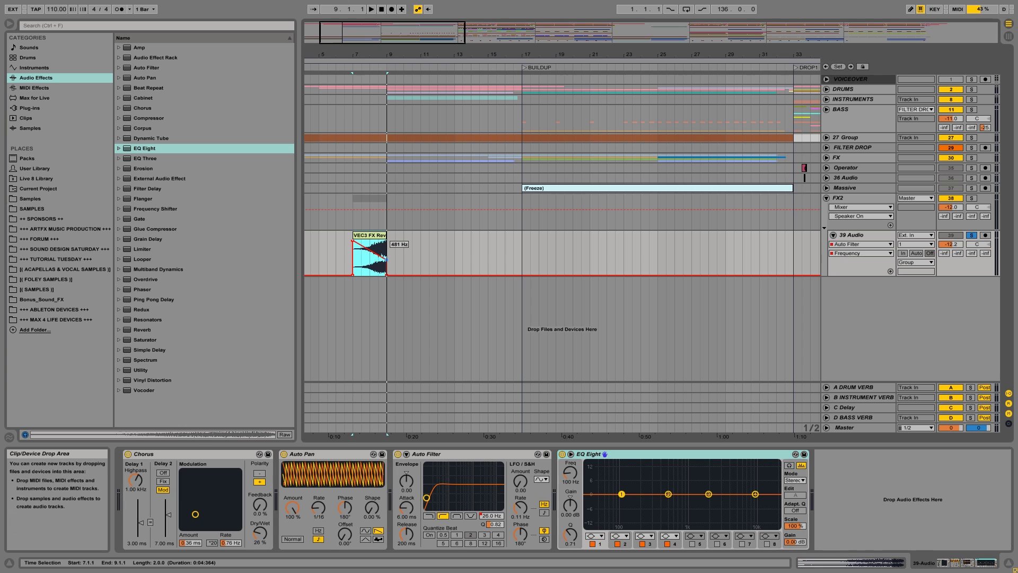
pyautogui.press('space')
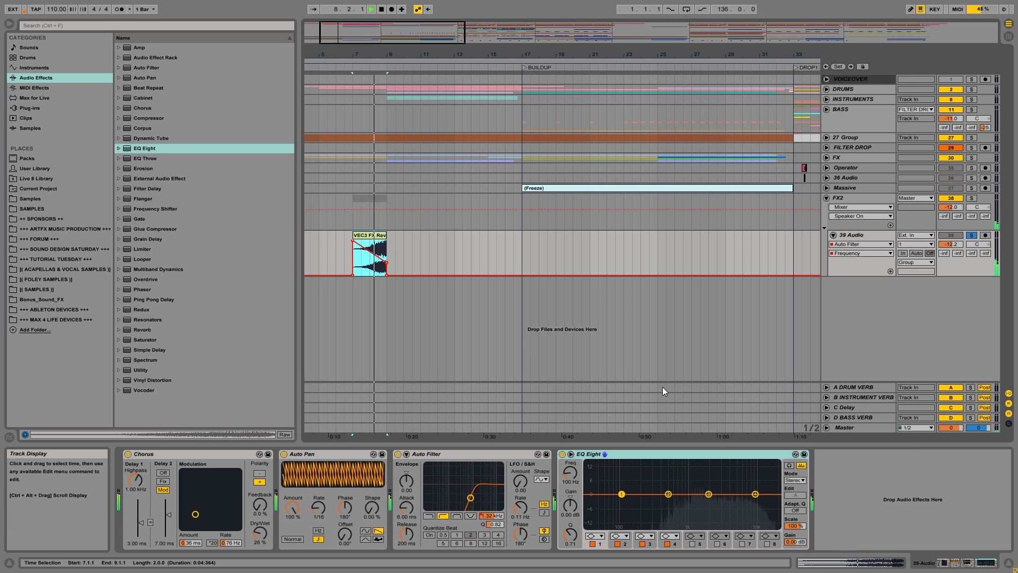
pyautogui.press('space')
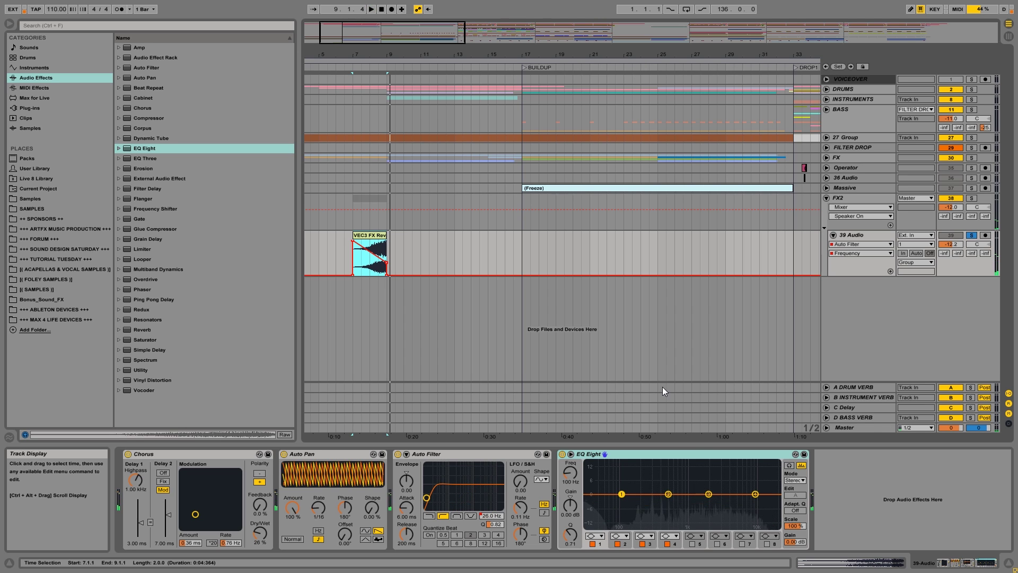
# Step: Set the first EQ Eight band to a gentle low cut at 216 Hz with Q 0.27, auditioning the clip
pyautogui.click(594, 536)
pyautogui.click(594, 472)
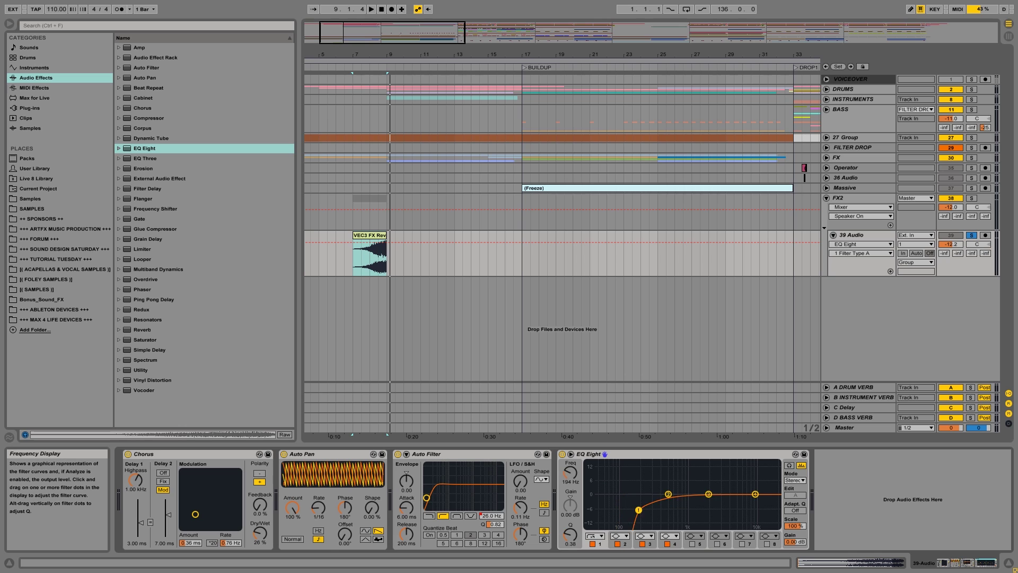
pyautogui.press('space')
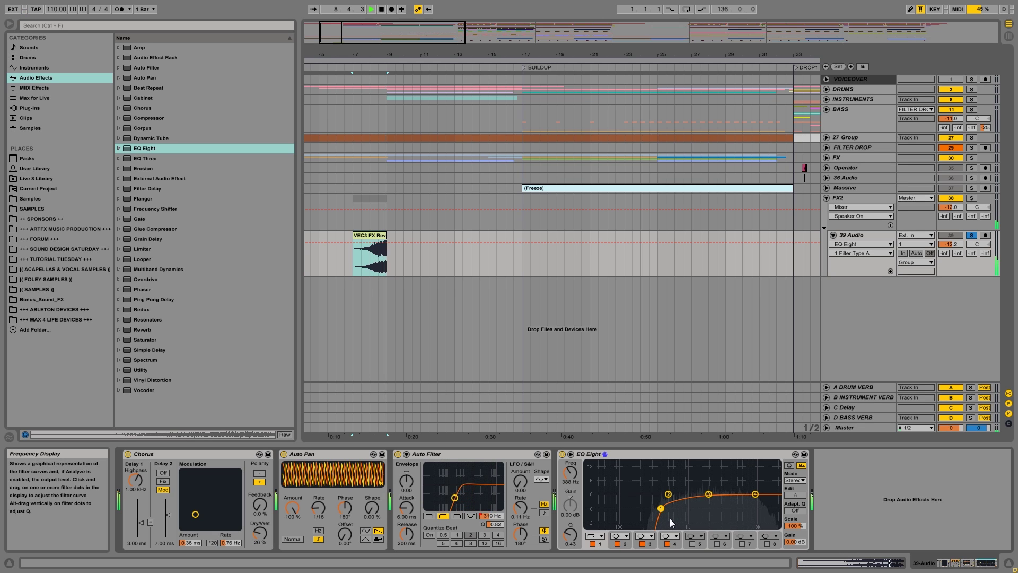
pyautogui.press('space')
pyautogui.moveTo(660, 508); pyautogui.dragTo(644, 514)
pyautogui.press('space')
pyautogui.press('space')
# Step: Unsolo the reverse track and audition it in the full mix
pyautogui.click(972, 235)
pyautogui.press('space')
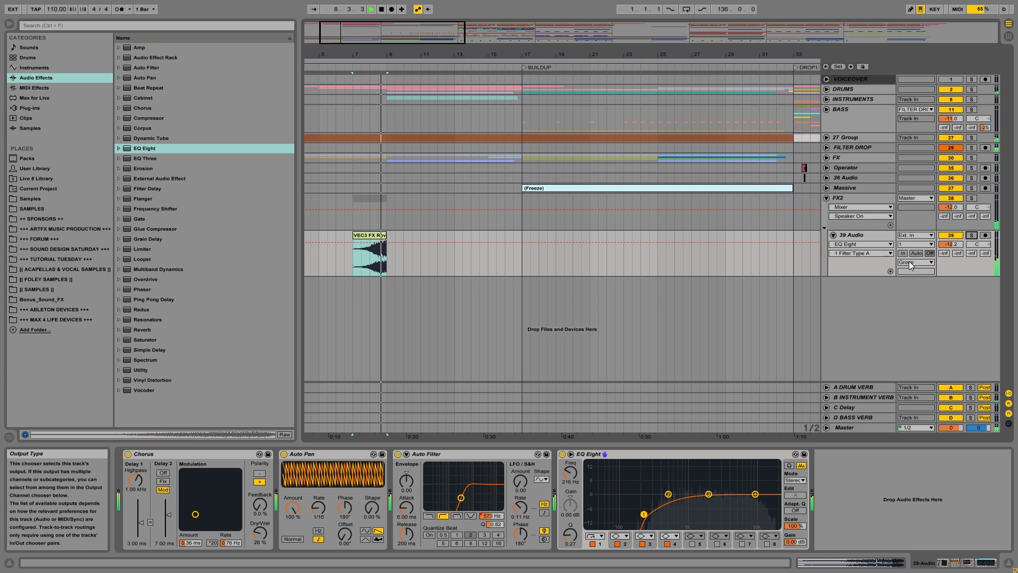
pyautogui.press('space')
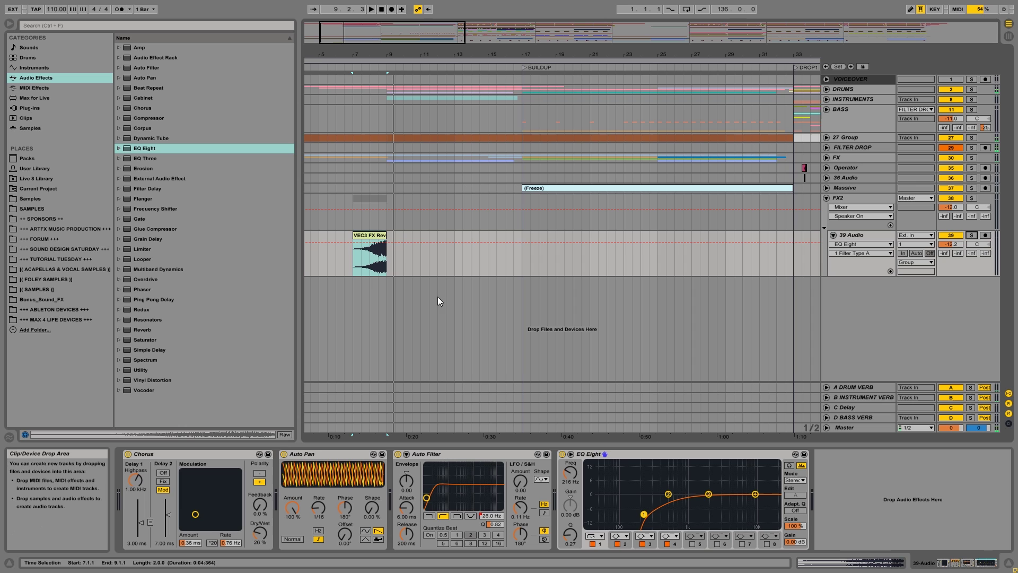
# Step: Switch the Auto Pan rate from tempo-synced to free-running, set it to 6.97 Hz and audition it
pyautogui.moveTo(318, 506); pyautogui.dragTo(319, 498)
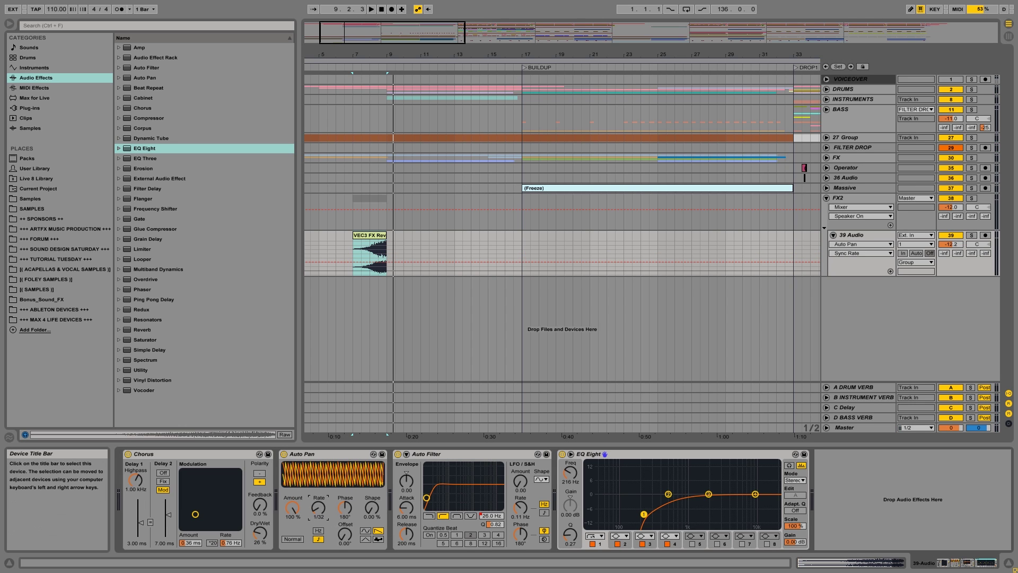
pyautogui.click(318, 530)
pyautogui.moveTo(318, 507)
pyautogui.mouseDown()
pyautogui.moveTo(318, 522)
pyautogui.moveTo(314, 510)
pyautogui.mouseUp()
pyautogui.press('space')
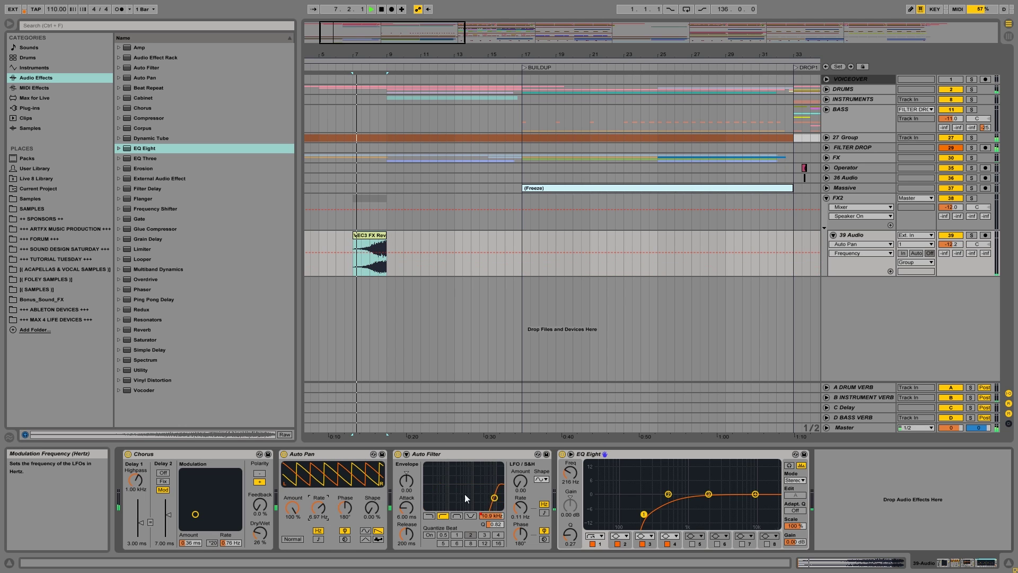
pyautogui.press('space')
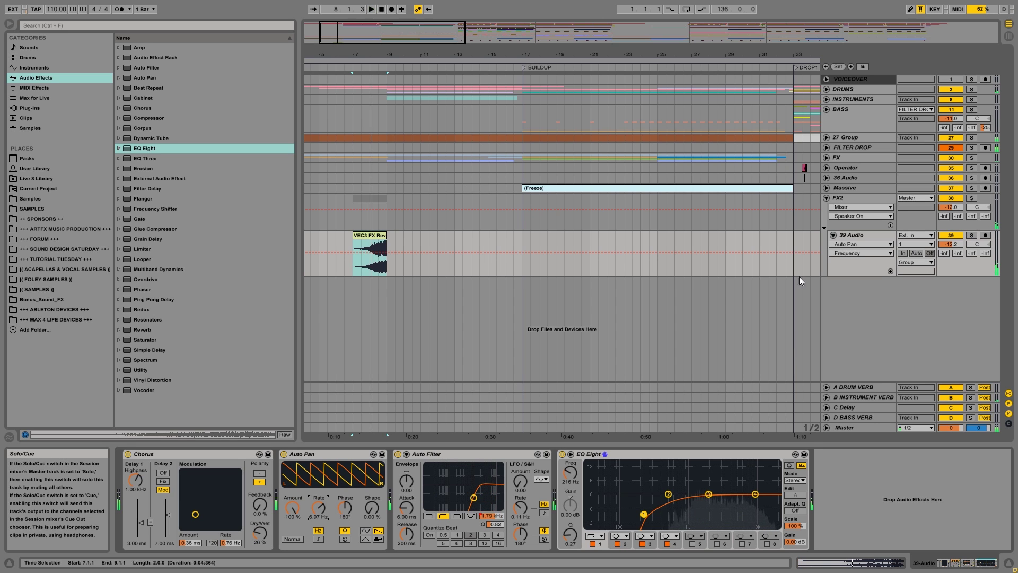
# Step: Lower the Auto Pan rate to 1.24 Hz, automate it to rise to about 28.9 Hz across the clip, and audition it
pyautogui.moveTo(318, 508); pyautogui.dragTo(318, 521)
pyautogui.click(354, 258)
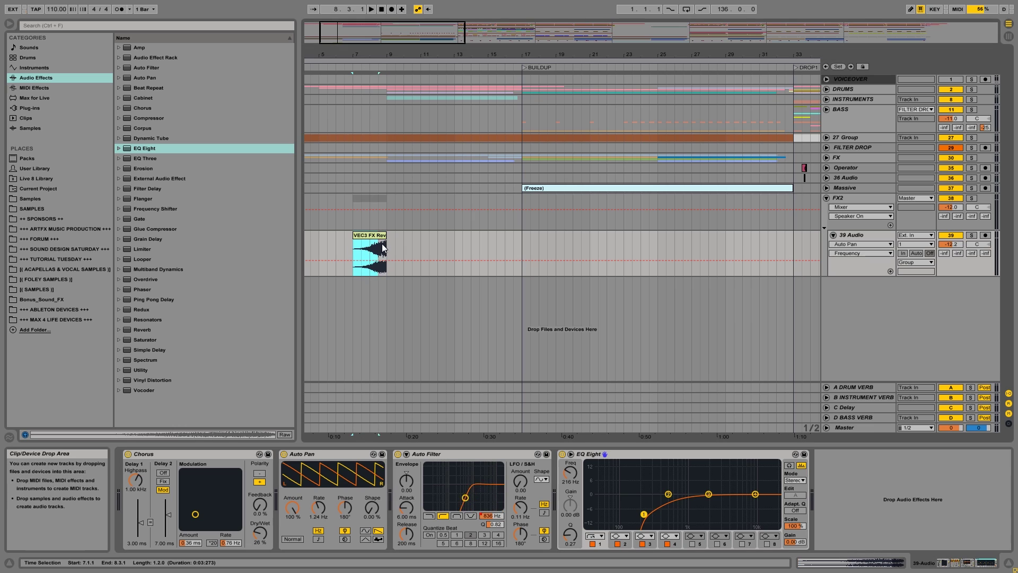
pyautogui.moveTo(375, 262); pyautogui.dragTo(375, 246)
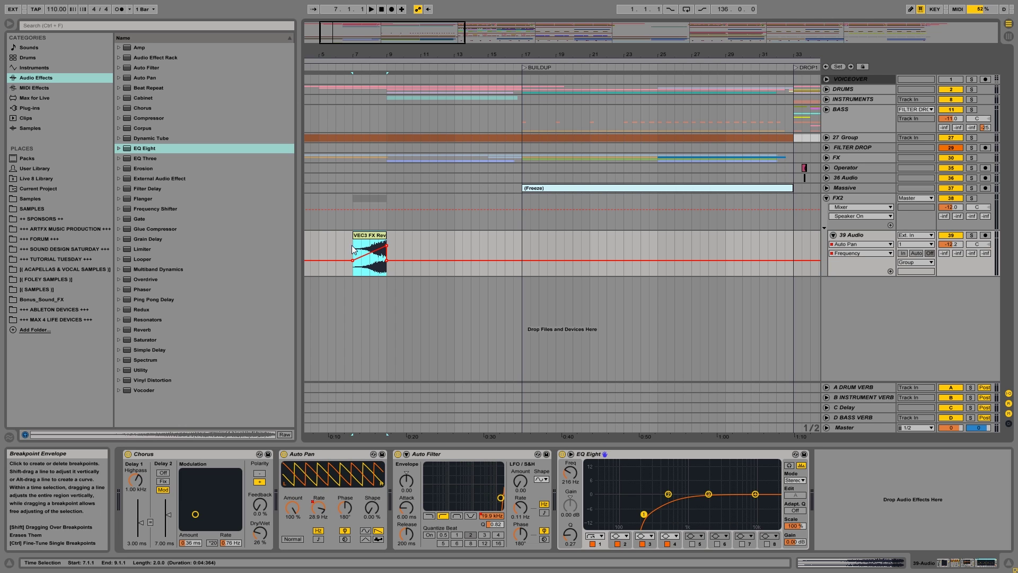
pyautogui.press('space')
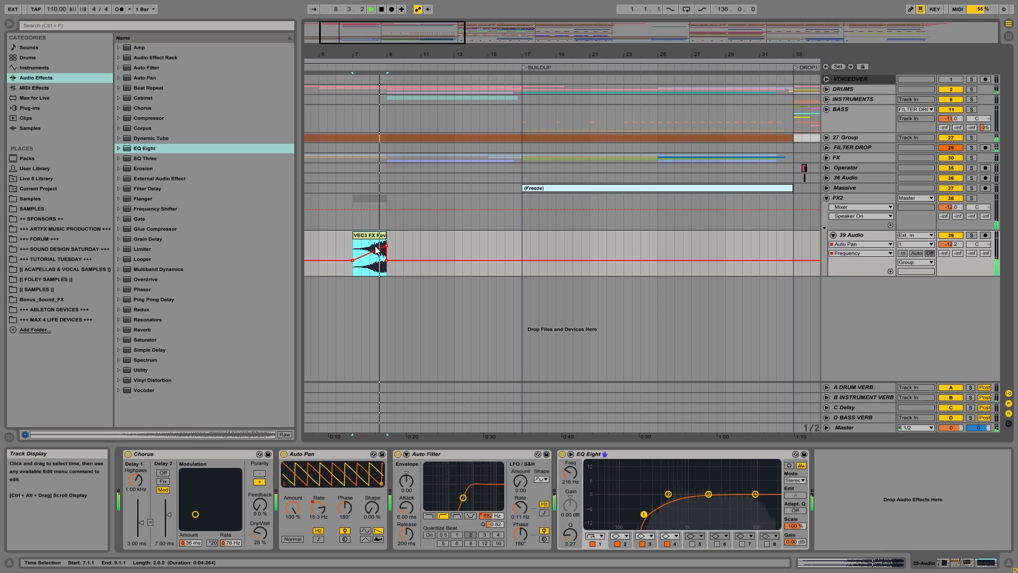
pyautogui.press('space')
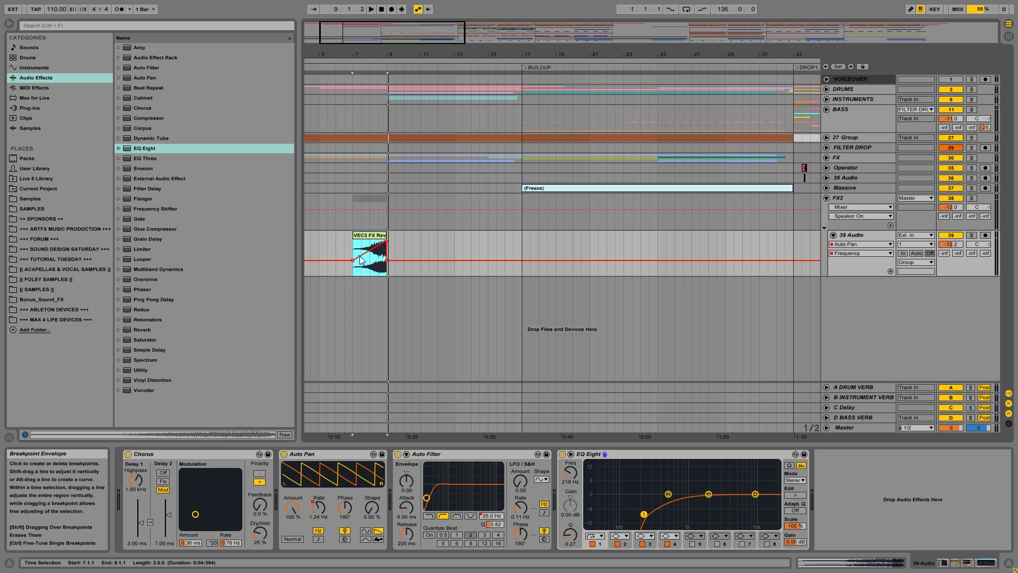
# Step: Fine-tune the start and end points of the Auto Pan rate ramp while auditioning the clip
pyautogui.press('space')
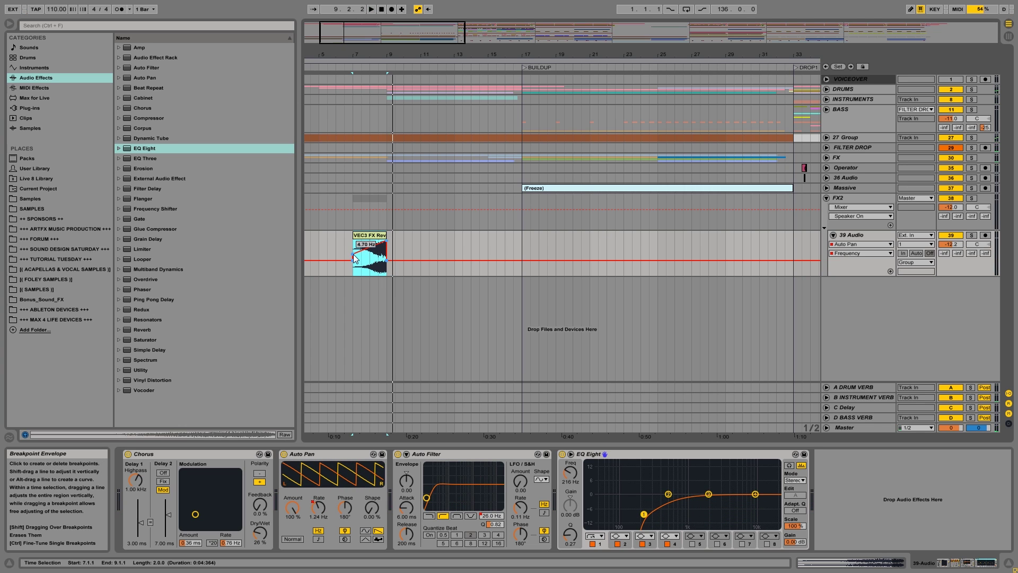
pyautogui.press('space')
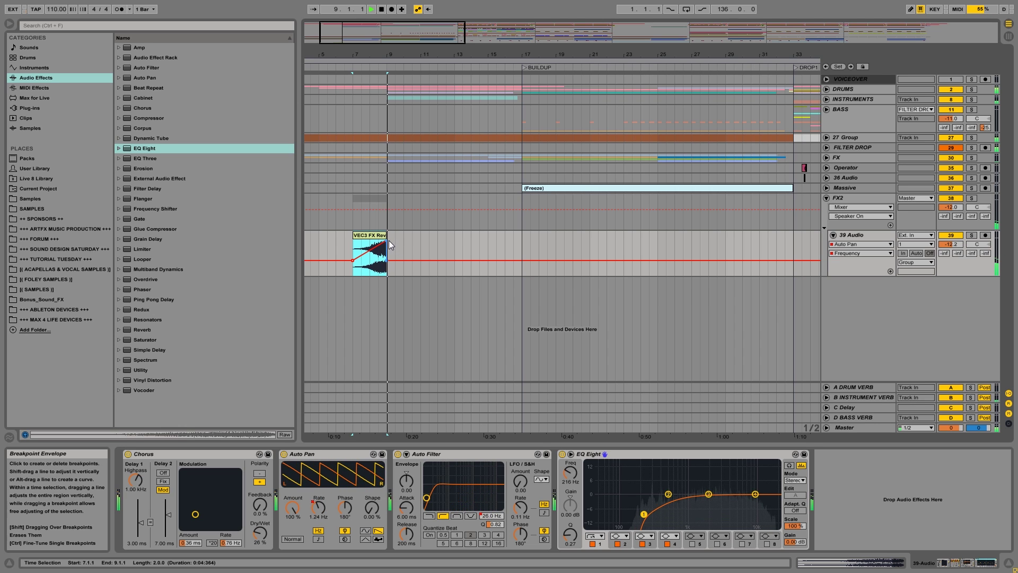
pyautogui.press('space')
pyautogui.press('space')
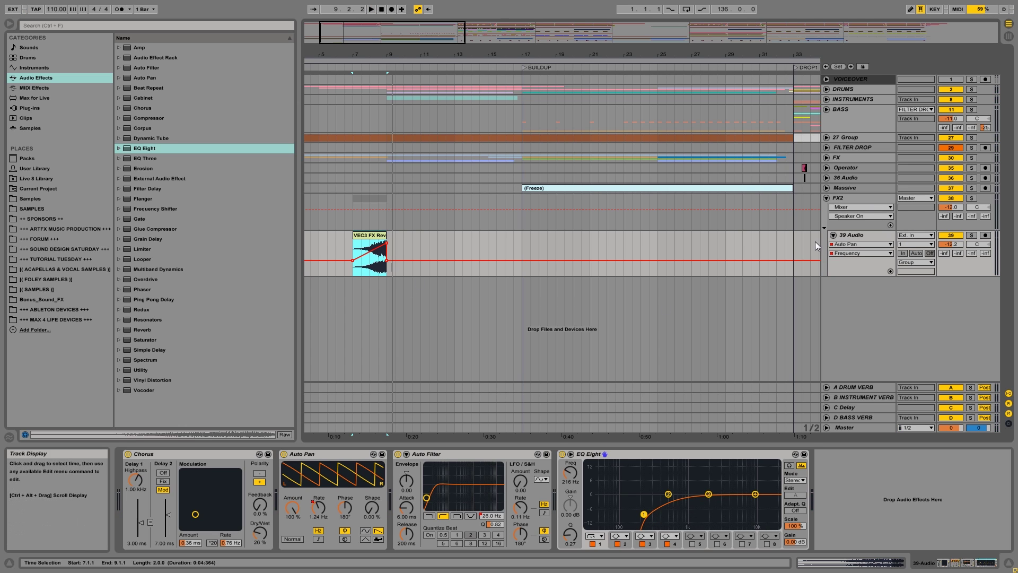
pyautogui.click(525, 246)
pyautogui.moveTo(525, 242)
pyautogui.mouseDown()
pyautogui.moveTo(387, 249)
pyautogui.moveTo(518, 243)
pyautogui.mouseUp()
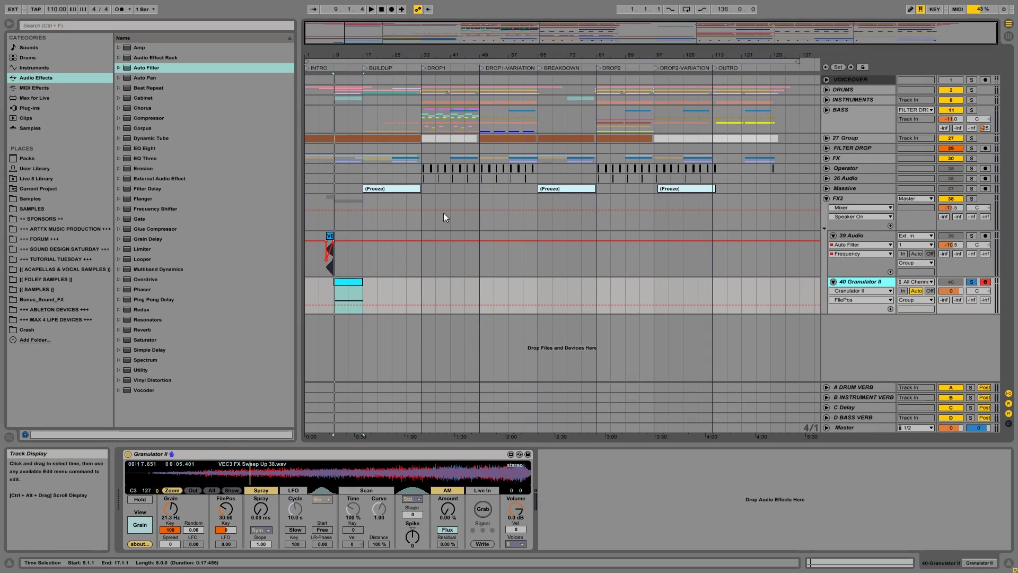
# Step: Inspect Granulator II's filter and grain settings and audition its clip from bar 9
pyautogui.moveTo(335, 297); pyautogui.dragTo(361, 298)
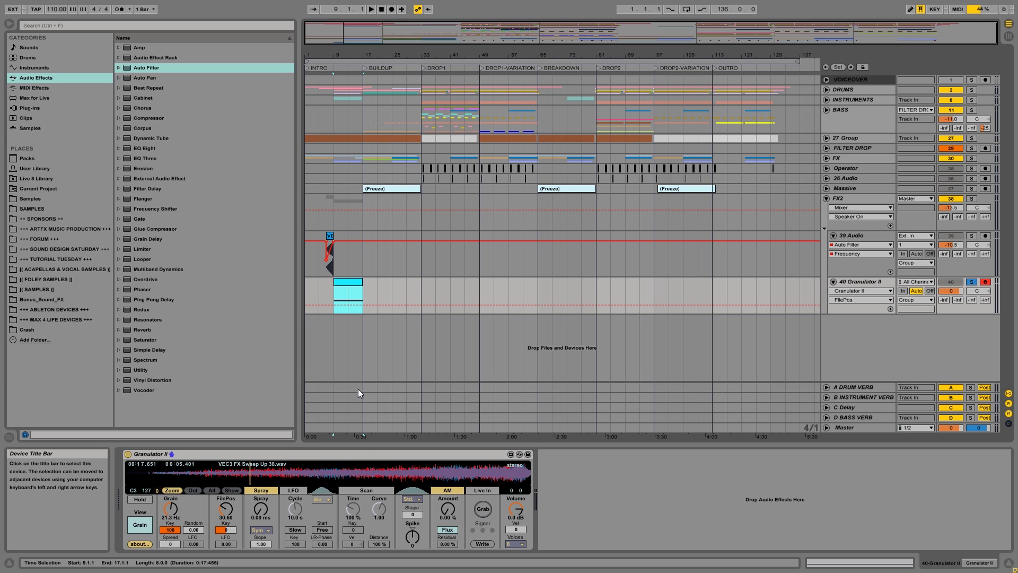
pyautogui.click(142, 526)
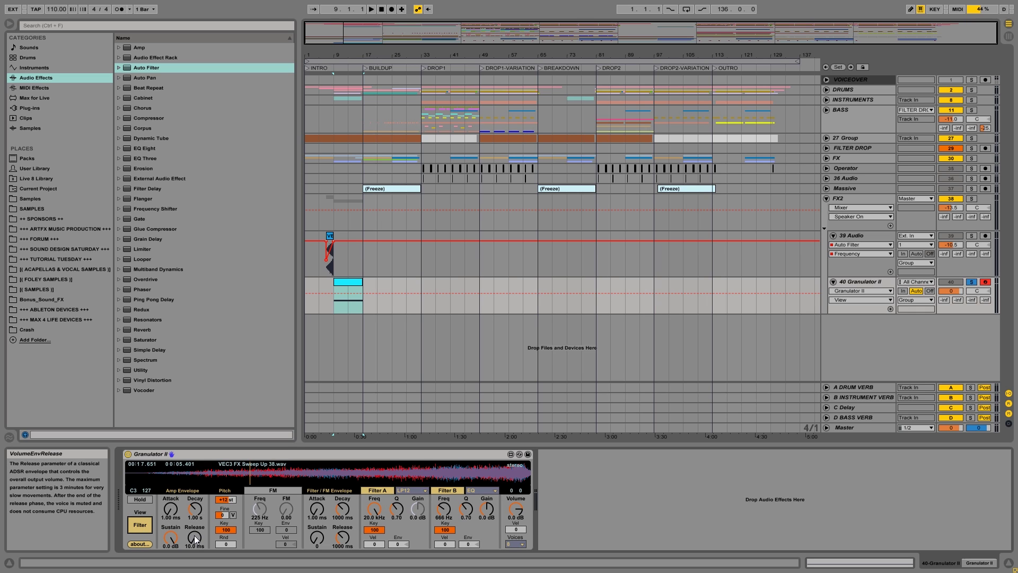
pyautogui.click(139, 523)
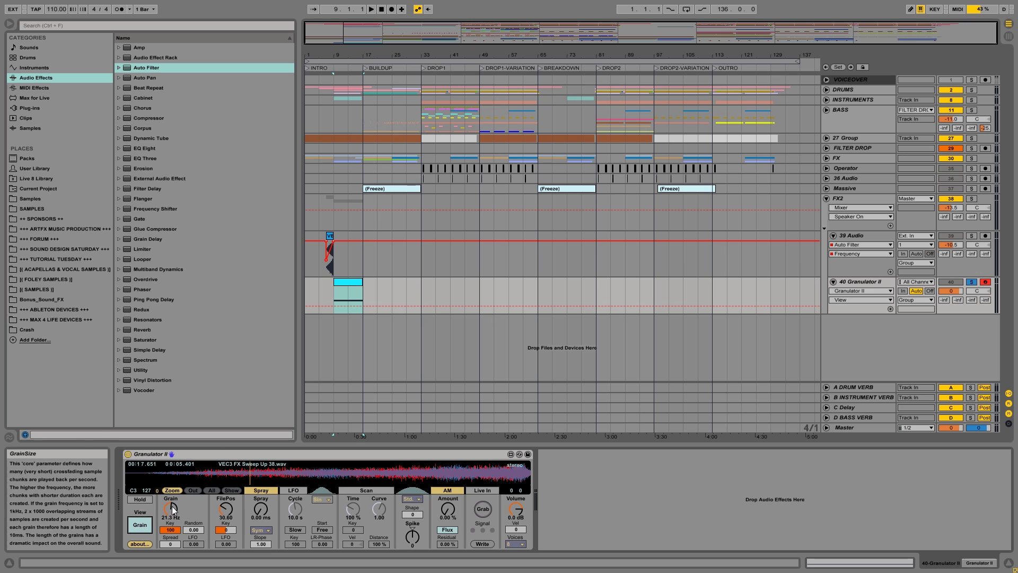
pyautogui.press('space')
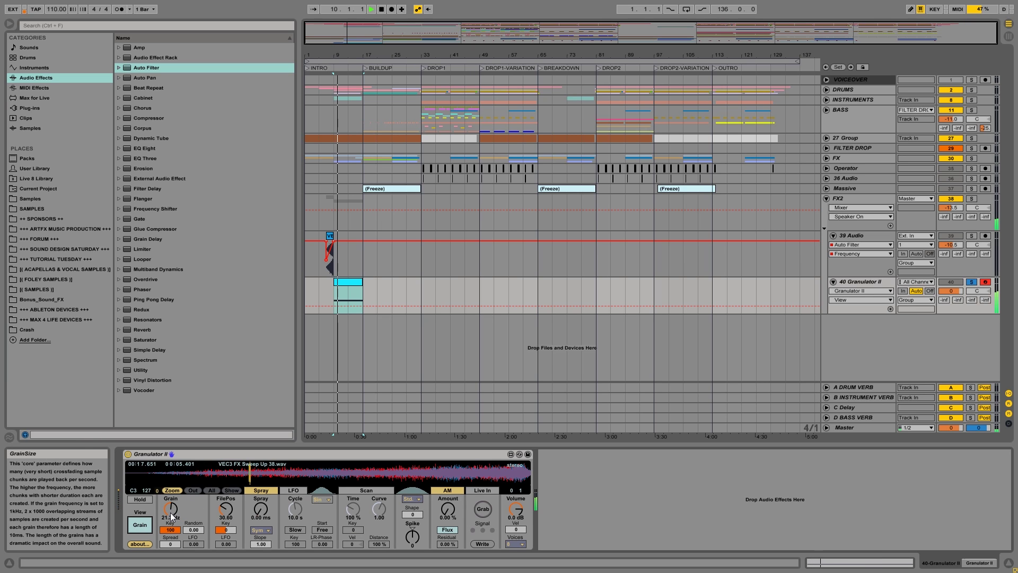
# Step: Automate Granulator II's Grain parameter to ramp up to 116 Hz across the clip from bar 9 to 17, and audition it
pyautogui.click(173, 510)
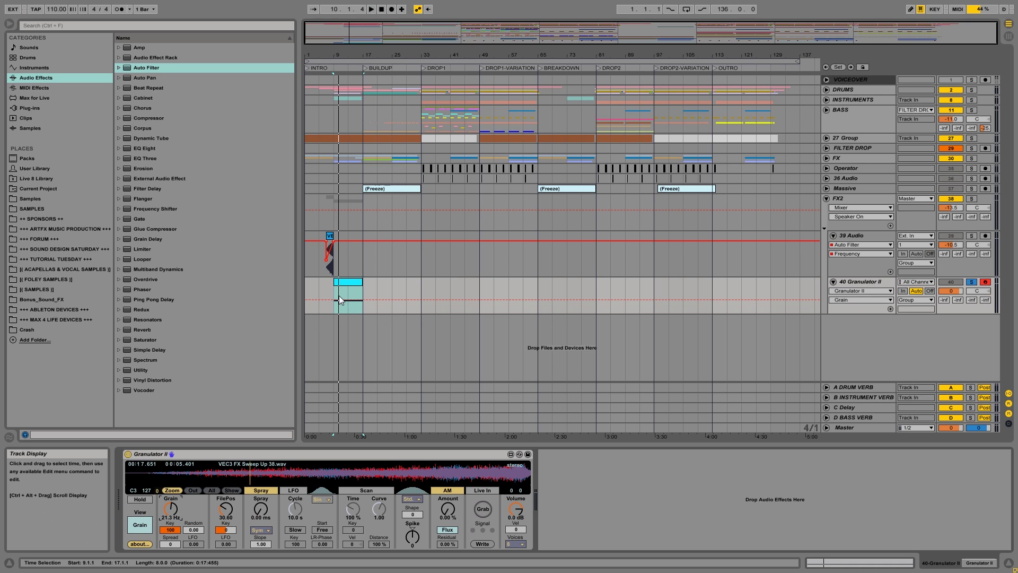
pyautogui.moveTo(347, 296); pyautogui.dragTo(347, 287)
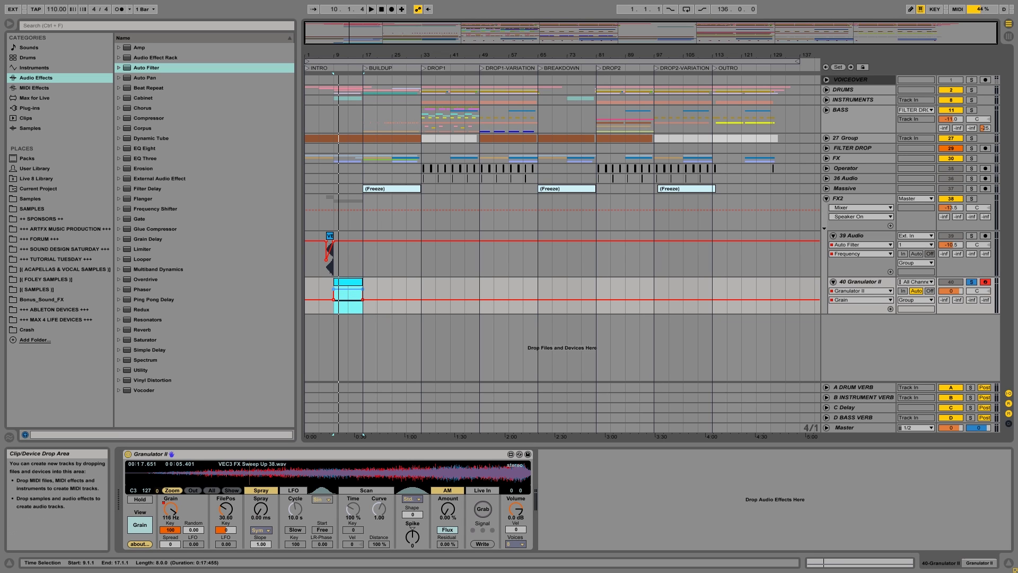
pyautogui.click(332, 289)
pyautogui.press('space')
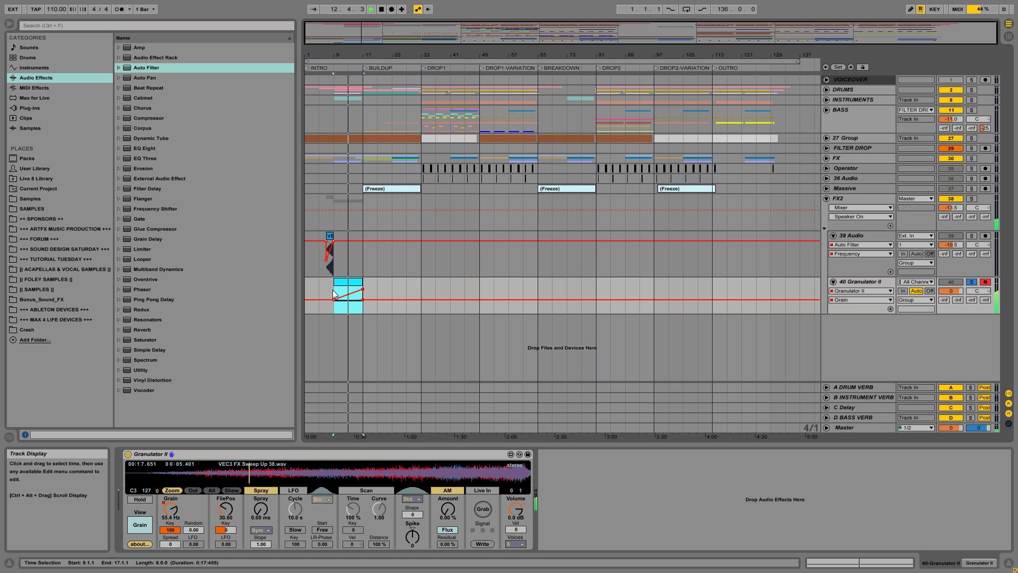
pyautogui.press('space')
# Step: Try lowering the start point of the Grain ramp to about 3 Hz, auditioning the slower grains
pyautogui.moveTo(334, 299); pyautogui.dragTo(333, 306)
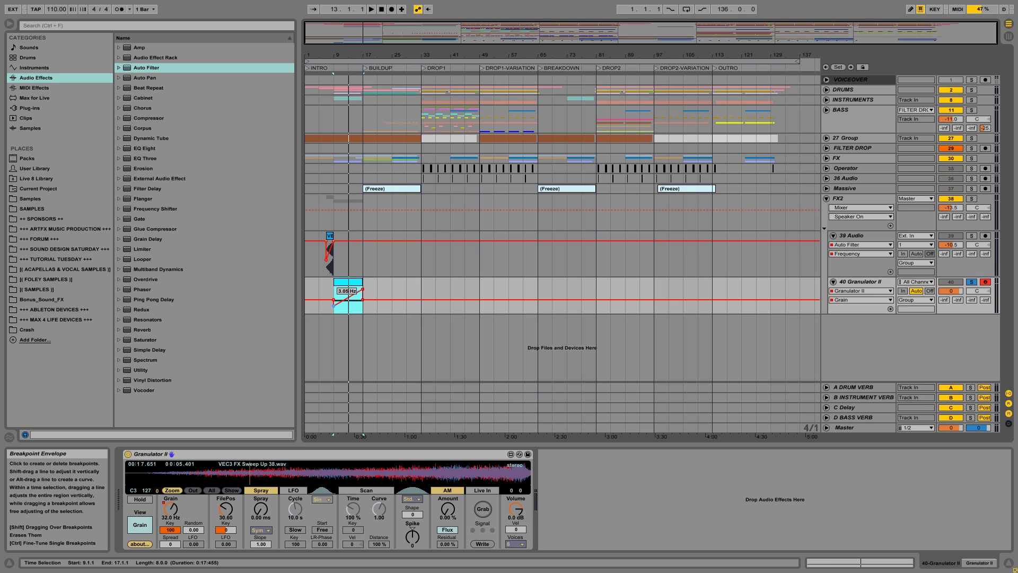
pyautogui.press('space')
pyautogui.press('space')
pyautogui.moveTo(334, 307); pyautogui.dragTo(334, 310)
pyautogui.click(334, 308)
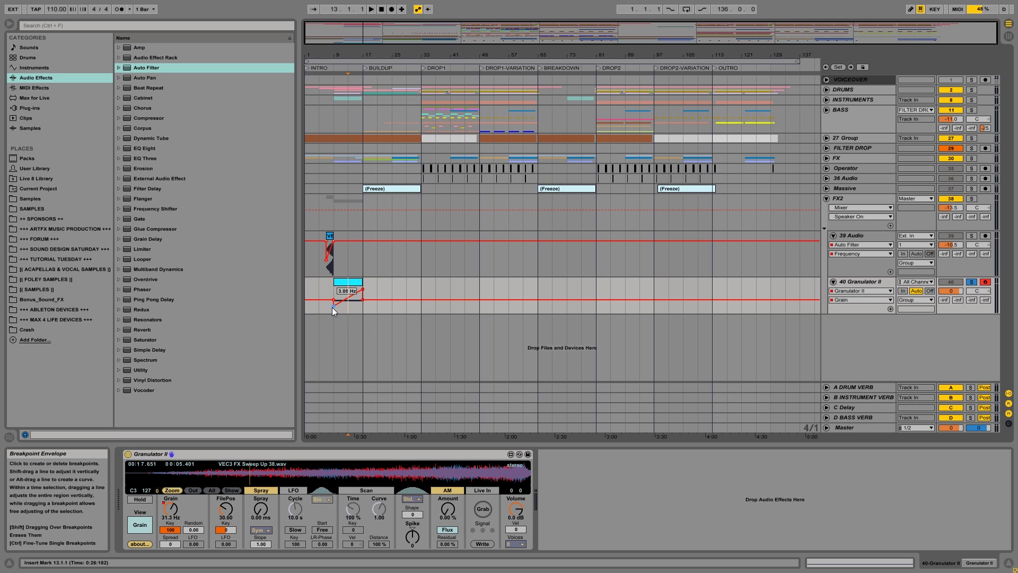
# Step: Raise the start point of the Grain ramp at bar 9 and audition the clip from there
pyautogui.click(347, 306)
pyautogui.click(336, 286)
pyautogui.press('space')
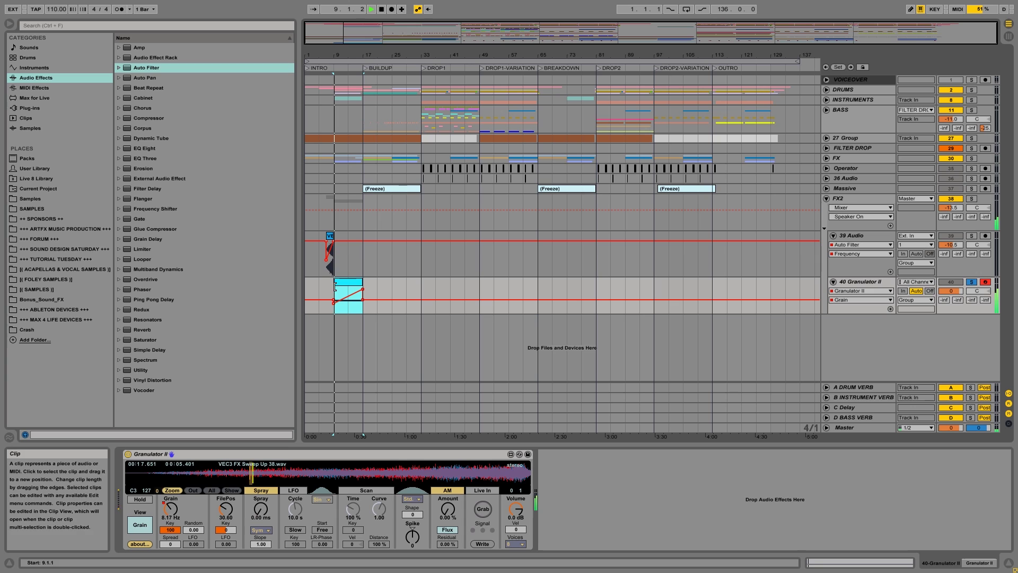
pyautogui.press('space')
pyautogui.click(335, 304)
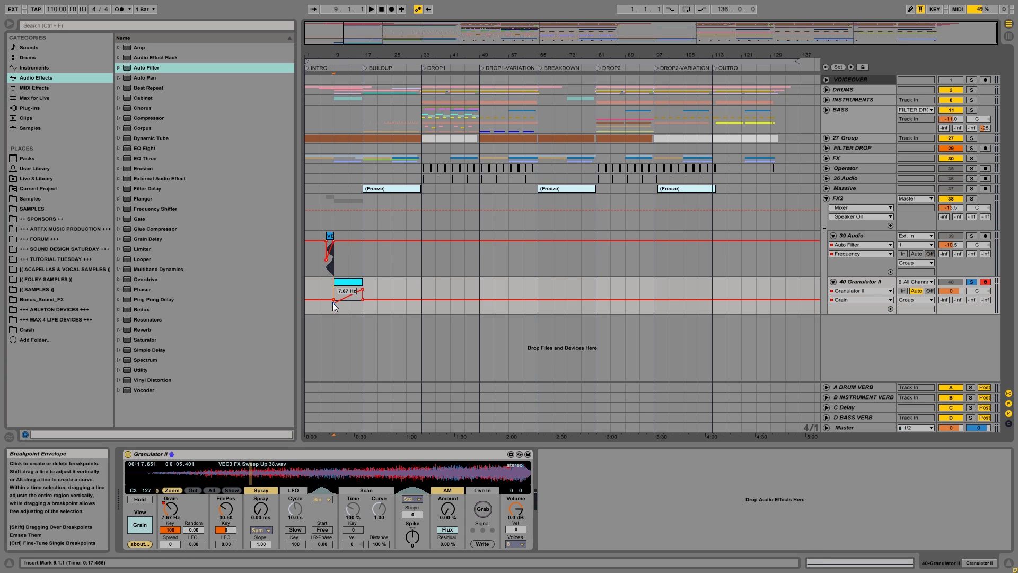
pyautogui.press('space')
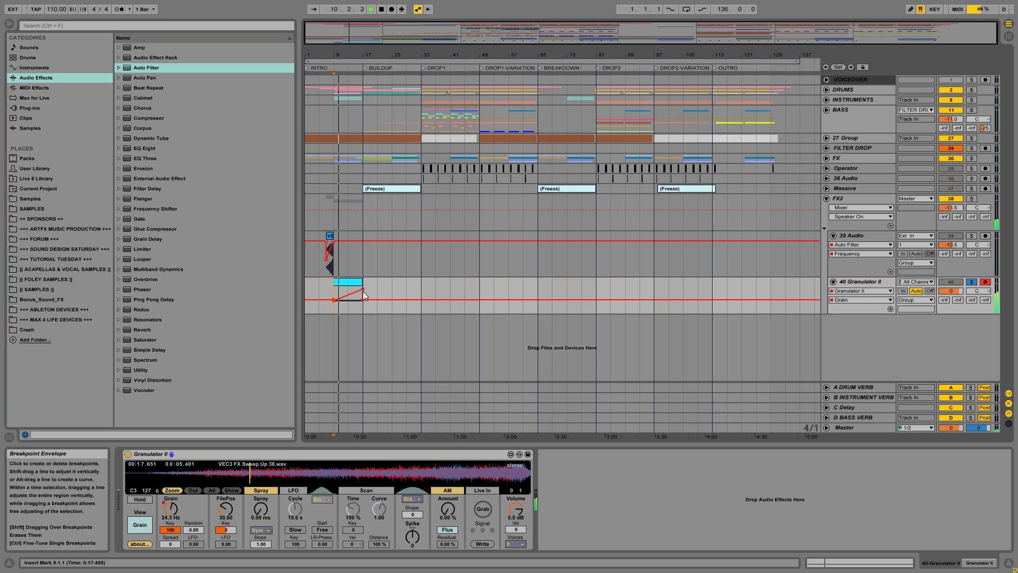
pyautogui.press('space')
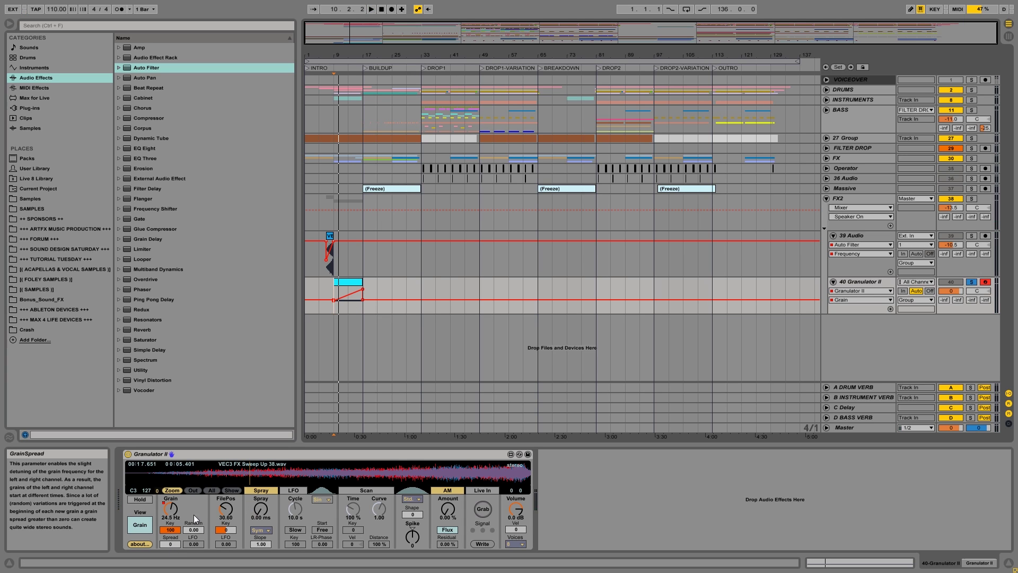
# Step: Enable Granulator II's LFO with a 54.5 s cycle, set the file position's LFO amount to 34.88, and audition it
pyautogui.moveTo(296, 510); pyautogui.dragTo(296, 489)
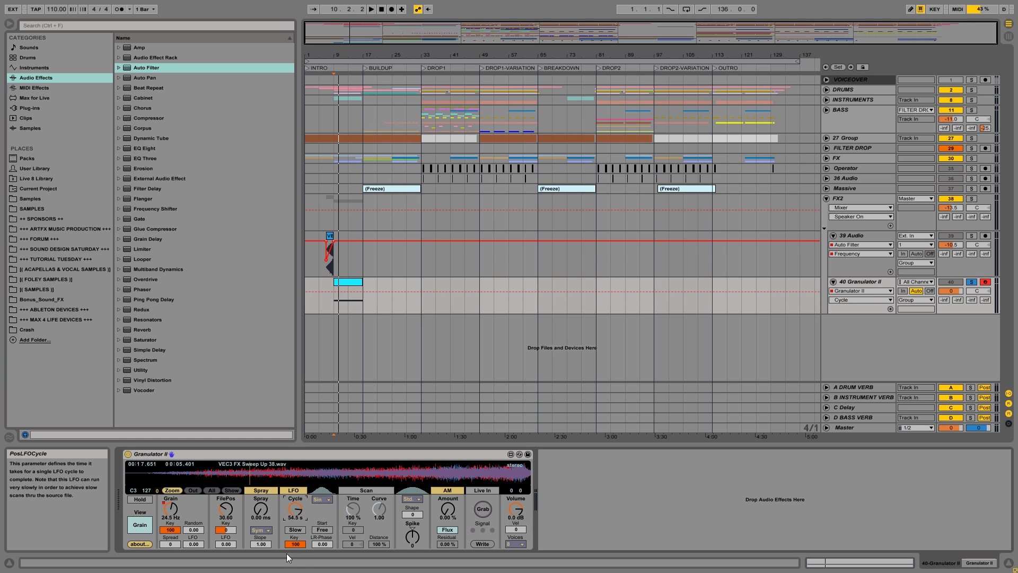
pyautogui.moveTo(223, 542); pyautogui.dragTo(223, 517)
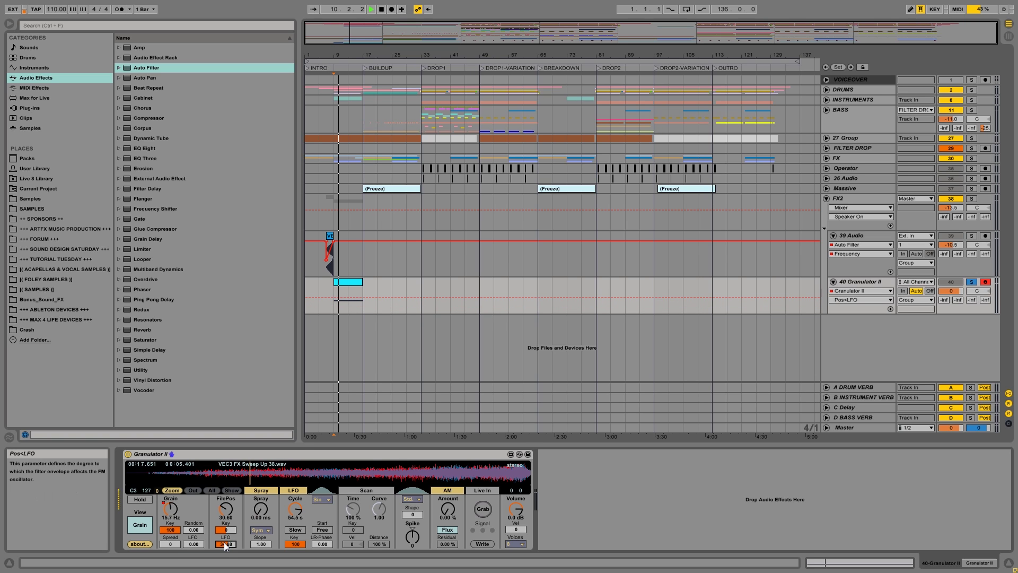
pyautogui.press('space')
pyautogui.moveTo(226, 544); pyautogui.dragTo(225, 548)
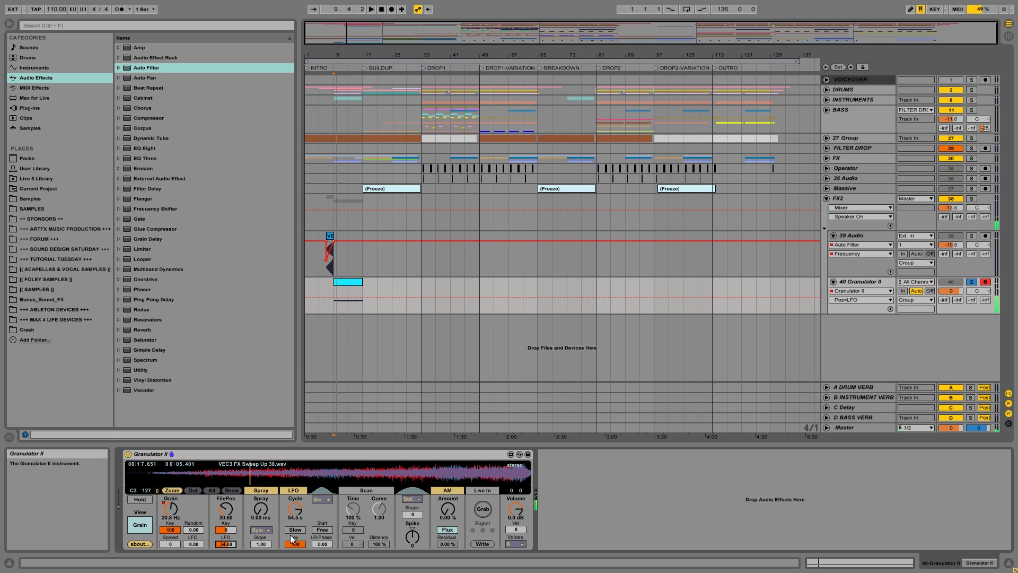
# Step: Set the LFO start mode to Retrig and audition the whole Granulator clip
pyautogui.click(321, 530)
pyautogui.press('space')
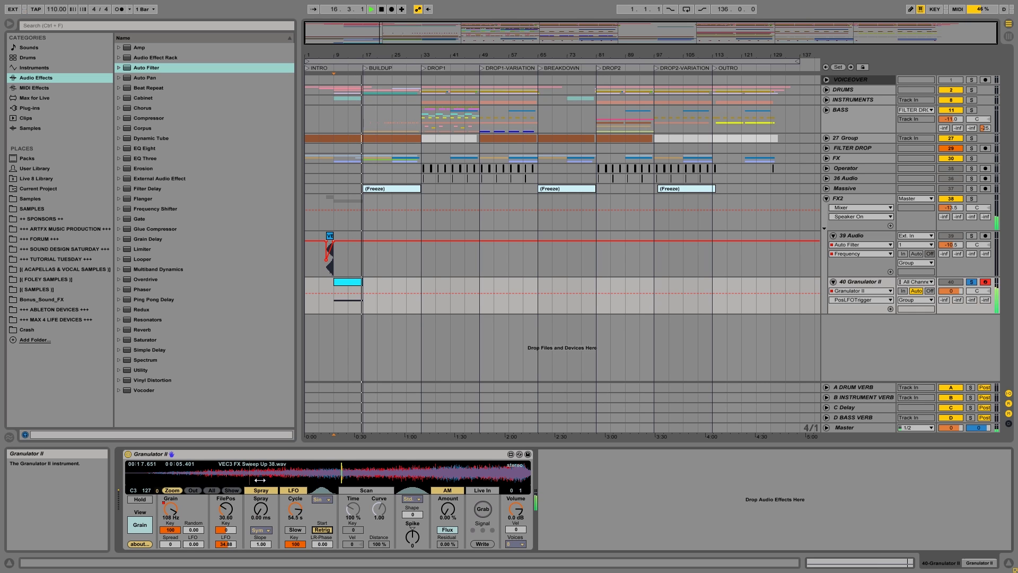
pyautogui.press('space')
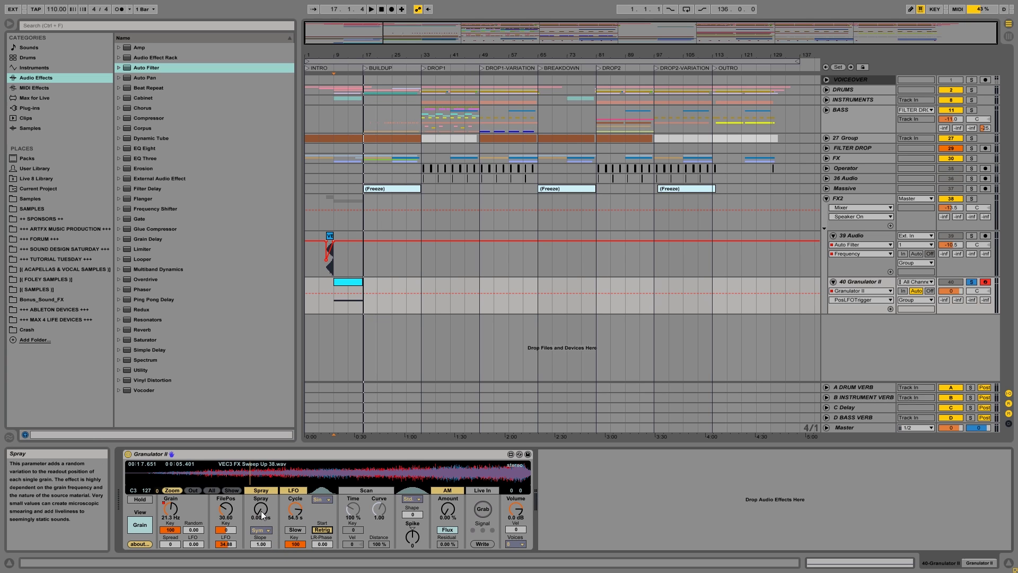
# Step: Set the Grain LFO amount to 13.12 and the grain spread to 34, auditioning the result
pyautogui.moveTo(193, 545); pyautogui.dragTo(193, 522)
pyautogui.press('space')
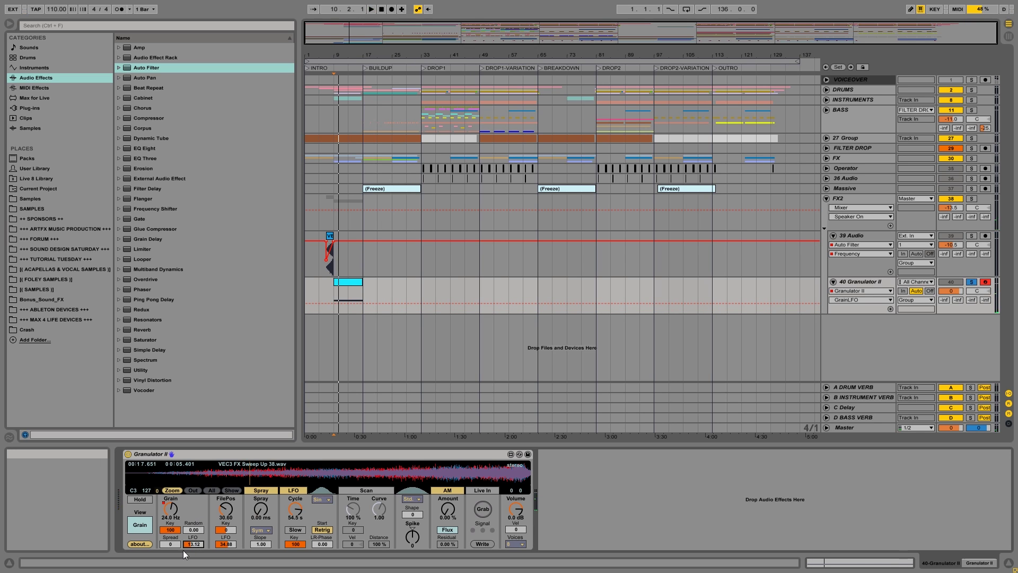
pyautogui.moveTo(170, 544); pyautogui.dragTo(170, 530)
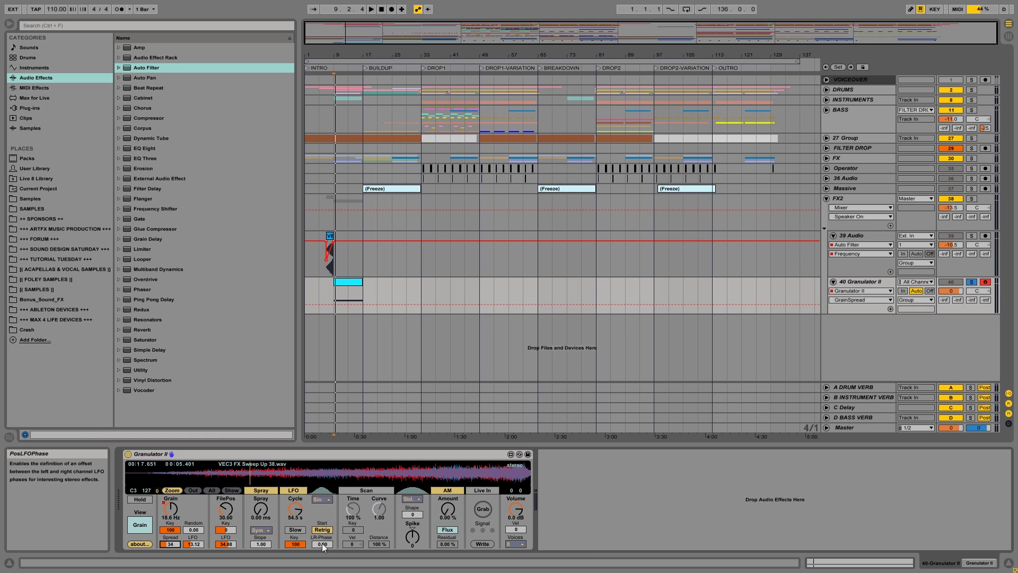
# Step: Set Granulator II's LFO LR-Phase to 2.70 and the AM amount to 24.4 %, auditioning the sound
pyautogui.moveTo(324, 543); pyautogui.dragTo(323, 535)
pyautogui.press('space')
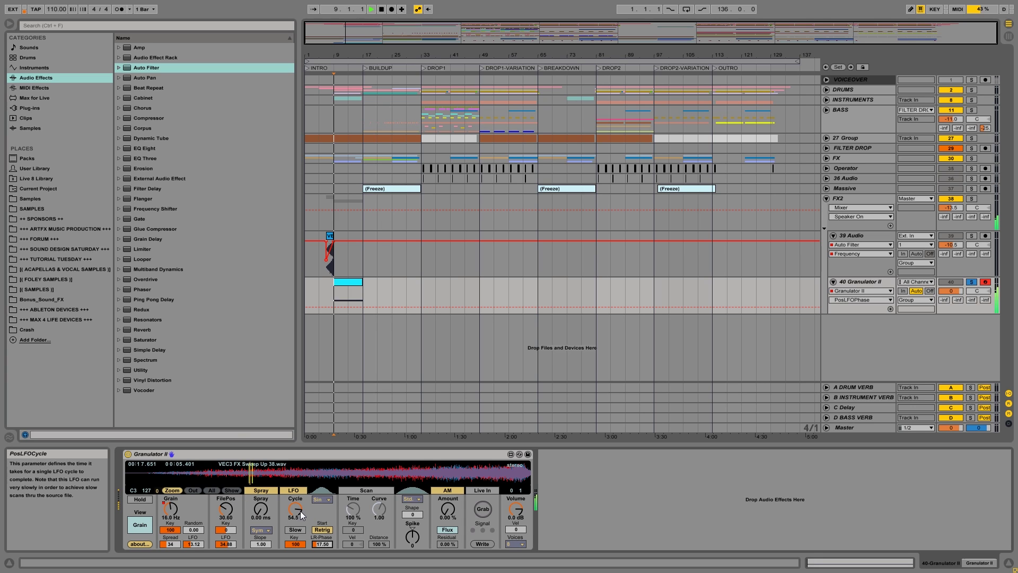
pyautogui.moveTo(322, 543)
pyautogui.mouseDown()
pyautogui.moveTo(322, 525)
pyautogui.moveTo(320, 564)
pyautogui.moveTo(319, 543)
pyautogui.mouseUp()
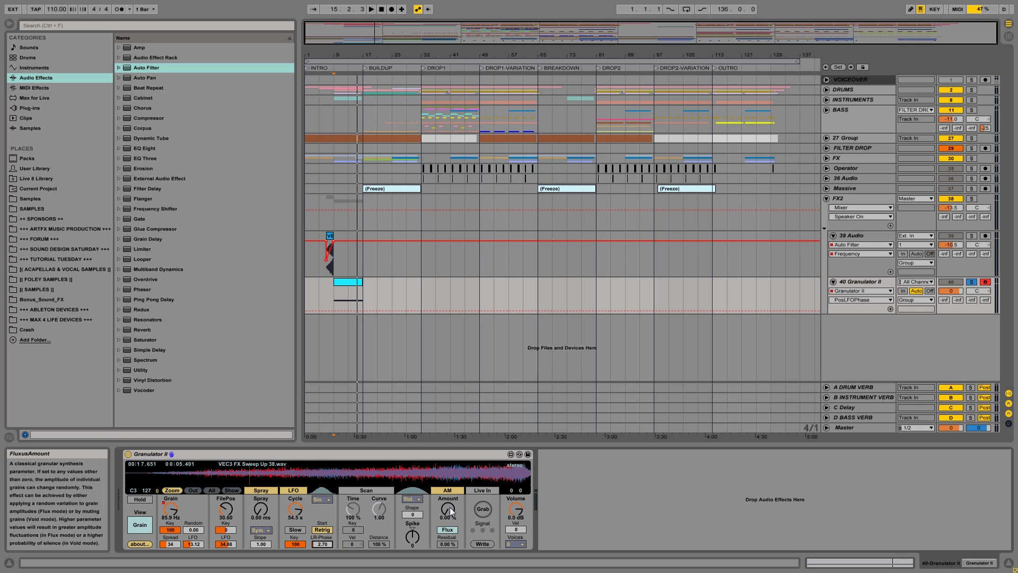
pyautogui.moveTo(455, 516); pyautogui.dragTo(457, 488)
pyautogui.press('space')
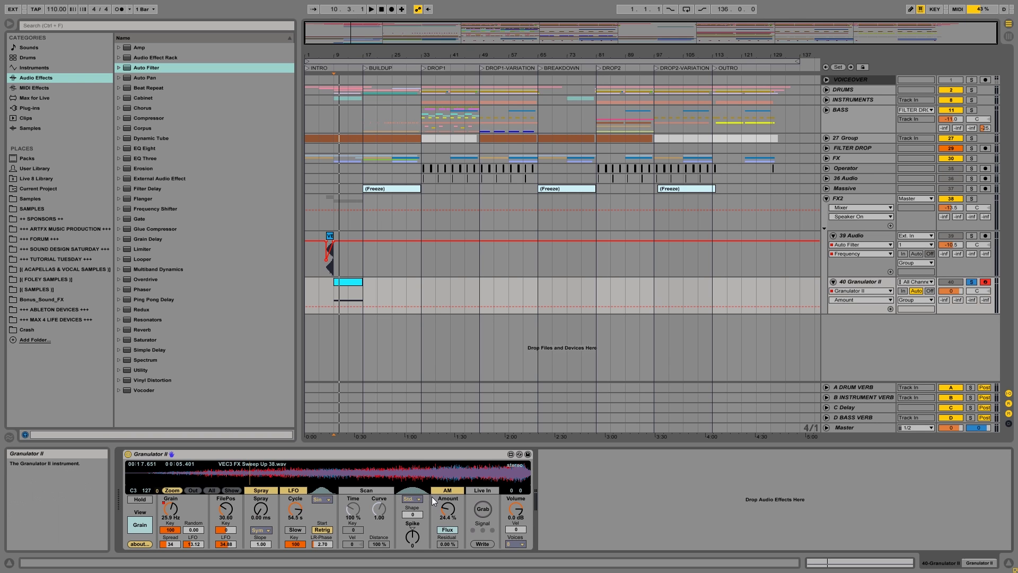
# Step: Audition a rising grain window shape, return it to the standard one, and set the window's Spike to 34
pyautogui.click(416, 499)
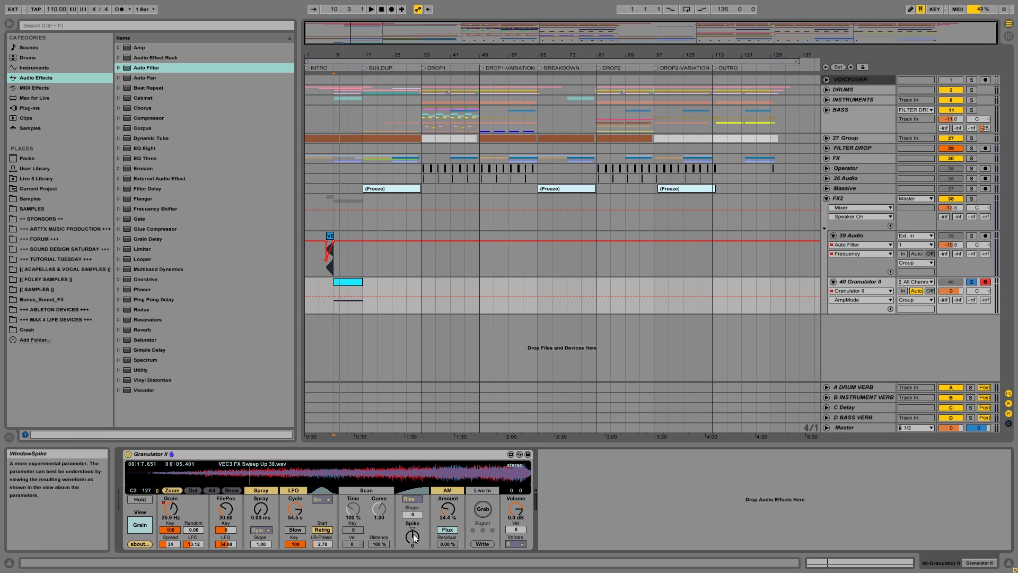
pyautogui.press('space')
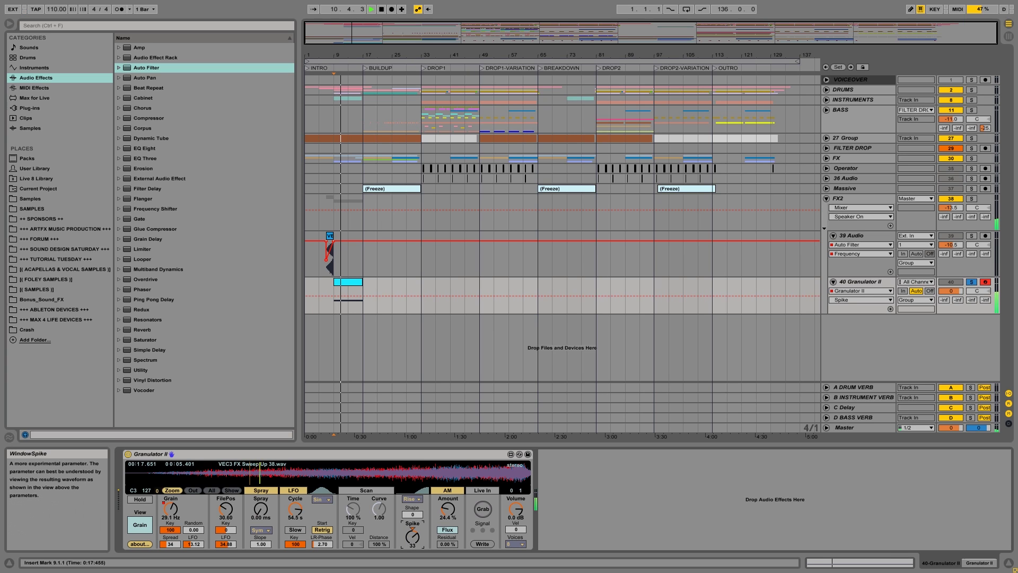
pyautogui.click(421, 498)
pyautogui.click(419, 493)
pyautogui.click(412, 537)
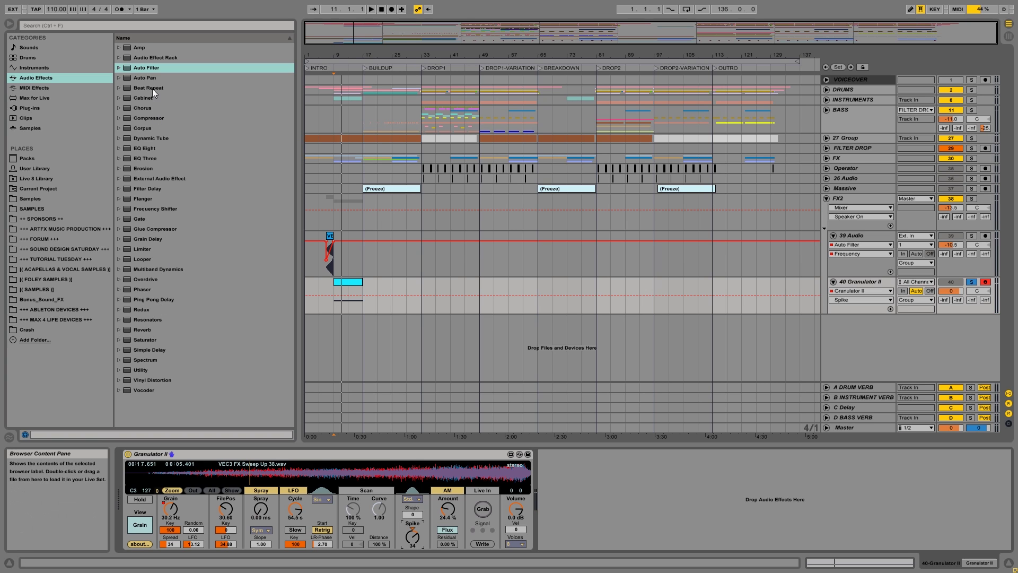
# Step: Add an Auto Filter after Granulator II, set it to band-pass, and audition its cutoff frequency
pyautogui.moveTo(145, 68); pyautogui.dragTo(699, 459)
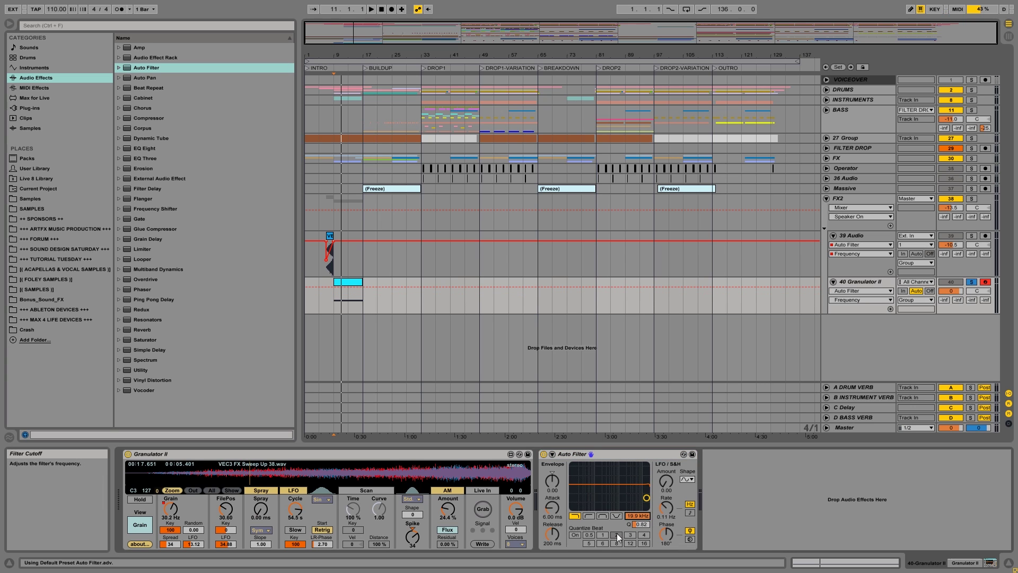
pyautogui.click(603, 515)
pyautogui.press('space')
pyautogui.moveTo(639, 517)
pyautogui.mouseDown()
pyautogui.moveTo(639, 545)
pyautogui.moveTo(639, 531)
pyautogui.mouseUp()
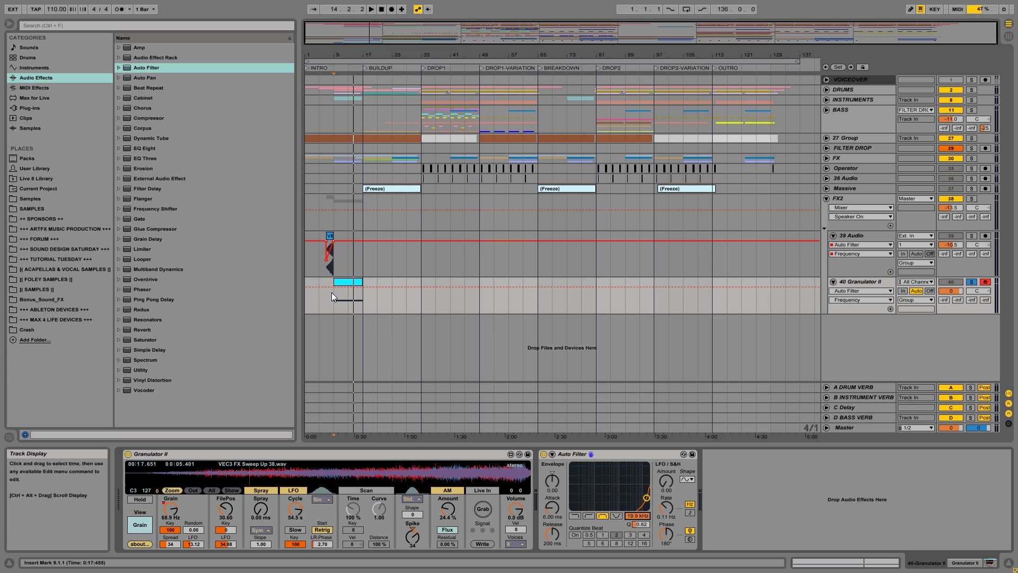
# Step: Draw a V-shaped dip in the Auto Filter Frequency automation from bar 9 down to 26.0 Hz at bar 13 and back up by bar 17, and audition it
pyautogui.moveTo(332, 292); pyautogui.dragTo(361, 296)
pyautogui.click(359, 289)
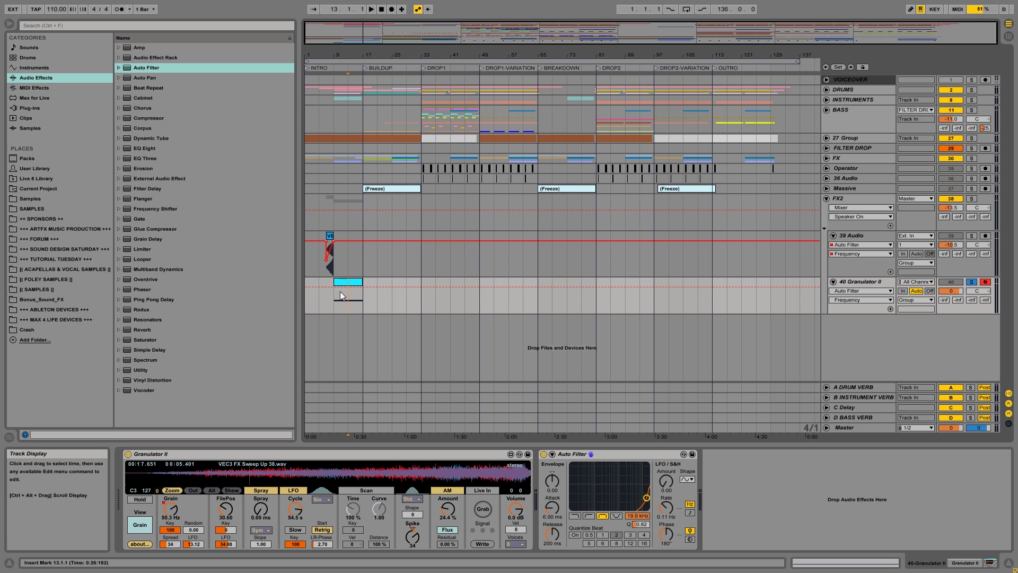
pyautogui.moveTo(353, 291); pyautogui.dragTo(348, 312)
pyautogui.click(362, 313)
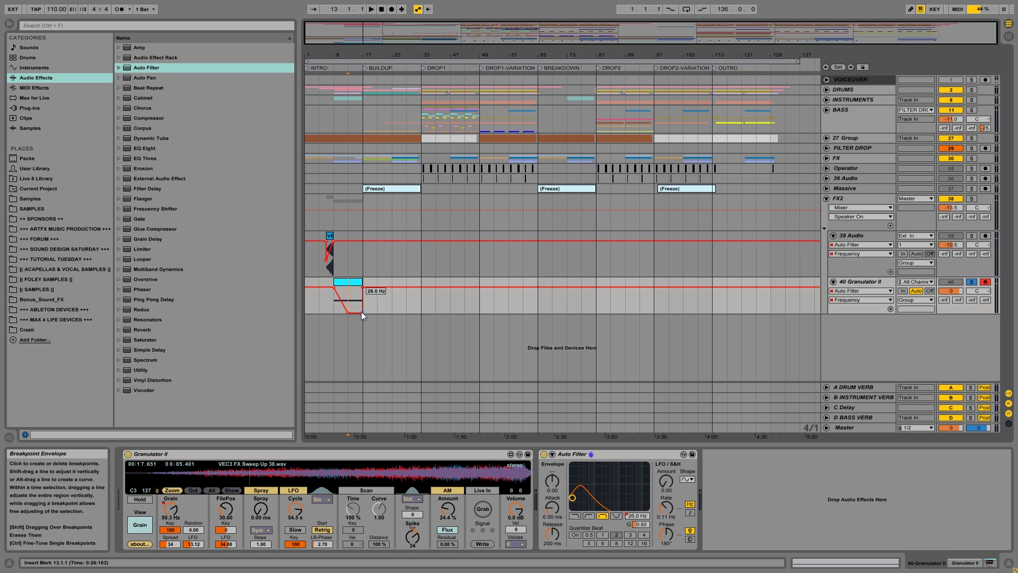
pyautogui.click(362, 313)
pyautogui.click(335, 307)
pyautogui.press('space')
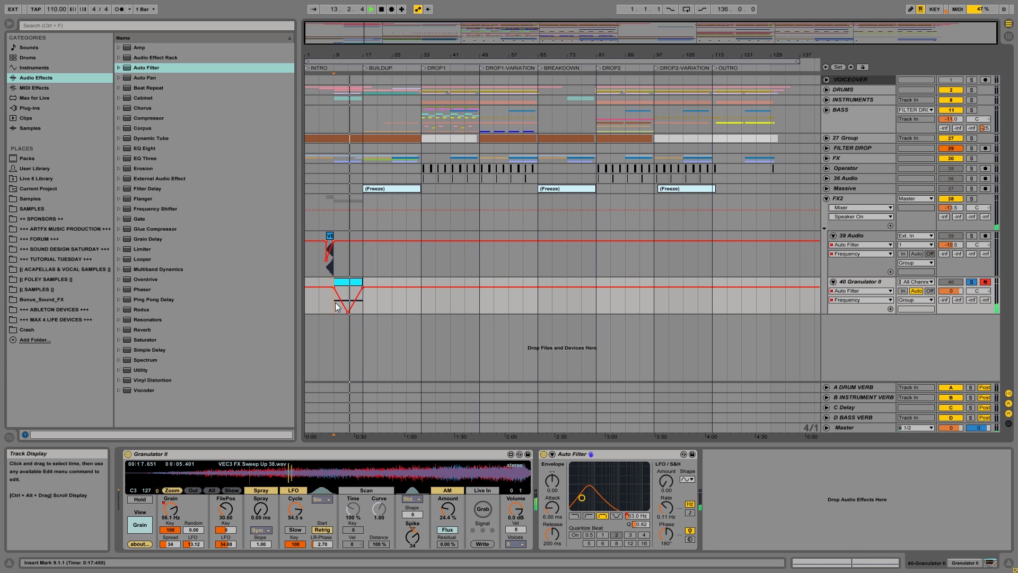
# Step: Move the lowest point of the Frequency dip slightly earlier and higher, and audition the clip
pyautogui.moveTo(350, 316)
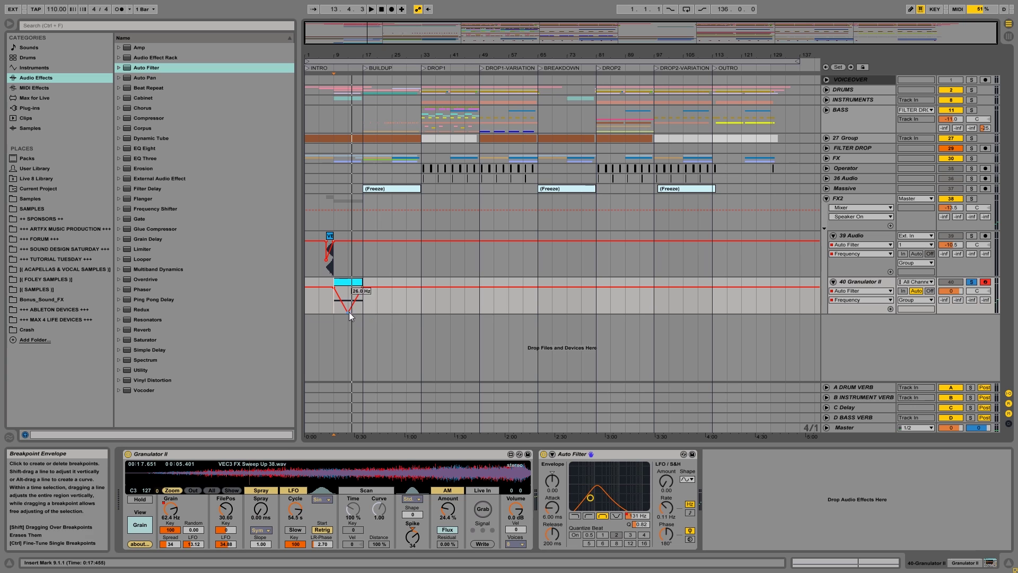
pyautogui.moveTo(347, 310); pyautogui.dragTo(345, 307)
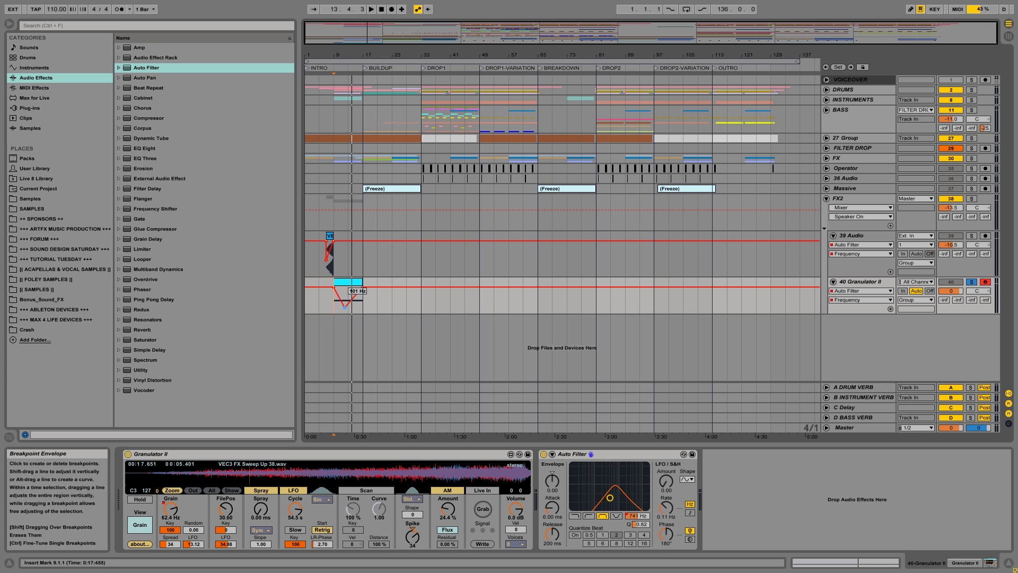
pyautogui.press('space')
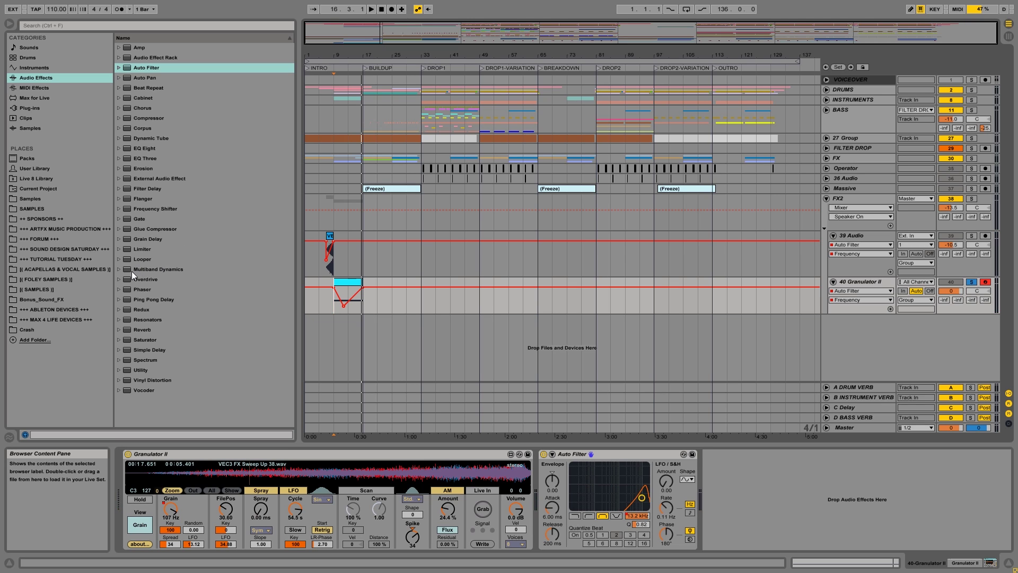
# Step: Lower the Frequency breakpoints at bars 17 and 9 to about 3.42 kHz and audition the clip from bar 9
pyautogui.moveTo(125, 267); pyautogui.dragTo(204, 252)
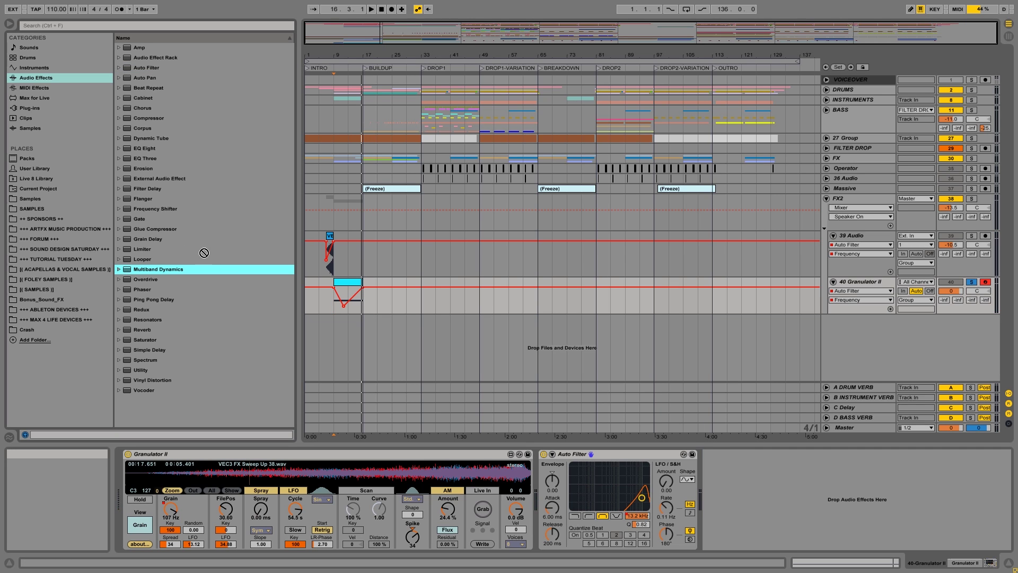
pyautogui.moveTo(148, 267); pyautogui.dragTo(158, 240)
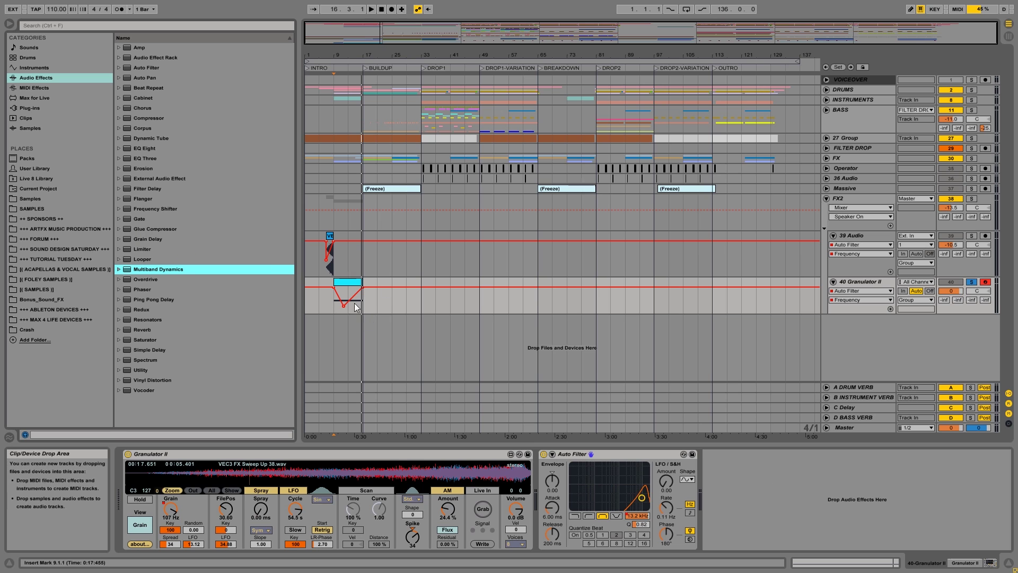
pyautogui.moveTo(364, 287); pyautogui.dragTo(366, 293)
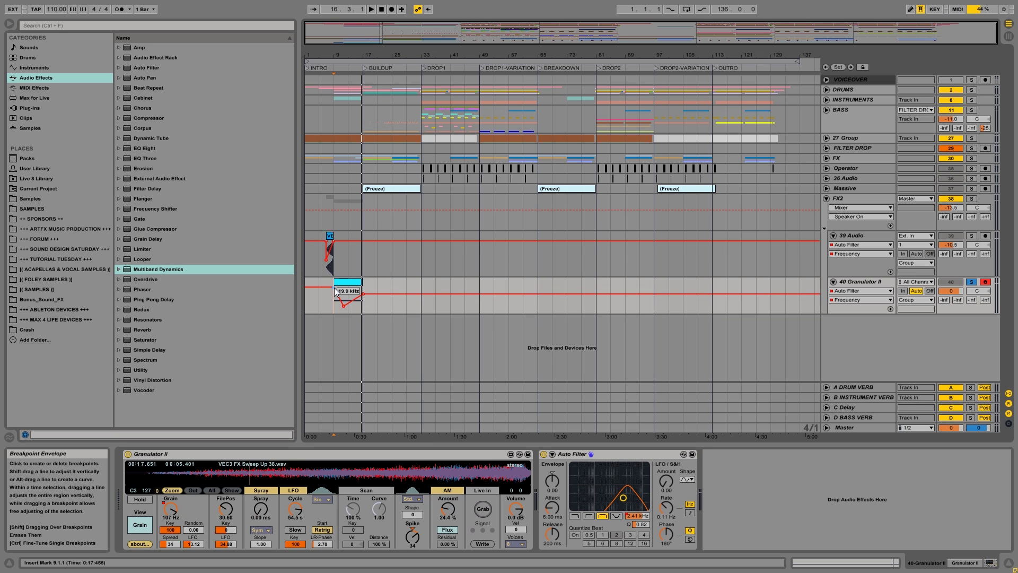
pyautogui.press('space')
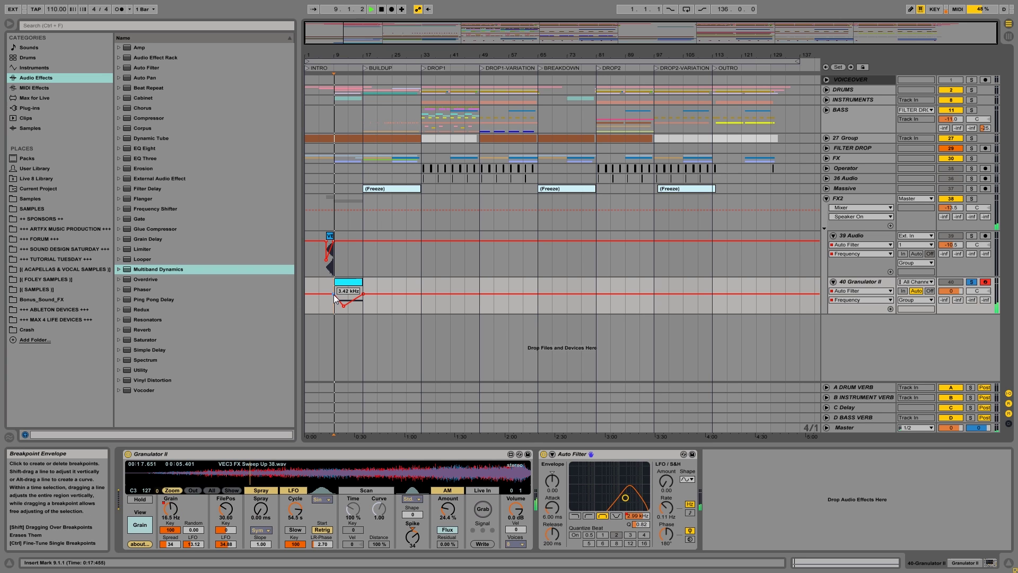
pyautogui.press('space')
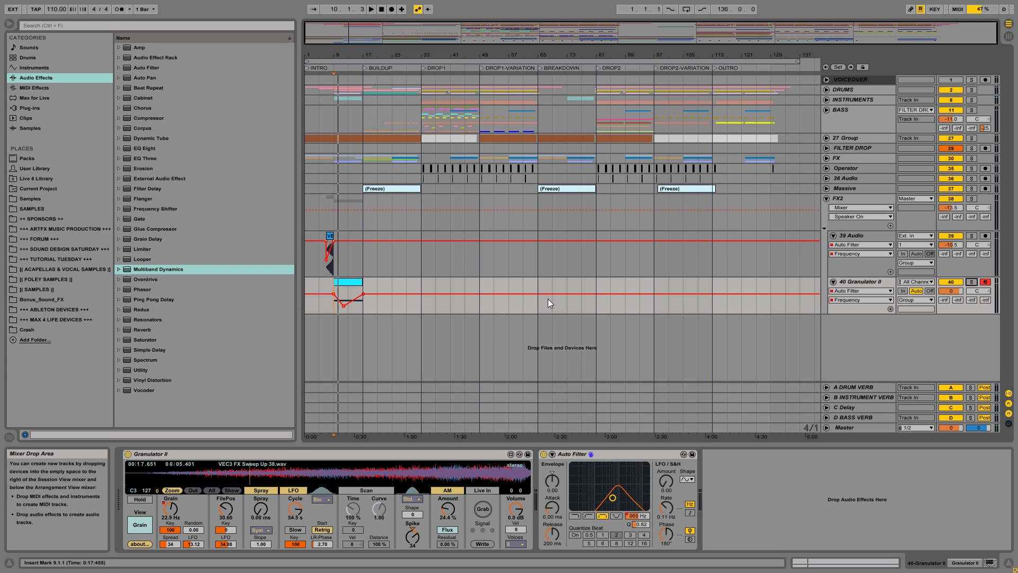
# Step: Add a Utility to the 39 Audio track and set the Granulator II track volume to -2.9 dB while playing the full mix from bar 5
pyautogui.click(318, 265)
pyautogui.press('space')
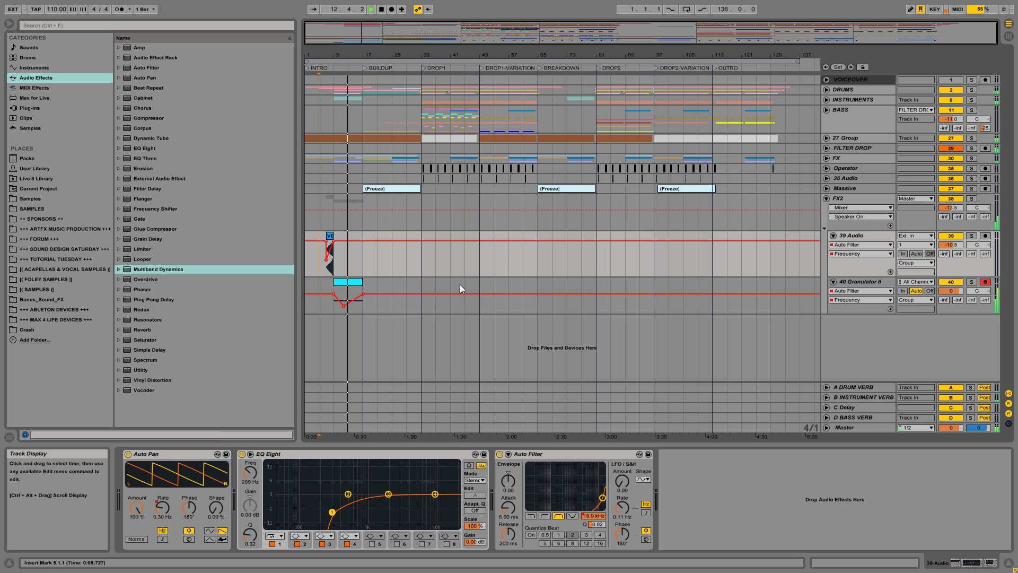
pyautogui.moveTo(142, 369); pyautogui.dragTo(719, 486)
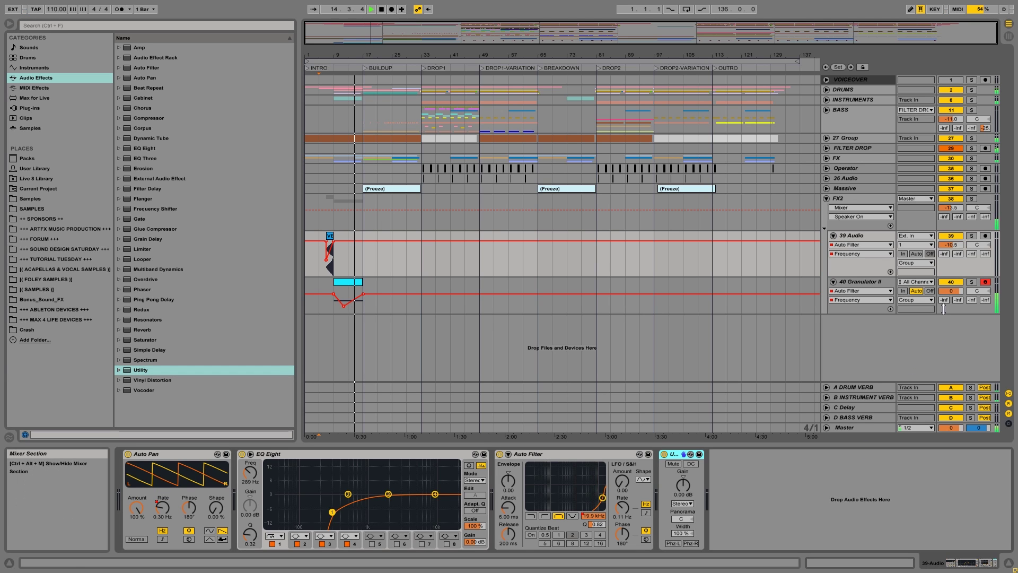
pyautogui.moveTo(954, 290)
pyautogui.mouseDown()
pyautogui.moveTo(954, 300)
pyautogui.moveTo(951, 289)
pyautogui.mouseUp()
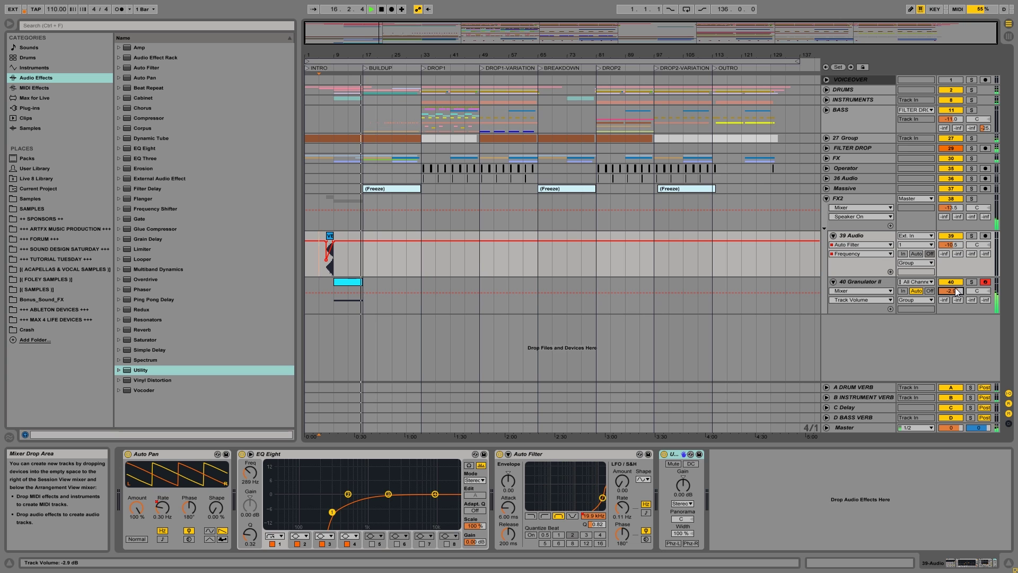
pyautogui.press('space')
# Step: Show Granulator II's Grain automation and shape a drop from 16.3.1 down to the base value at bar 17
pyautogui.moveTo(366, 48); pyautogui.dragTo(368, 79)
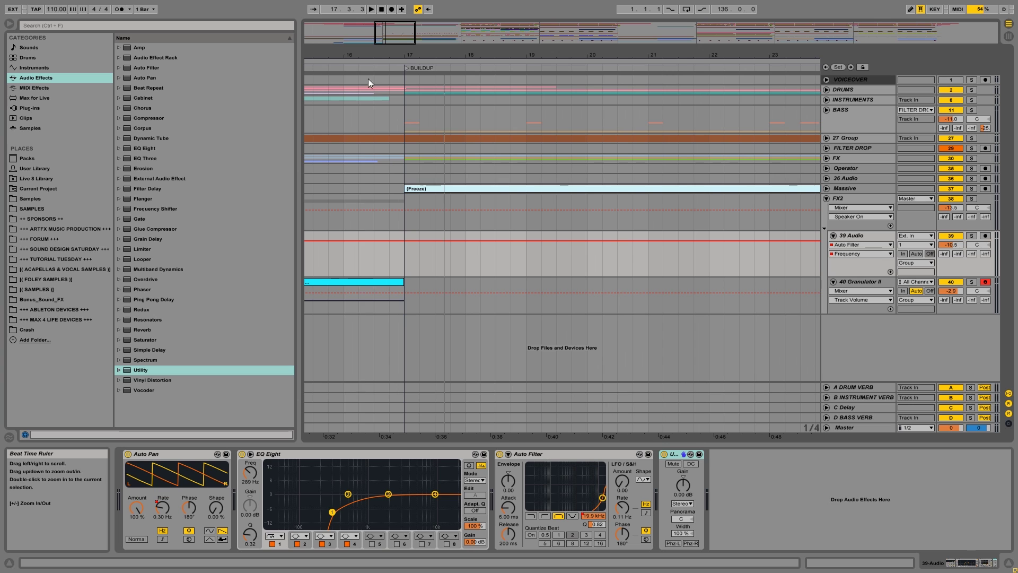
pyautogui.click(380, 291)
pyautogui.click(876, 293)
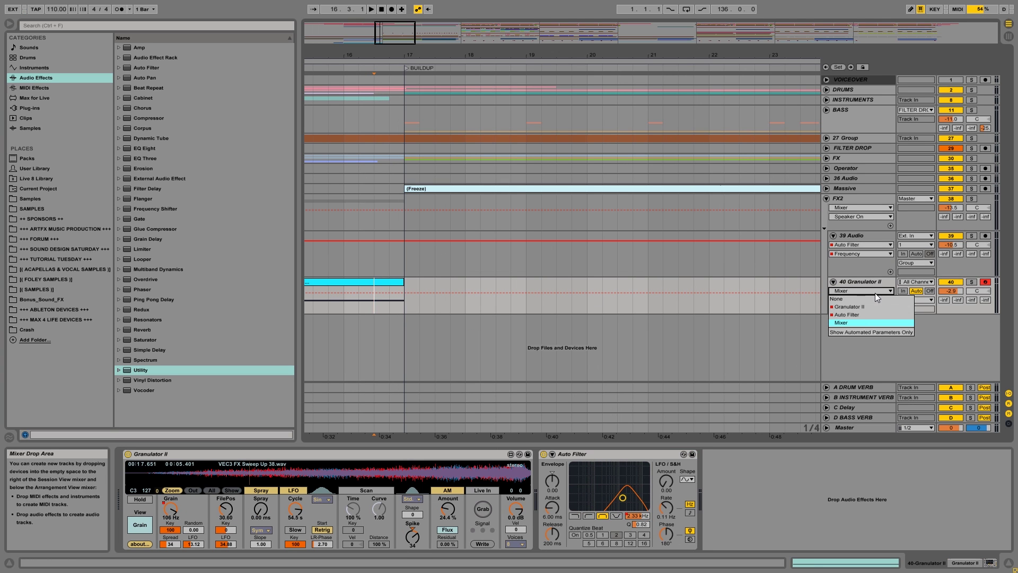
pyautogui.click(851, 308)
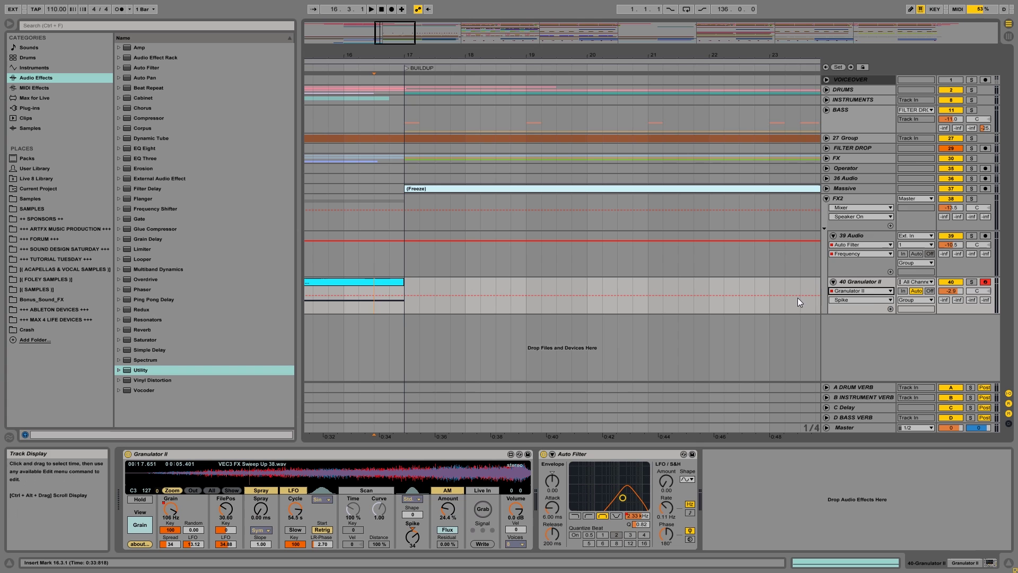
pyautogui.click(859, 300)
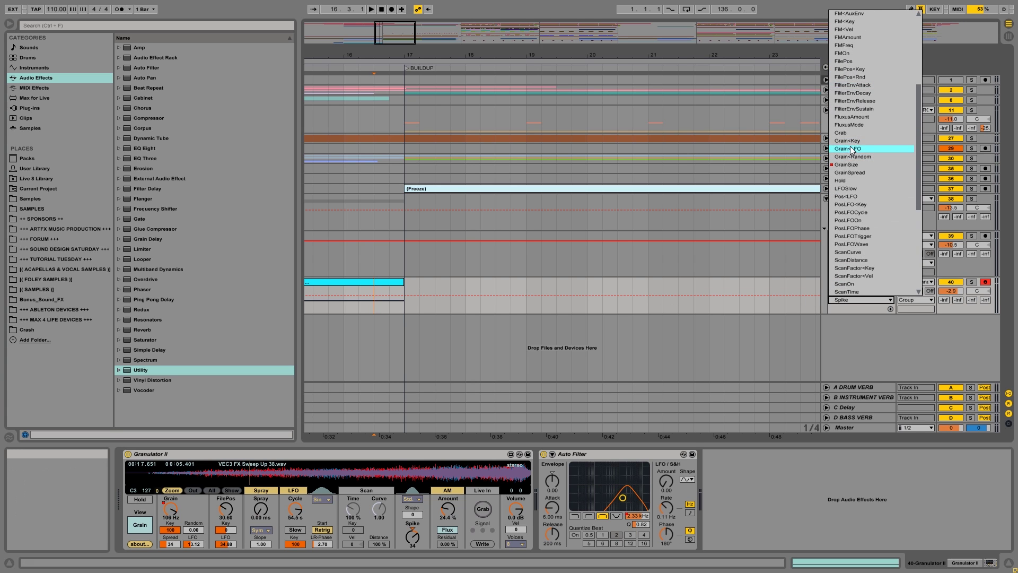
pyautogui.click(845, 165)
pyautogui.moveTo(373, 300); pyautogui.dragTo(397, 300)
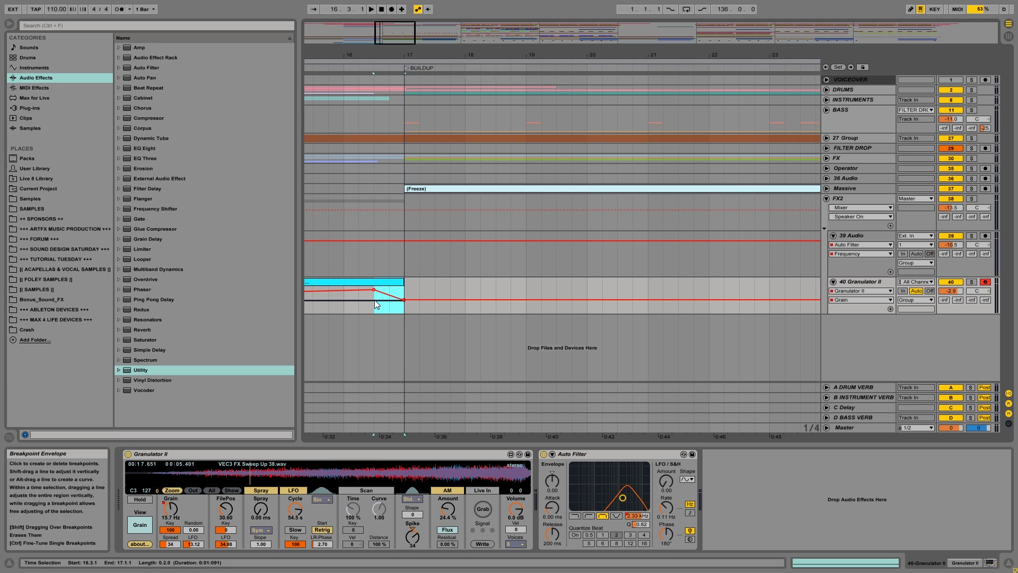
# Step: Add a drop in the Auto Filter Frequency automation between 16.3.1 and 17.1.1, and audition the Granulator II clip soloed
pyautogui.click(854, 291)
pyautogui.click(843, 311)
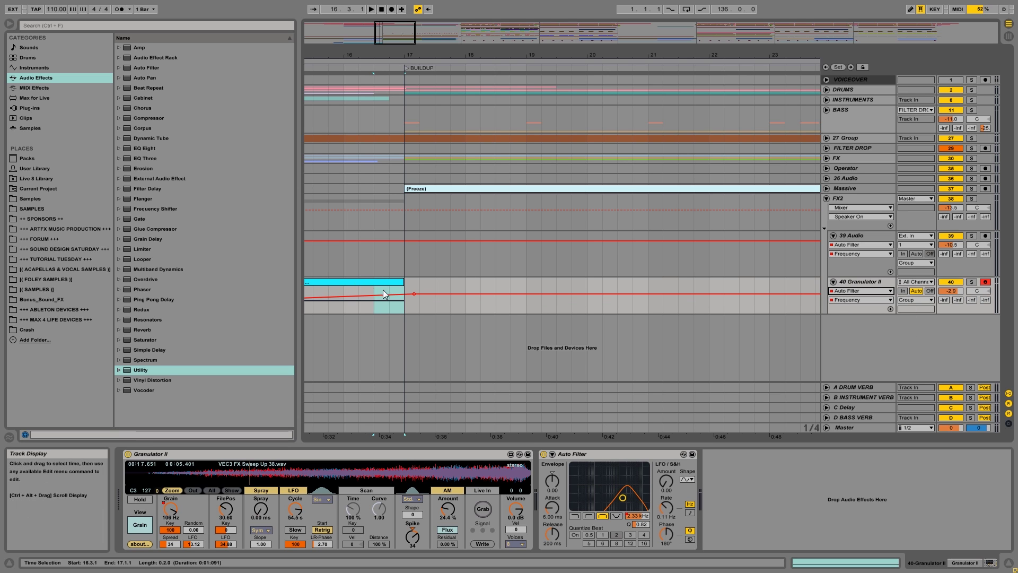
pyautogui.moveTo(380, 292); pyautogui.dragTo(376, 306)
pyautogui.click(374, 306)
pyautogui.moveTo(388, 57); pyautogui.dragTo(388, 37)
pyautogui.click(361, 284)
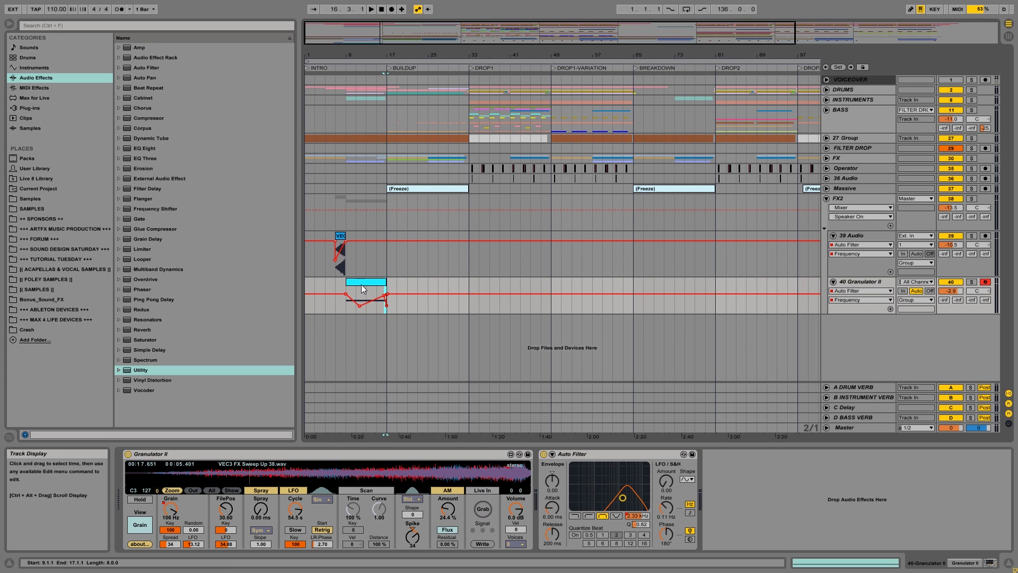
pyautogui.click(973, 282)
pyautogui.press('space')
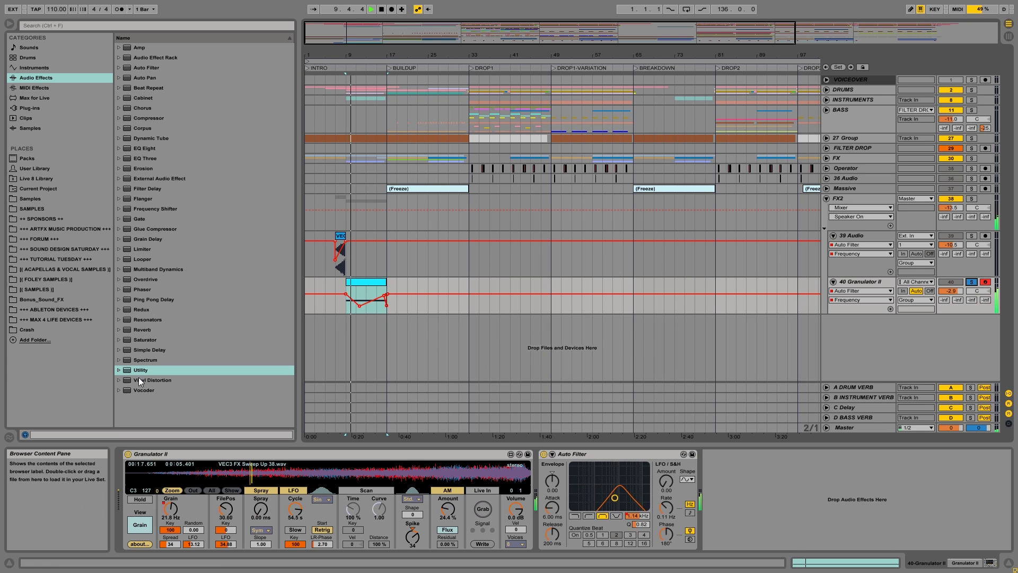
# Step: Add a Utility after the Auto Filter and automate its Gain as a curved fade-in from -35.0 dB at bar 9 to bar 13
pyautogui.moveTo(140, 369); pyautogui.dragTo(827, 489)
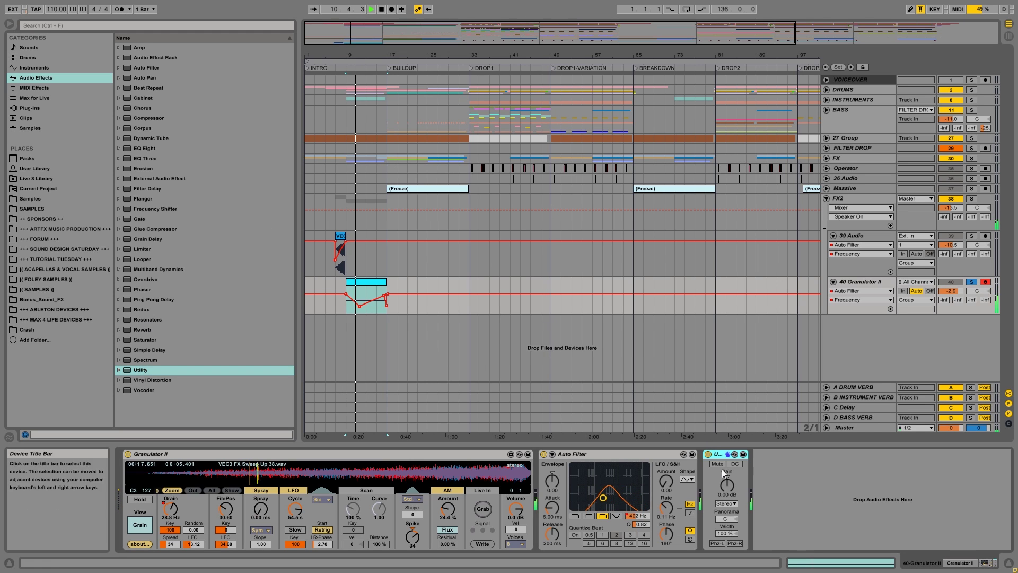
pyautogui.click(726, 485)
pyautogui.moveTo(350, 292); pyautogui.dragTo(367, 298)
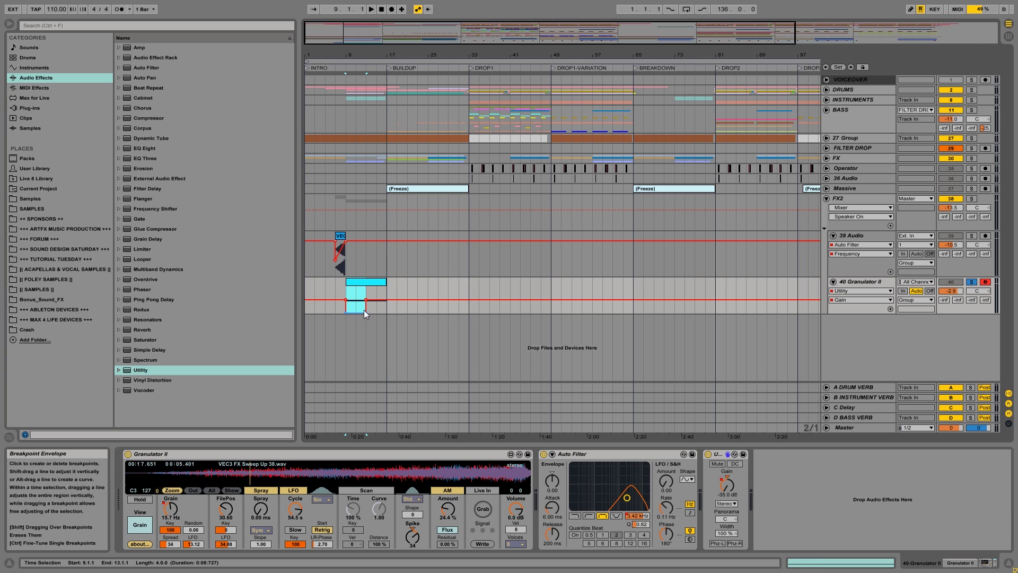
pyautogui.click(365, 312)
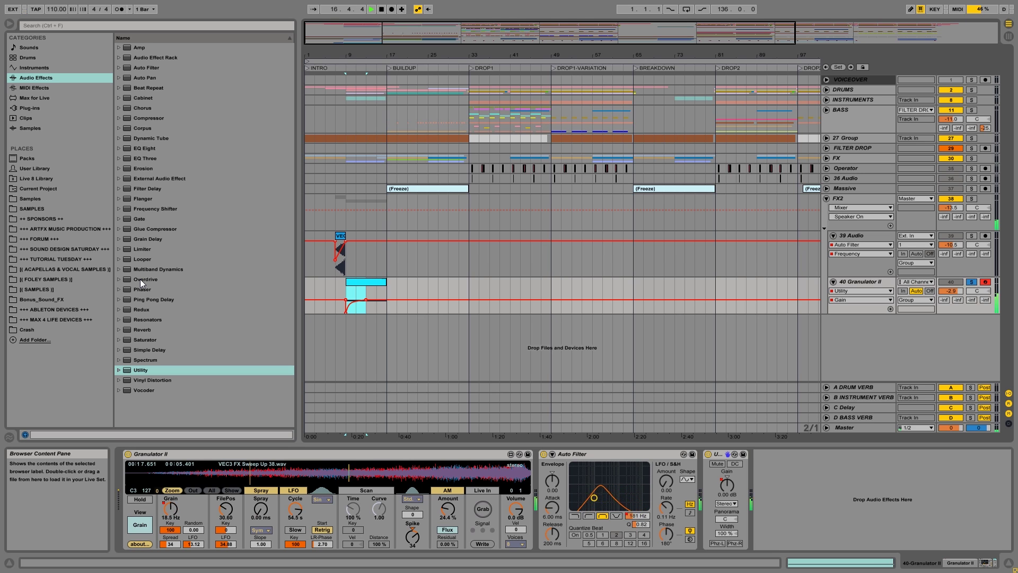
# Step: Add an Overdrive after the Utility on the Granulator II track, audition it, and append an EQ Eight
pyautogui.moveTo(140, 279); pyautogui.dragTo(881, 506)
pyautogui.press('space')
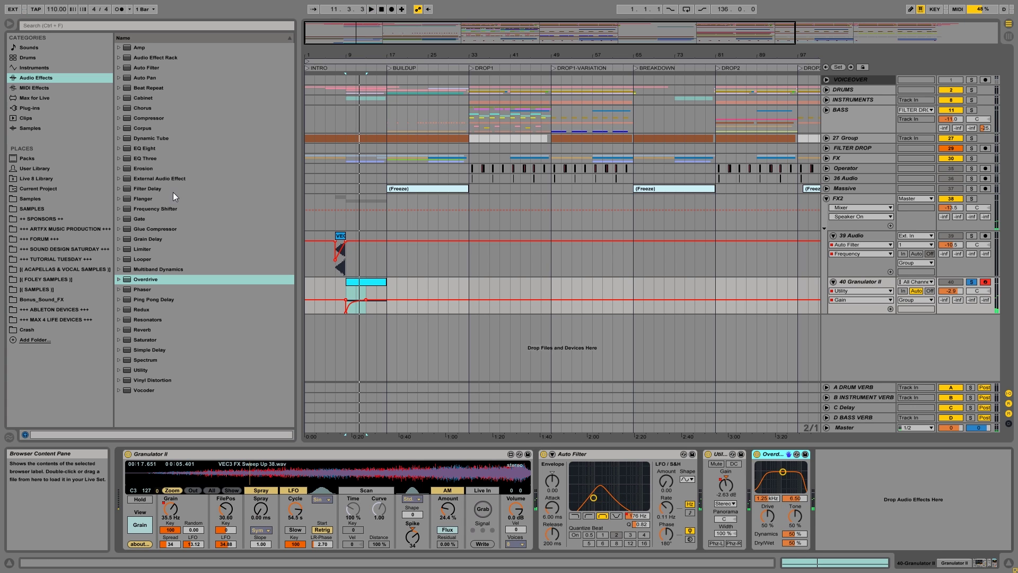
pyautogui.moveTo(137, 150); pyautogui.dragTo(513, 349)
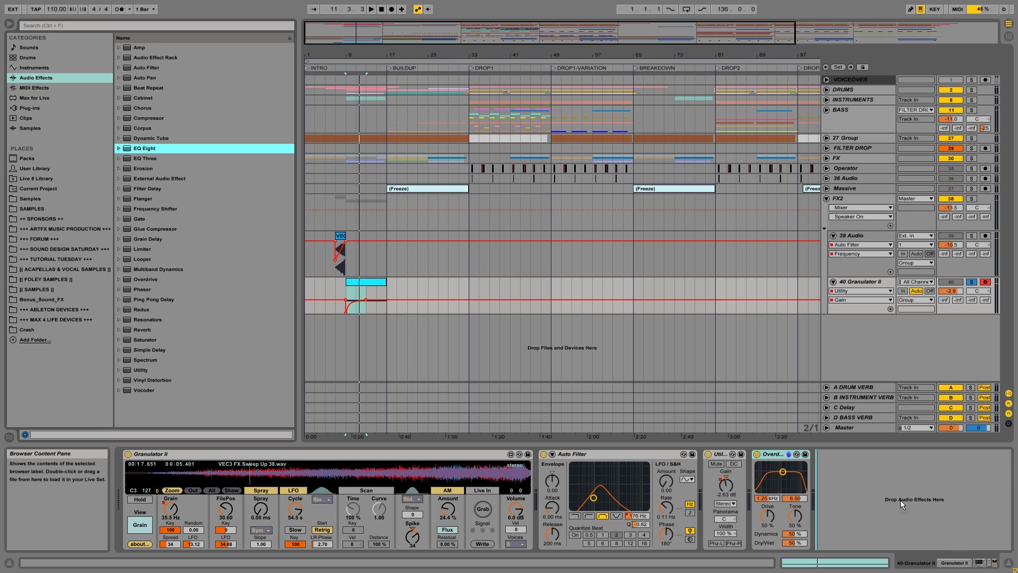
# Step: Place EQ Eight after the Overdrive and turn band 1 into a low-cut filter at 274 Hz with Q 0.29
pyautogui.moveTo(785, 465); pyautogui.dragTo(813, 466)
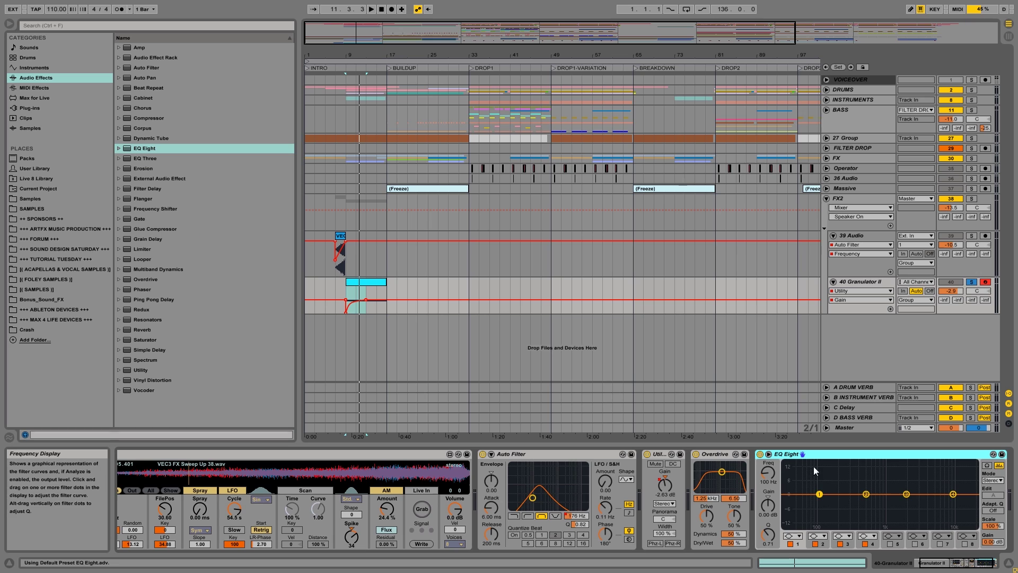
pyautogui.click(794, 536)
pyautogui.click(791, 482)
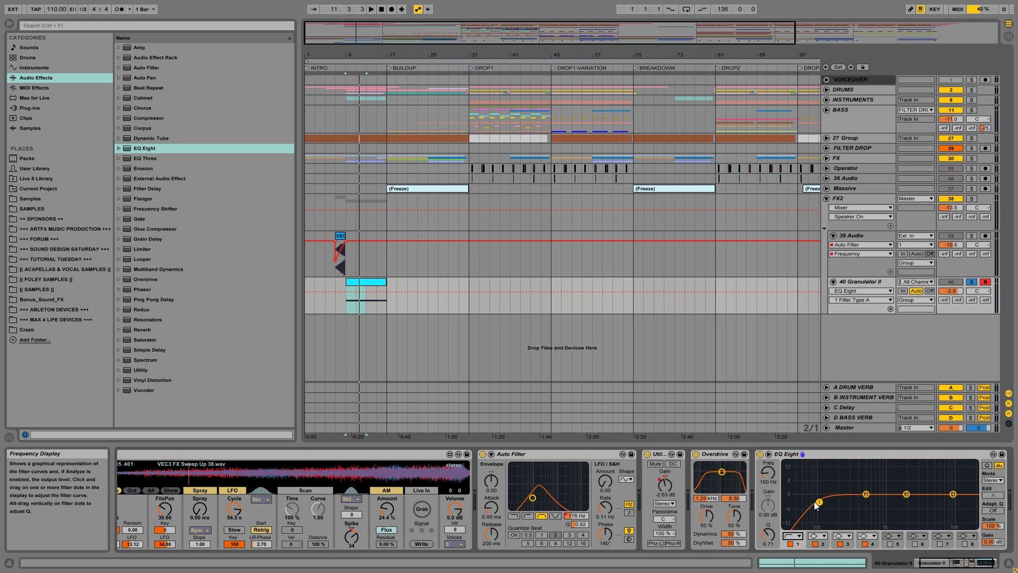
pyautogui.click(797, 537)
pyautogui.click(798, 477)
pyautogui.moveTo(819, 502); pyautogui.dragTo(855, 510)
# Step: Lower the Overdrive's Dry/Wet to about 38% and its Drive to 28% while auditioning the sweep
pyautogui.press('space')
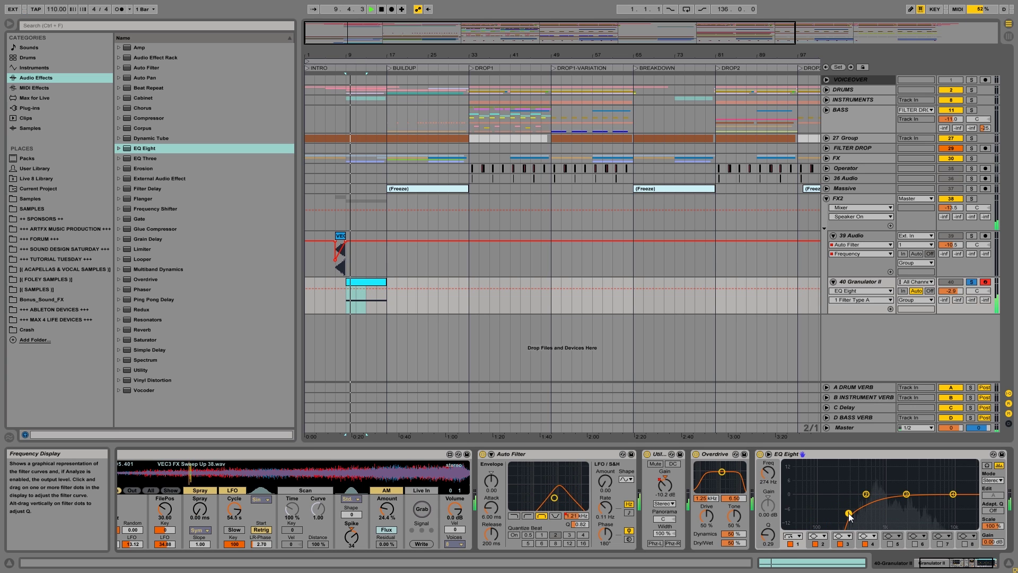
pyautogui.moveTo(733, 542); pyautogui.dragTo(740, 544)
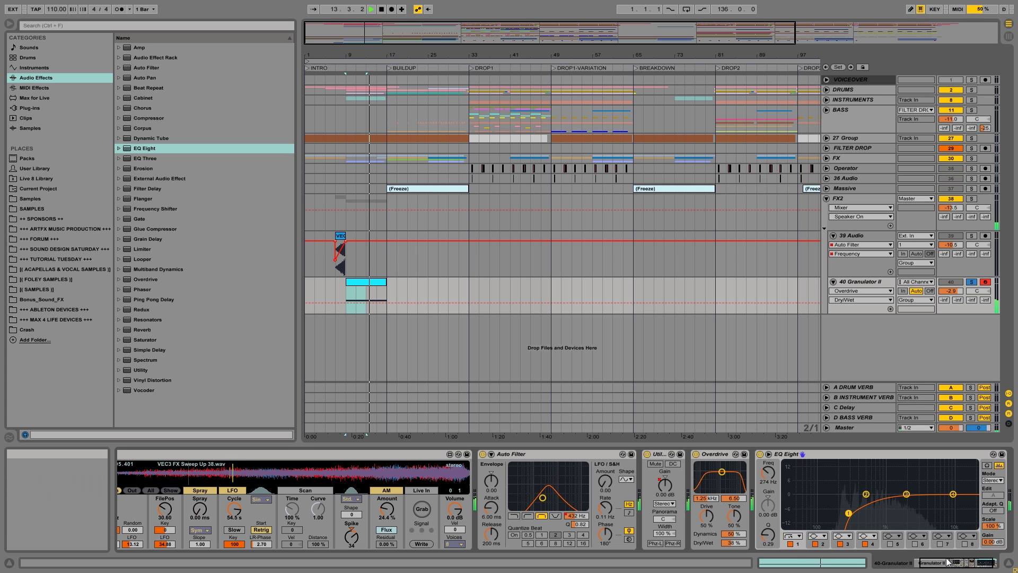
pyautogui.moveTo(707, 515); pyautogui.dragTo(706, 528)
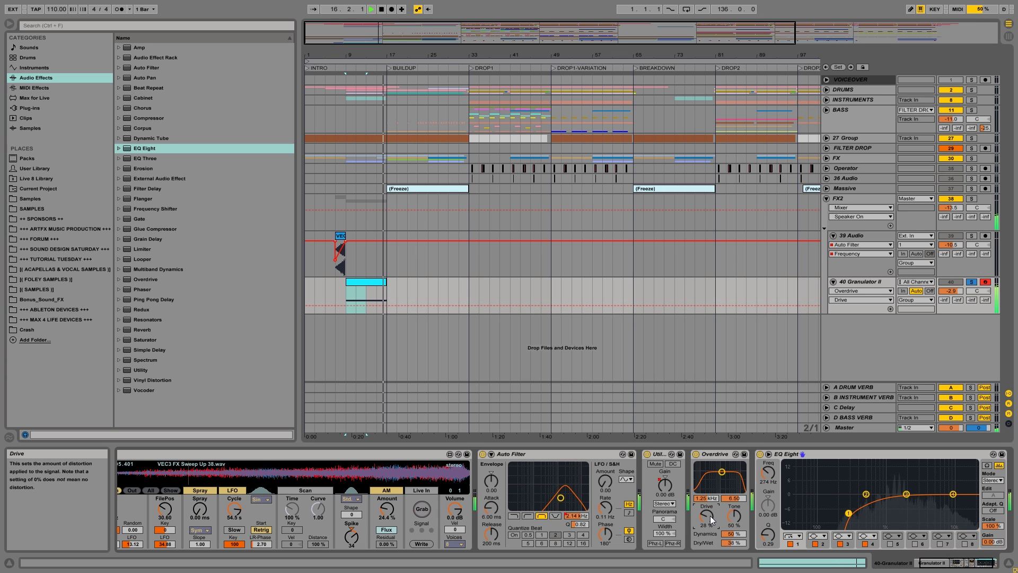
pyautogui.press('space')
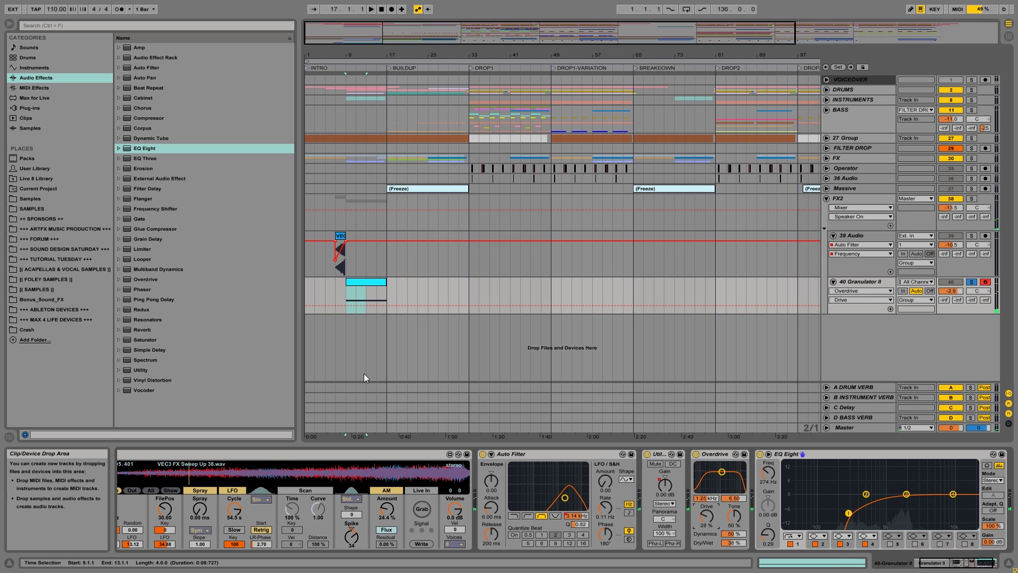
# Step: Freeze and flatten the Granulator II track to render the bar 9 to 17 sweep as audio
pyautogui.rightClick(859, 280)
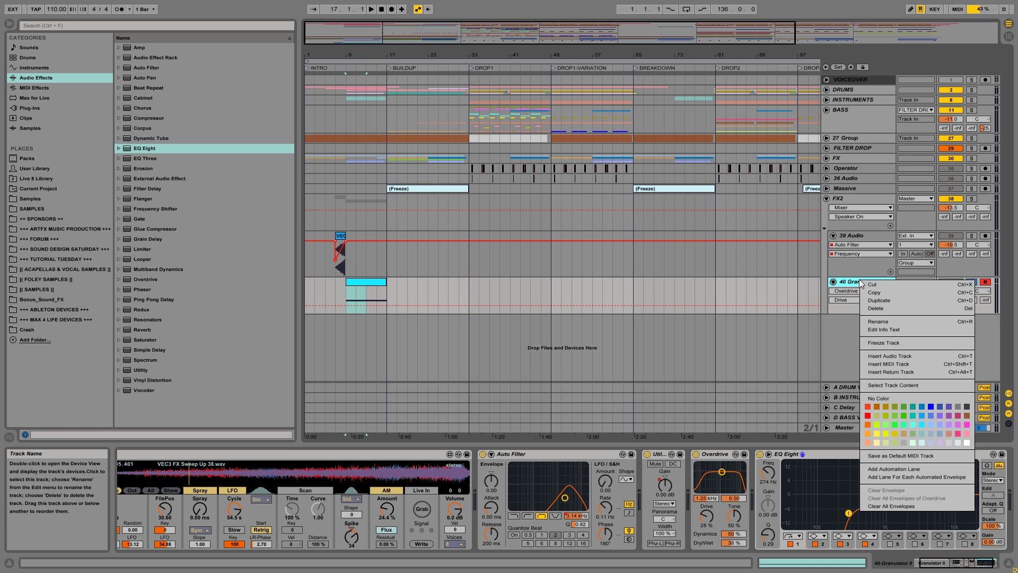
pyautogui.click(887, 343)
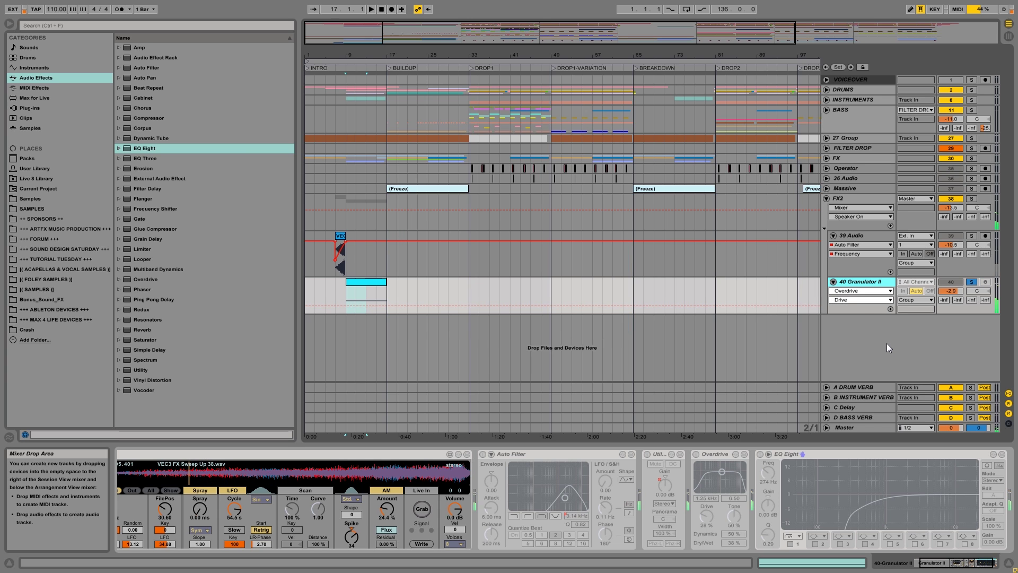
pyautogui.rightClick(852, 285)
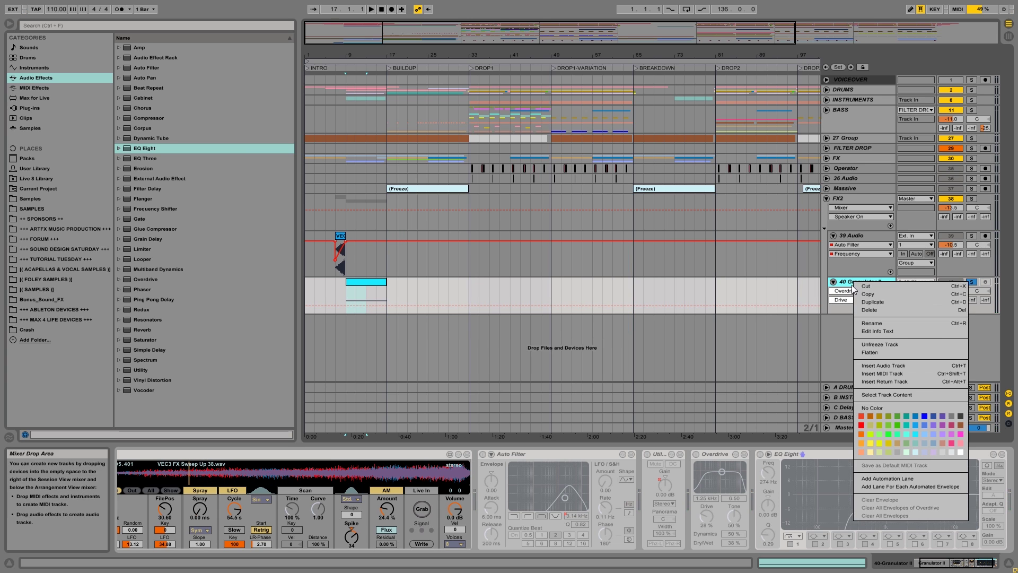
pyautogui.click(871, 352)
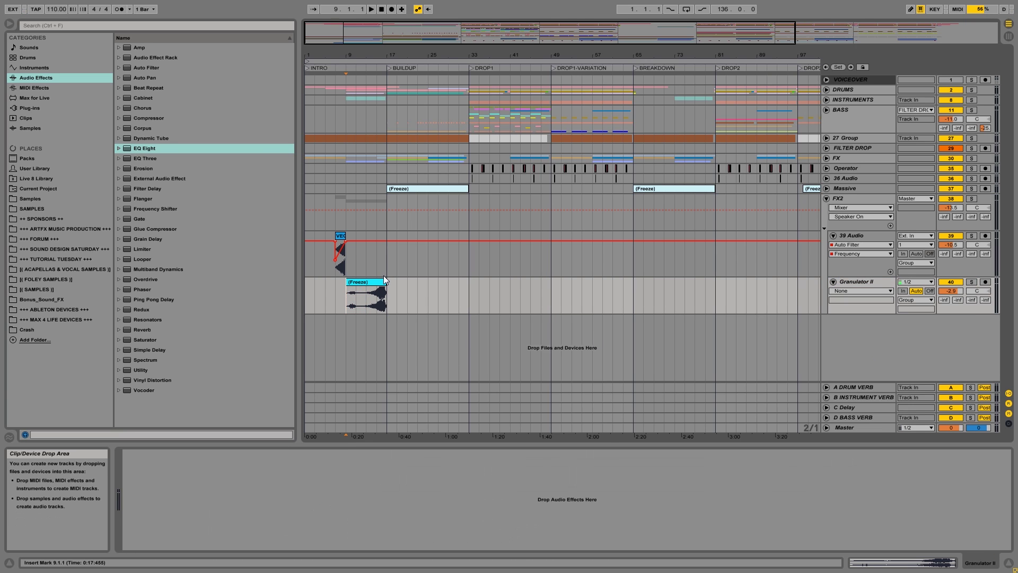
pyautogui.click(868, 286)
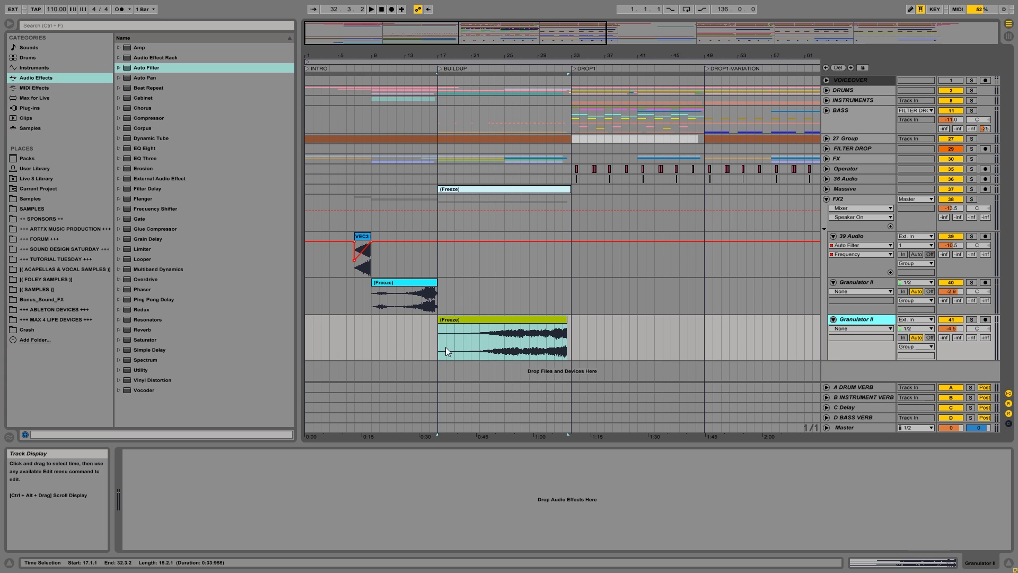
# Step: Solo the second Granulator II track and audition its rendered buildup sweep between bars 17 and 33
pyautogui.click(441, 348)
pyautogui.moveTo(441, 349); pyautogui.dragTo(573, 353)
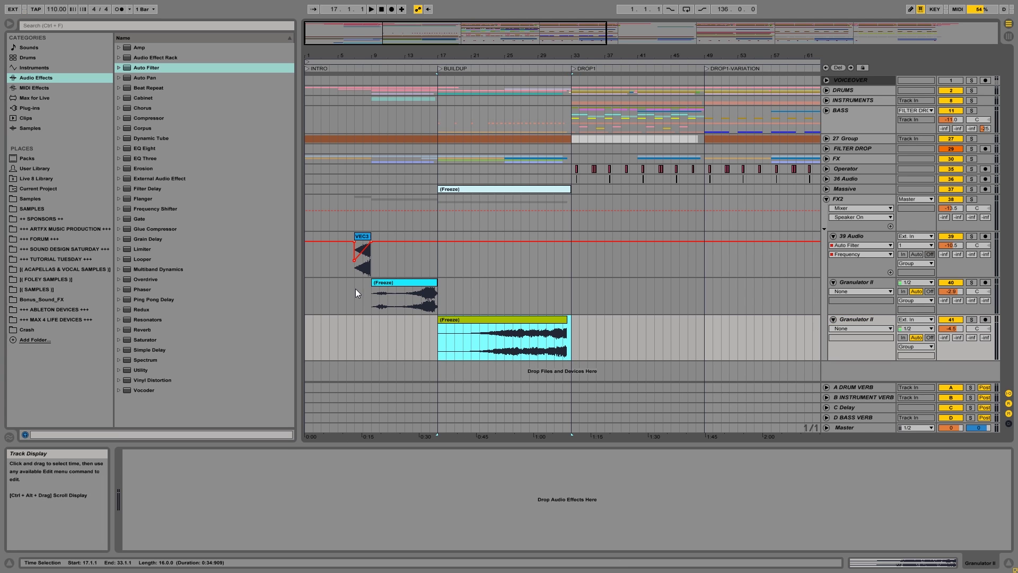
pyautogui.click(971, 319)
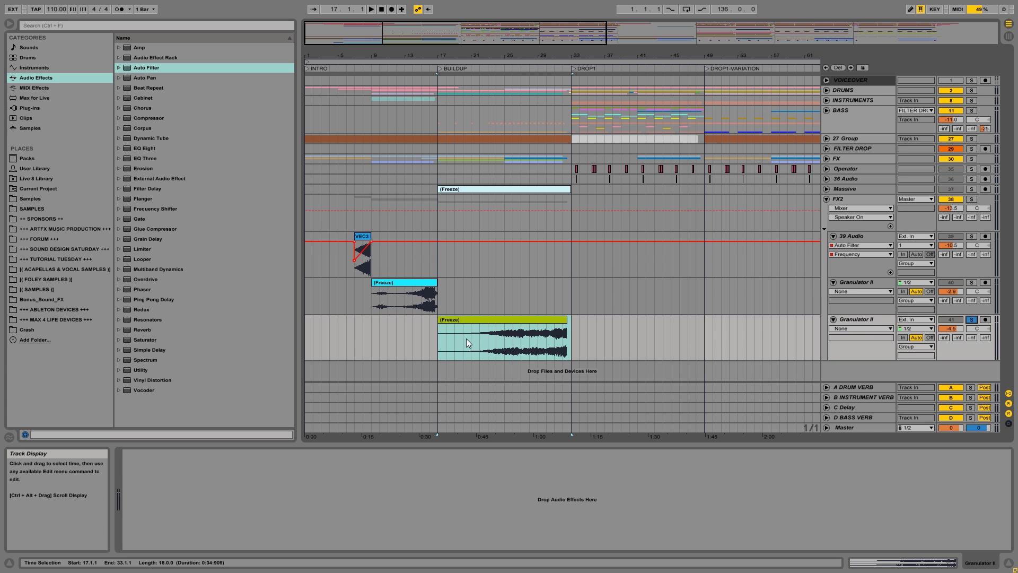
pyautogui.press('space')
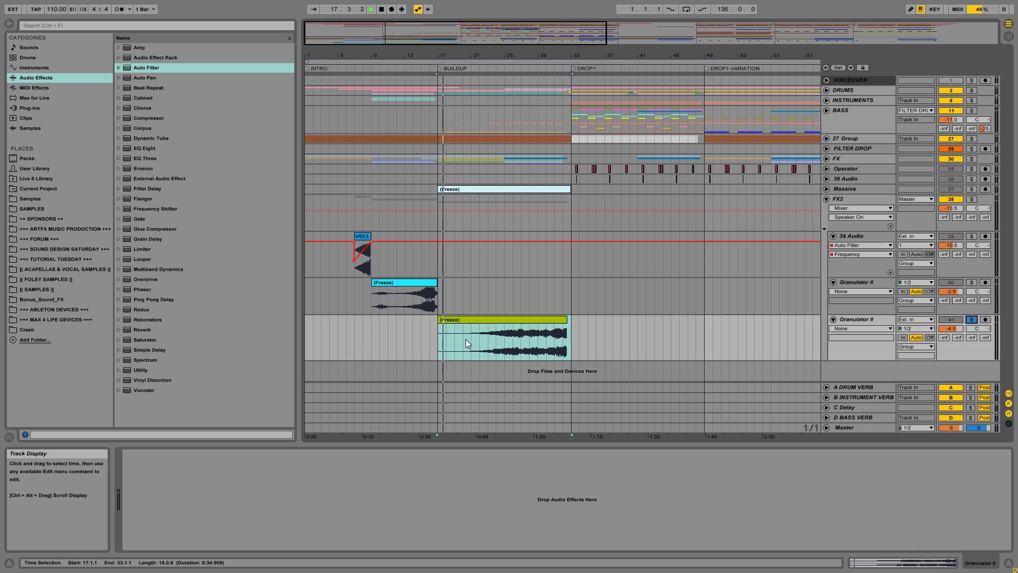
pyautogui.click(466, 339)
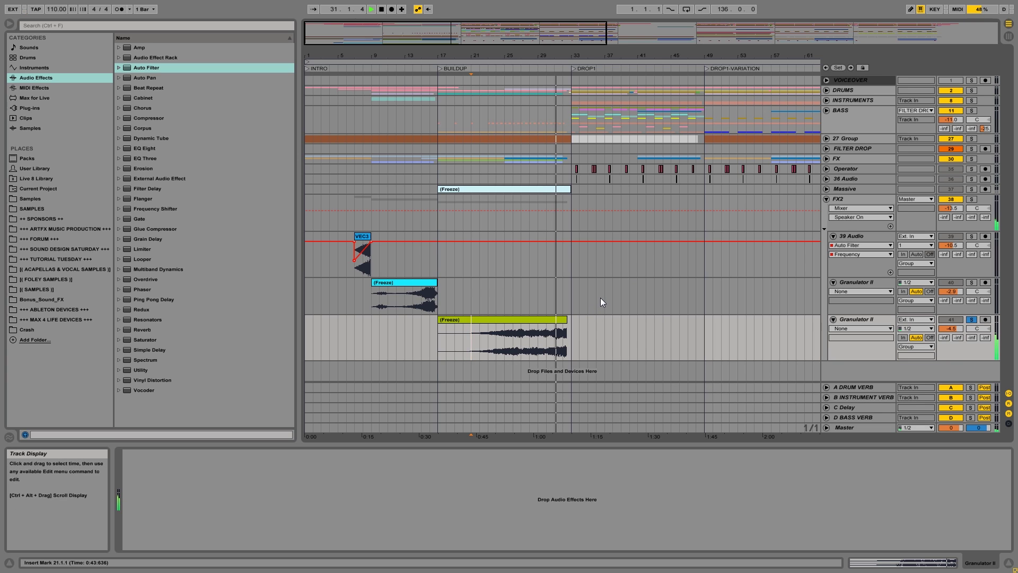
pyautogui.click(381, 9)
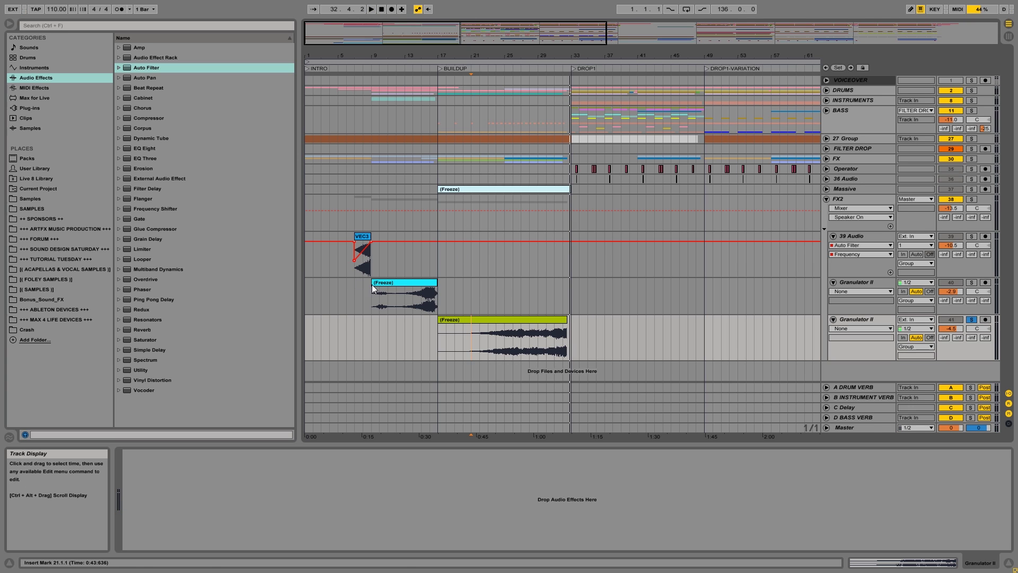
# Step: Compare the two rendered sweep clips, inspect bars 26 to 29 and the end of the second, and unsolo its track
pyautogui.click(394, 285)
pyautogui.click(415, 312)
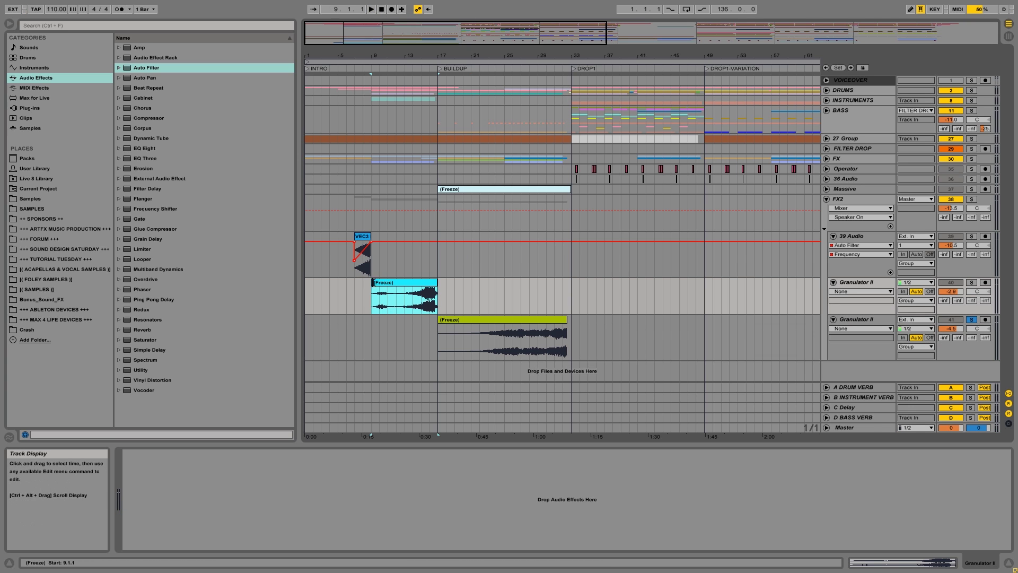
pyautogui.click(529, 320)
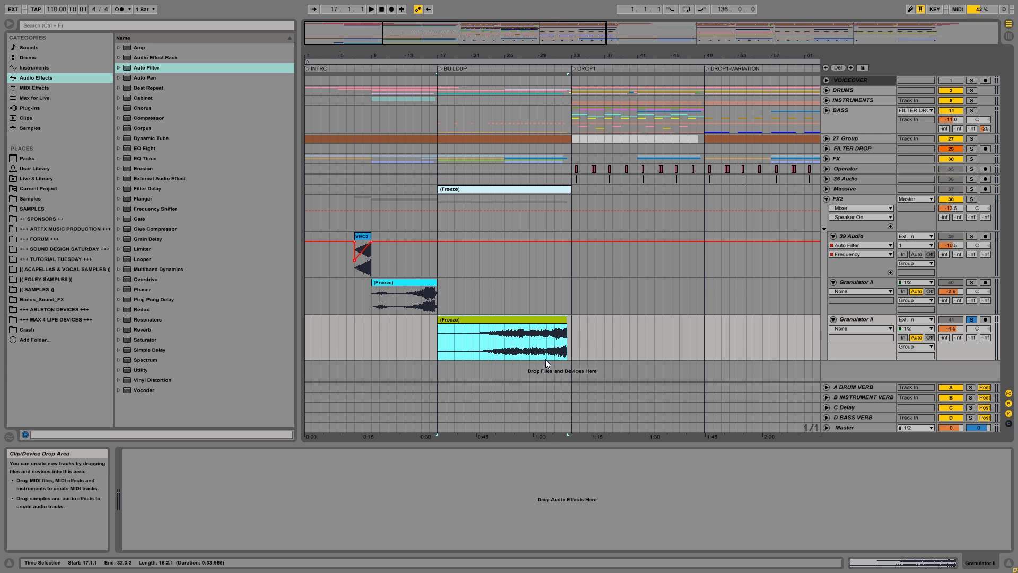
pyautogui.moveTo(546, 339); pyautogui.dragTo(568, 342)
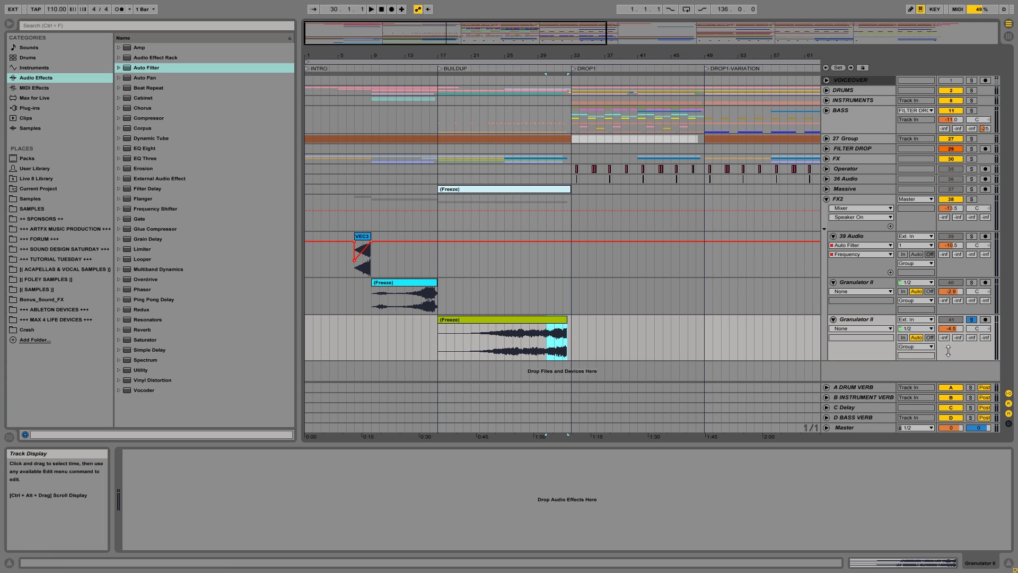
pyautogui.click(866, 360)
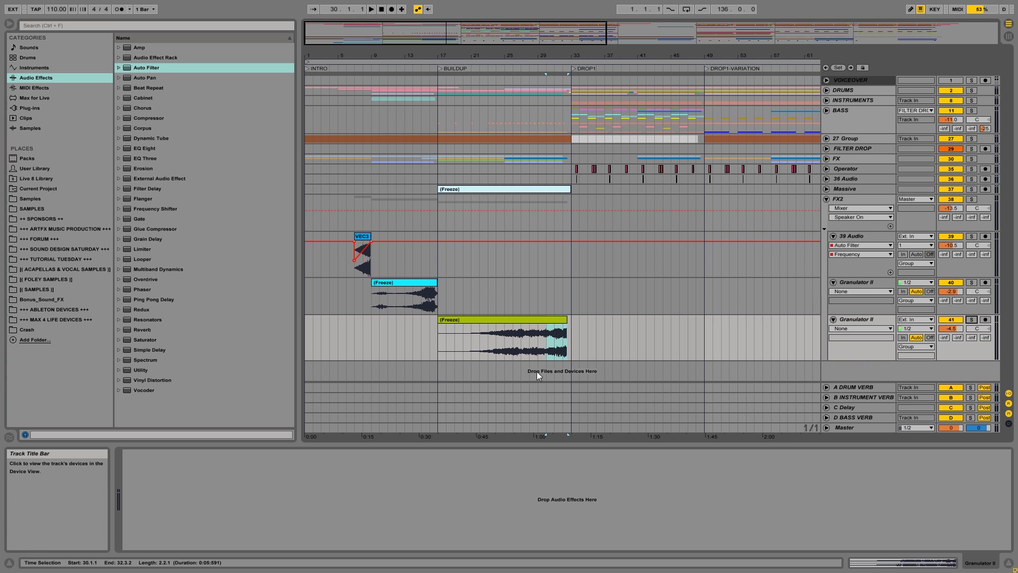
pyautogui.moveTo(513, 342); pyautogui.dragTo(537, 342)
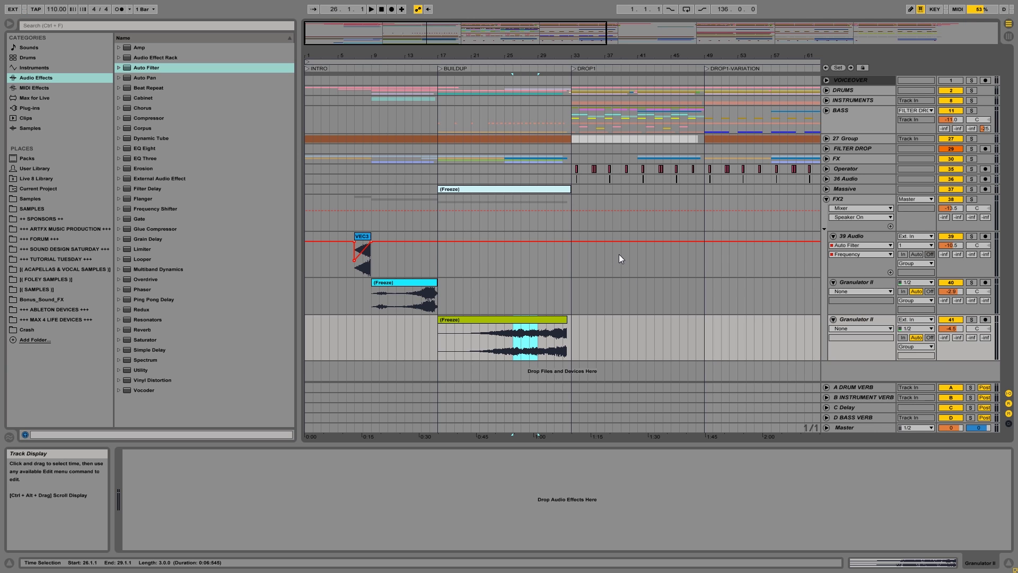
# Step: Play the start of DROP1 from 33.1.1 and stop playback
pyautogui.click(576, 87)
pyautogui.click(574, 87)
pyautogui.press('space')
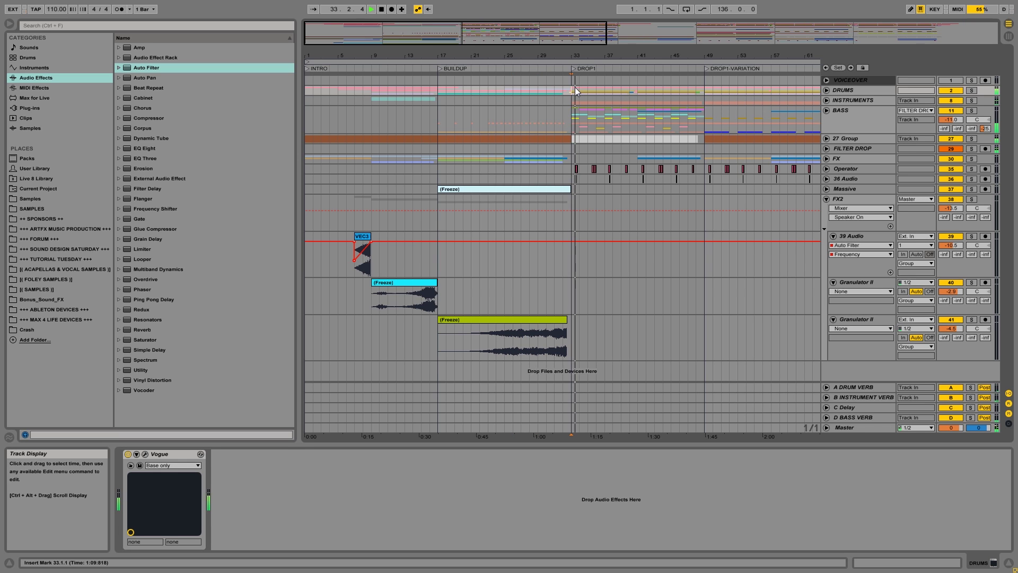
pyautogui.press('space')
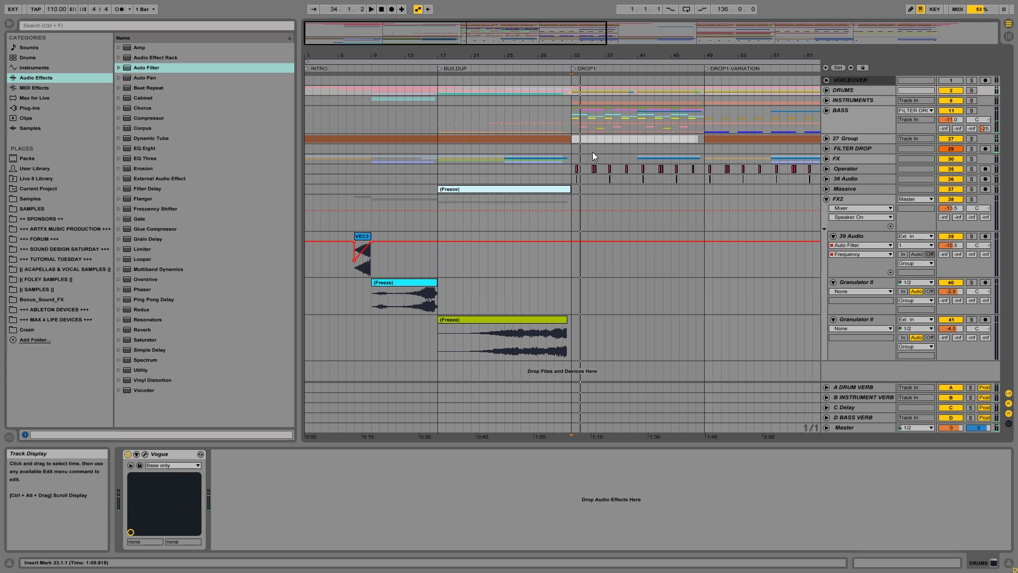
# Step: Collapse the FX2 group, insert a new MIDI track below it, and load an empty Drum Rack onto it
pyautogui.click(826, 199)
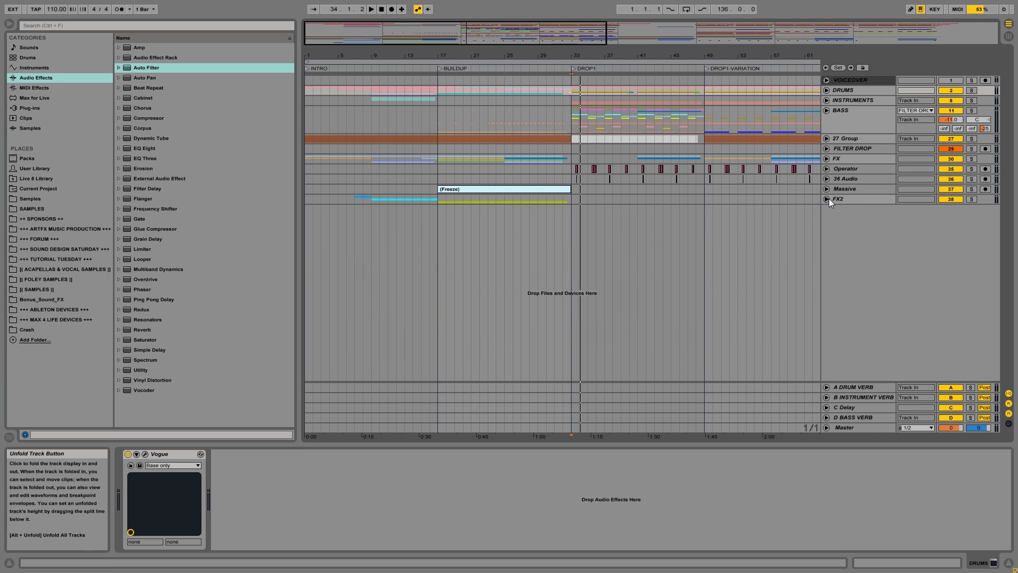
pyautogui.rightClick(865, 218)
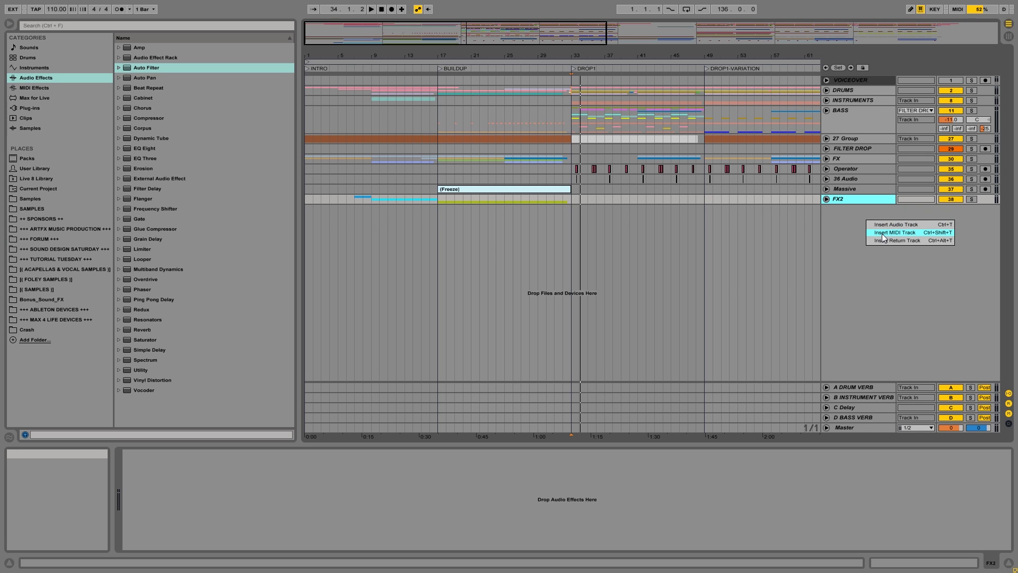
pyautogui.click(882, 234)
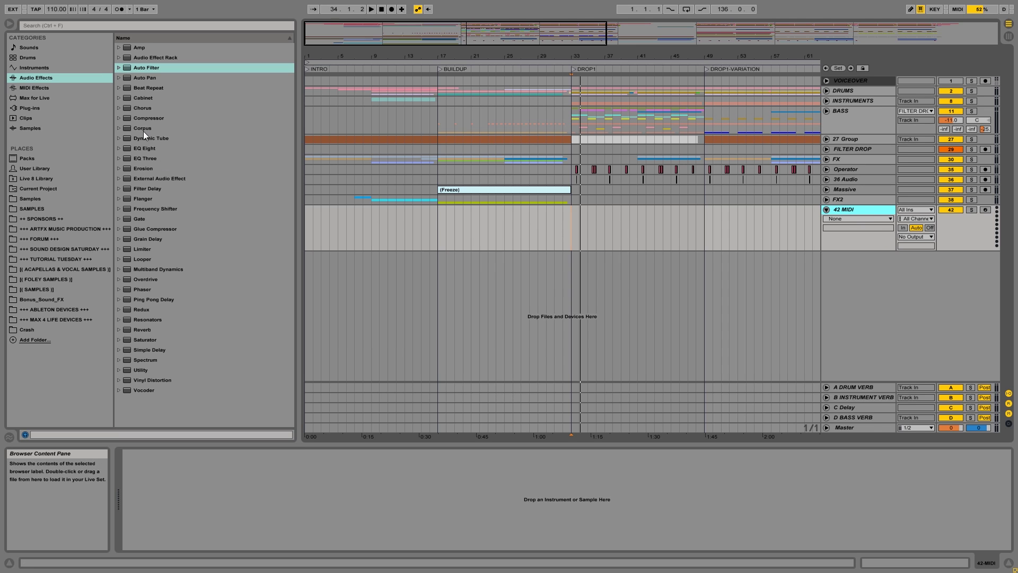
pyautogui.click(30, 67)
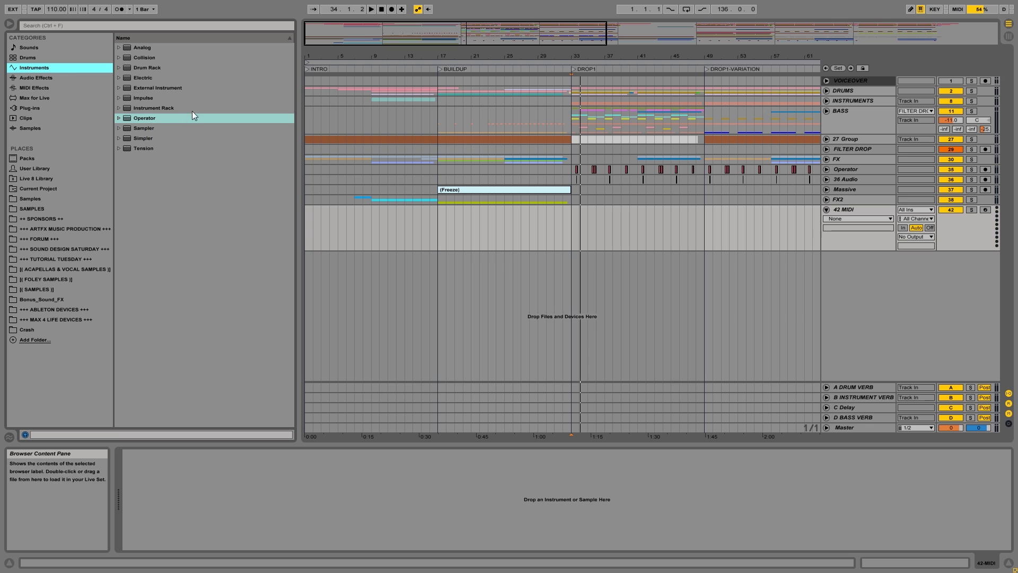
pyautogui.click(132, 68)
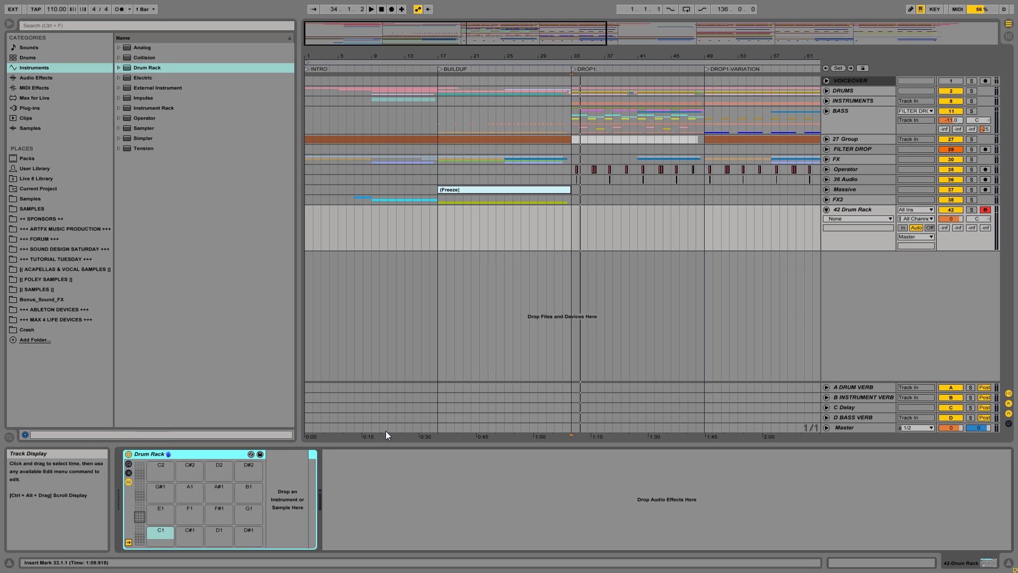
# Step: Browse the Samples place for drum one-shots and look through the Jazz Funk Kit samples within Acoustic Drums
pyautogui.click(44, 288)
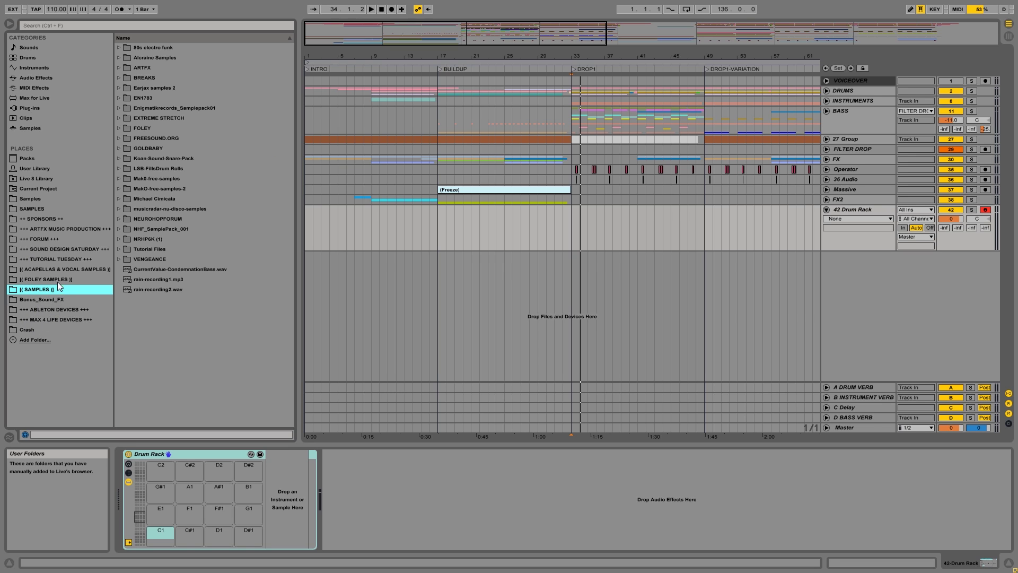
pyautogui.click(30, 189)
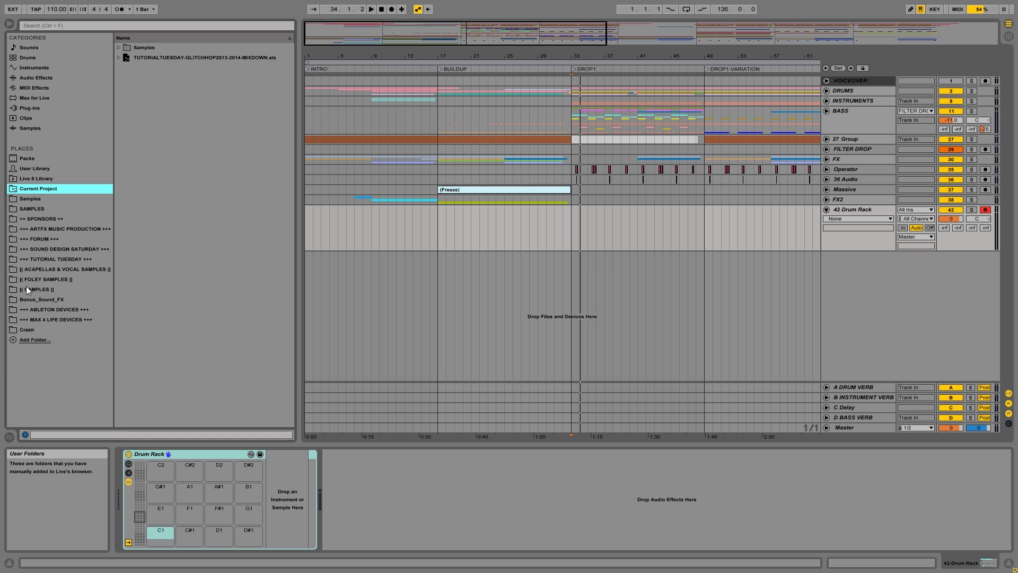
pyautogui.click(33, 198)
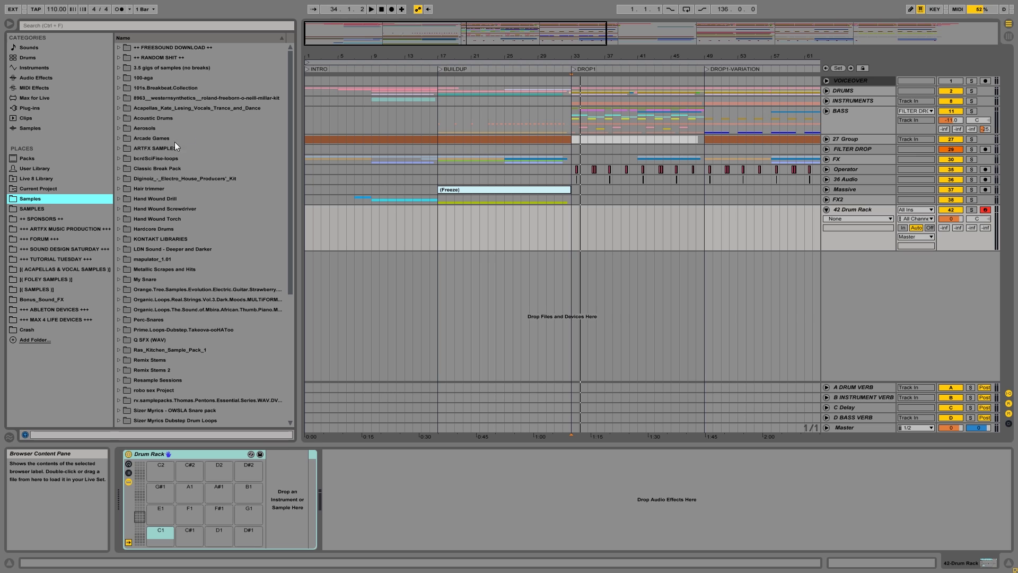
pyautogui.click(122, 117)
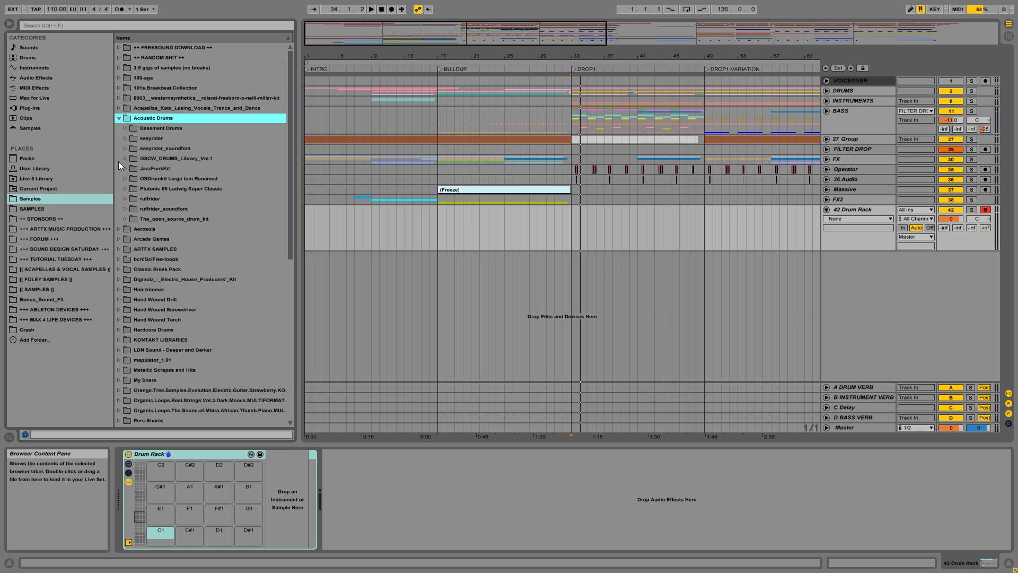
pyautogui.click(123, 168)
pyautogui.click(136, 178)
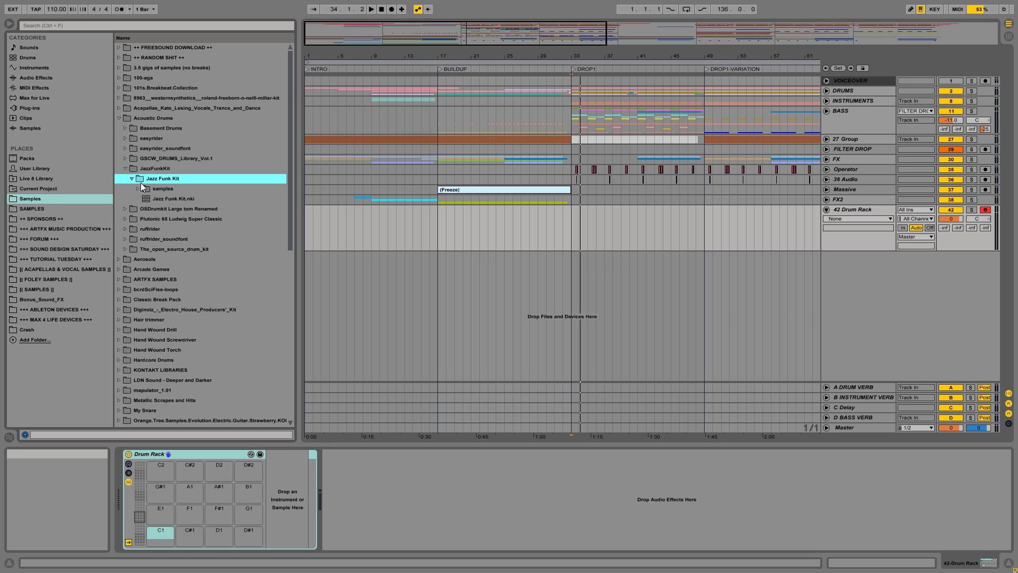
pyautogui.click(136, 188)
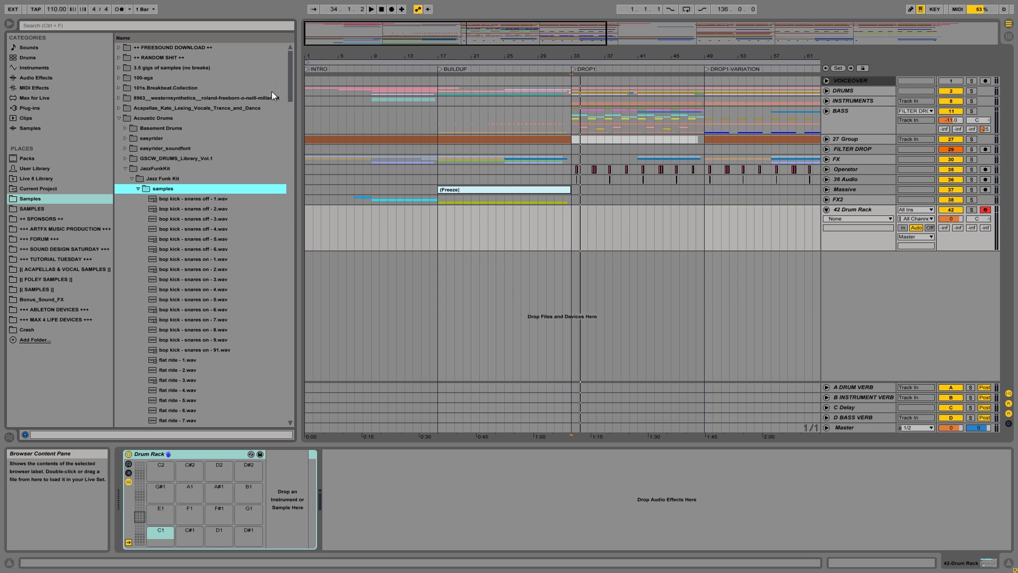
pyautogui.moveTo(291, 75); pyautogui.dragTo(295, 112)
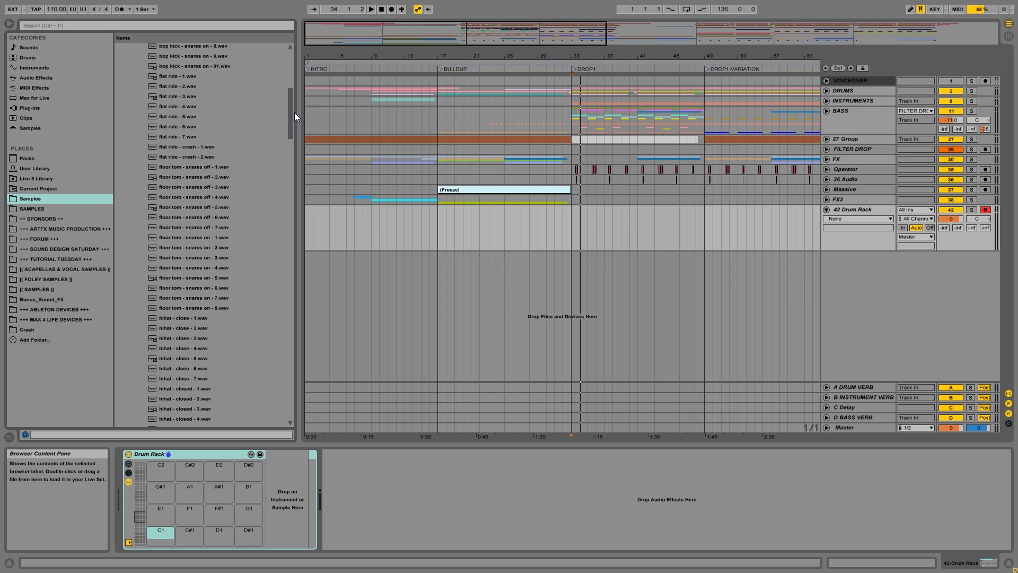
# Step: Load crash 2b.wav from the ruffrider Samples folder onto the C1 pad, shorten its volume release to 1.00 ms and audition it
pyautogui.click(187, 104)
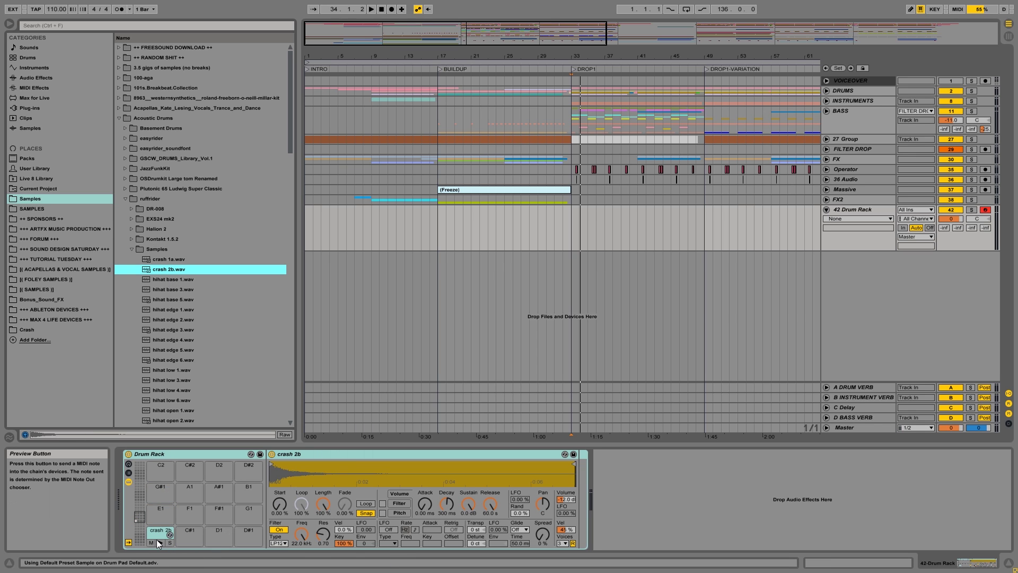
pyautogui.click(156, 542)
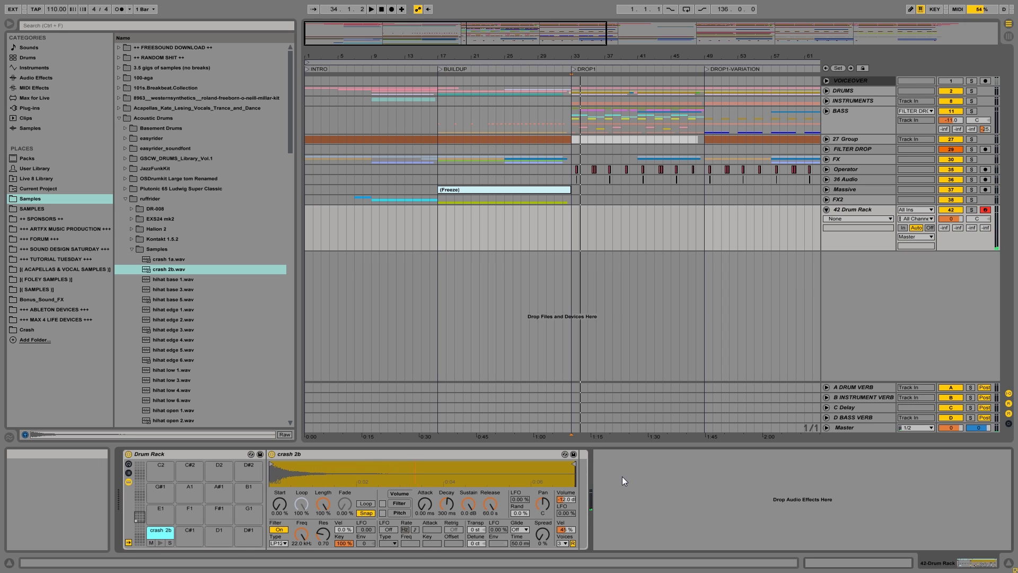
pyautogui.moveTo(495, 506); pyautogui.dragTo(496, 562)
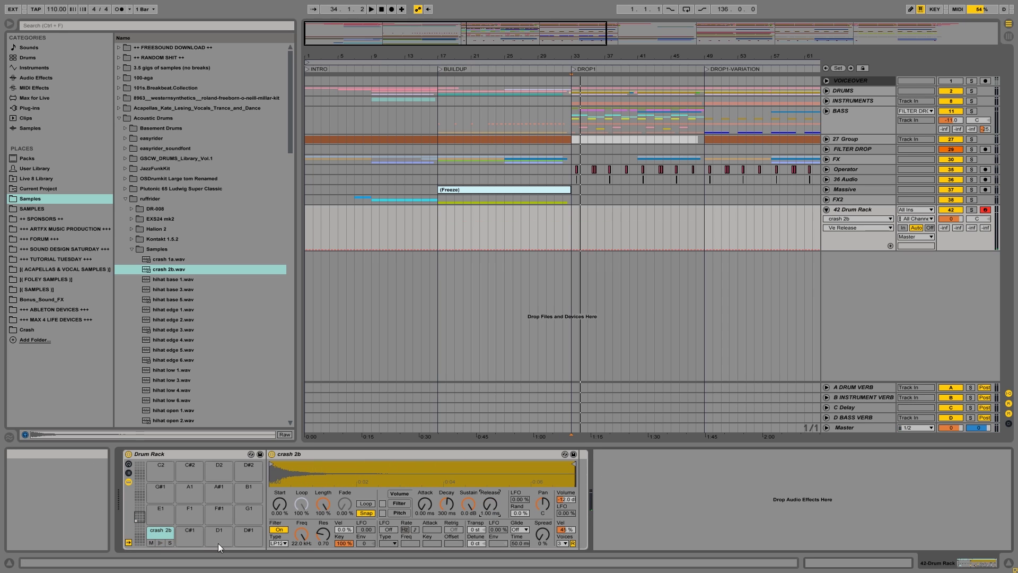
pyautogui.click(160, 543)
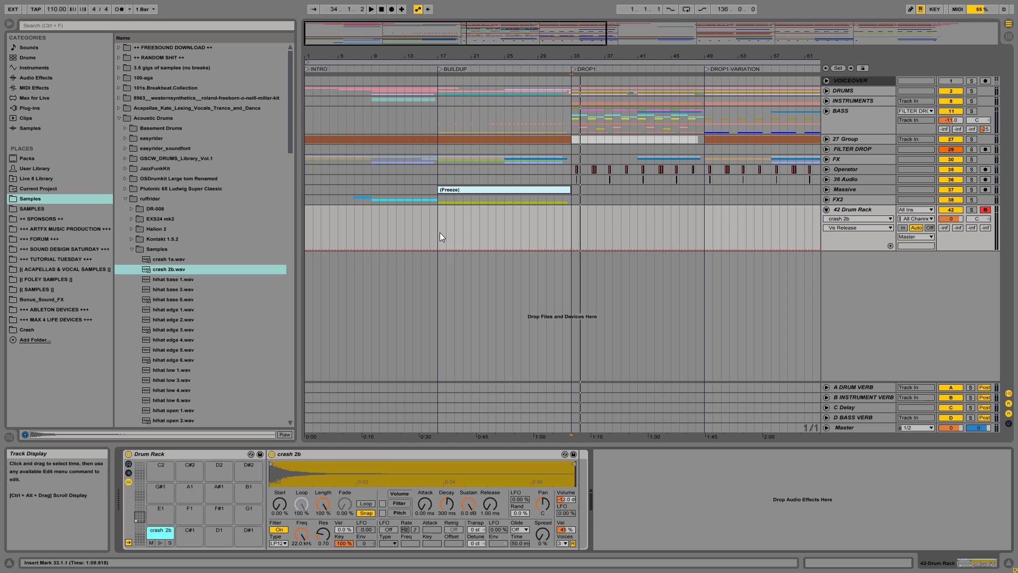
# Step: Create a four-bar MIDI clip at bar 33 on the Drum Rack track, extend it to bar 49 and open its notes
pyautogui.moveTo(574, 224); pyautogui.dragTo(606, 224)
pyautogui.hotkey('ctrl', 'shift', 'm')
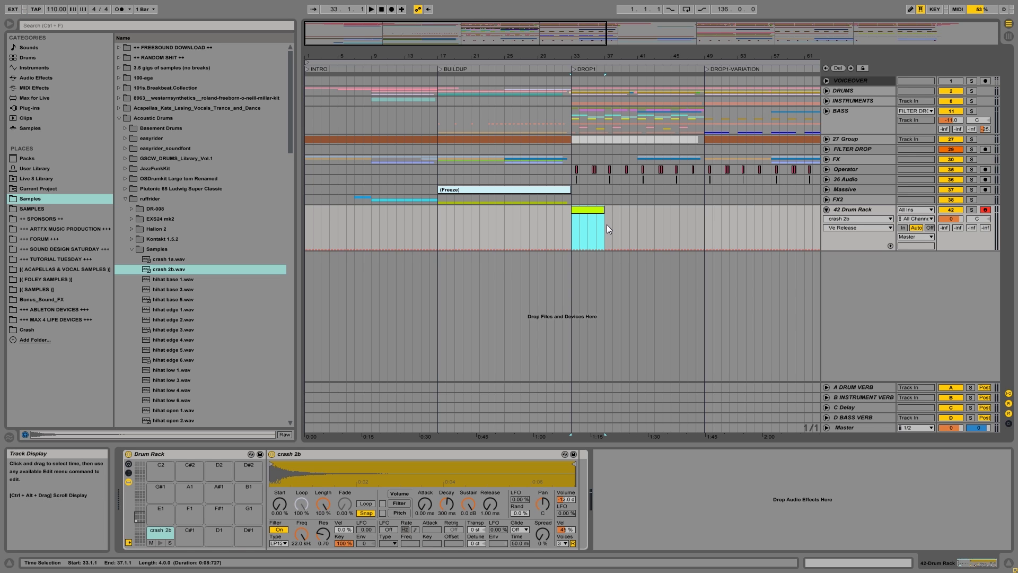
pyautogui.moveTo(604, 217); pyautogui.dragTo(701, 221)
pyautogui.doubleClick(693, 209)
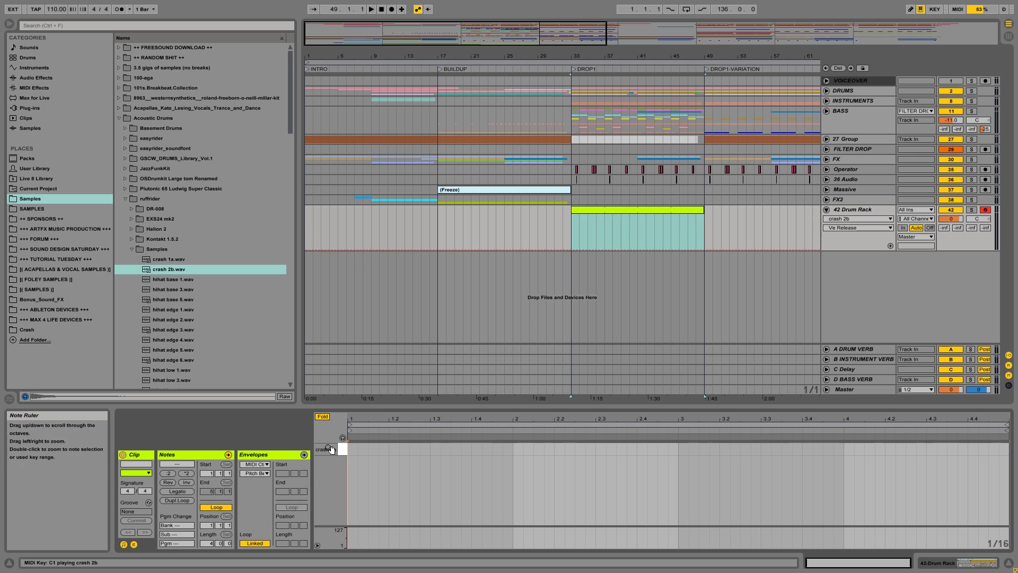
# Step: Draw a one-bar crash 2b note at the clip's start, audition it, and shorten it to two sixteenths
pyautogui.moveTo(346, 450)
pyautogui.mouseDown()
pyautogui.moveTo(523, 449)
pyautogui.moveTo(512, 449)
pyautogui.mouseUp()
pyautogui.moveTo(514, 323); pyautogui.dragTo(514, 322)
pyautogui.press('space')
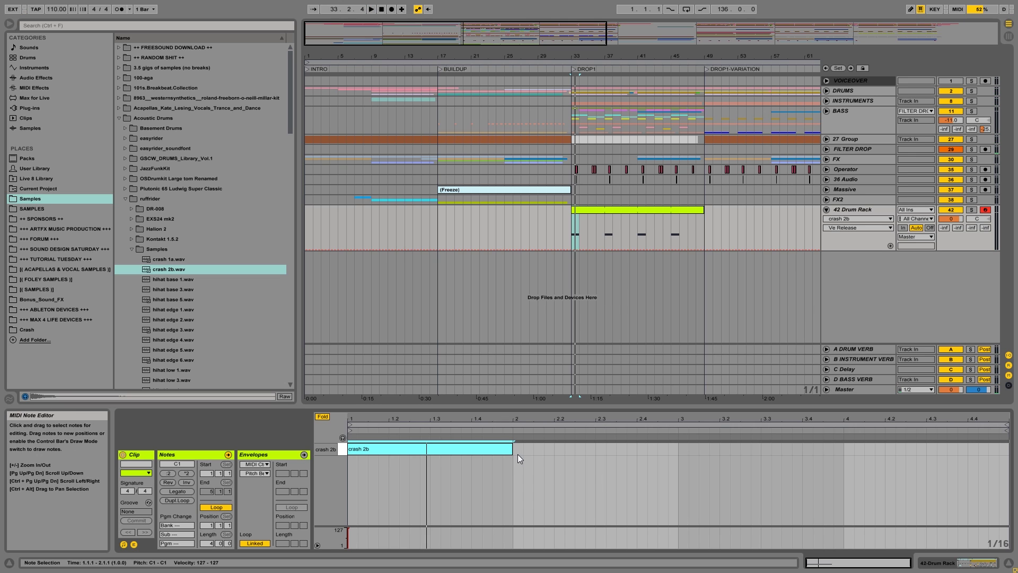
pyautogui.moveTo(512, 450); pyautogui.dragTo(364, 449)
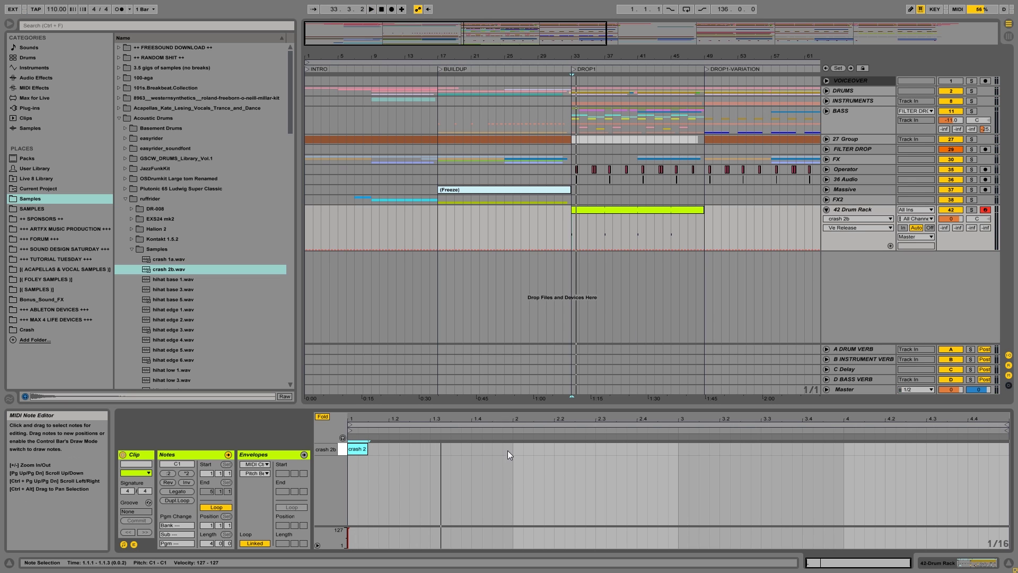
# Step: Lower the Drum Rack track's volume to -9.8 dB, then stretch the crash 2b note to two bars and play the drop
pyautogui.moveTo(951, 218)
pyautogui.mouseDown()
pyautogui.moveTo(951, 233)
pyautogui.moveTo(957, 211)
pyautogui.moveTo(959, 227)
pyautogui.mouseUp()
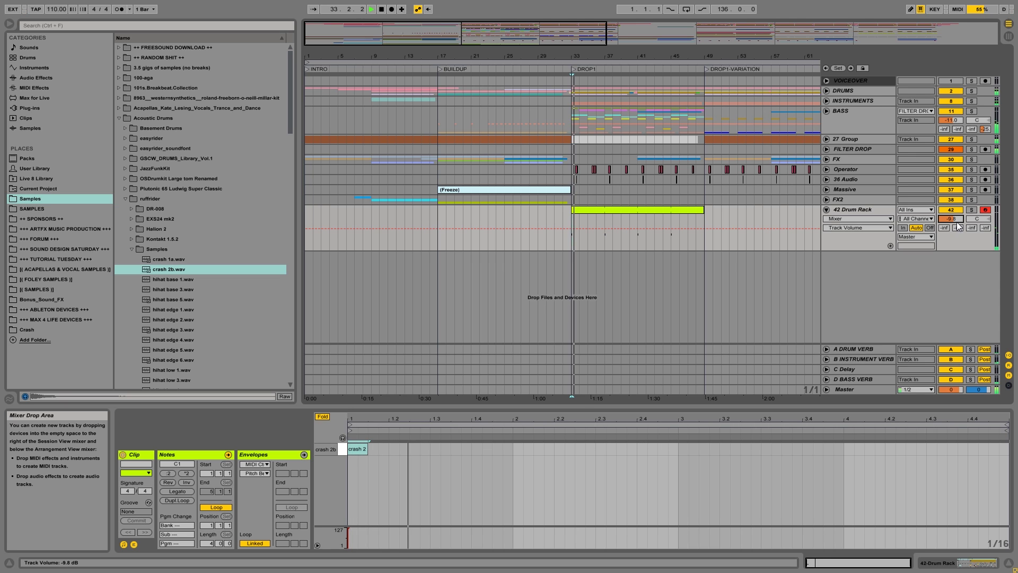
pyautogui.moveTo(367, 448); pyautogui.dragTo(678, 449)
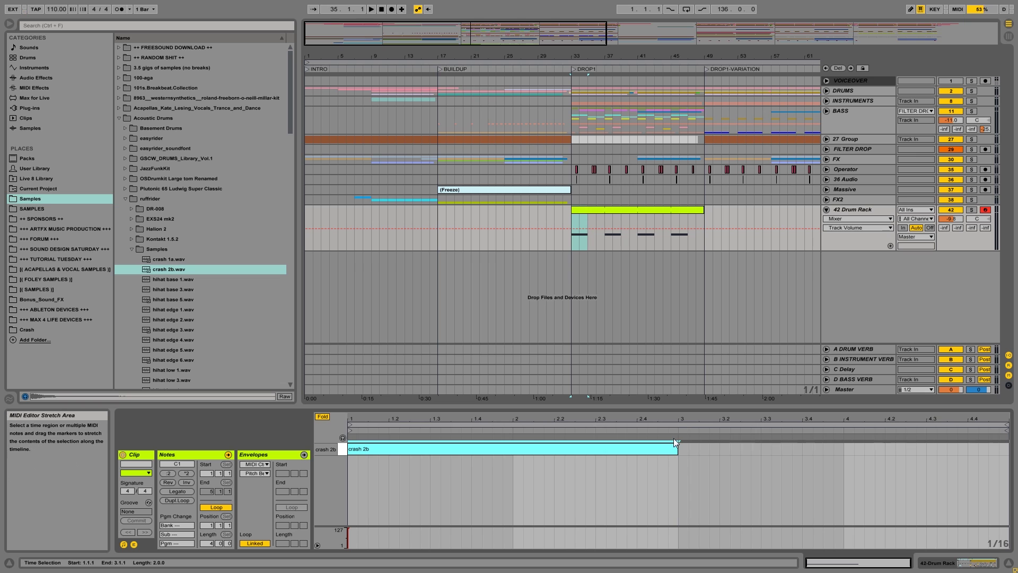
pyautogui.press('space')
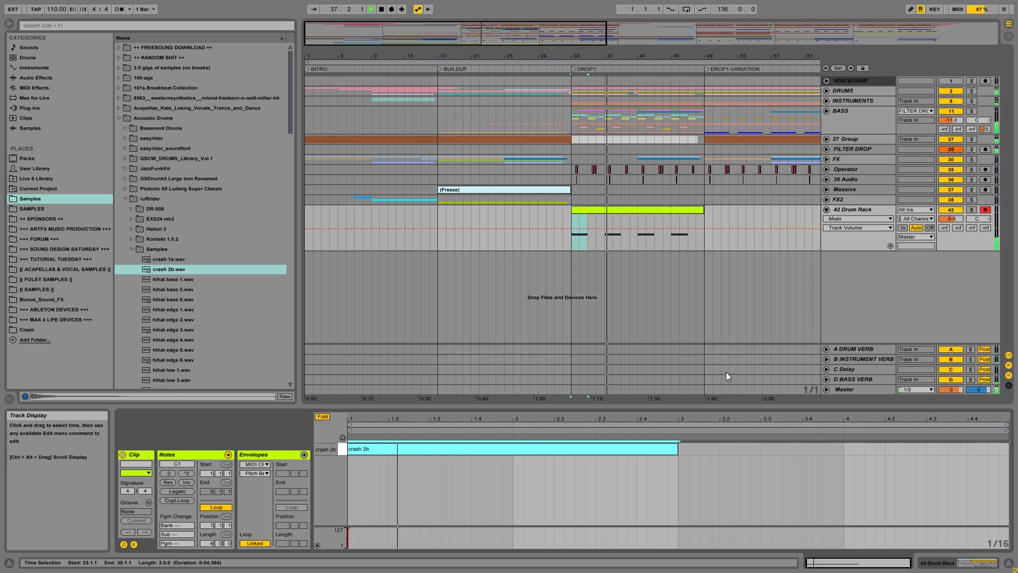
pyautogui.press('space')
# Step: Shorten the crash 2b note to three sixteenths while auditioning the Drum Rack track in solo
pyautogui.moveTo(678, 449); pyautogui.dragTo(377, 455)
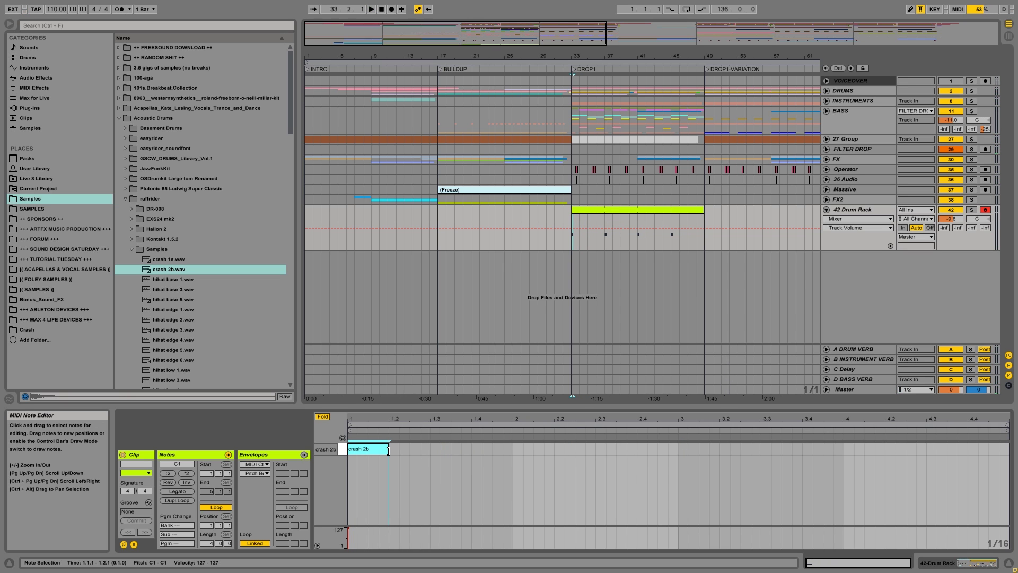
pyautogui.click(972, 210)
pyautogui.press('space')
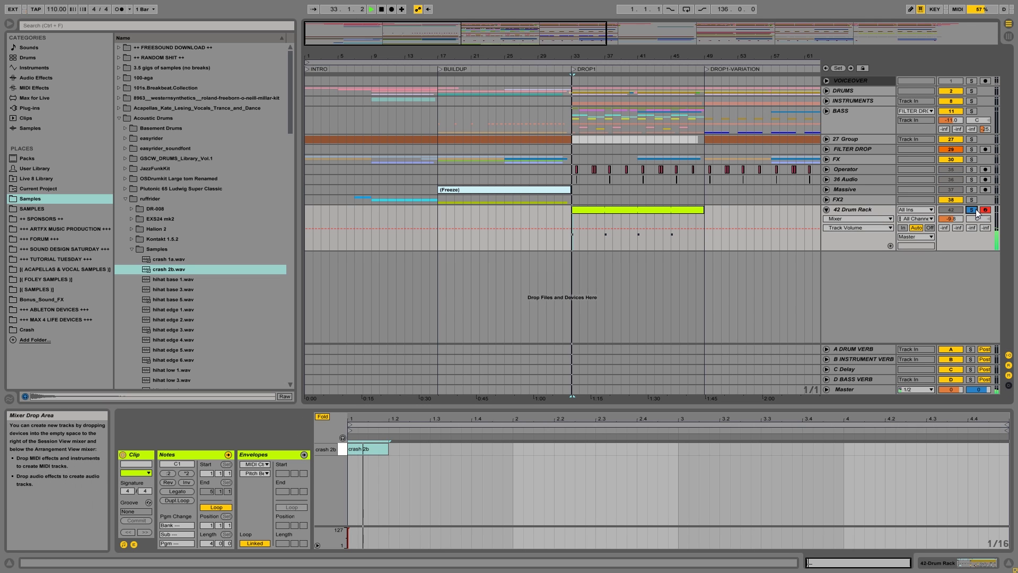
pyautogui.press('space')
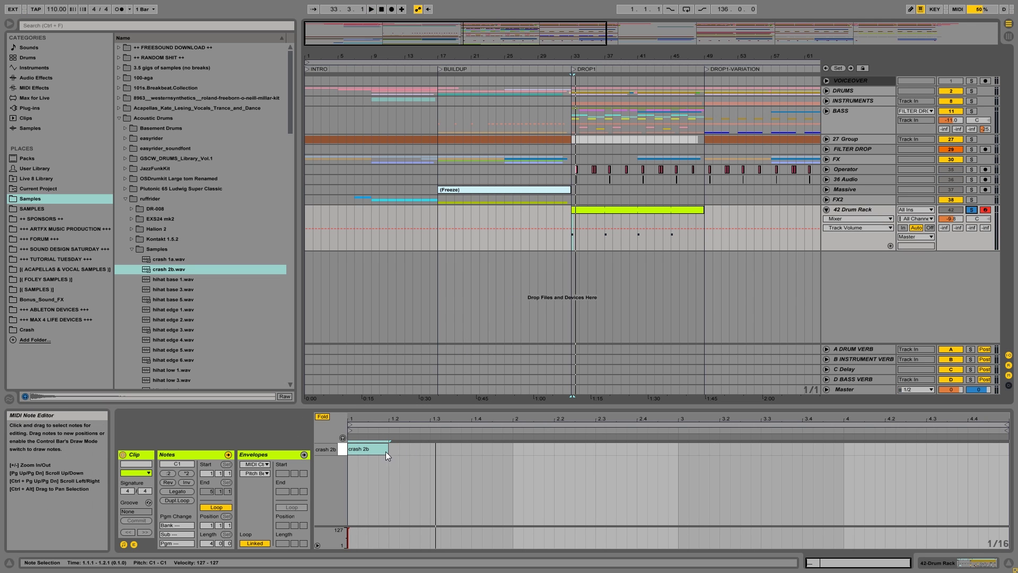
pyautogui.moveTo(390, 448); pyautogui.dragTo(379, 449)
pyautogui.press('space')
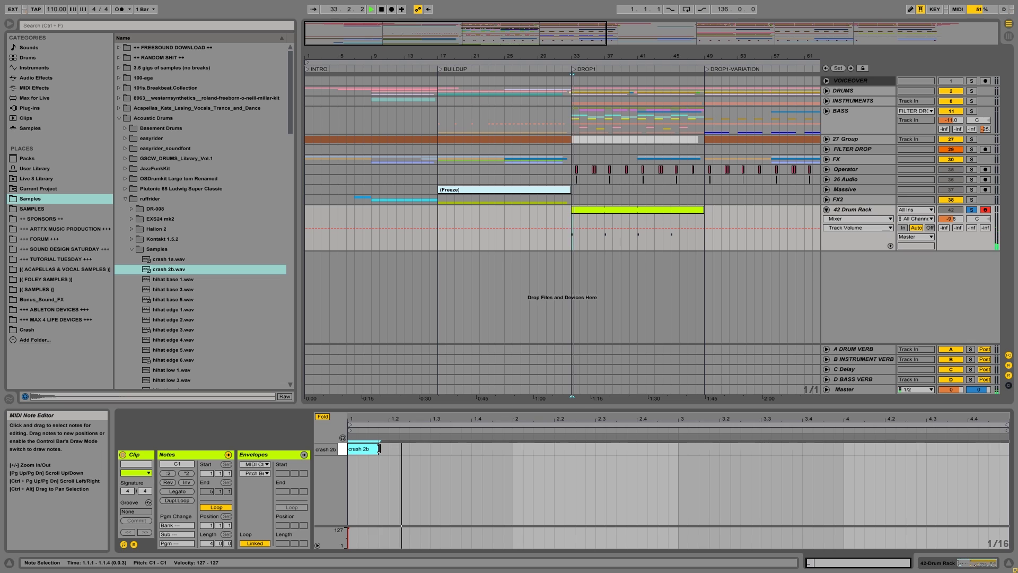
pyautogui.press('space')
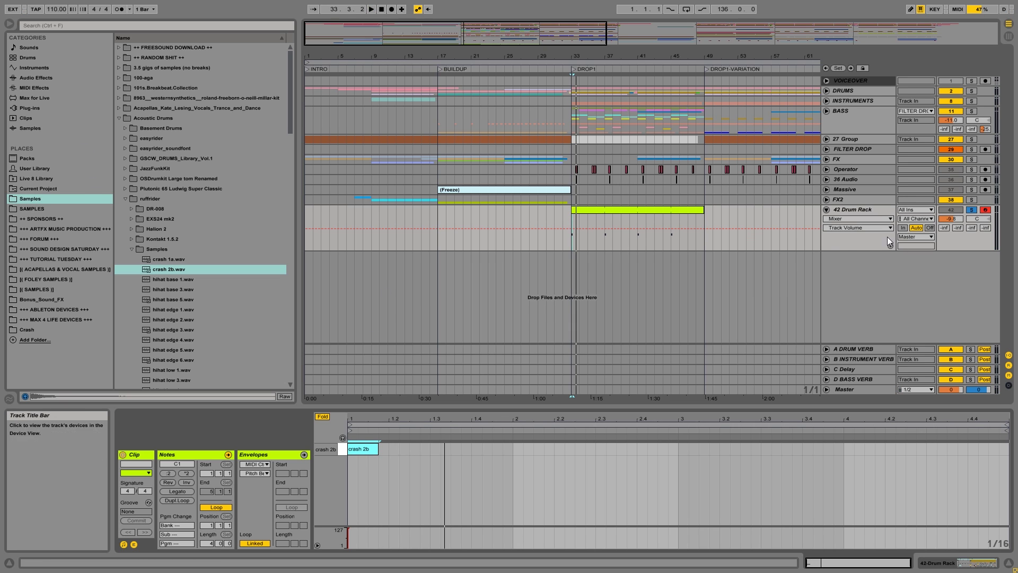
# Step: Unsolo the Drum Rack track, set its A-DRUM VERB send to -18.0 dB, B-INSTRUMENT VERB send to -18.4 dB and volume to -8.2 dB
pyautogui.moveTo(944, 228); pyautogui.dragTo(944, 218)
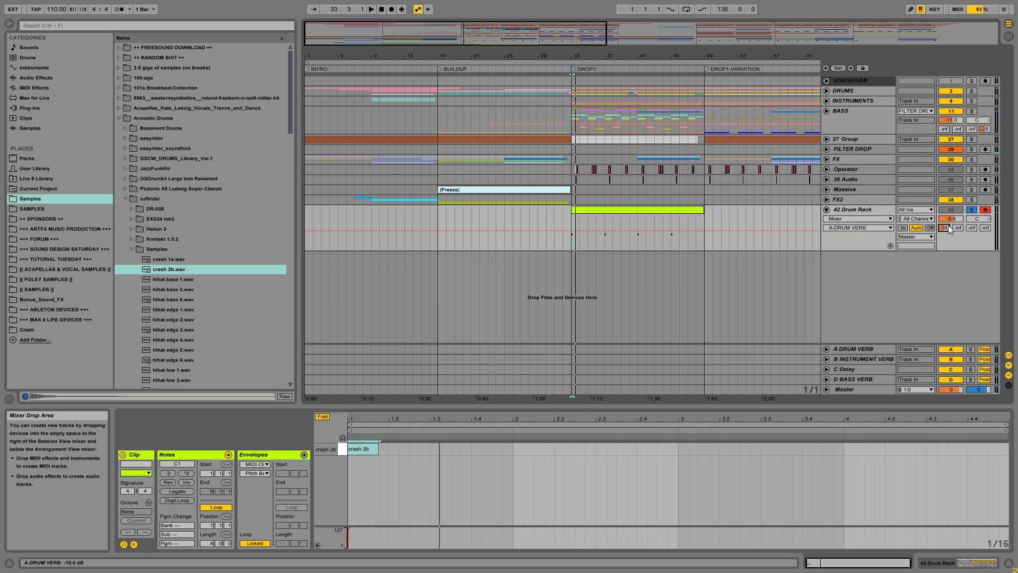
pyautogui.press('space')
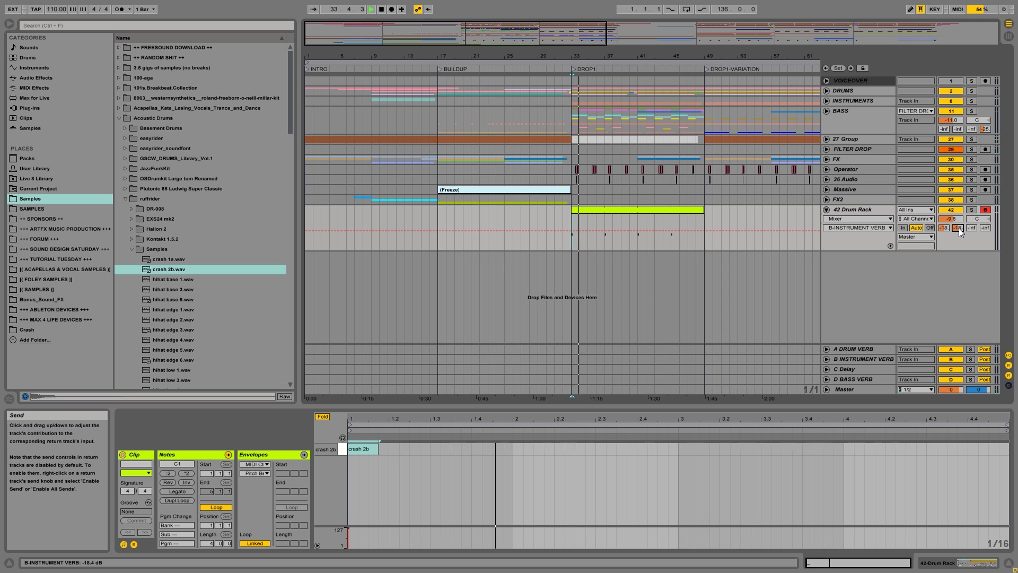
pyautogui.press('space')
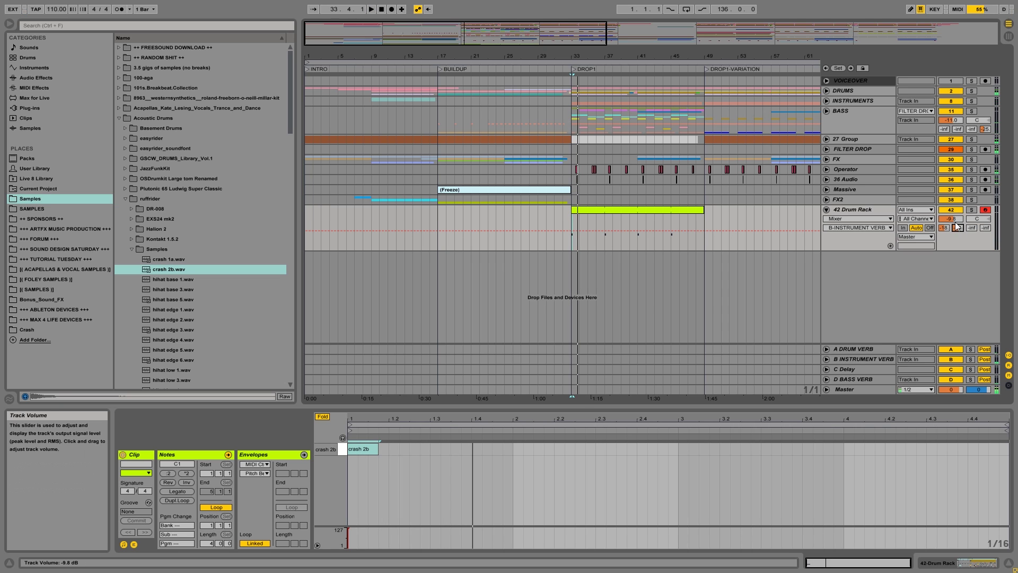
pyautogui.press('space')
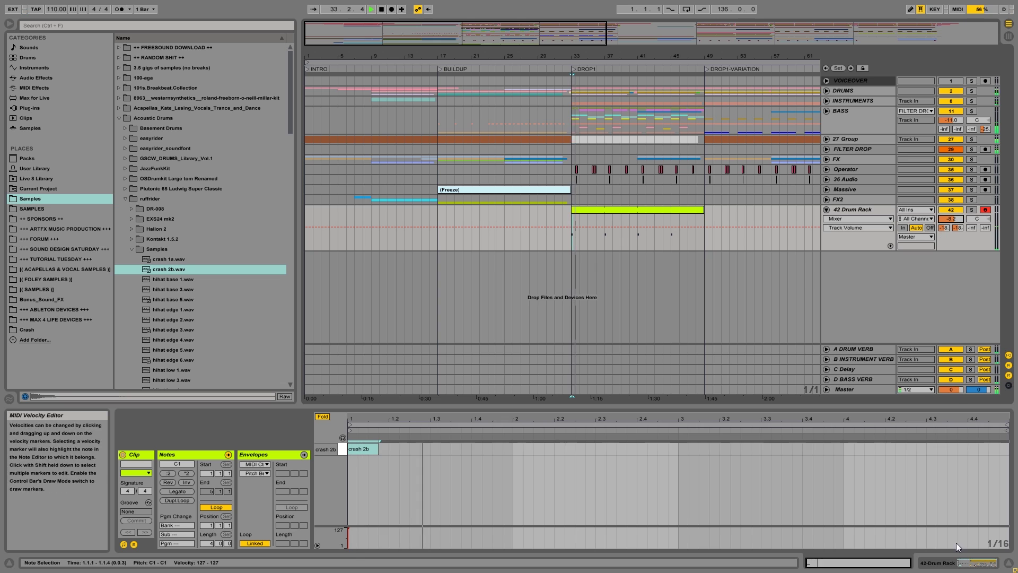
# Step: Load ride 3.wav from the ruffrider samples onto the Drum Rack's C#1 pad and shorten its volume release
pyautogui.click(934, 561)
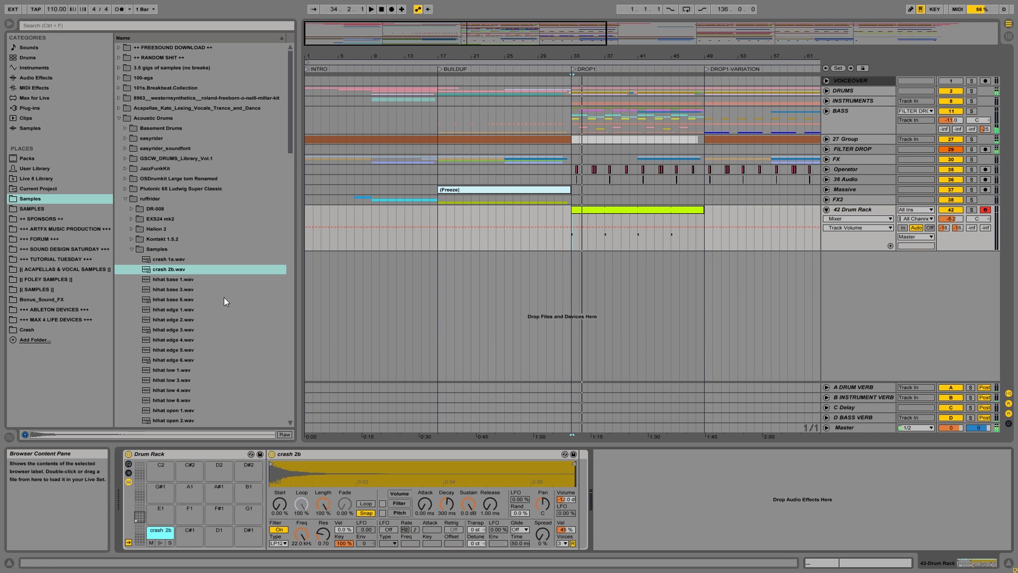
pyautogui.scroll(-9, 282, 122)
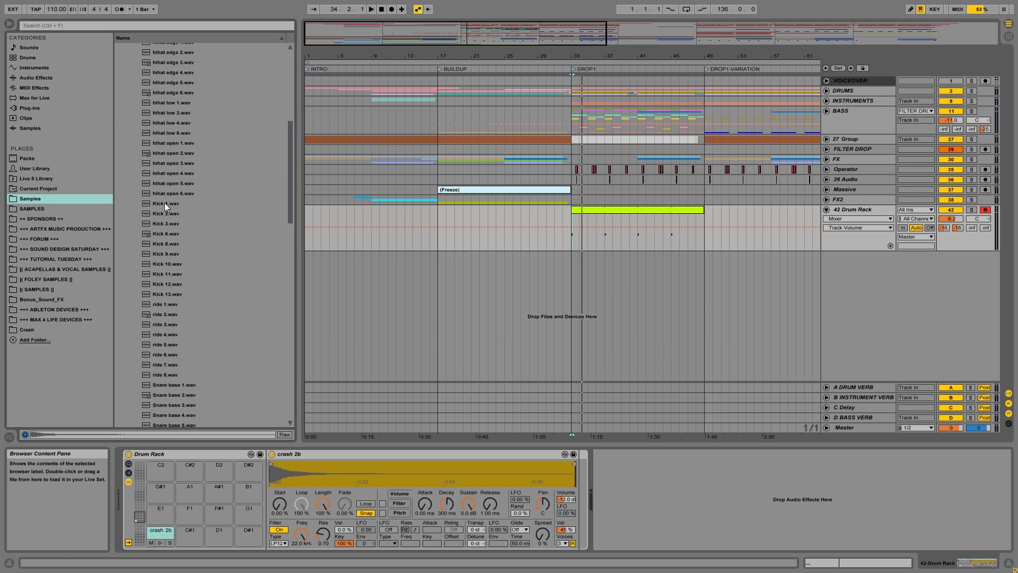
pyautogui.click(172, 335)
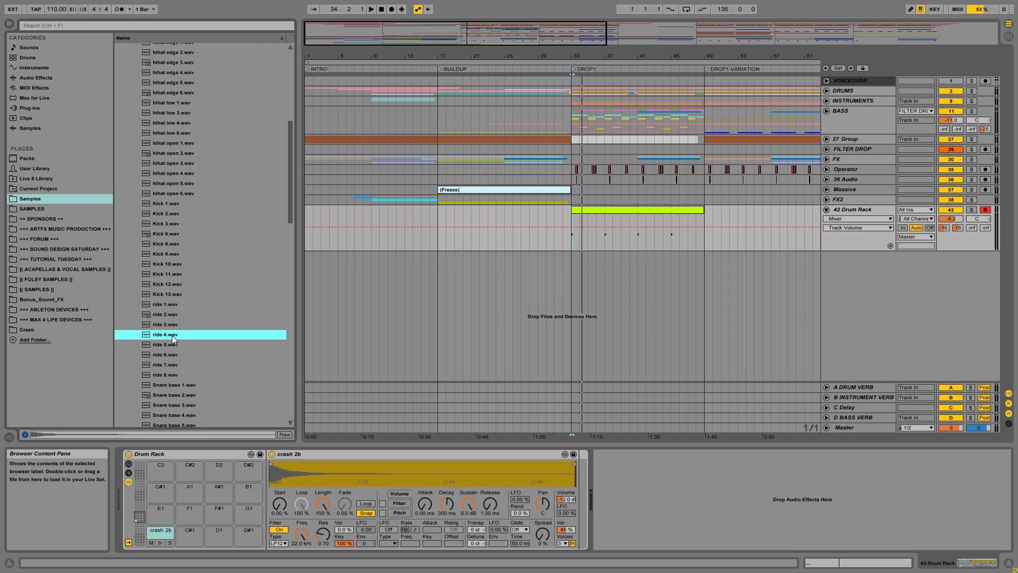
pyautogui.click(171, 325)
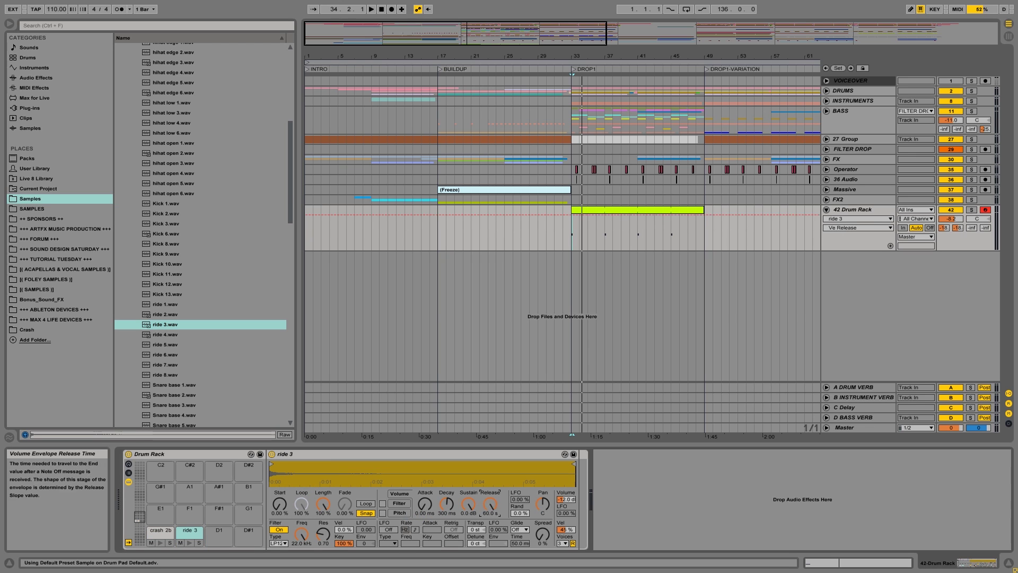
# Step: Place a one-beat ride 3 note at the clip's start and duplicate it onto every beat of the four-bar loop
pyautogui.doubleClick(584, 210)
pyautogui.moveTo(351, 447)
pyautogui.mouseDown()
pyautogui.moveTo(377, 446)
pyautogui.moveTo(388, 430)
pyautogui.mouseUp()
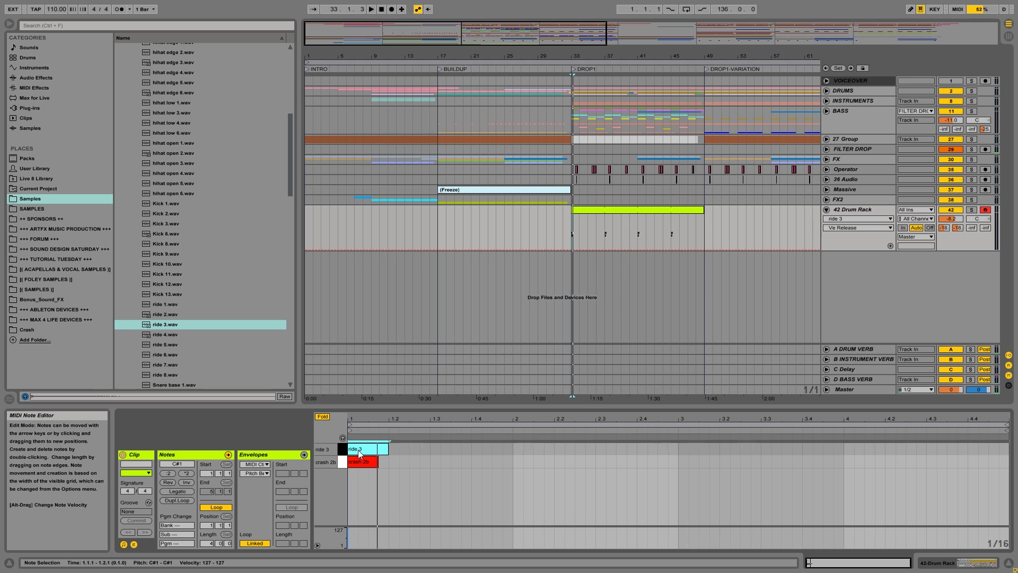
pyautogui.hotkey('ctrl', 'd')
pyautogui.hotkey('ctrl', 'd')
pyautogui.hotkey('ctrl', 'd')
pyautogui.hotkey('ctrl', 'd')
pyautogui.hotkey('ctrl', 'd')
pyautogui.hotkey('ctrl', 'd')
pyautogui.hotkey('ctrl', 'd')
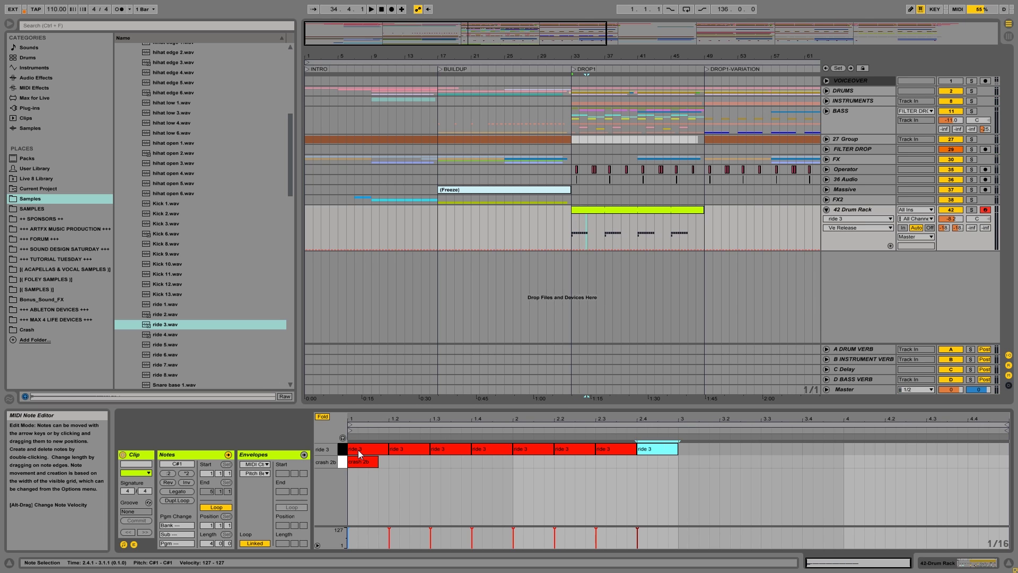
pyautogui.hotkey('ctrl', 'd')
pyautogui.hotkey('ctrl', 'd')
pyautogui.hotkey('ctrl', 'd')
pyautogui.hotkey('ctrl', 'd')
pyautogui.hotkey('ctrl', 'd')
pyautogui.hotkey('ctrl', 'd')
pyautogui.hotkey('ctrl', 'd')
pyautogui.hotkey('ctrl', 'd')
# Step: Shorten all the ride 3 notes in the Drum Rack clip to half a beat each during playback
pyautogui.press('space')
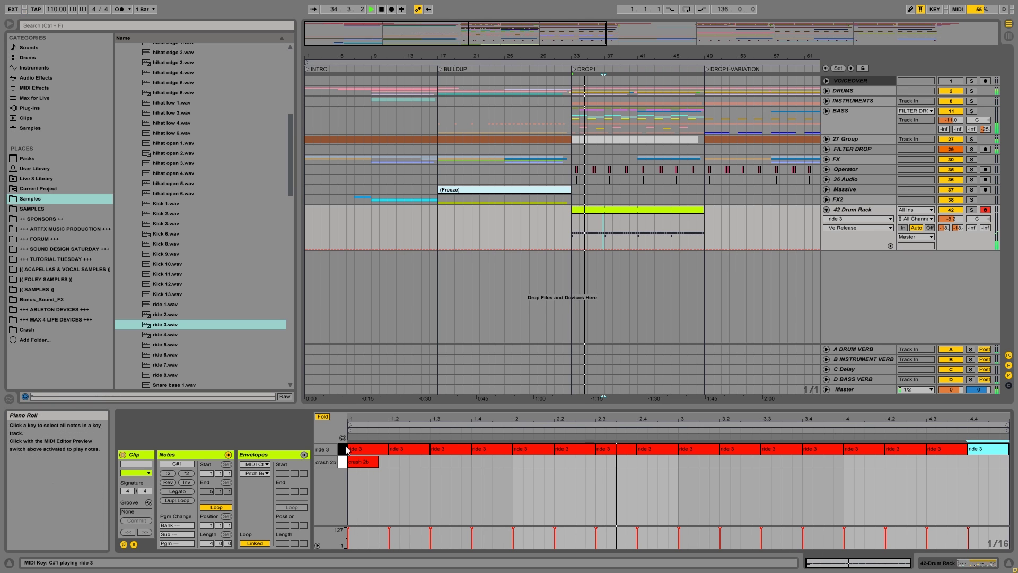
pyautogui.click(345, 449)
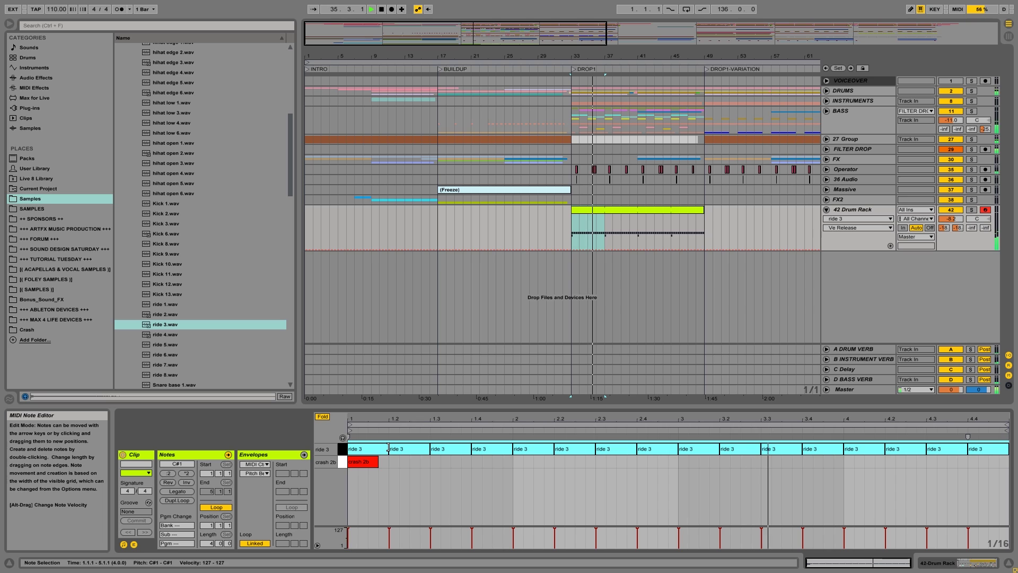
pyautogui.moveTo(388, 448); pyautogui.dragTo(368, 449)
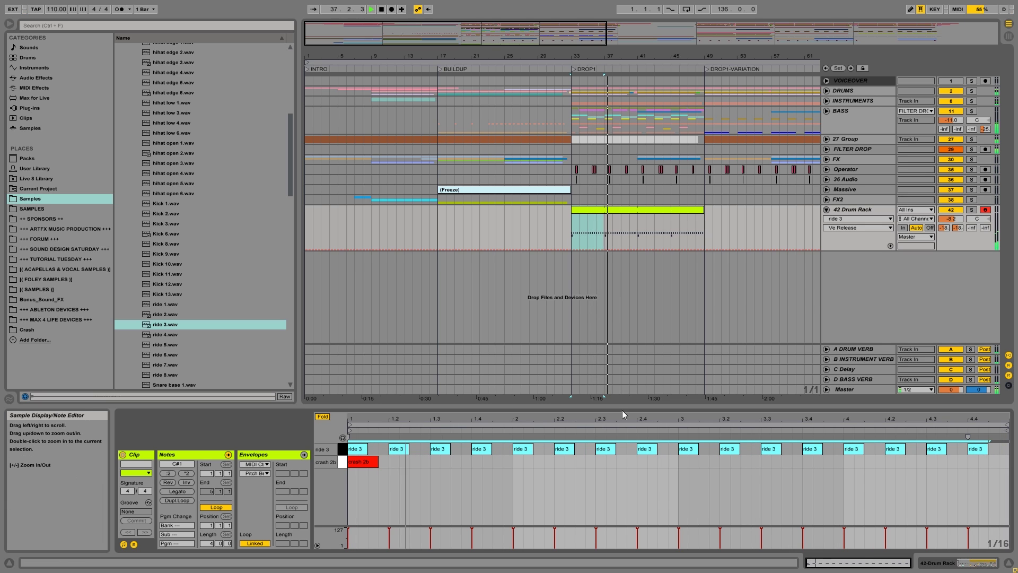
# Step: Solo the Drum Rack track, audition other ride samples and replace the ride 3 sample with ride 8.wav
pyautogui.click(973, 210)
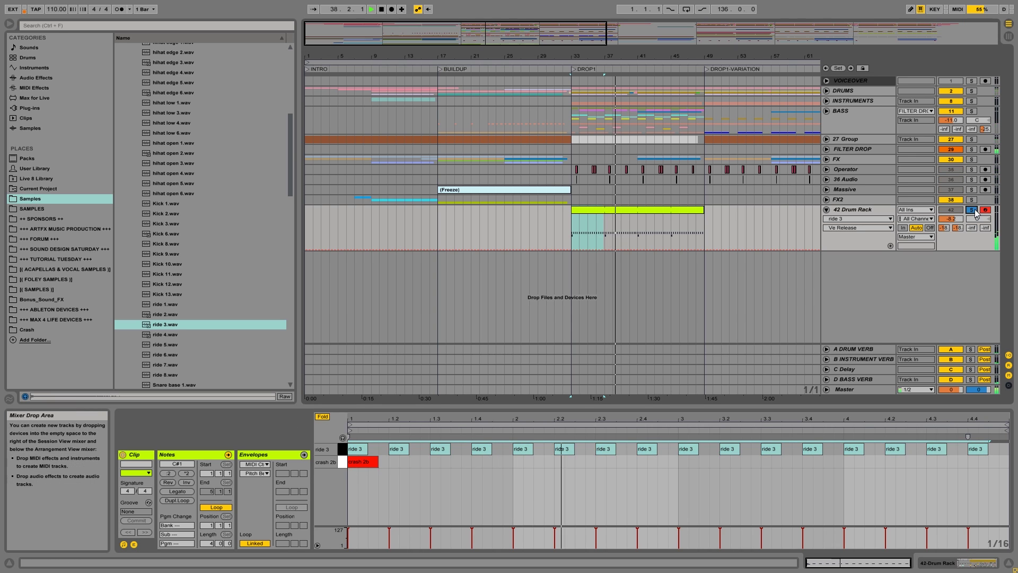
pyautogui.hotkey('shift', 'Tab')
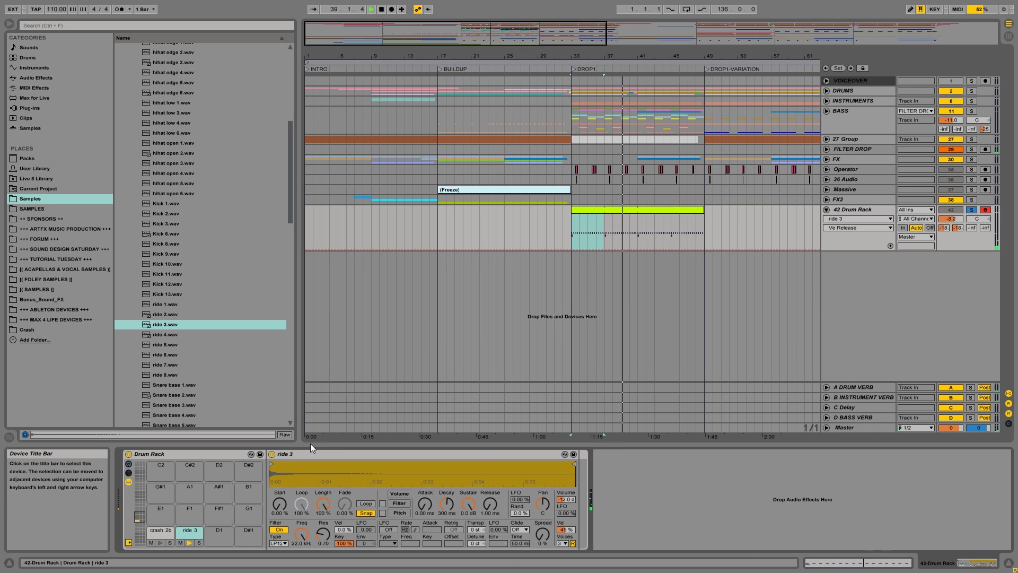
pyautogui.click(167, 314)
pyautogui.click(175, 303)
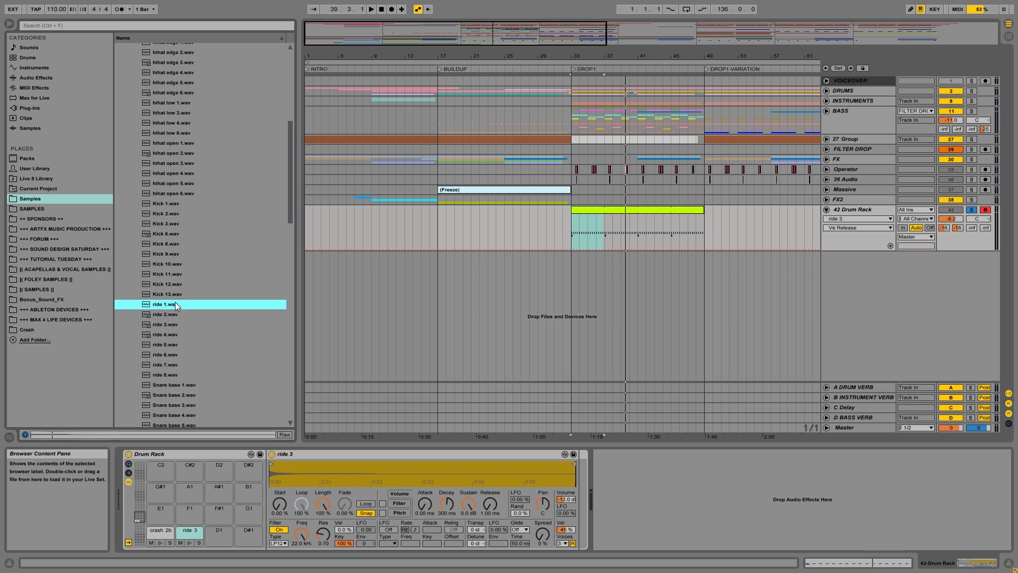
pyautogui.click(169, 364)
pyautogui.click(171, 374)
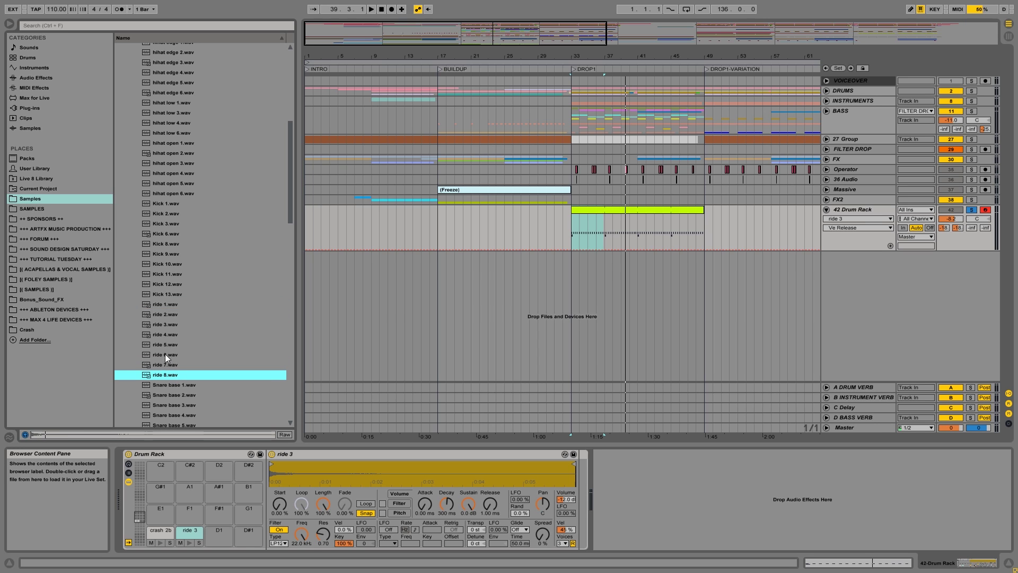
pyautogui.doubleClick(170, 374)
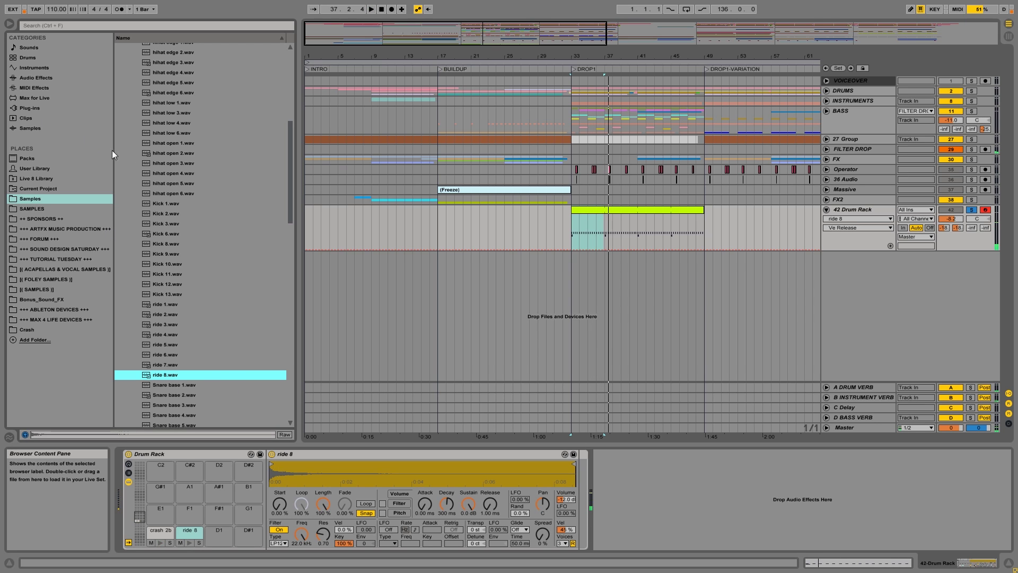
# Step: Add an EQ Eight after the Drum Rack and make band 1 a low-cut filter at about 529 Hz
pyautogui.click(32, 79)
pyautogui.moveTo(139, 148); pyautogui.dragTo(638, 506)
pyautogui.click(631, 535)
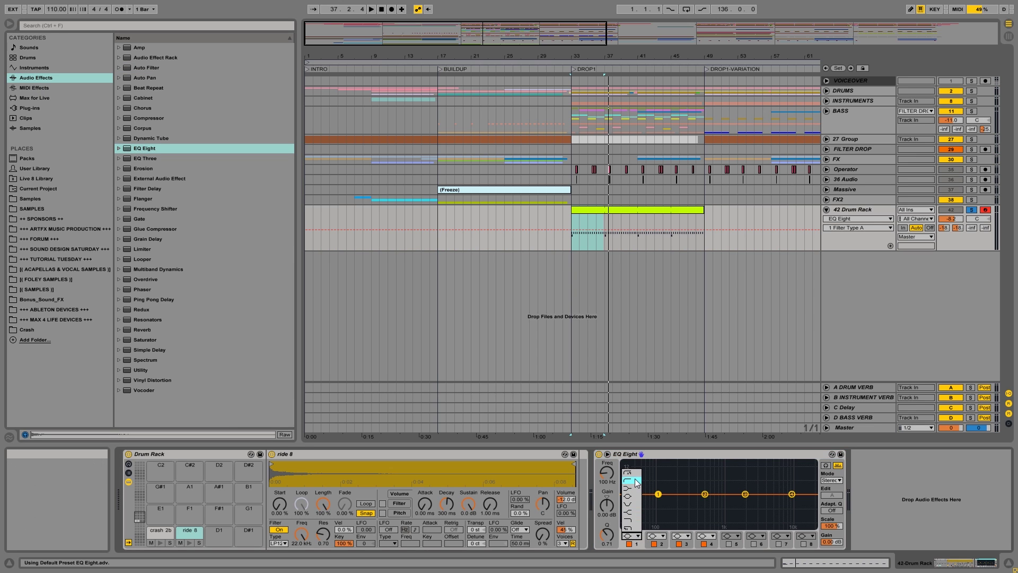
pyautogui.click(637, 482)
pyautogui.moveTo(658, 501); pyautogui.dragTo(690, 501)
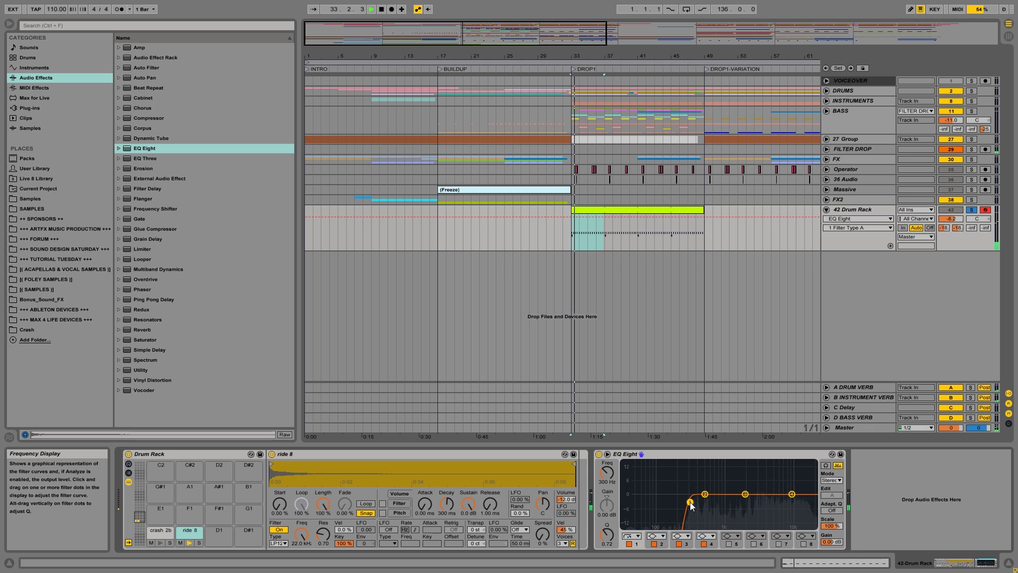
pyautogui.moveTo(691, 502); pyautogui.dragTo(706, 502)
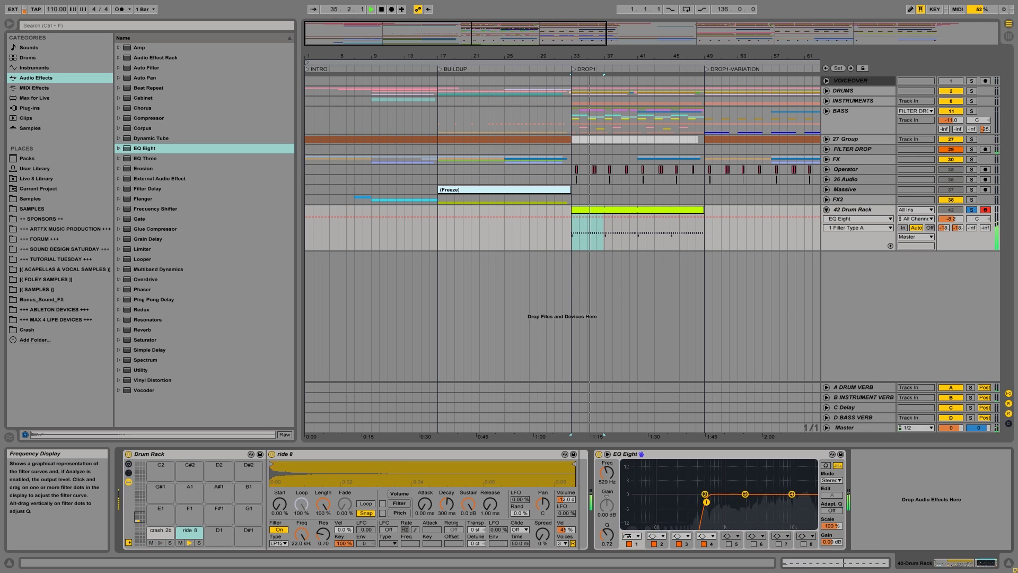
# Step: Make EQ Eight band 4 a high shelf at about 3.71 kHz with 2.14 dB gain and a Q of 2.39
pyautogui.click(706, 535)
pyautogui.click(710, 515)
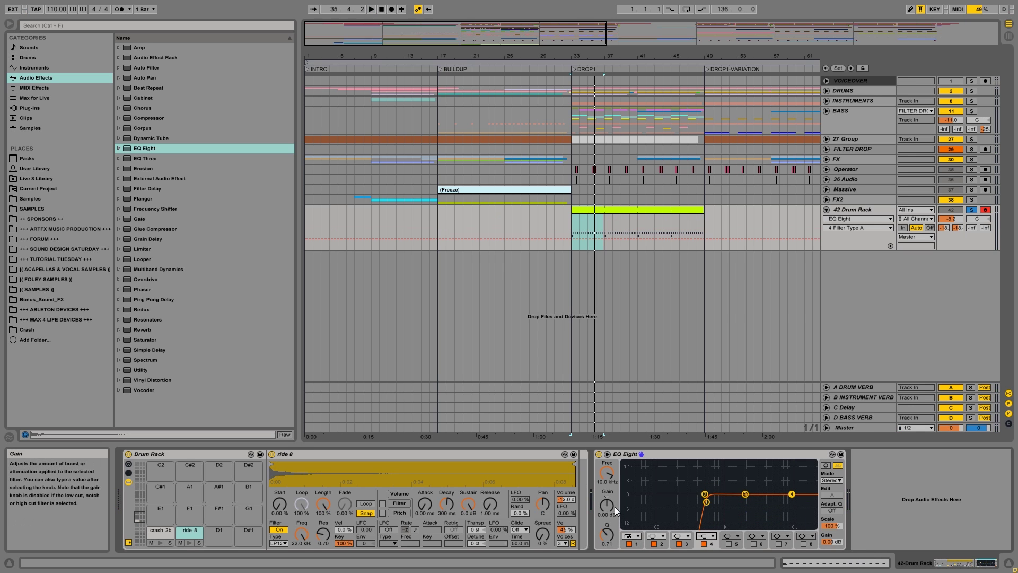
pyautogui.moveTo(607, 505); pyautogui.dragTo(607, 529)
pyautogui.click(607, 472)
pyautogui.moveTo(607, 504); pyautogui.dragTo(607, 507)
pyautogui.press('space')
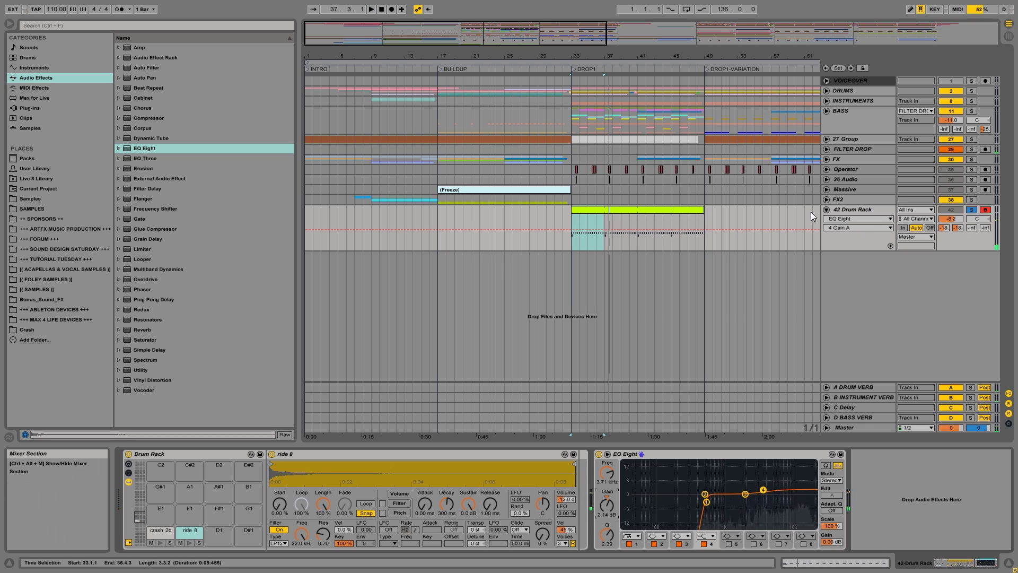
# Step: Unsolo the Drum Rack track and lower the ride 8 chain's volume to about -4.8 dB
pyautogui.click(869, 207)
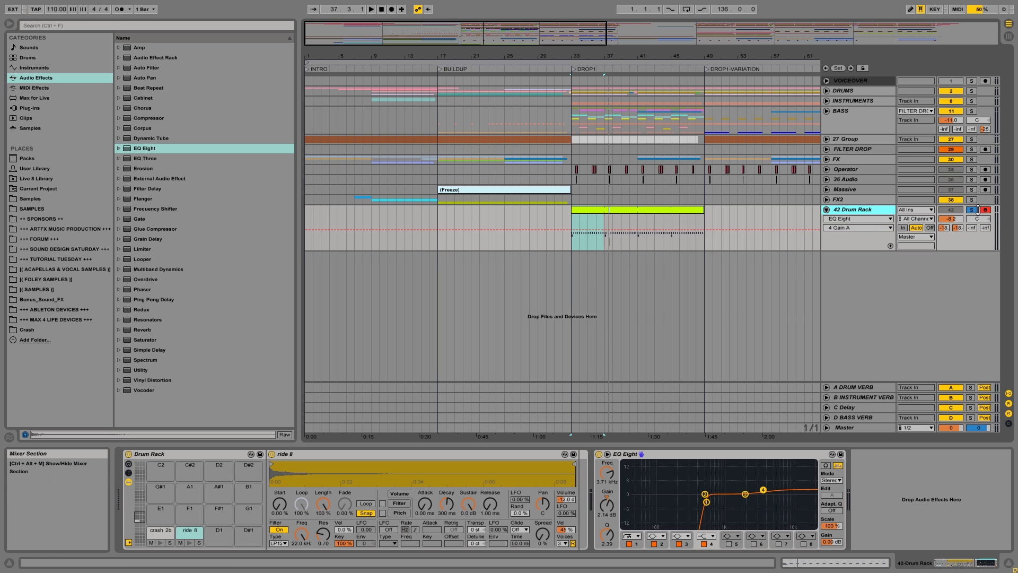
pyautogui.press('u')
pyautogui.press('space')
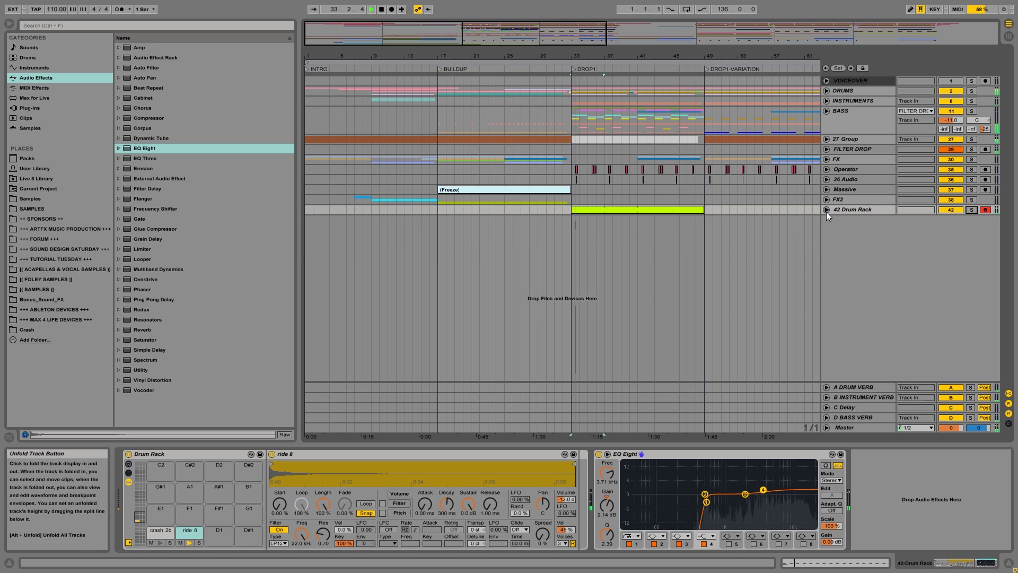
pyautogui.click(826, 210)
pyautogui.click(851, 208)
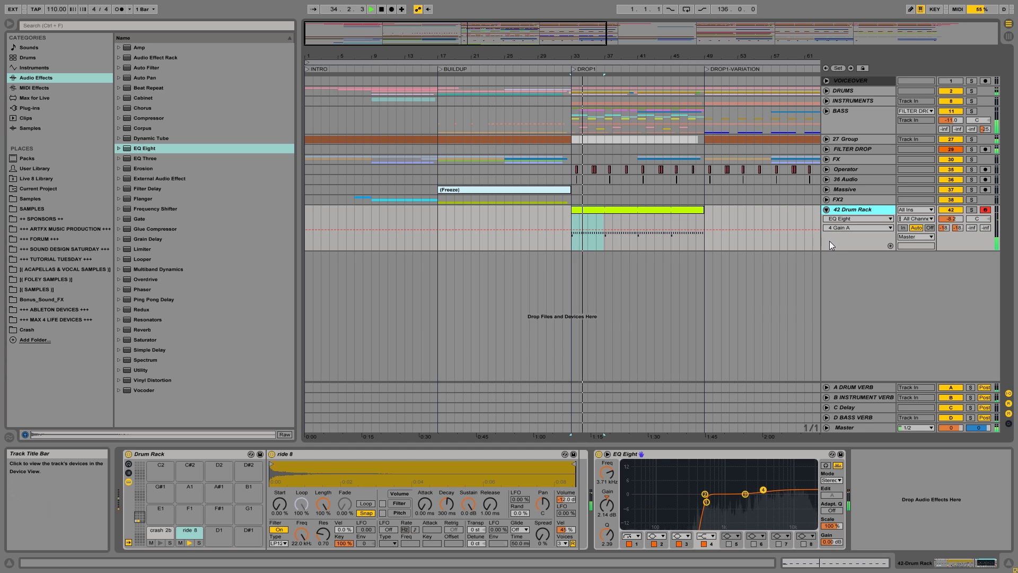
pyautogui.click(128, 473)
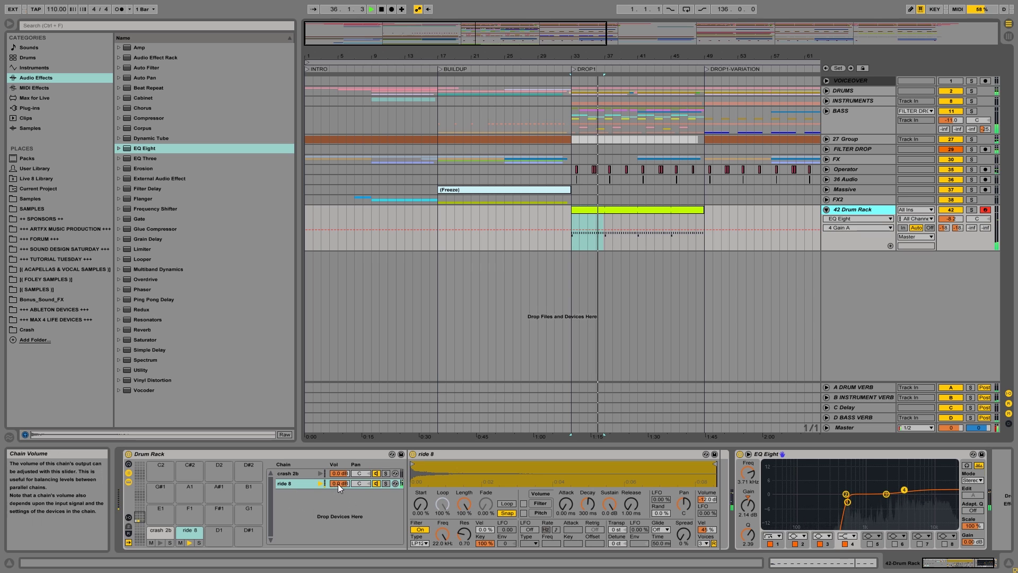
pyautogui.moveTo(342, 482)
pyautogui.mouseDown()
pyautogui.moveTo(343, 496)
pyautogui.moveTo(341, 486)
pyautogui.mouseUp()
# Step: Place all the ride 8 notes in the DROP1 clip on the offbeats as half-beat notes and play the result
pyautogui.click(613, 210)
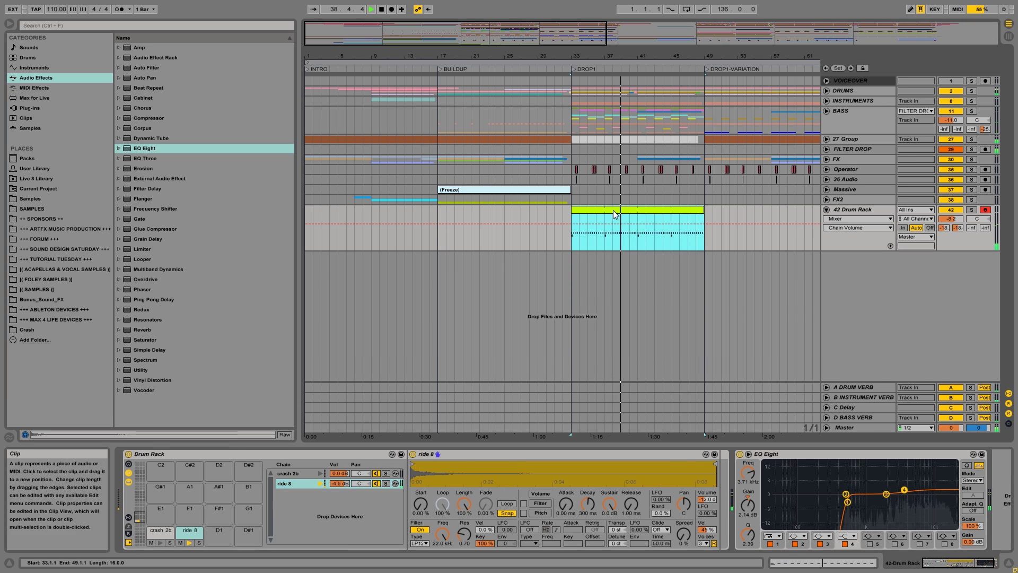
pyautogui.doubleClick(613, 210)
pyautogui.click(342, 449)
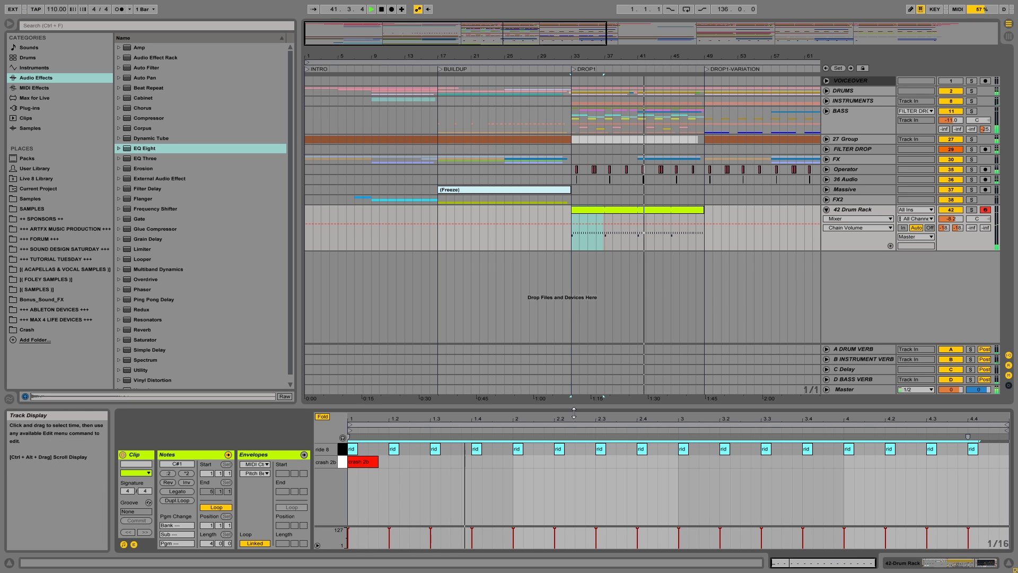
pyautogui.moveTo(354, 450); pyautogui.dragTo(387, 445)
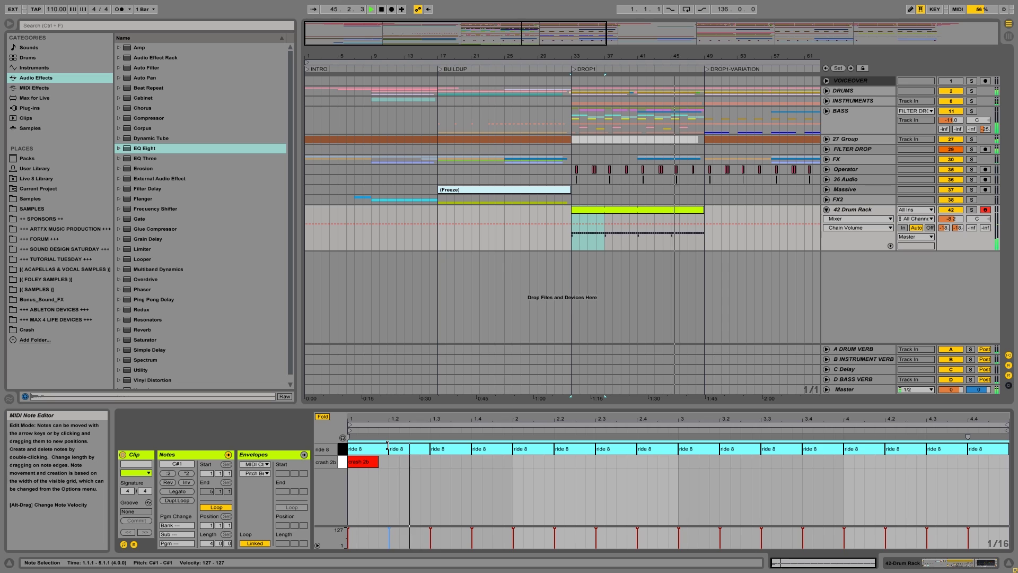
pyautogui.press('space')
pyautogui.moveTo(388, 446)
pyautogui.mouseDown()
pyautogui.moveTo(356, 448)
pyautogui.moveTo(386, 448)
pyautogui.mouseUp()
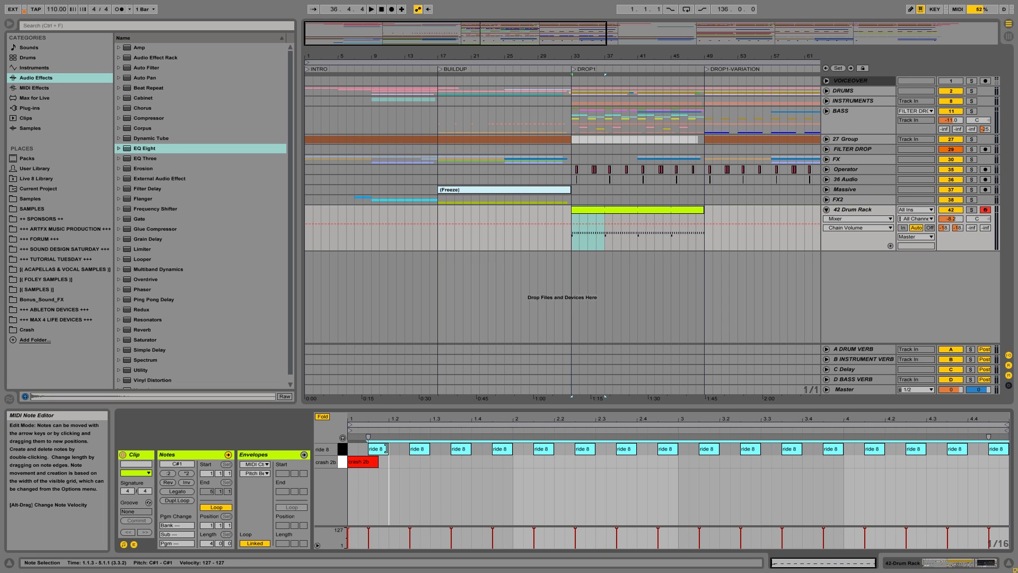
pyautogui.press('space')
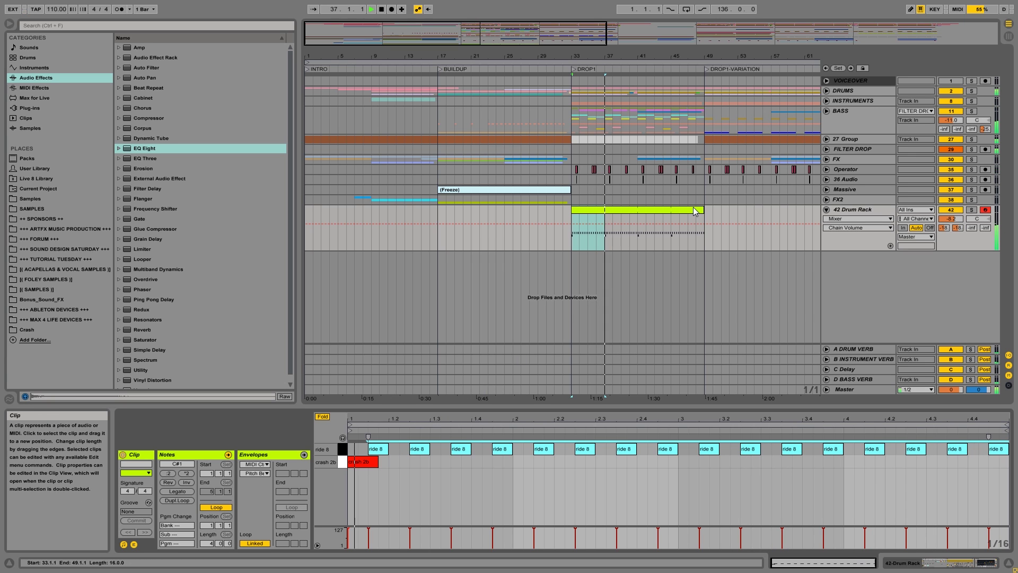
# Step: Delete the last ride 8 note of the four-bar loop, at 4.4.3
pyautogui.moveTo(627, 54); pyautogui.dragTo(826, 289)
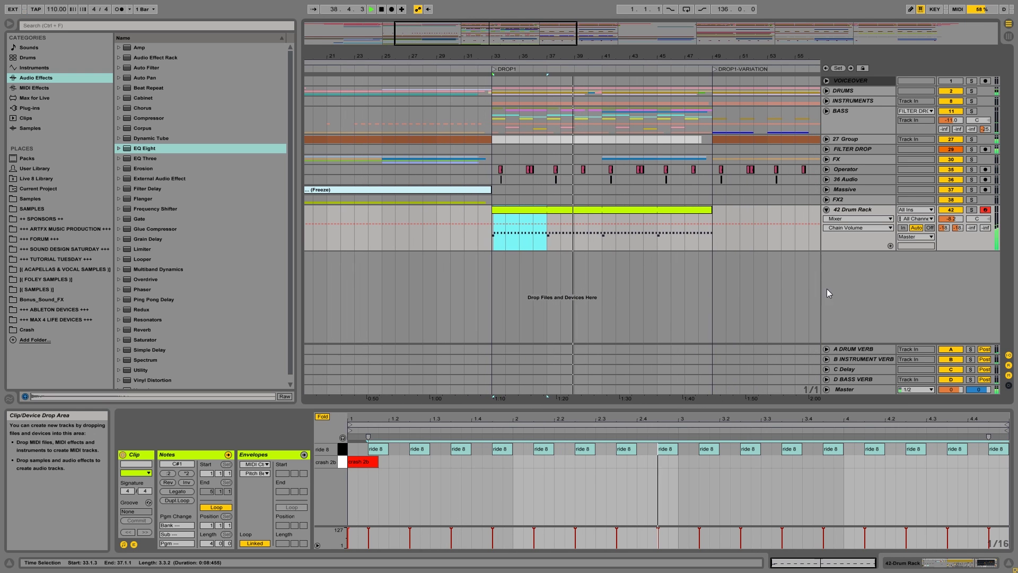
pyautogui.click(995, 449)
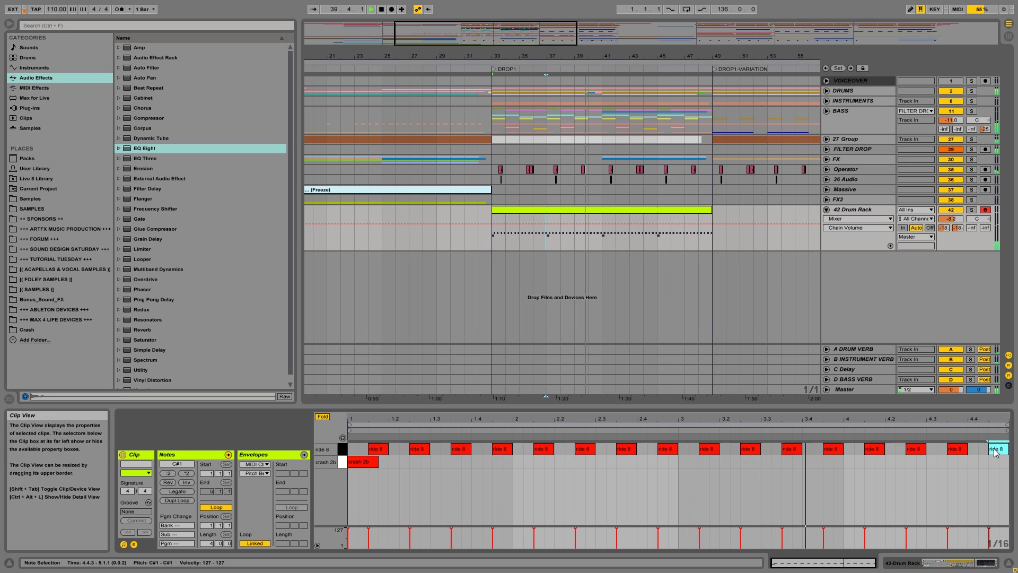
pyautogui.press('Delete')
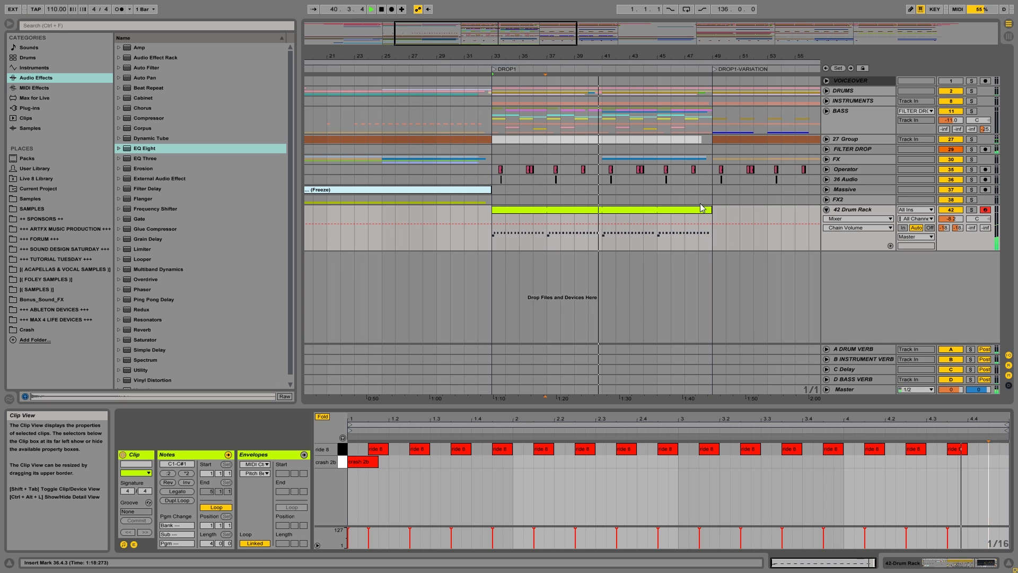
# Step: Remove bars 40 and 48 from the Drum Rack clip in DROP1 and play from the section's start
pyautogui.click(592, 234)
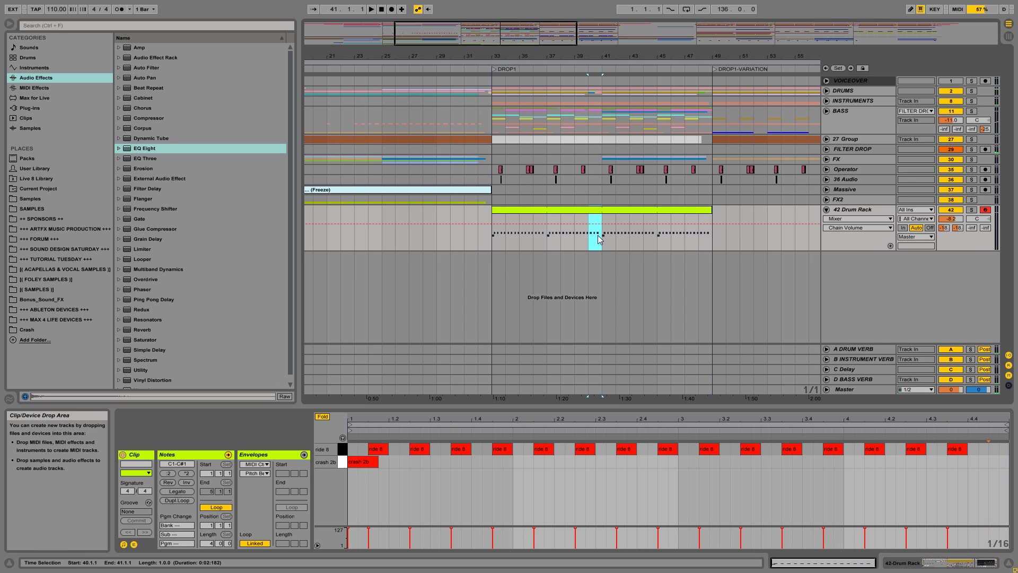
pyautogui.click(709, 235)
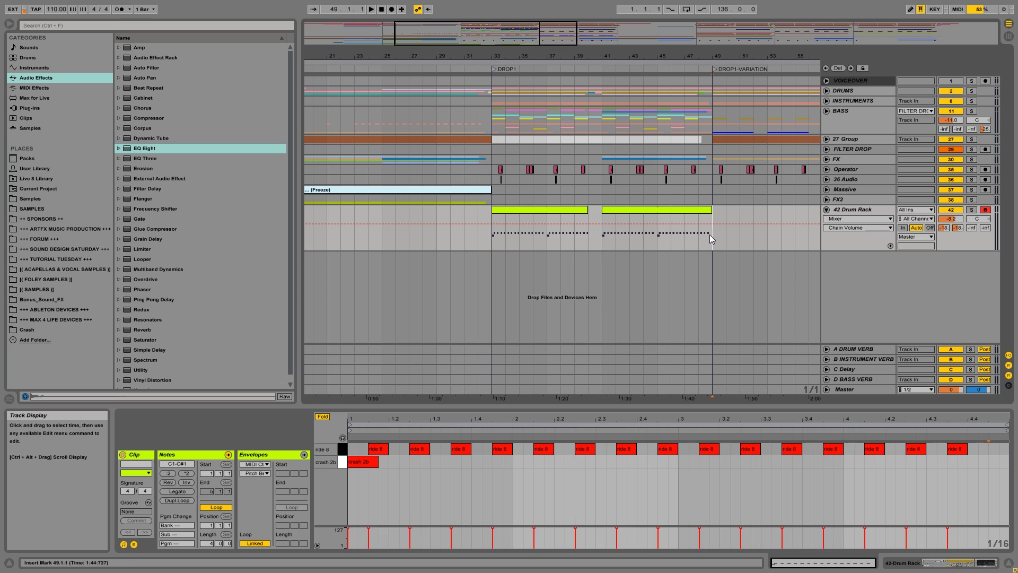
pyautogui.click(489, 238)
pyautogui.press('space')
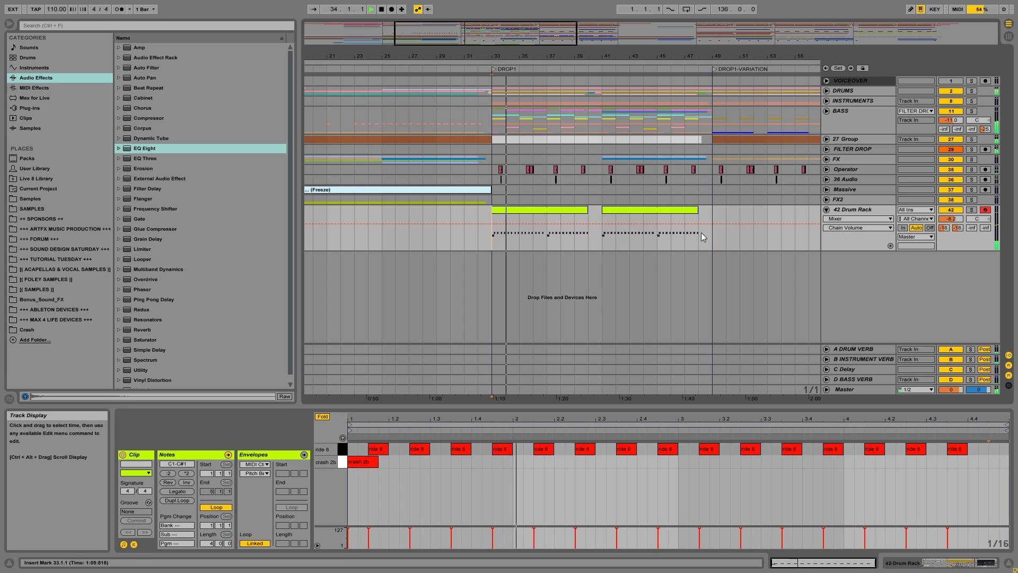
# Step: Duplicate the 16-bar DROP1 range of Drum Rack clips into the DROP1-VARIATION section
pyautogui.moveTo(617, 52); pyautogui.dragTo(615, 31)
pyautogui.moveTo(495, 233); pyautogui.dragTo(464, 236)
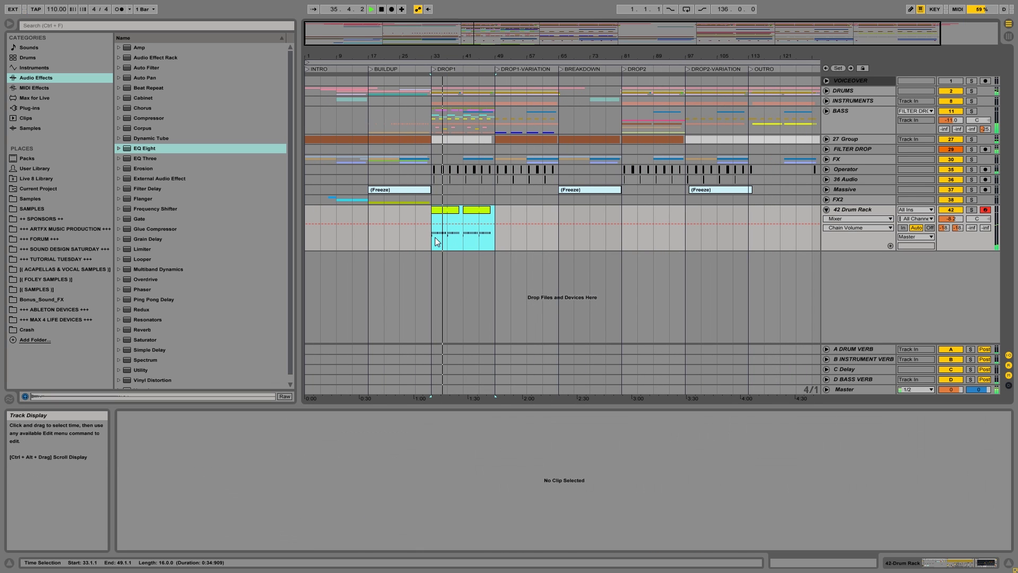
pyautogui.hotkey('ctrl', 'd')
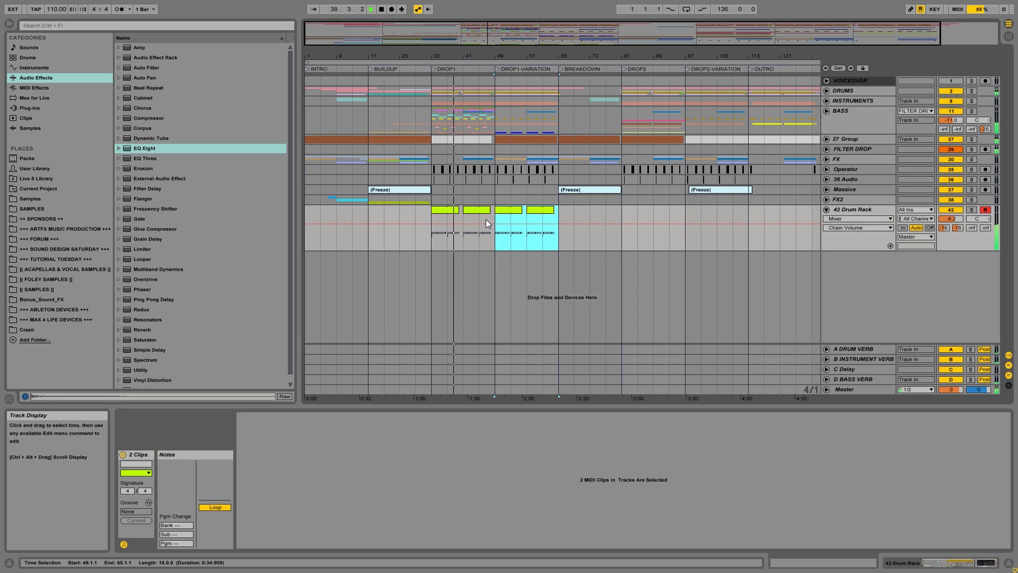
# Step: Lengthen the crash 2b note to two bars in the Drum Rack clip starting at bar 41 and play it
pyautogui.click(506, 210)
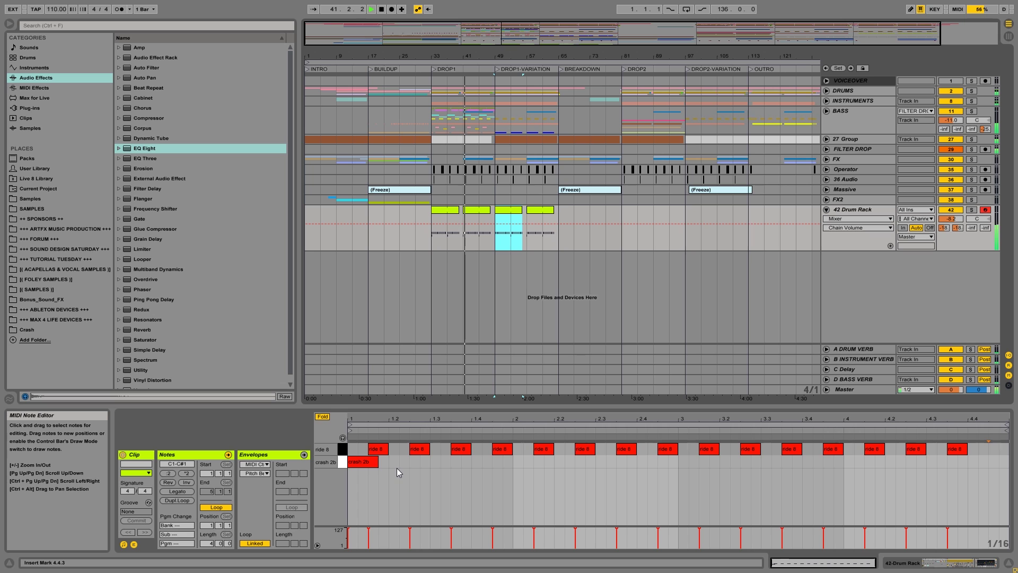
pyautogui.click(467, 213)
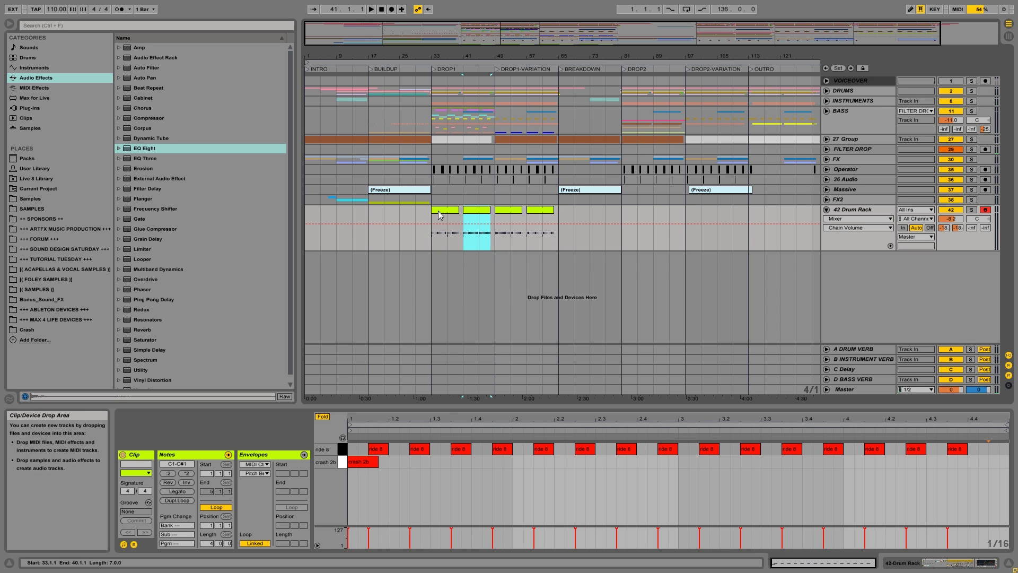
pyautogui.moveTo(377, 462); pyautogui.dragTo(683, 419)
pyautogui.press('space')
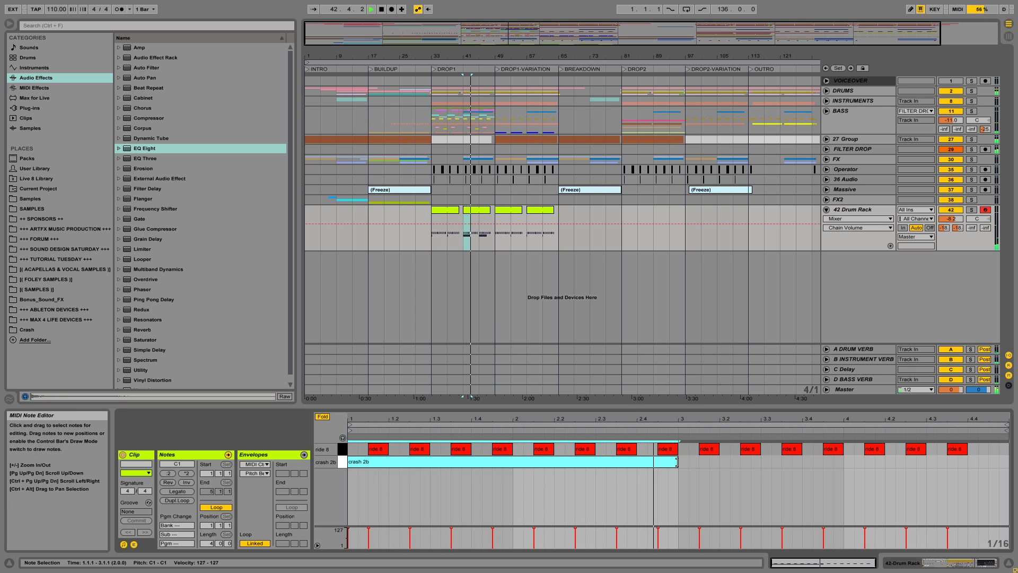
# Step: Copy the Drum Rack section from 37.1.1 to 40.1.1 over the three bars starting at bar 45
pyautogui.click(450, 219)
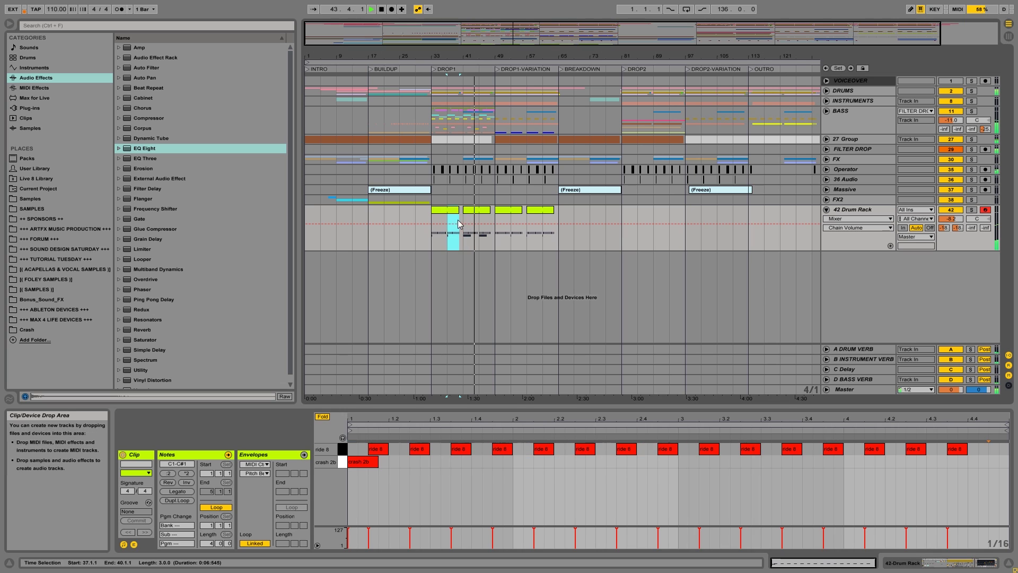
pyautogui.click(481, 217)
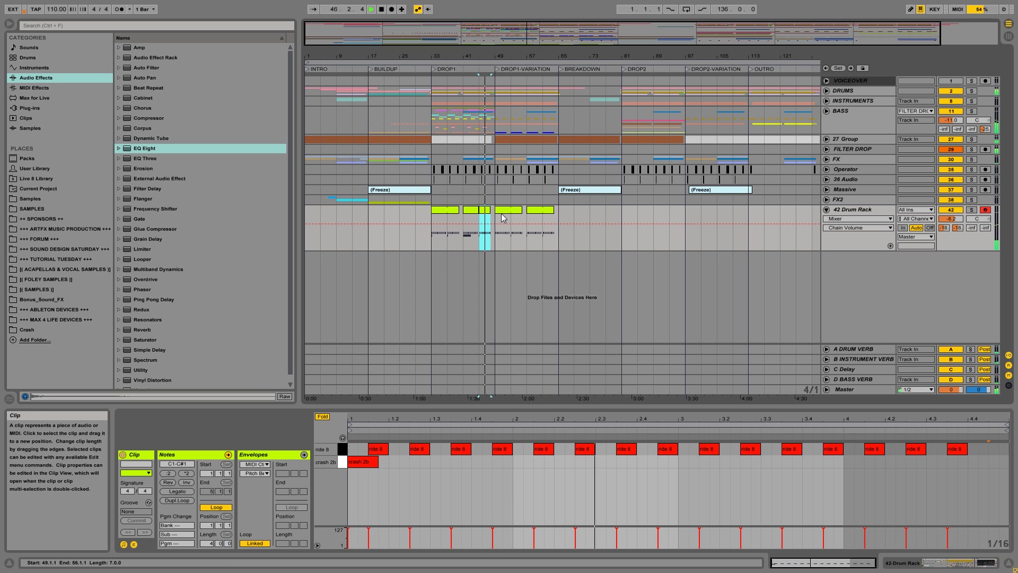
# Step: Copy the four-bar Drum Rack clip at bar 41 to bar 49 and lengthen the crash 2b note at bar 53 to two bars
pyautogui.click(467, 208)
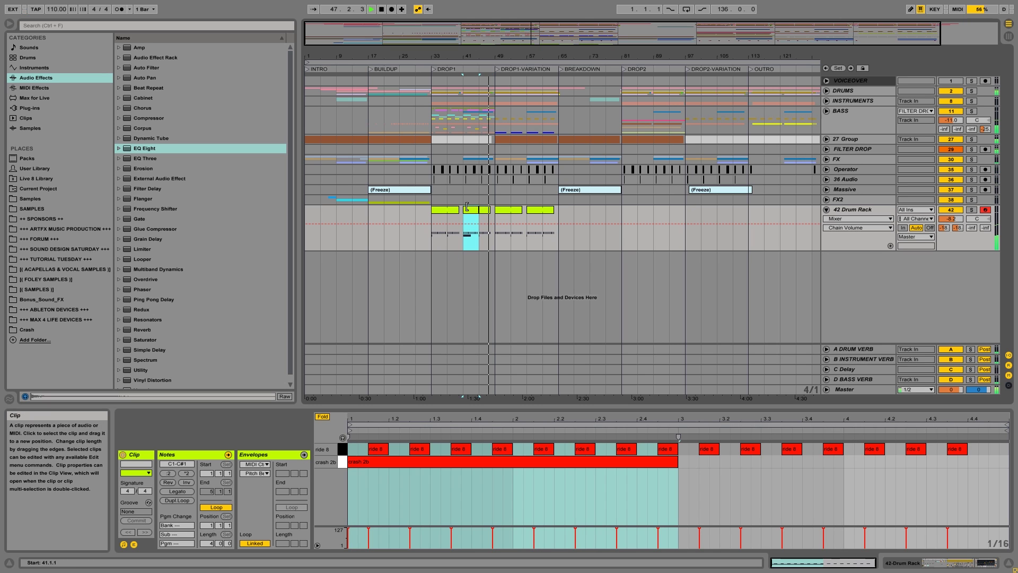
pyautogui.click(504, 219)
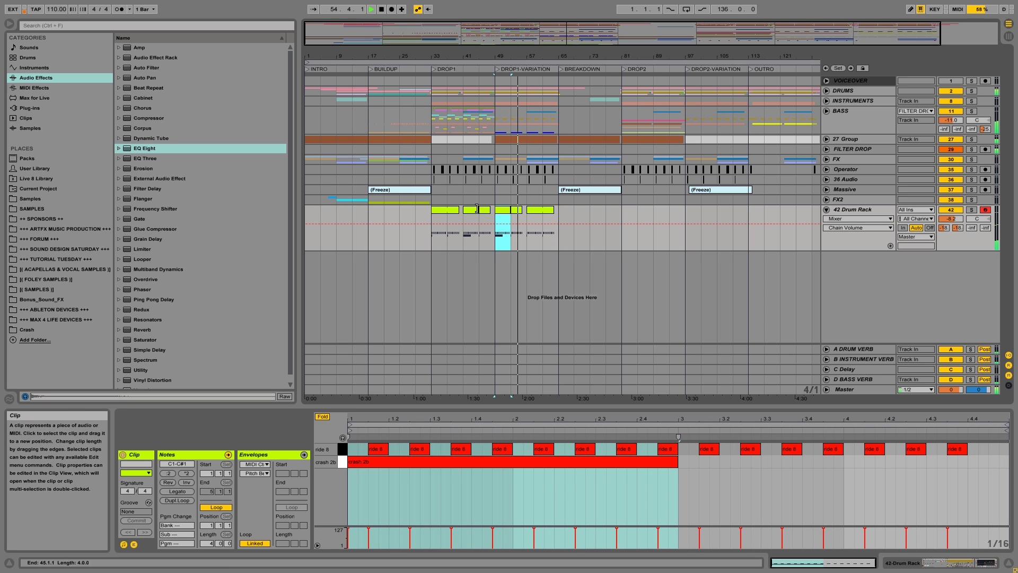
pyautogui.click(516, 218)
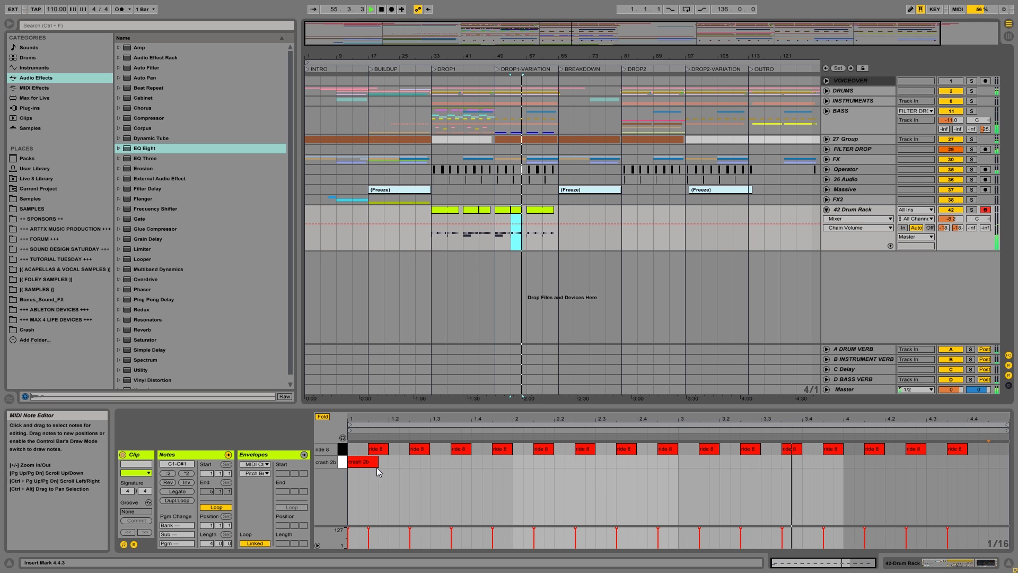
pyautogui.moveTo(378, 462); pyautogui.dragTo(680, 457)
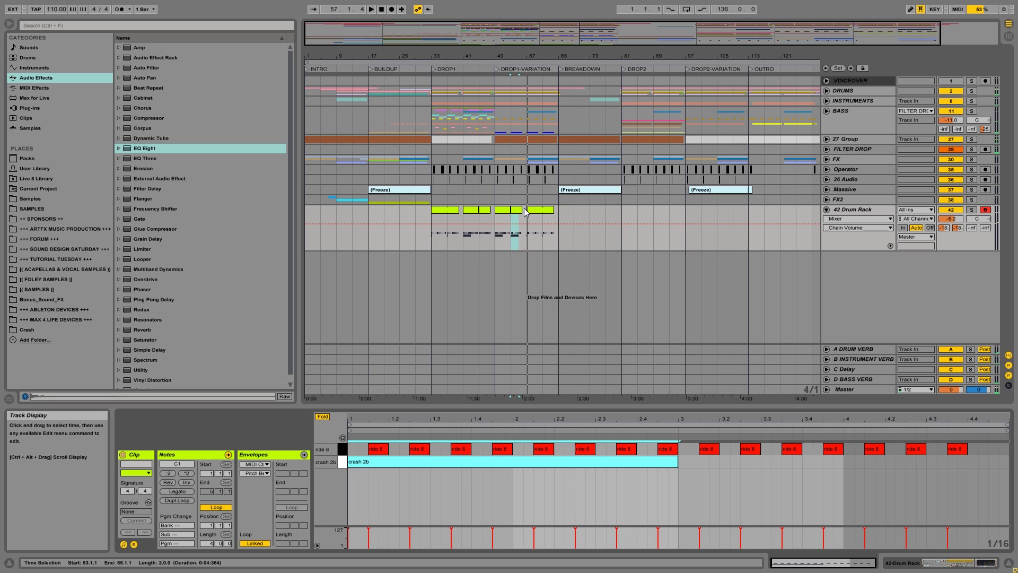
# Step: Extend the Drum Rack clip at bar 53 to end at 57.1.1 and duplicate both DROP1-VARIATION clips over bars 57 to 65
pyautogui.moveTo(522, 212); pyautogui.dragTo(526, 211)
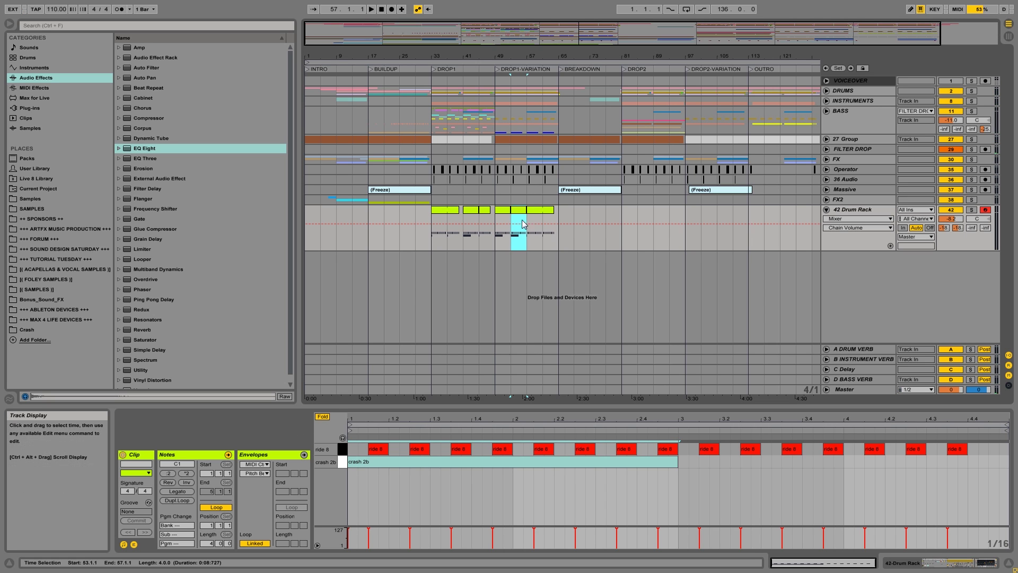
pyautogui.keyDown('shift'); pyautogui.click(502, 211); pyautogui.keyUp('shift')
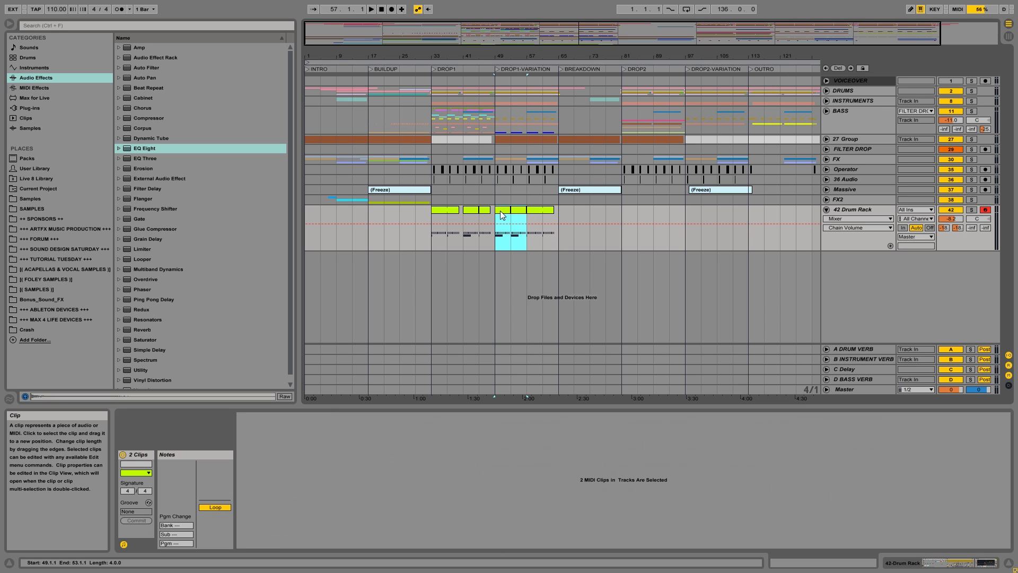
pyautogui.hotkey('ctrl', 'd')
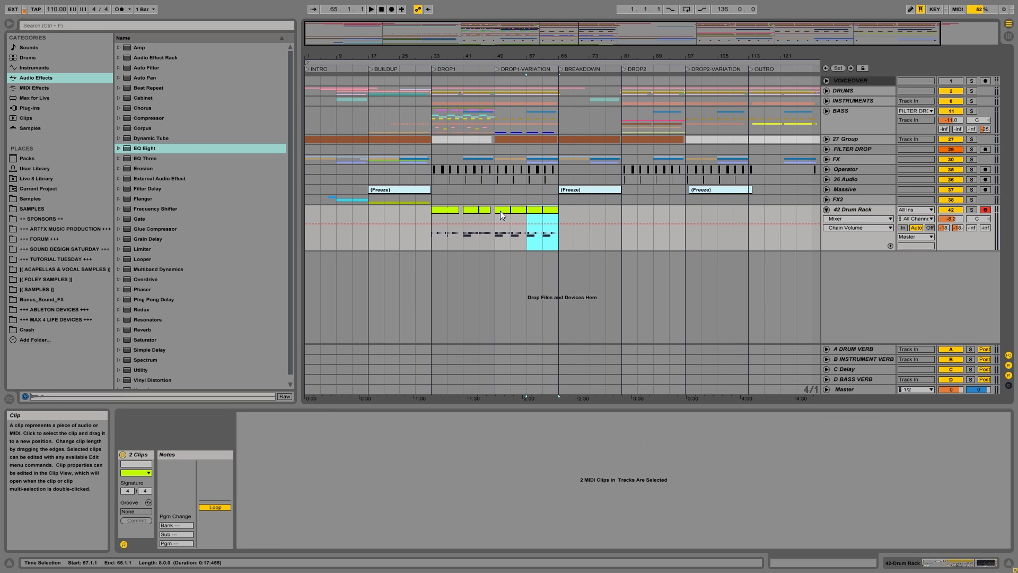
pyautogui.click(542, 218)
pyautogui.press('space')
pyautogui.press('space')
# Step: Copy the Drum Rack clip at bar 41 to bar 33 and lengthen the crash 2b note at bar 37 to two bars
pyautogui.click(470, 210)
pyautogui.click(436, 213)
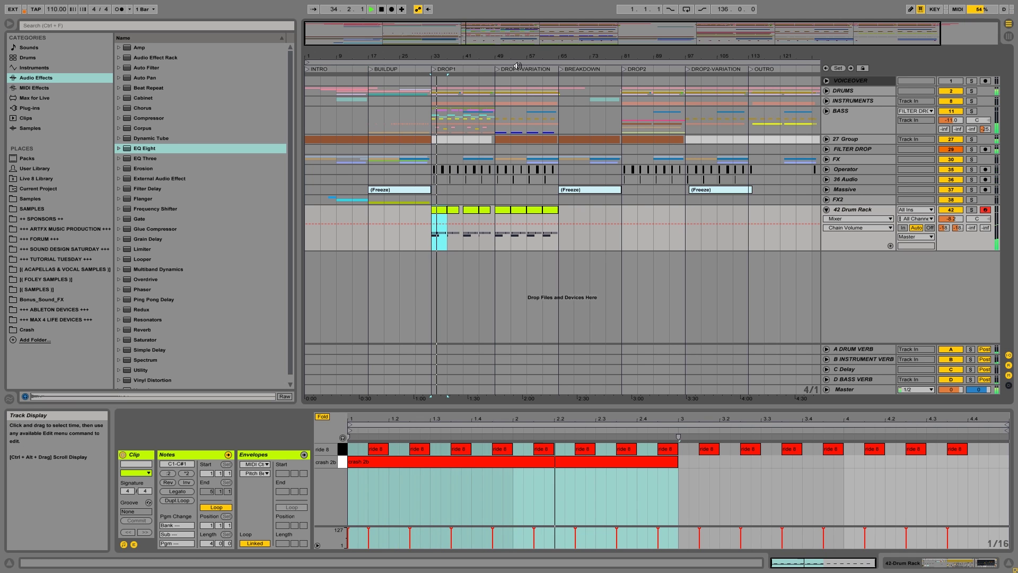
pyautogui.click(453, 209)
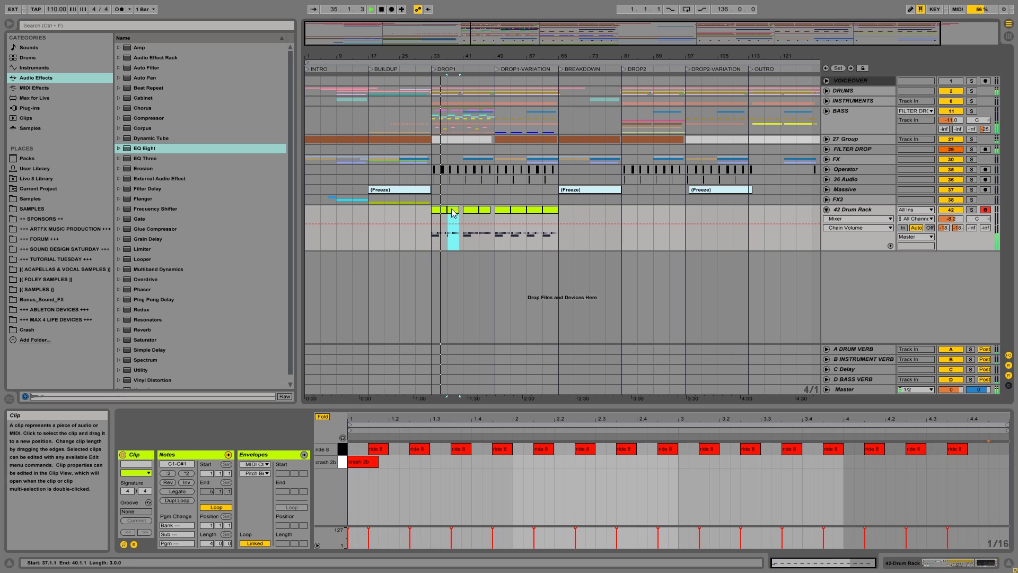
pyautogui.moveTo(377, 461); pyautogui.dragTo(679, 451)
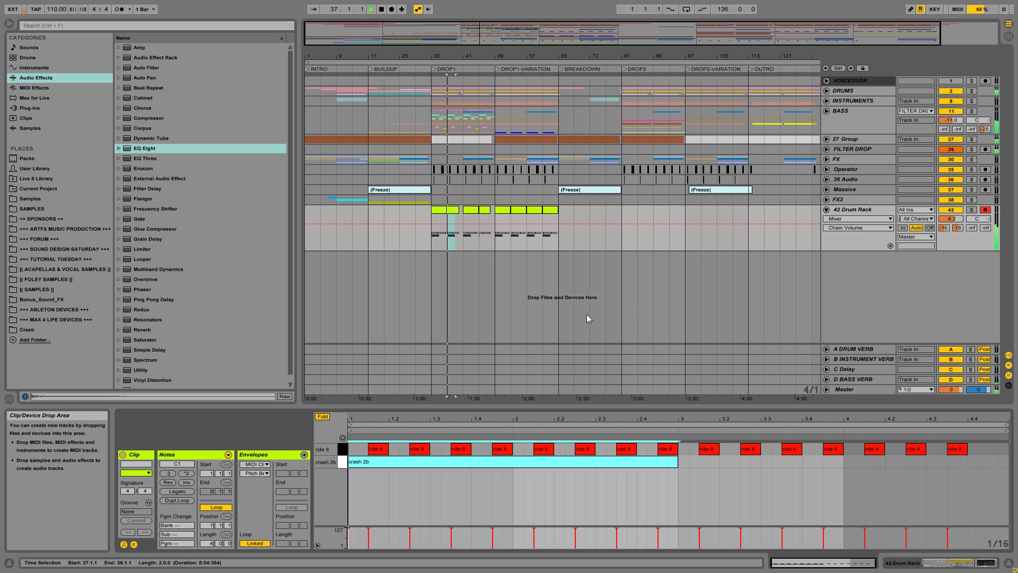
# Step: Copy the three-bar Drum Rack clip at 37.1.1 over the clip at 45.1.1
pyautogui.click(453, 213)
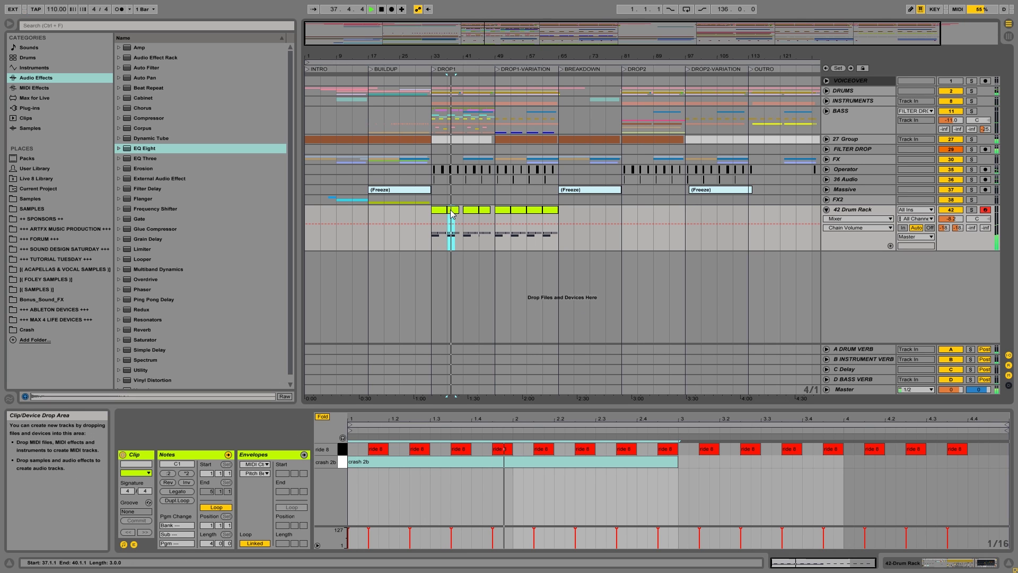
pyautogui.click(453, 212)
pyautogui.moveTo(454, 212); pyautogui.dragTo(485, 212)
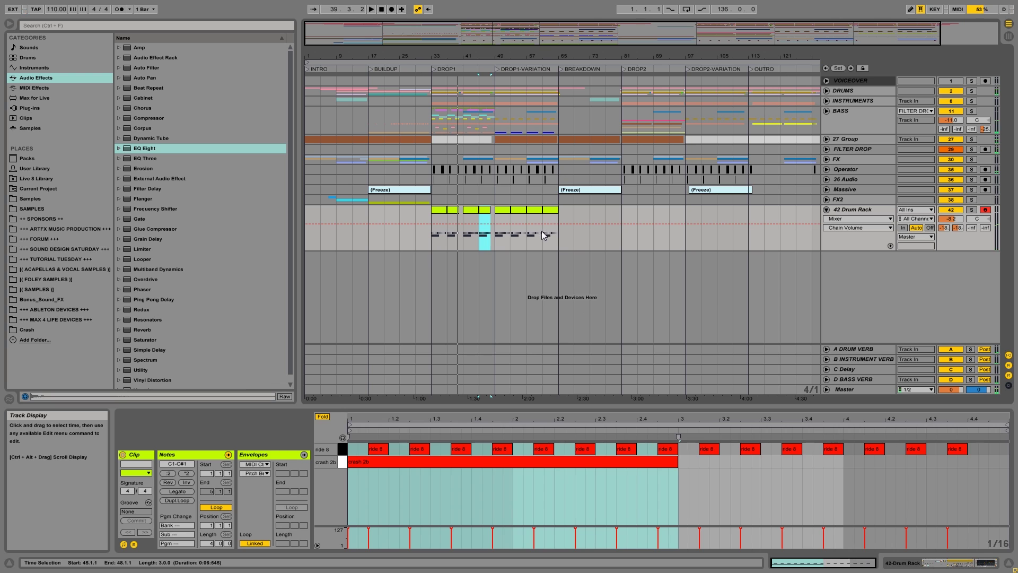
# Step: Shorten the last DROP1-VARIATION Drum Rack clip, starting at bar 61, to end at 64.3.1
pyautogui.click(543, 233)
pyautogui.moveTo(557, 53); pyautogui.dragTo(556, 213)
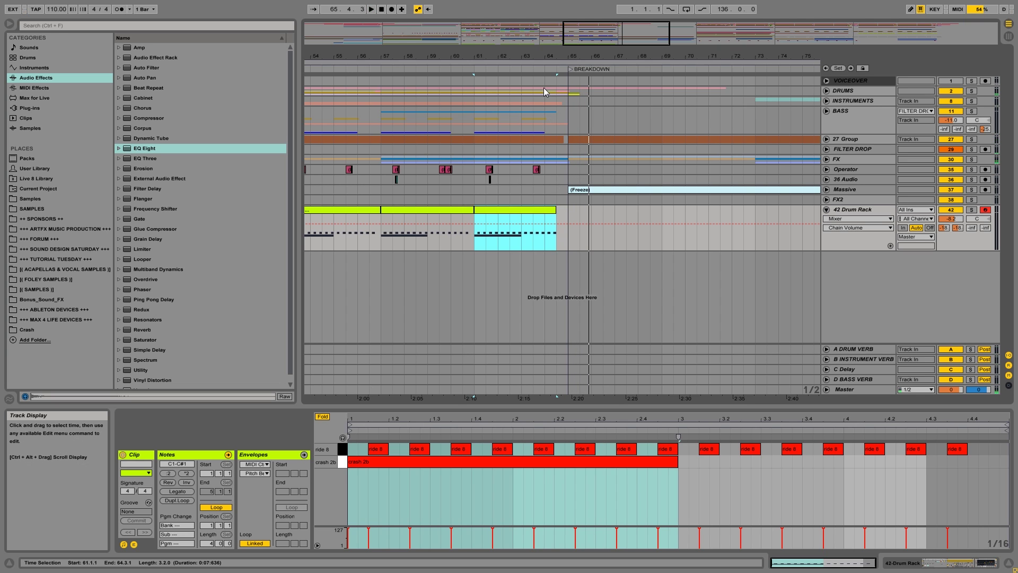
pyautogui.scroll(-5, 588, 90)
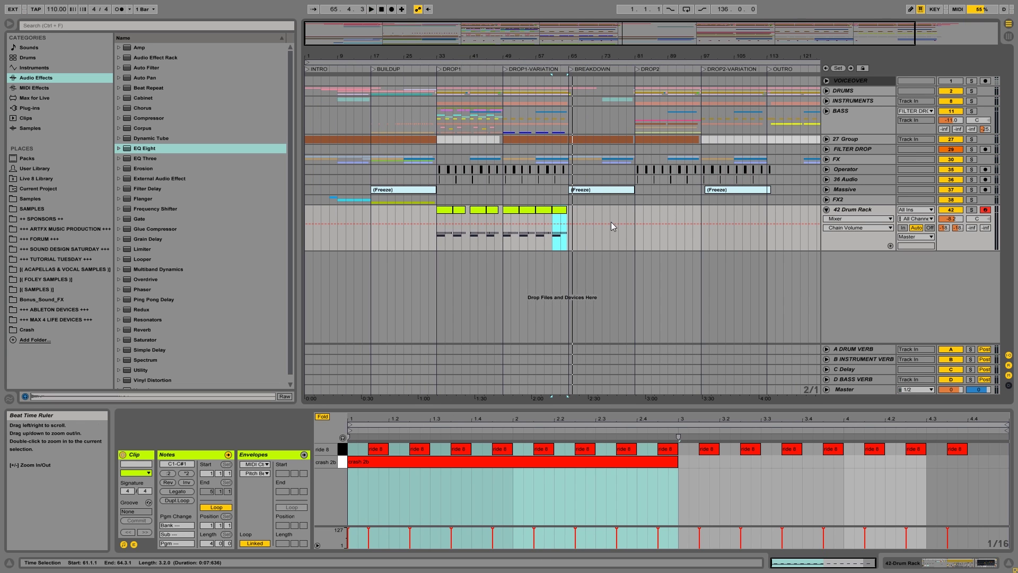
# Step: Create a 16-bar Drum Rack MIDI clip over BREAKDOWN with one crash 2b note spanning its full length, and play it
pyautogui.moveTo(569, 225); pyautogui.dragTo(632, 214)
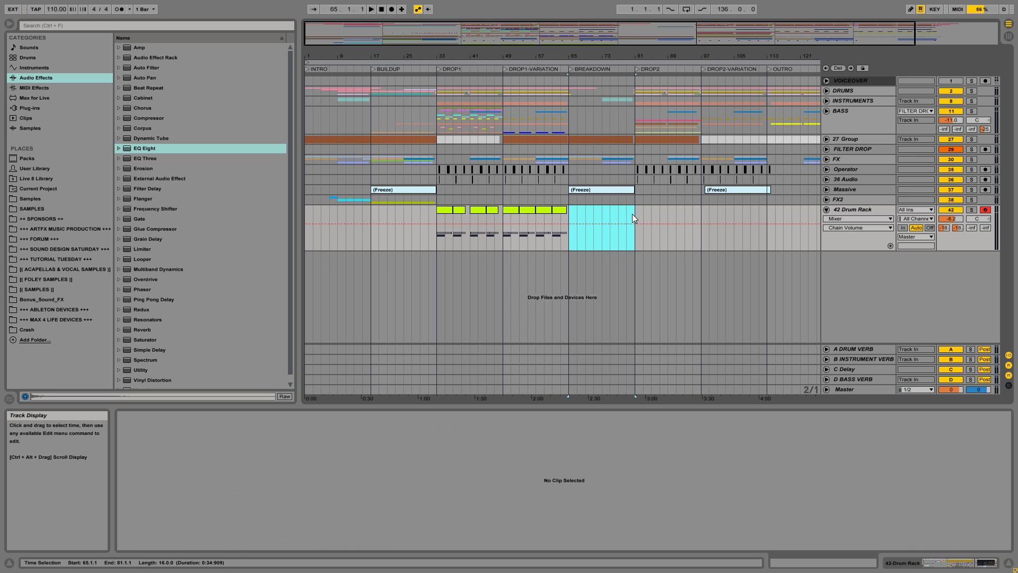
pyautogui.hotkey('ctrl', 'shift', 'm')
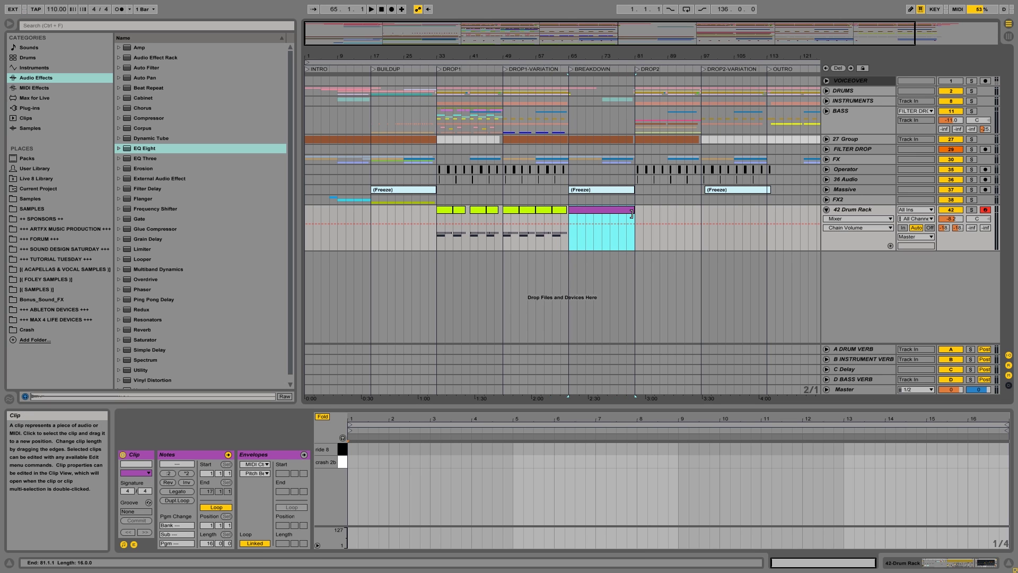
pyautogui.doubleClick(350, 461)
pyautogui.moveTo(357, 462); pyautogui.dragTo(1010, 299)
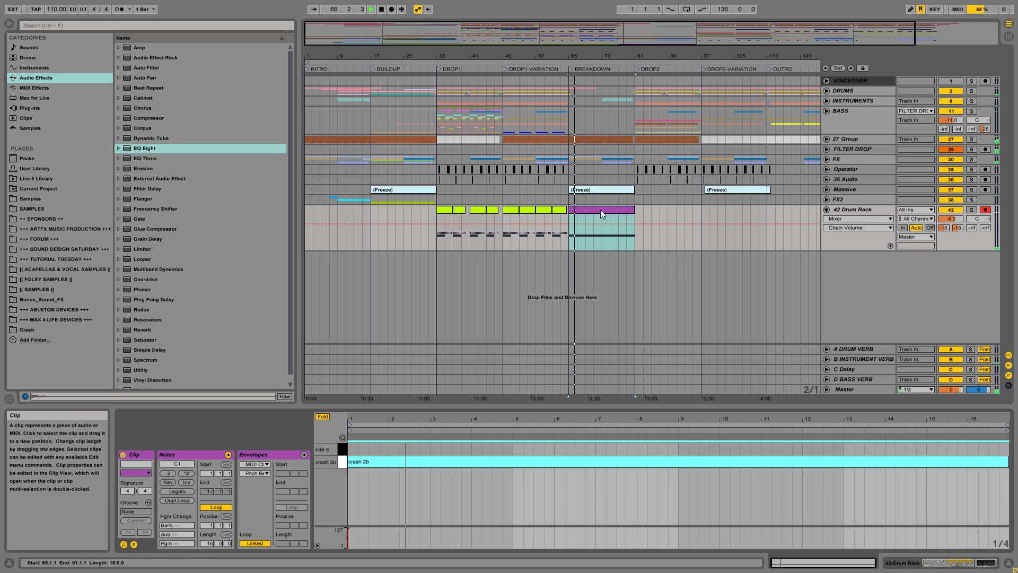
pyautogui.press('space')
# Step: Copy the 16-bar BREAKDOWN crash clip to the BUILDUP section and play the transition from bar 15
pyautogui.moveTo(600, 210); pyautogui.dragTo(405, 216)
pyautogui.click(359, 217)
pyautogui.press('space')
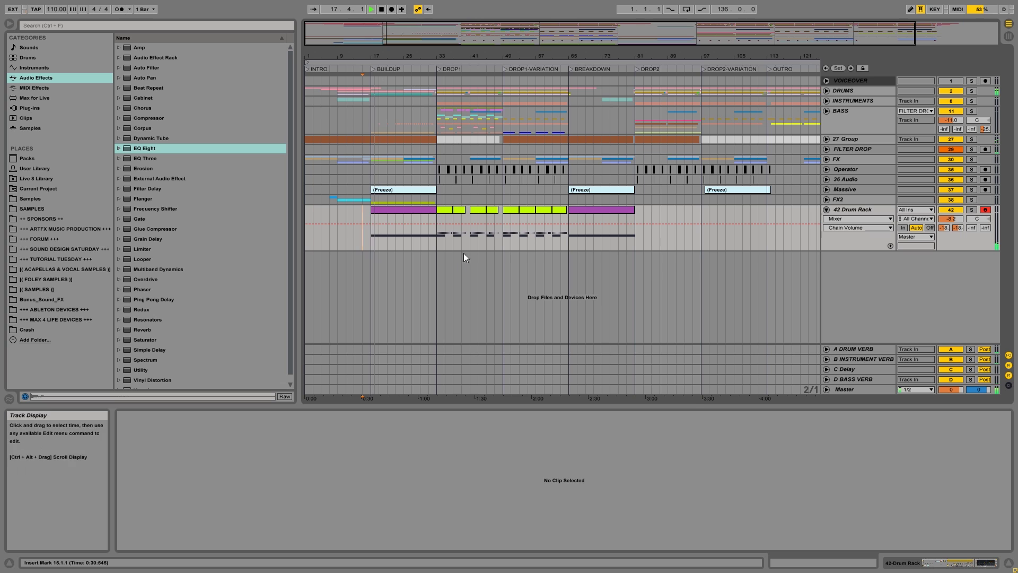
pyautogui.press('space')
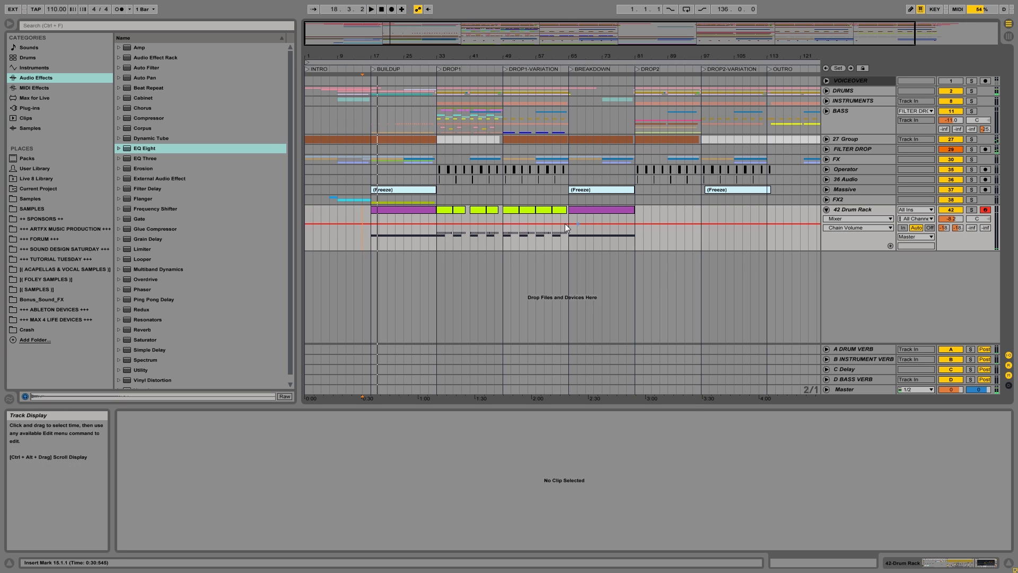
# Step: Copy the 32-bar range of Drum Rack clips from 33.1.1 to 65.1.1 to the start of DROP2 at 81.1.1
pyautogui.moveTo(592, 56); pyautogui.dragTo(592, 37)
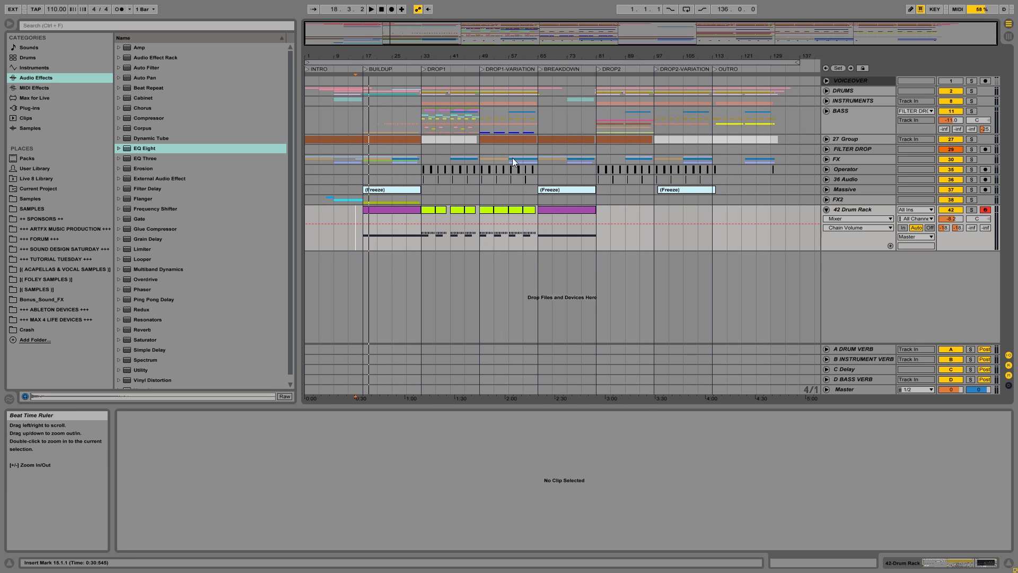
pyautogui.moveTo(421, 217); pyautogui.dragTo(533, 218)
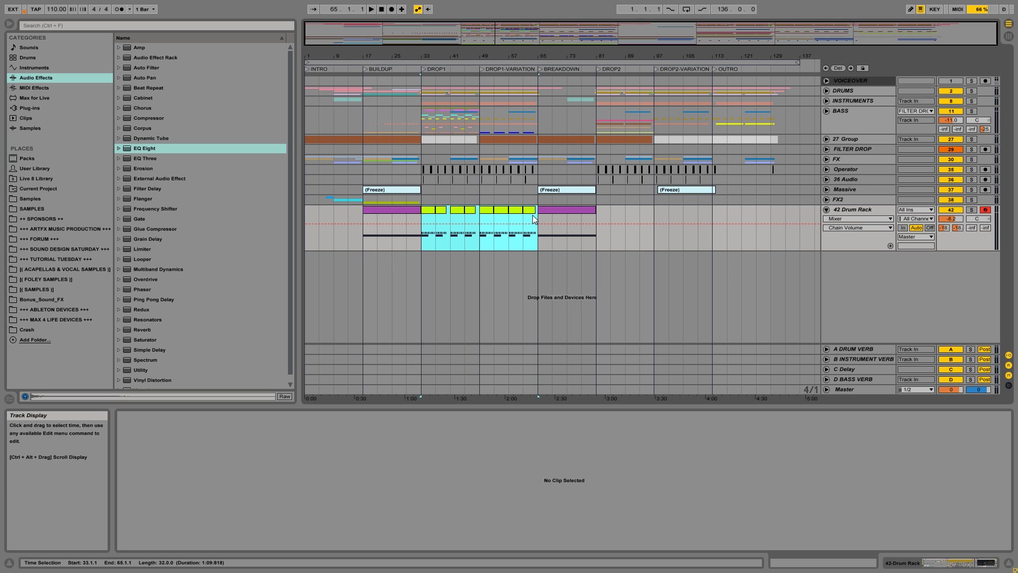
pyautogui.click(468, 215)
pyautogui.moveTo(468, 215); pyautogui.dragTo(601, 217)
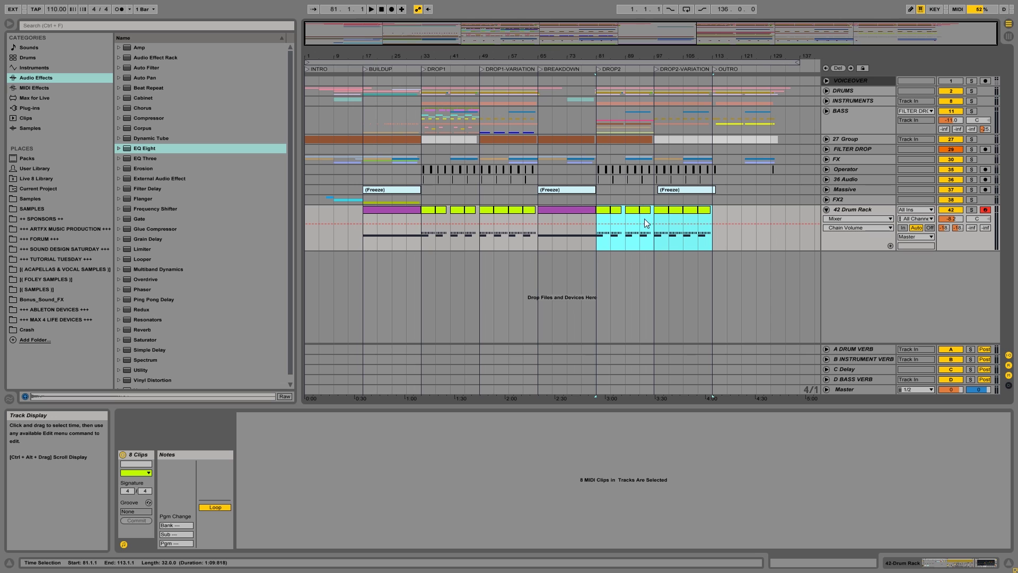
# Step: Duplicate the 16-bar DROP2-VARIATION range of Drum Rack clips into the OUTRO and shift the copies to start at 114.1.1
pyautogui.moveTo(714, 211); pyautogui.dragTo(683, 220)
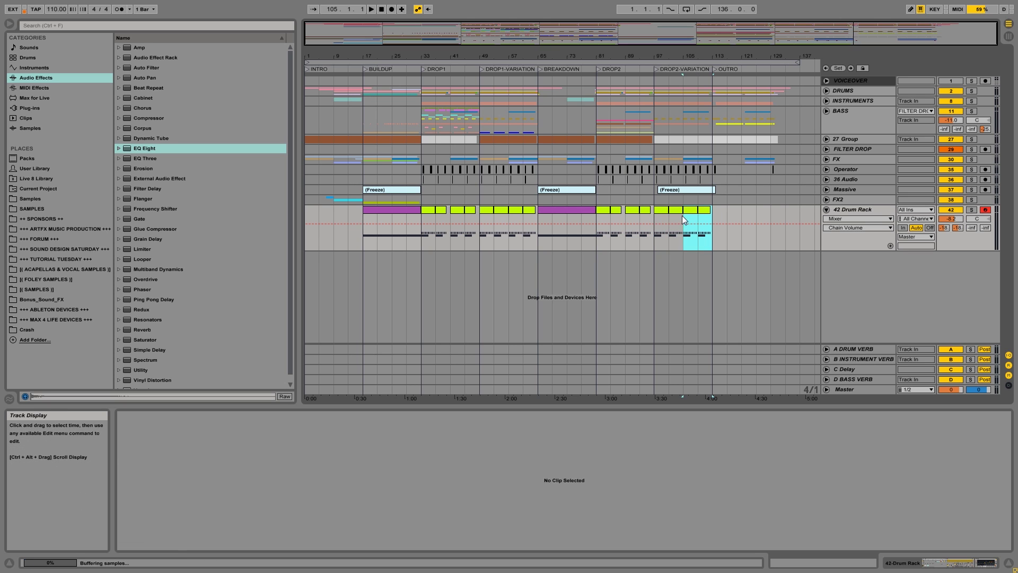
pyautogui.click(656, 222)
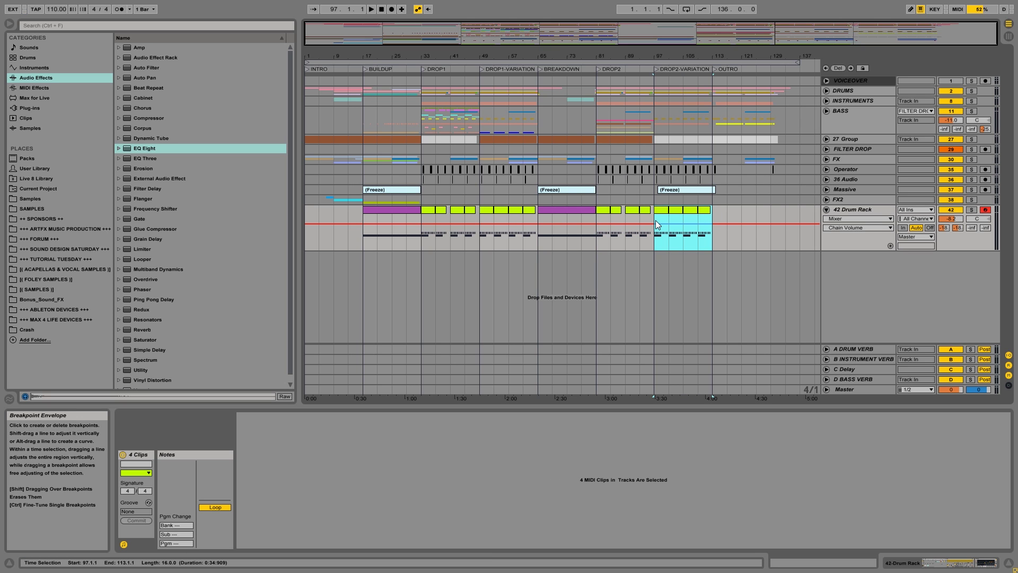
pyautogui.hotkey('ctrl', 'd')
pyautogui.moveTo(722, 54); pyautogui.dragTo(662, 138)
pyautogui.moveTo(378, 211); pyautogui.dragTo(393, 212)
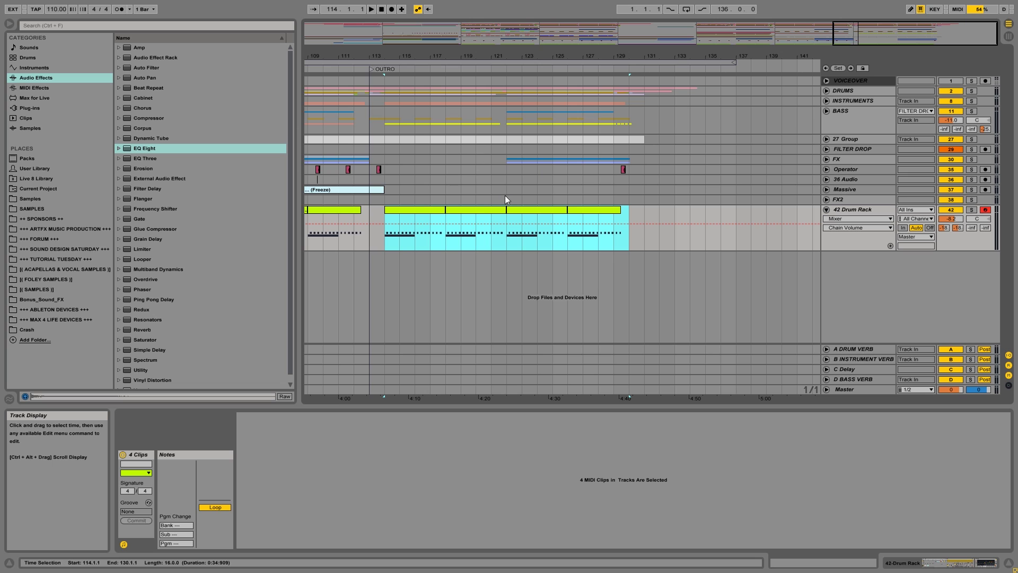
pyautogui.hscroll(-5, 462, 149)
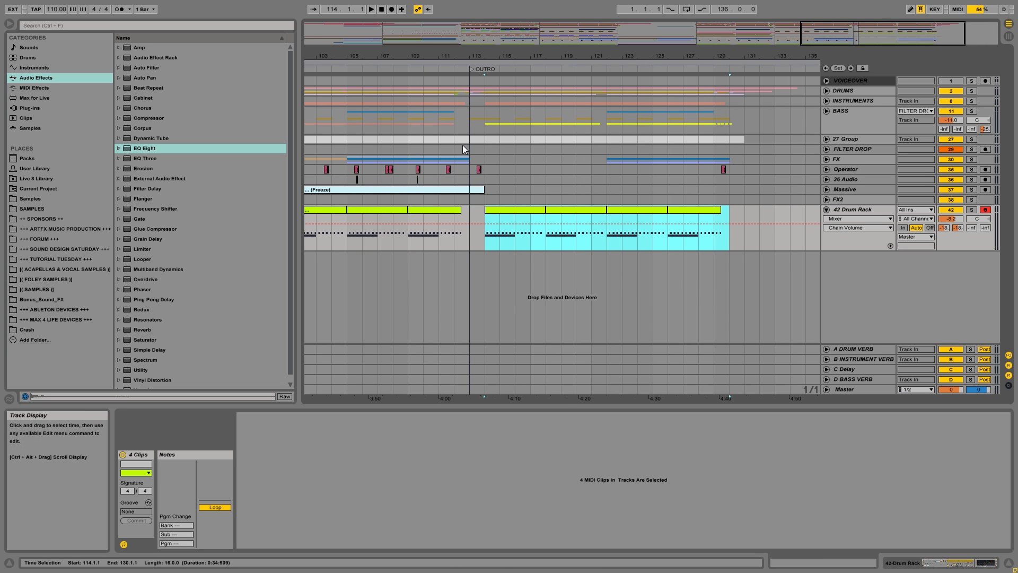
# Step: Shorten the Drum Rack clip just before the OUTRO to end at bar 112.1.1 and play back the transition
pyautogui.click(453, 223)
pyautogui.press('space')
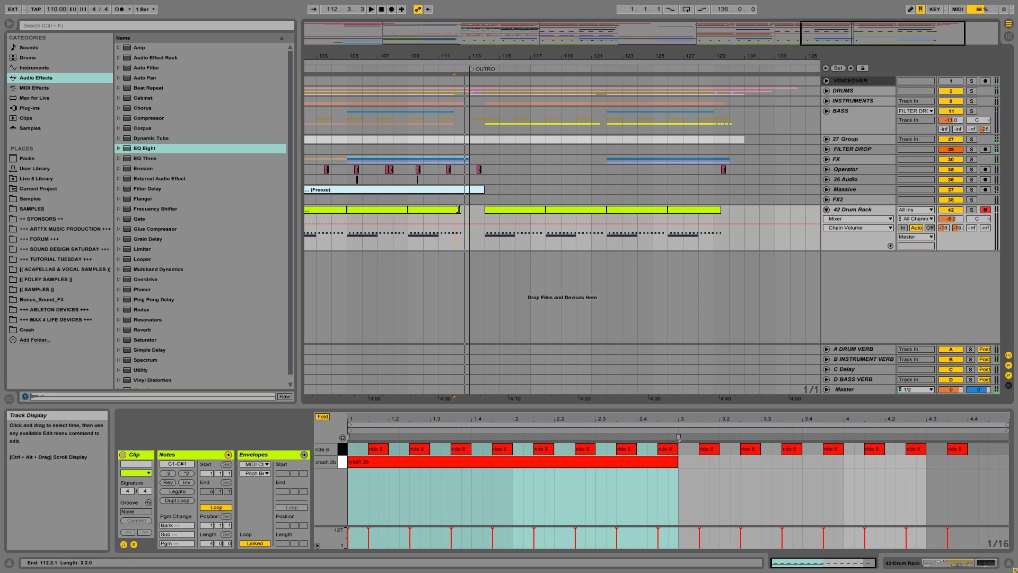
pyautogui.click(455, 212)
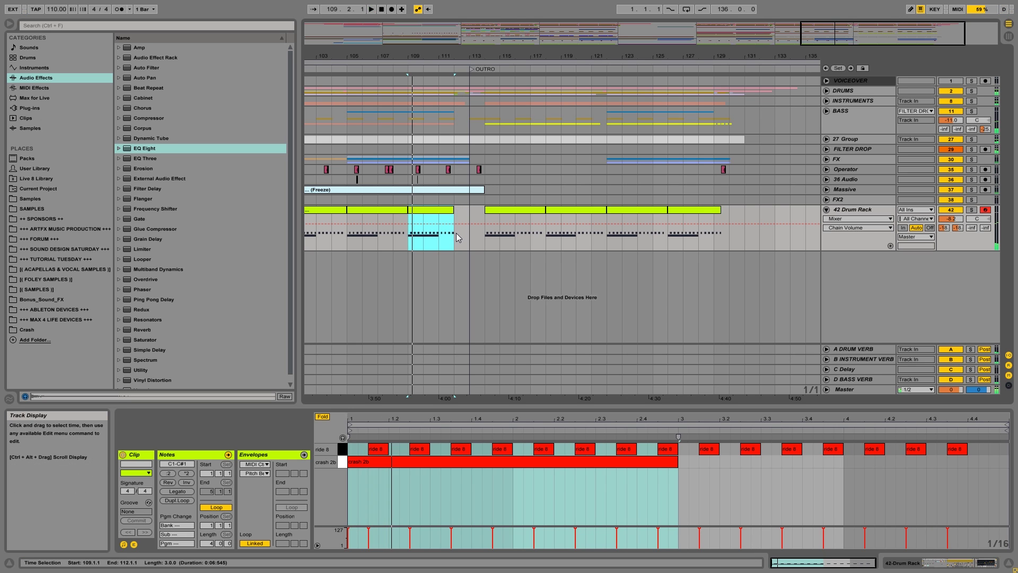
pyautogui.click(456, 234)
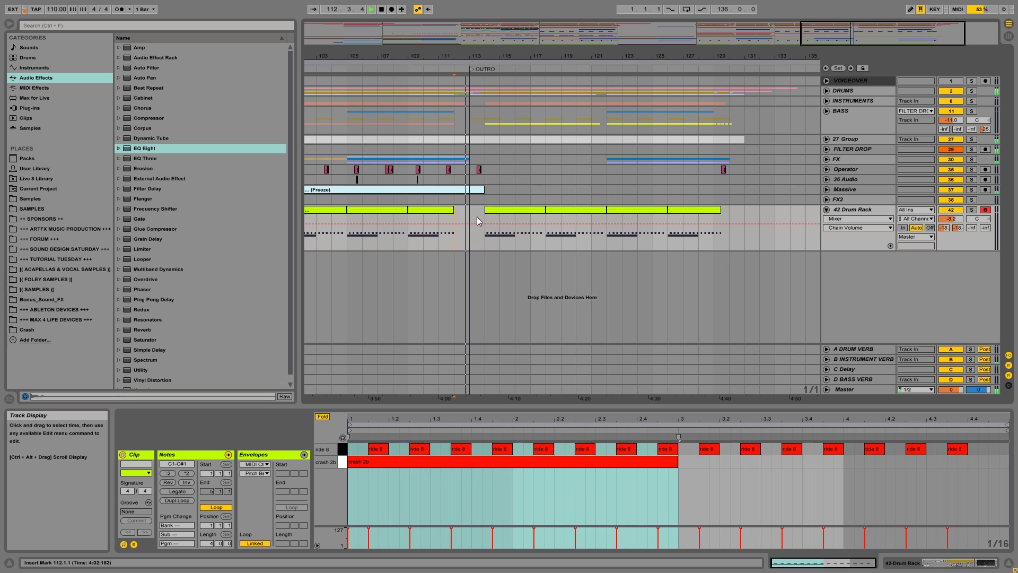
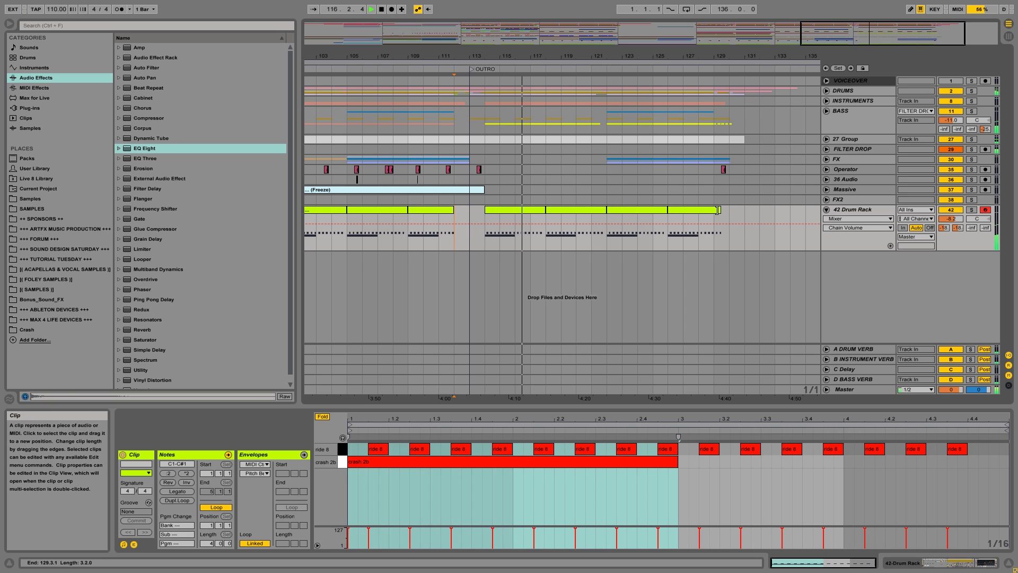
# Step: Trim the Drum Rack clip starting at bar 118 to end at 121.3.1 and audition the gap before bar 122
pyautogui.click(593, 218)
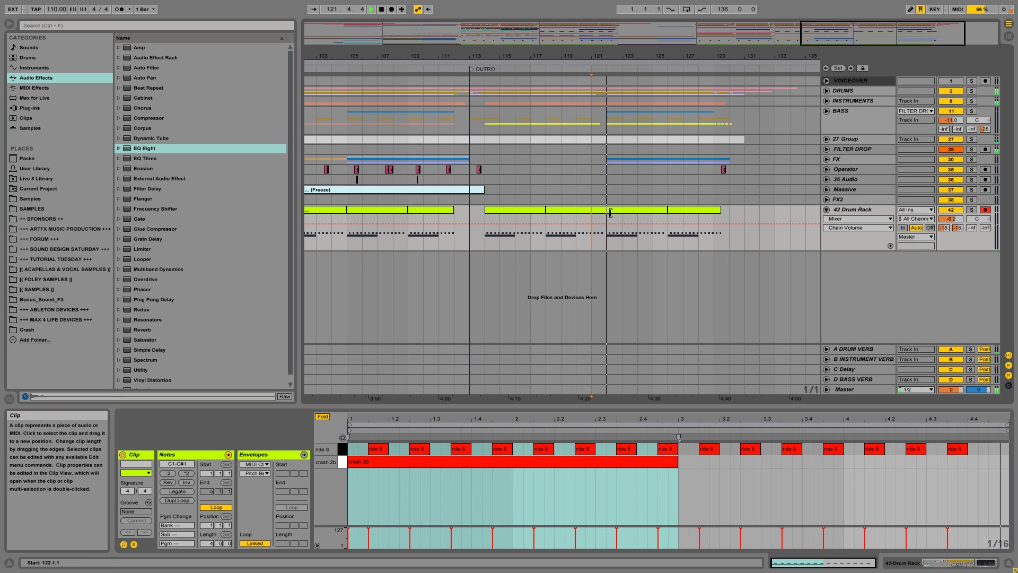
pyautogui.scroll(5, 605, 211)
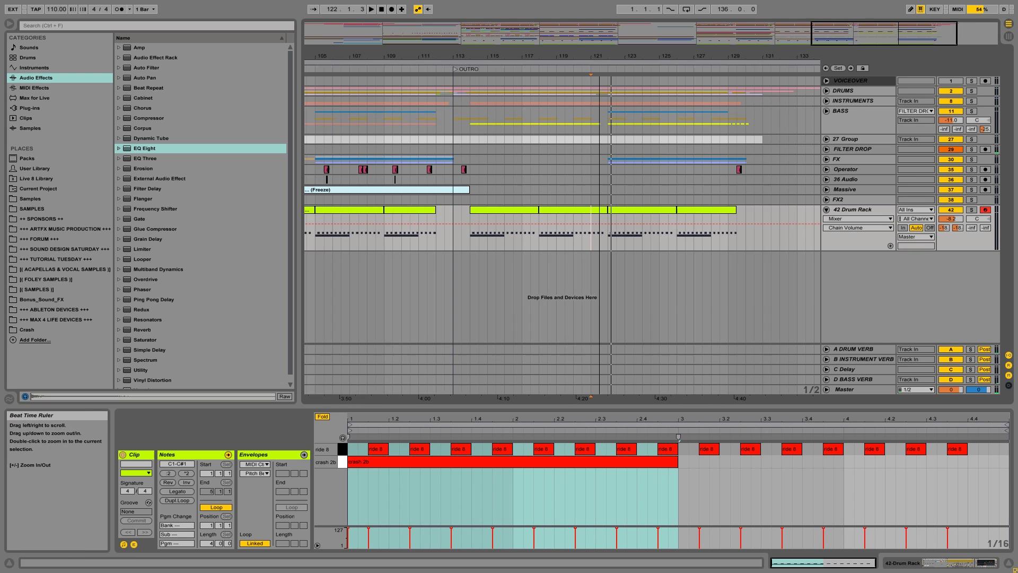
pyautogui.moveTo(623, 211); pyautogui.dragTo(600, 212)
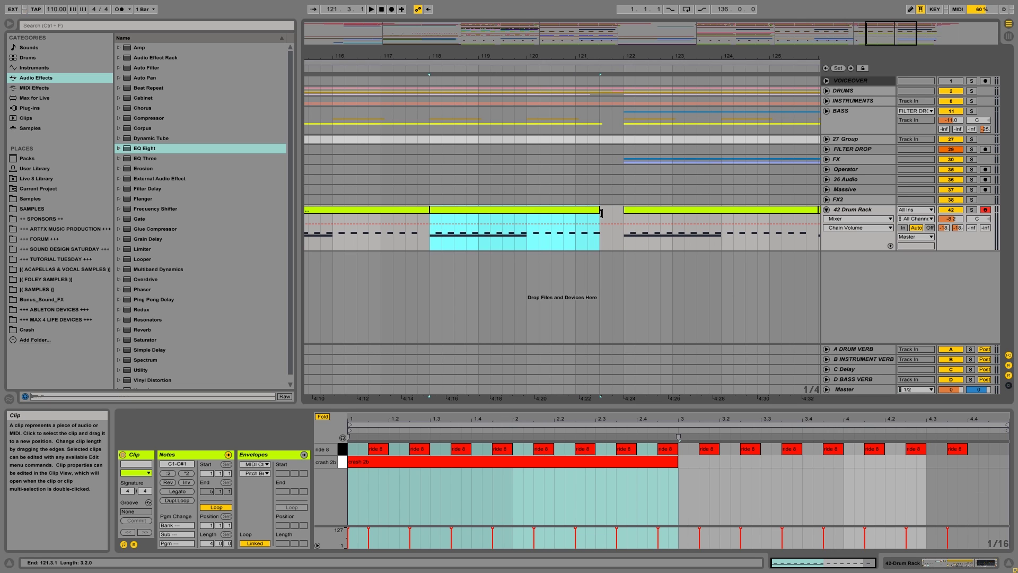
pyautogui.click(576, 221)
pyautogui.press('space')
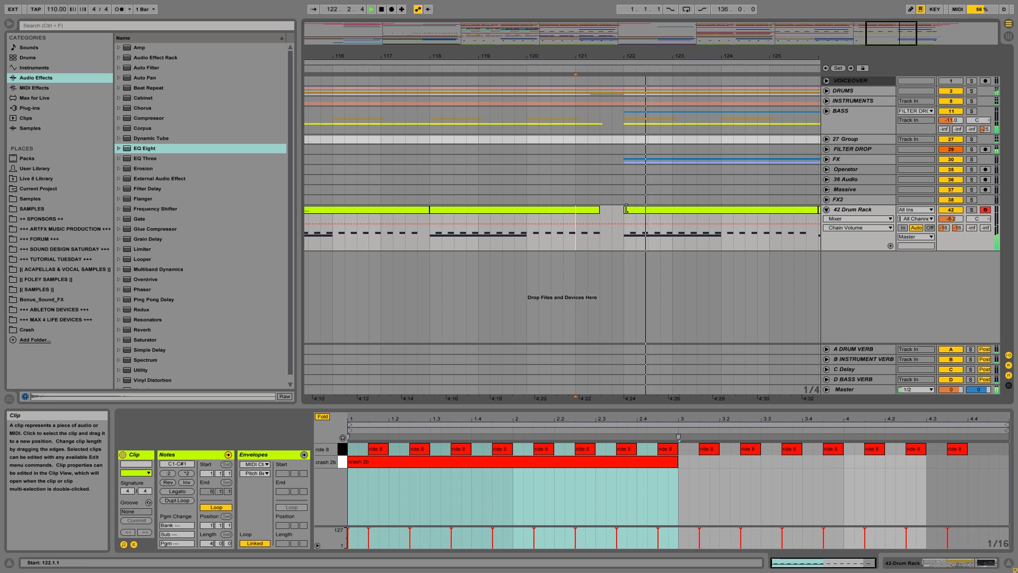
# Step: Audition the end of the outro and shorten the last Drum Rack clip to end at bar 129.1.1
pyautogui.moveTo(588, 58)
pyautogui.mouseDown()
pyautogui.moveTo(587, 90)
pyautogui.moveTo(588, 59)
pyautogui.mouseUp()
pyautogui.press('+')
pyautogui.press('+')
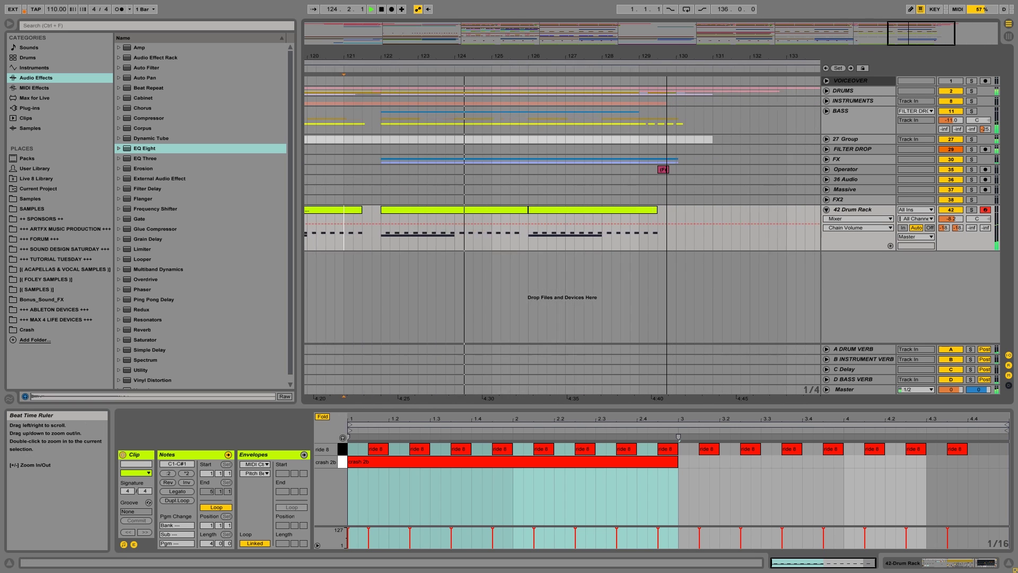
pyautogui.click(629, 233)
pyautogui.press('space')
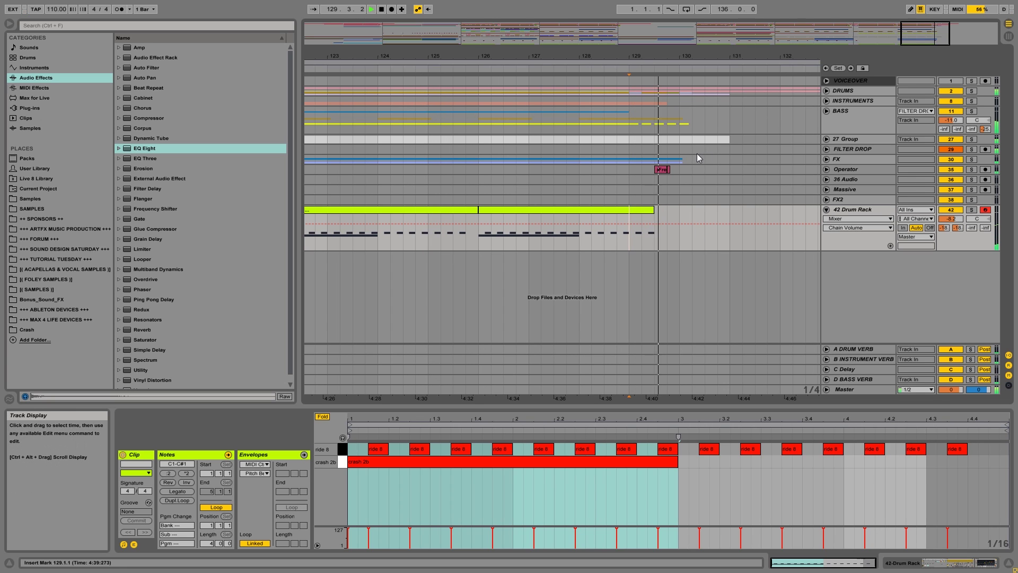
pyautogui.press('space')
pyautogui.moveTo(654, 215); pyautogui.dragTo(633, 213)
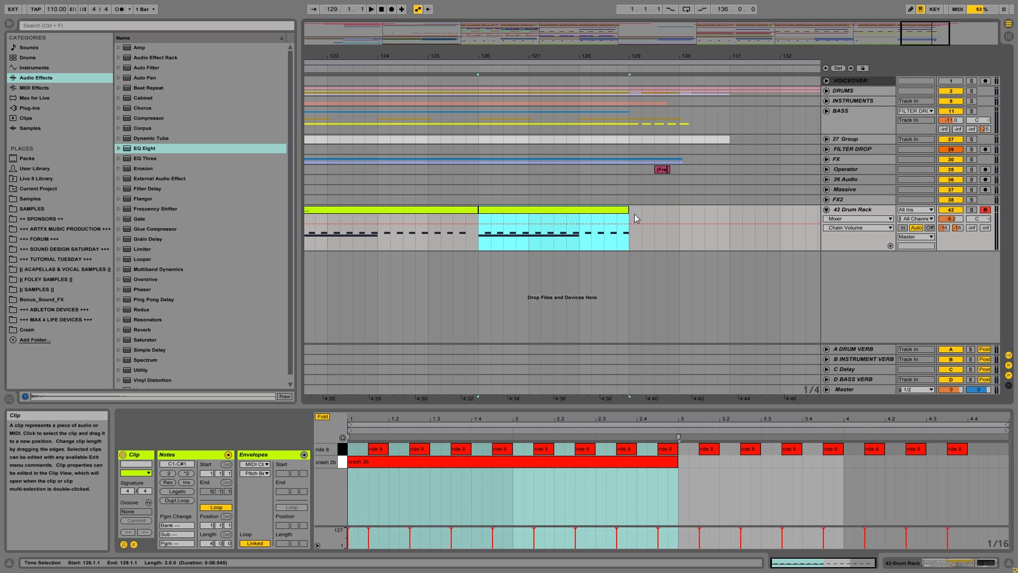
# Step: Copy the purple BREAKDOWN clip on the Drum Rack track to bar 131.1.1 after the outro clips
pyautogui.moveTo(608, 56); pyautogui.dragTo(659, 55)
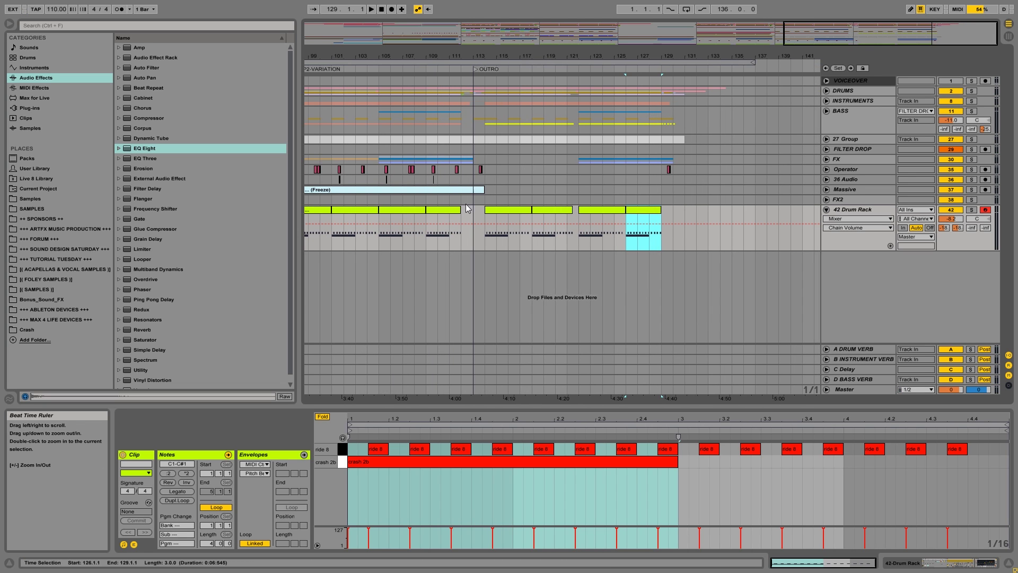
pyautogui.moveTo(534, 61); pyautogui.dragTo(566, 131)
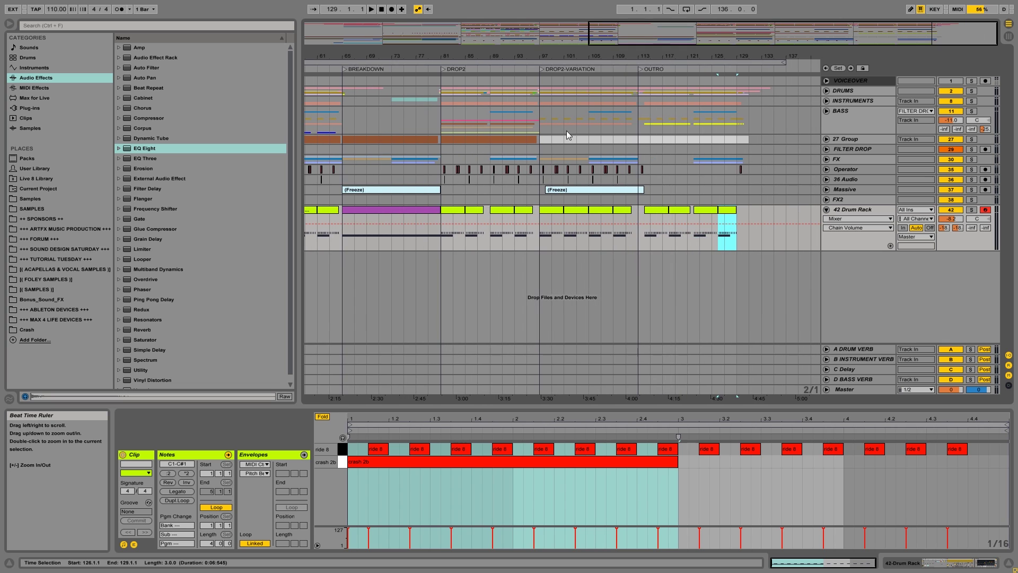
pyautogui.click(354, 210)
pyautogui.moveTo(354, 211); pyautogui.dragTo(750, 221)
pyautogui.hotkey('ctrl', 'z')
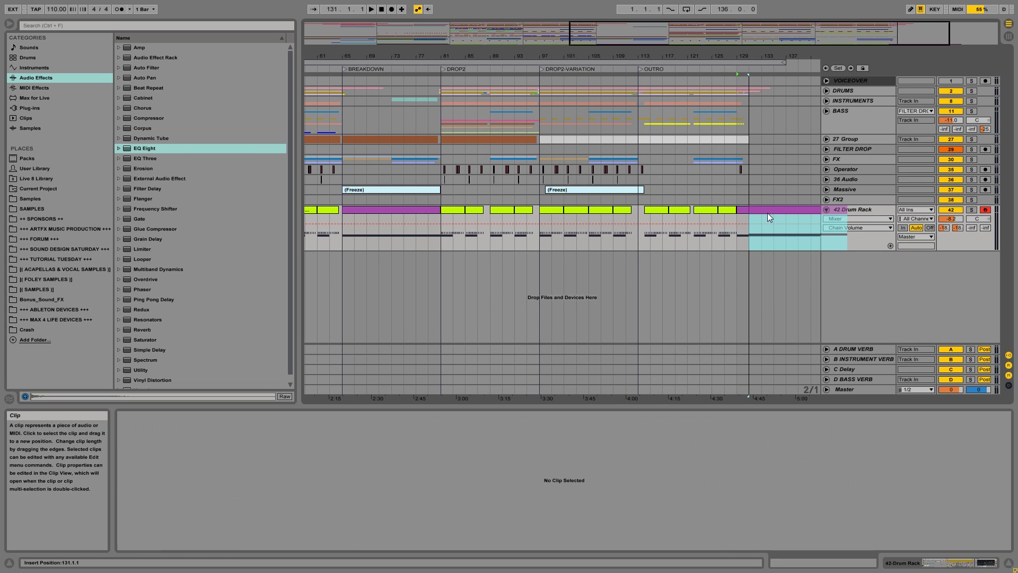
# Step: Move the copied purple clip to start at bar 130 and audition the ending from bar 128
pyautogui.click(735, 242)
pyautogui.press('space')
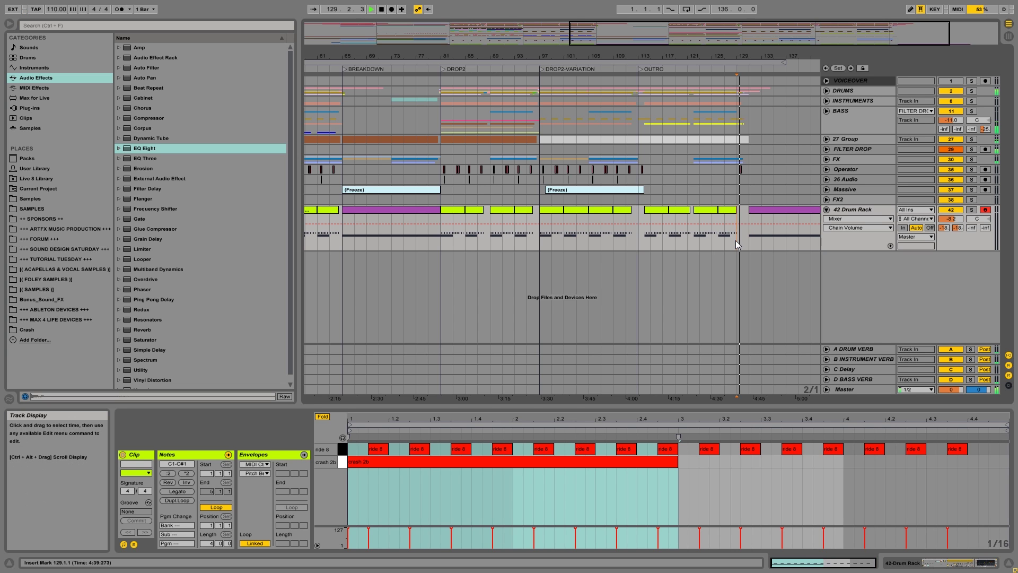
pyautogui.press('space')
pyautogui.moveTo(761, 56); pyautogui.dragTo(740, 55)
pyautogui.moveTo(691, 209); pyautogui.dragTo(660, 209)
pyautogui.click(578, 223)
pyautogui.press('space')
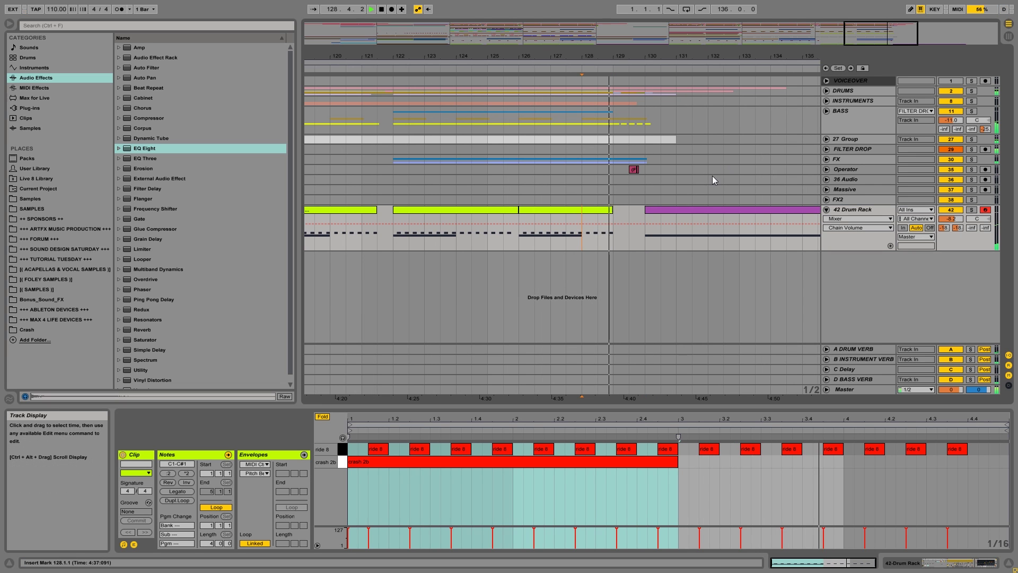
pyautogui.press('space')
# Step: Shorten the crash 2b note in the copied purple clip to a brief hit at its start, auditioning the ending
pyautogui.click(682, 209)
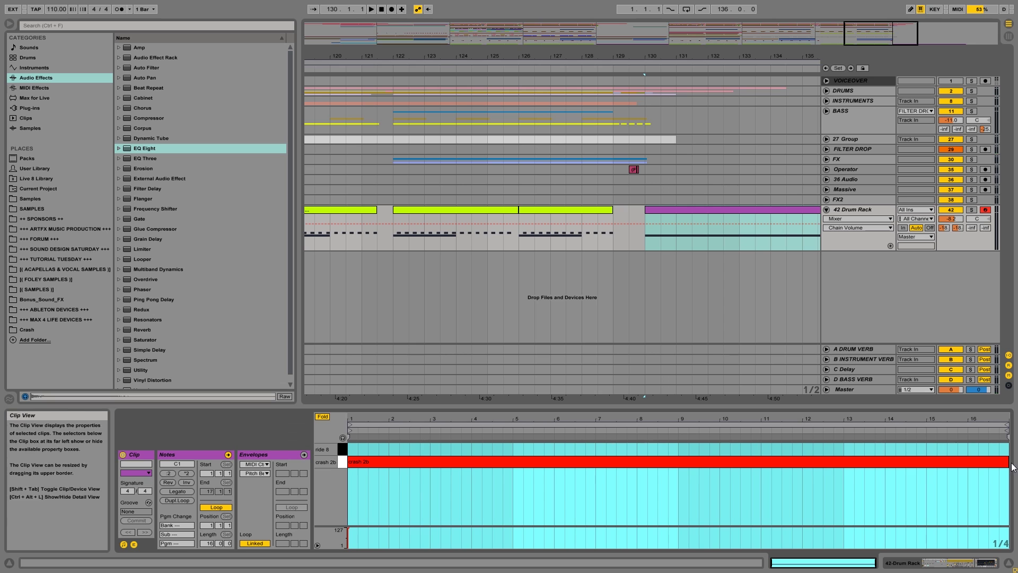
pyautogui.moveTo(540, 451); pyautogui.dragTo(369, 451)
pyautogui.click(642, 241)
pyautogui.press('space')
pyautogui.press('space')
pyautogui.moveTo(368, 461); pyautogui.dragTo(351, 463)
pyautogui.press('space')
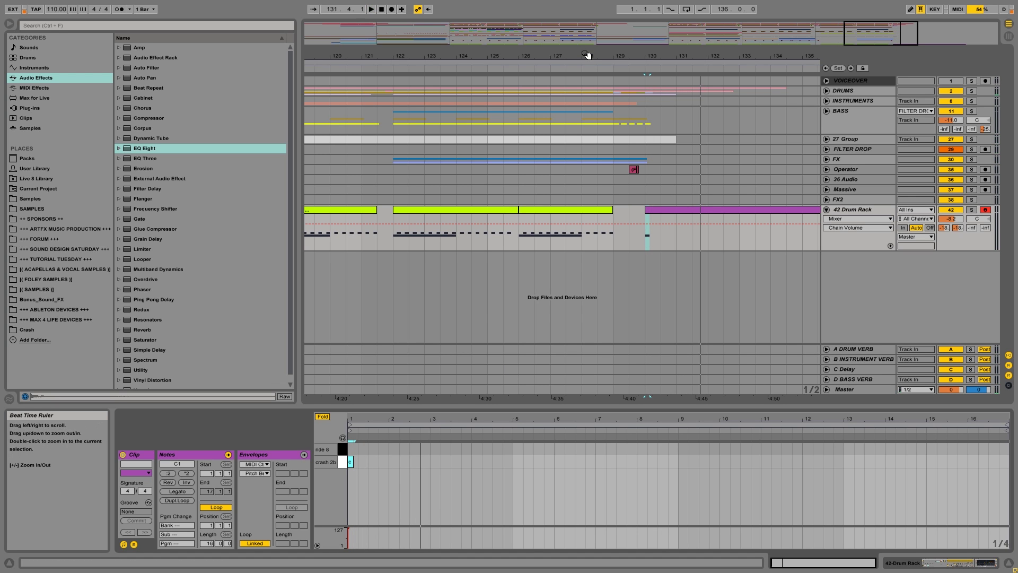
# Step: Fold the Drum Rack track, insert a new audio track, place it first inside the FX2 group and select it
pyautogui.moveTo(587, 55); pyautogui.dragTo(587, 27)
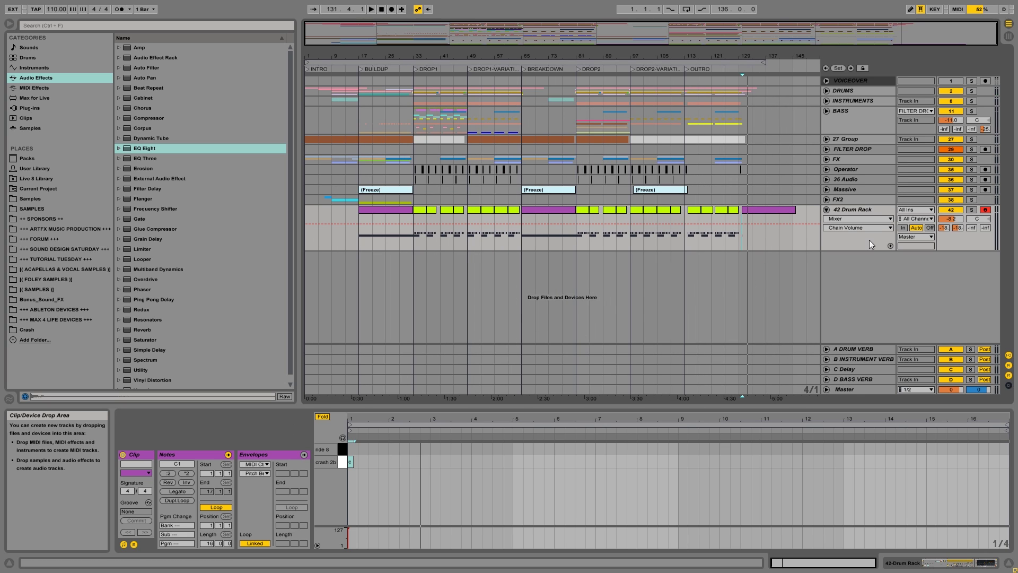
pyautogui.click(850, 210)
pyautogui.click(826, 209)
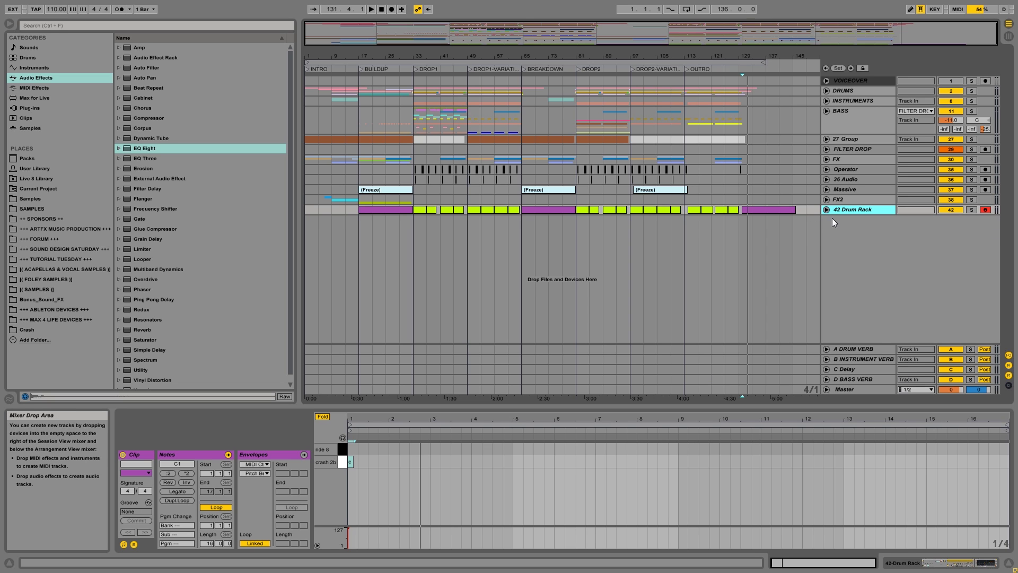
pyautogui.rightClick(866, 249)
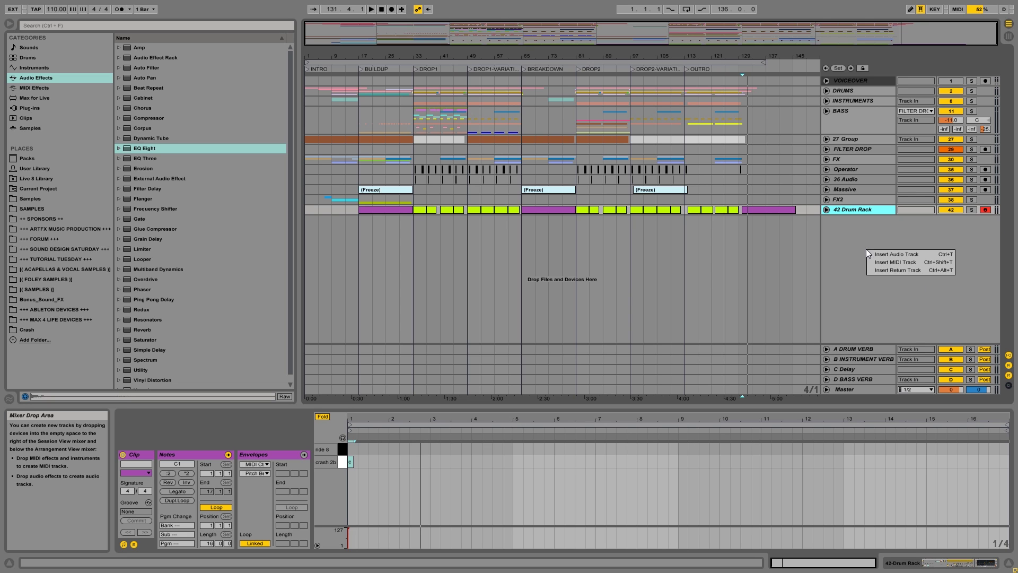
pyautogui.click(902, 254)
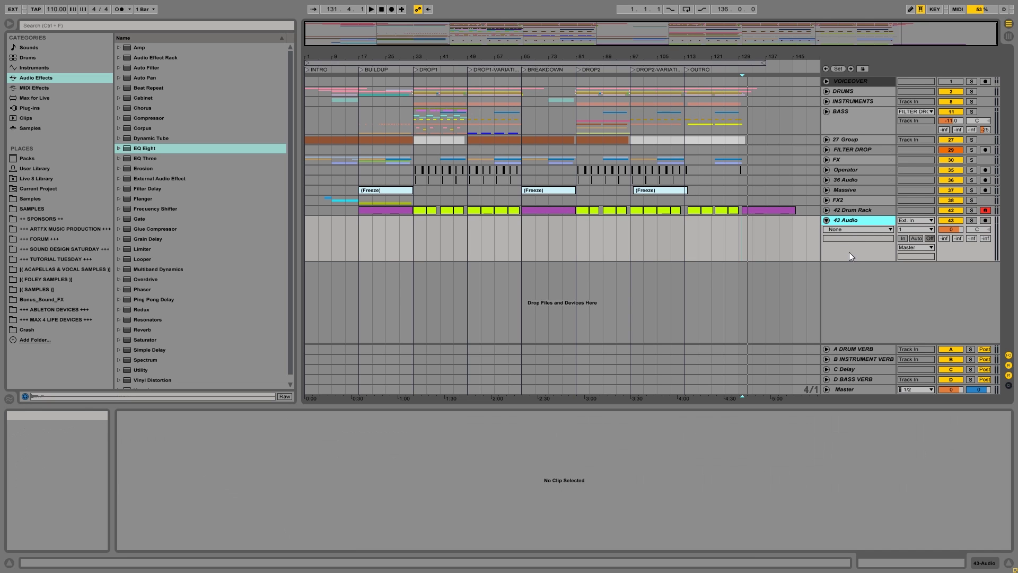
pyautogui.click(844, 200)
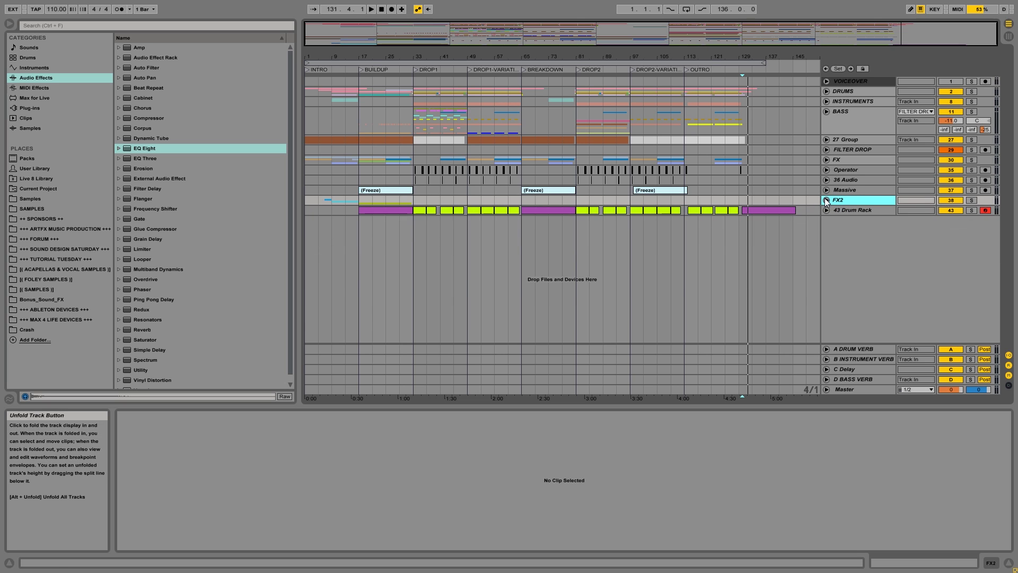
pyautogui.click(826, 200)
pyautogui.click(858, 240)
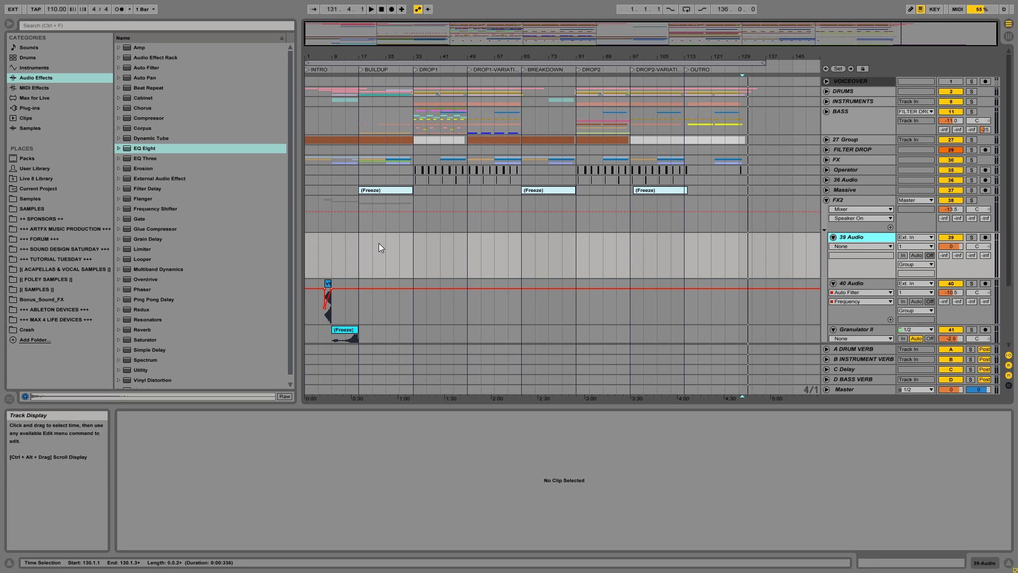
# Step: Browse the FOLEY SAMPLES place and open the Tools folder inside Sound effects package
pyautogui.click(45, 281)
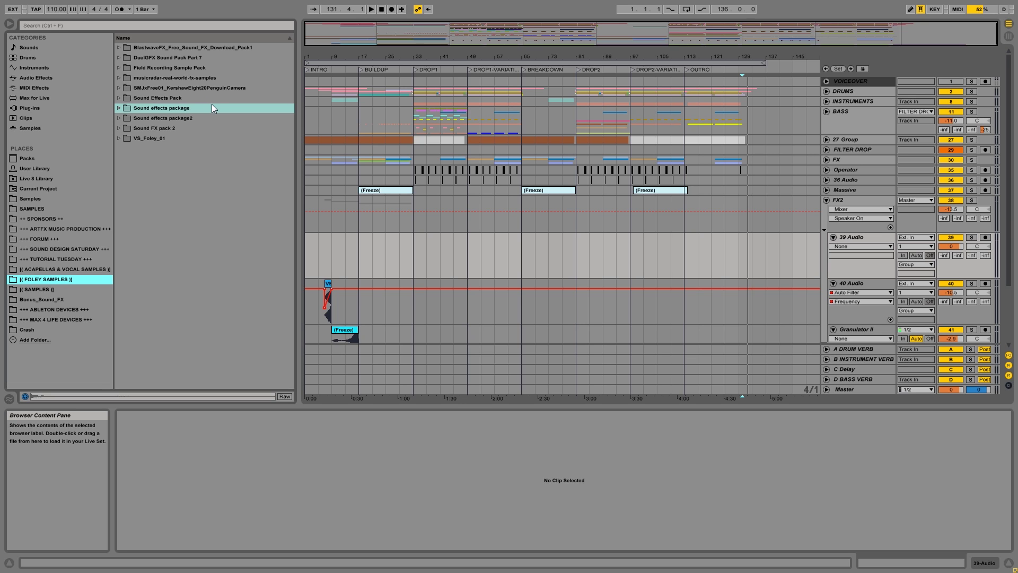
pyautogui.click(119, 88)
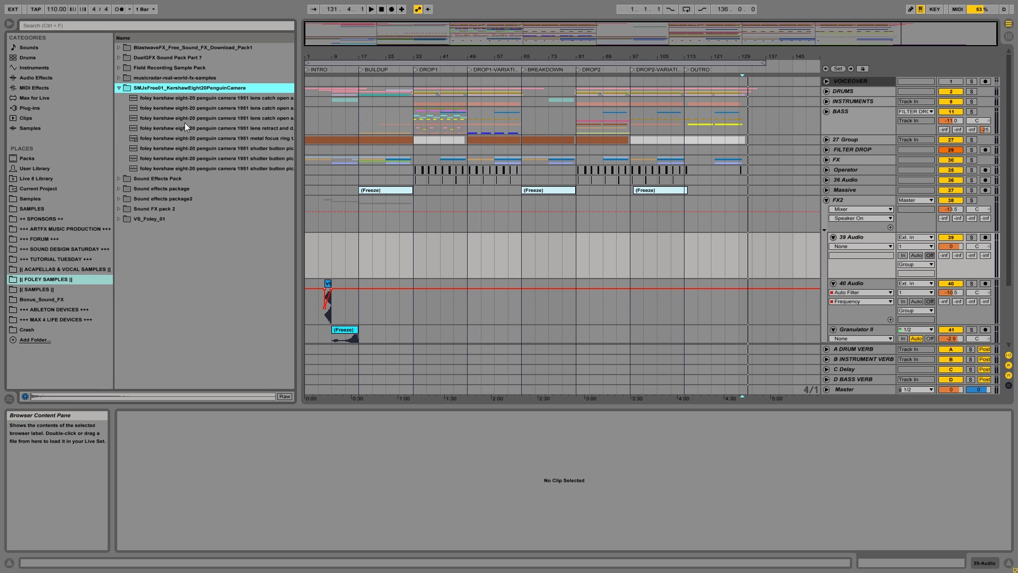
pyautogui.click(119, 88)
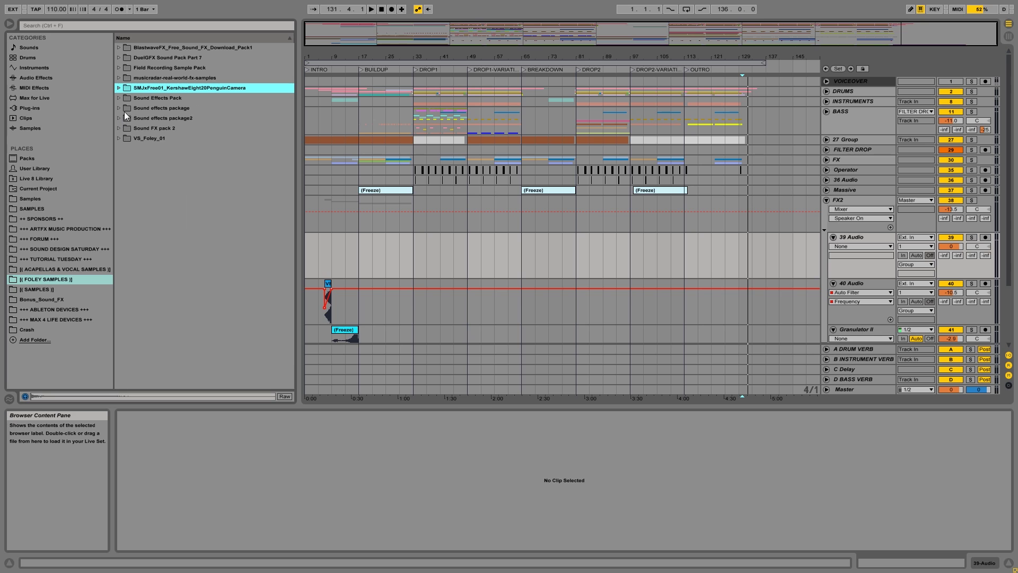
pyautogui.click(121, 107)
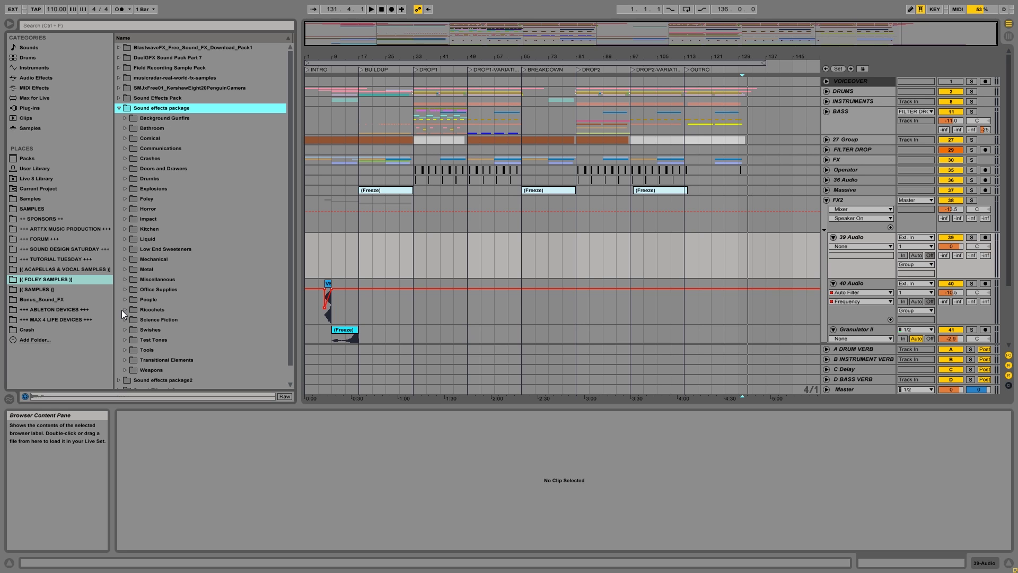
pyautogui.click(125, 350)
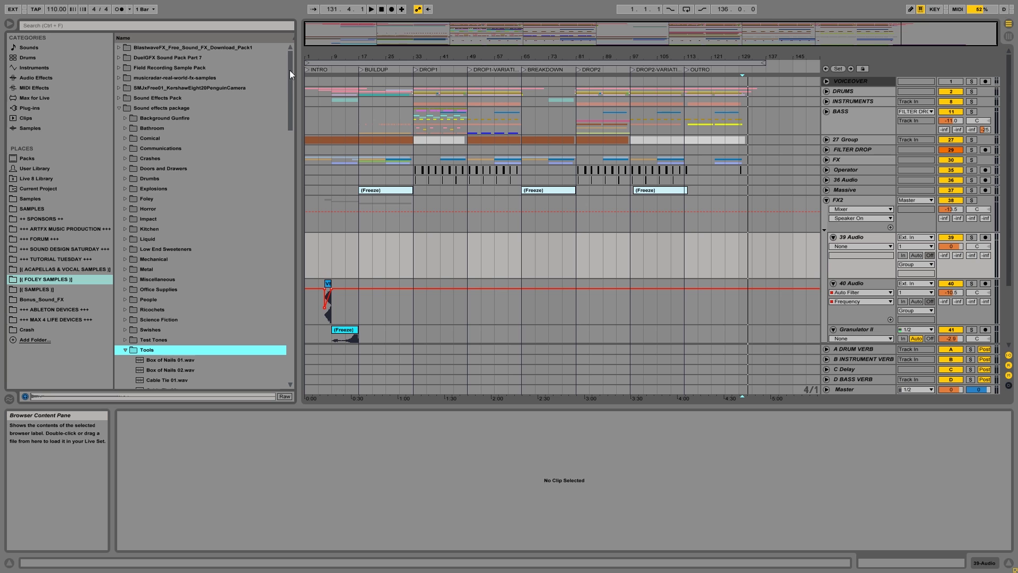
# Step: Audition cordless electric drill and electric staple gun samples in the Tools folder
pyautogui.moveTo(290, 69); pyautogui.dragTo(290, 147)
pyautogui.click(170, 191)
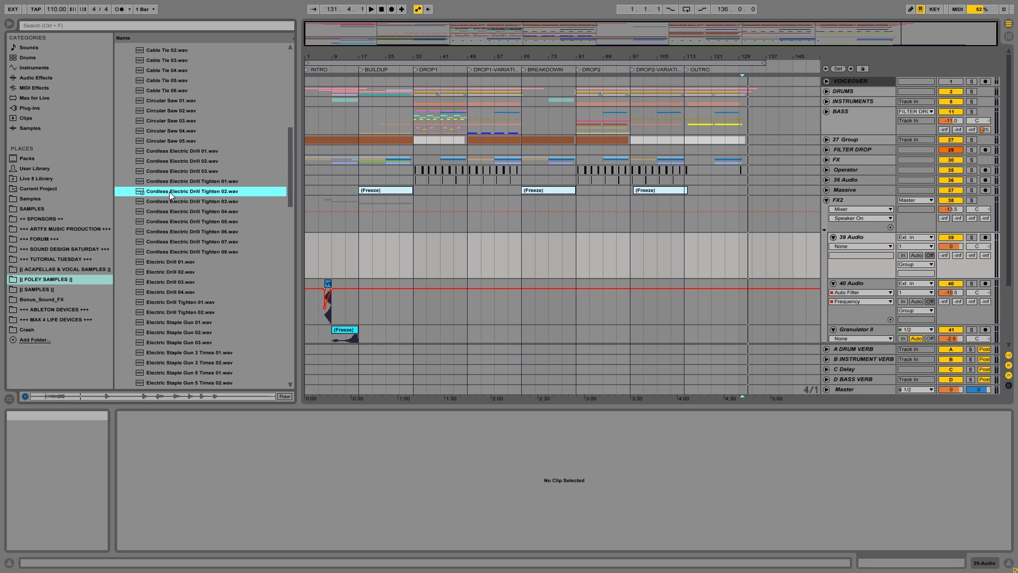
pyautogui.click(200, 247)
pyautogui.scroll(-3, 212, 239)
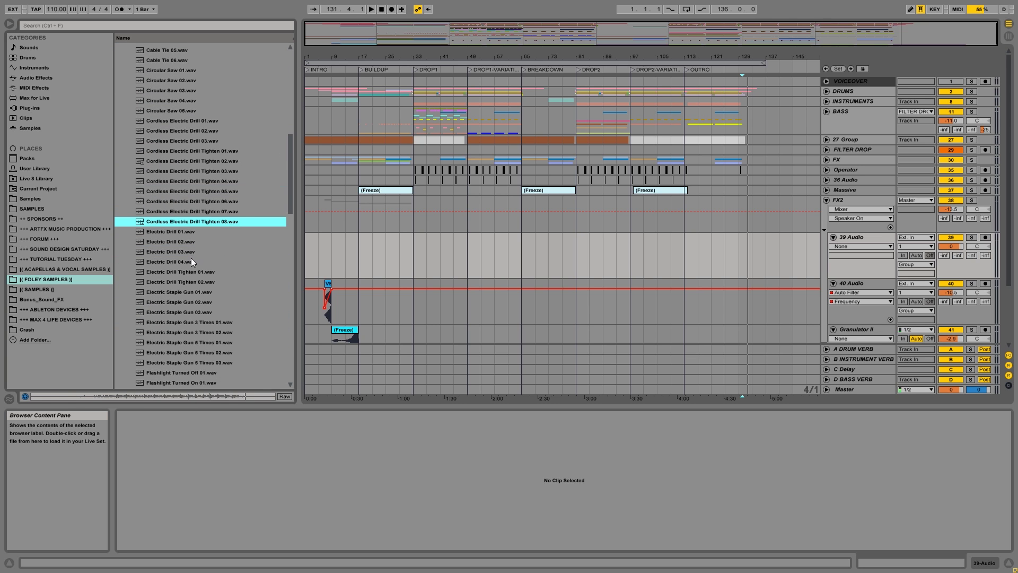
pyautogui.click(175, 311)
pyautogui.scroll(-4, 180, 307)
pyautogui.click(186, 301)
pyautogui.scroll(-2, 192, 298)
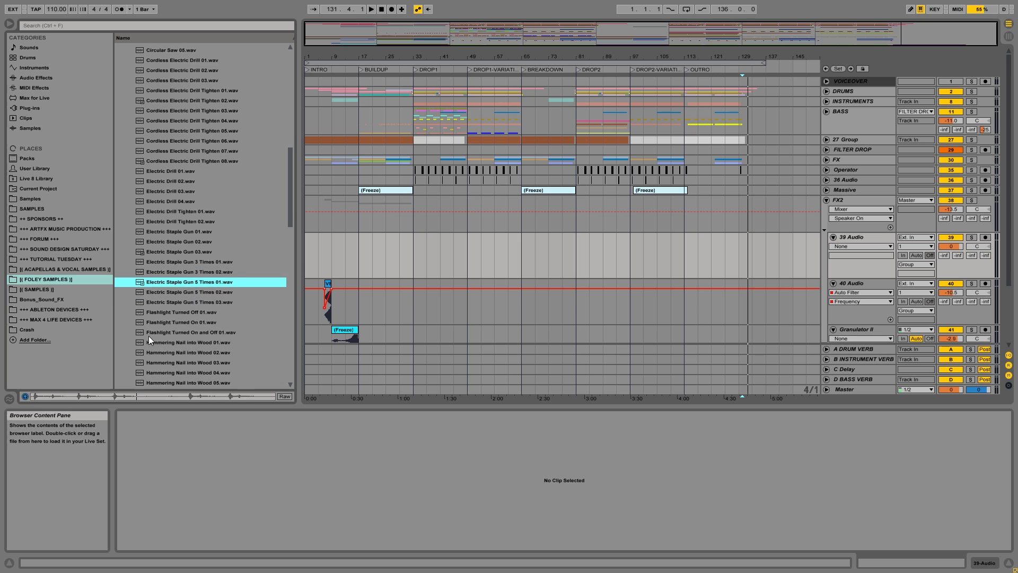
pyautogui.click(149, 335)
# Step: Collapse the Tools folder and open the Drumbs folder in Sound effects package
pyautogui.moveTo(291, 177); pyautogui.dragTo(301, 112)
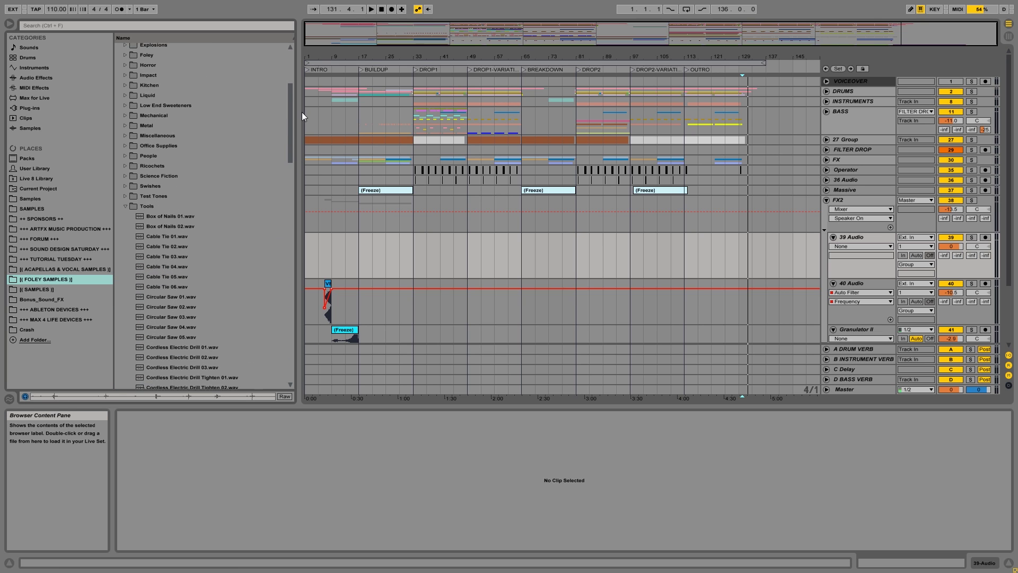
pyautogui.click(119, 209)
pyautogui.click(126, 209)
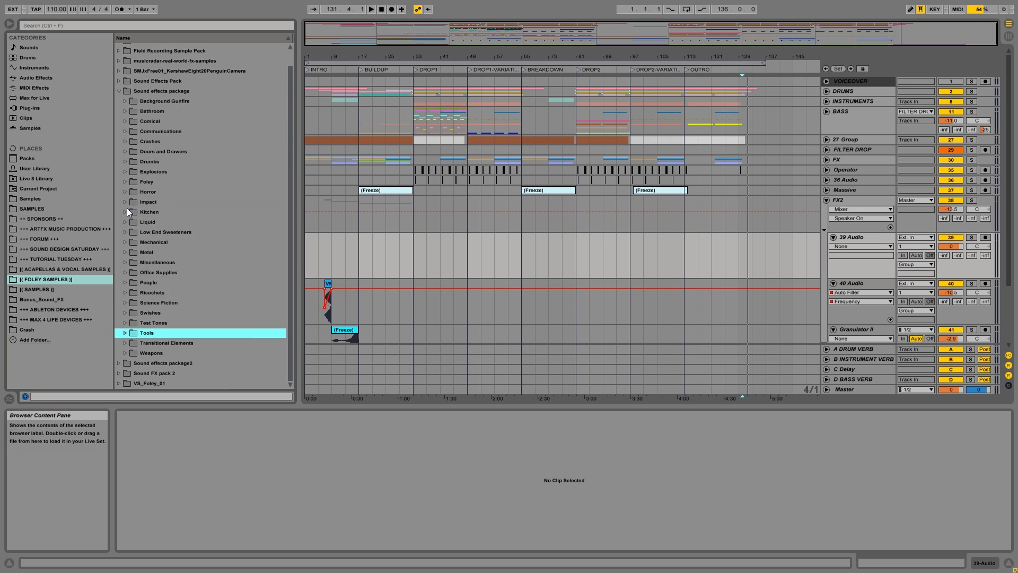
pyautogui.click(126, 160)
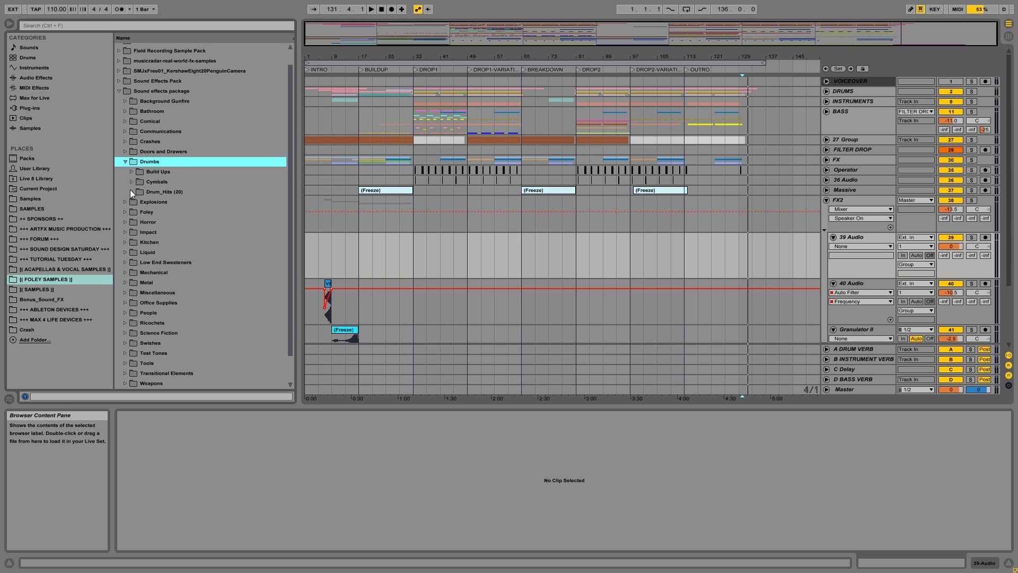
# Step: Open the Drum_Hits folder and audition several short hits and hard kick drum samples
pyautogui.click(131, 192)
pyautogui.click(196, 281)
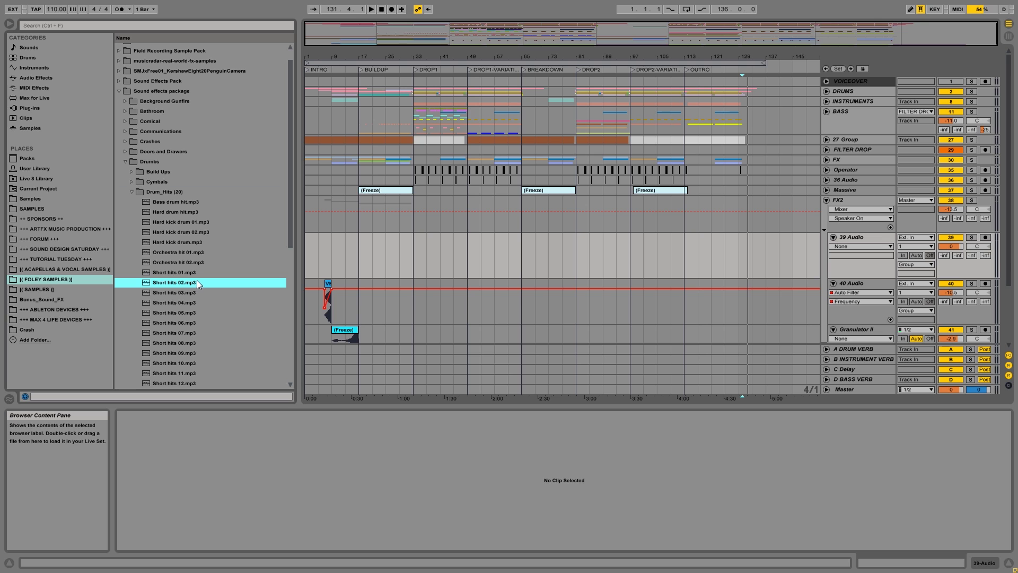
pyautogui.click(193, 332)
pyautogui.click(165, 232)
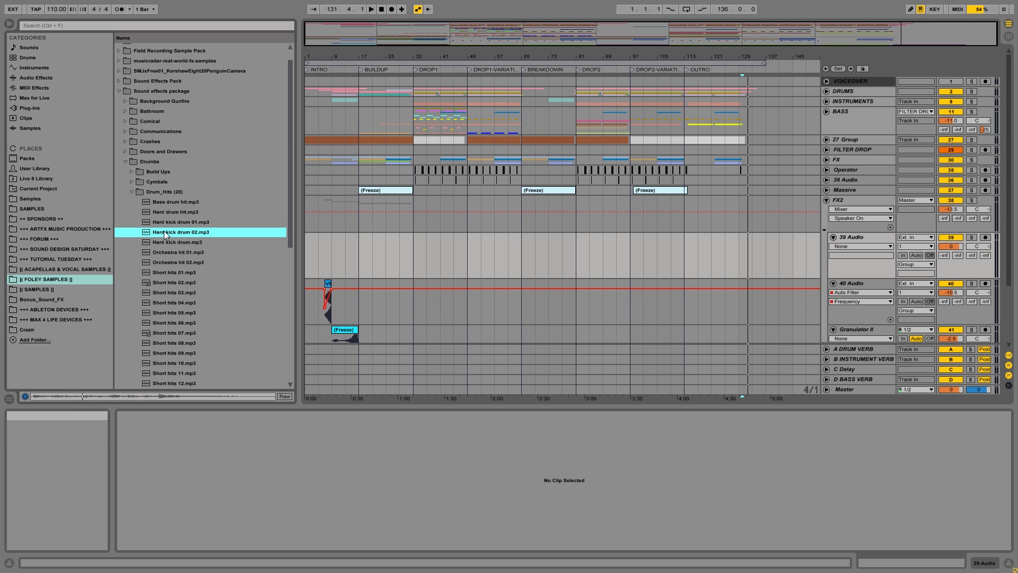
pyautogui.moveTo(291, 123); pyautogui.dragTo(295, 241)
pyautogui.click(196, 178)
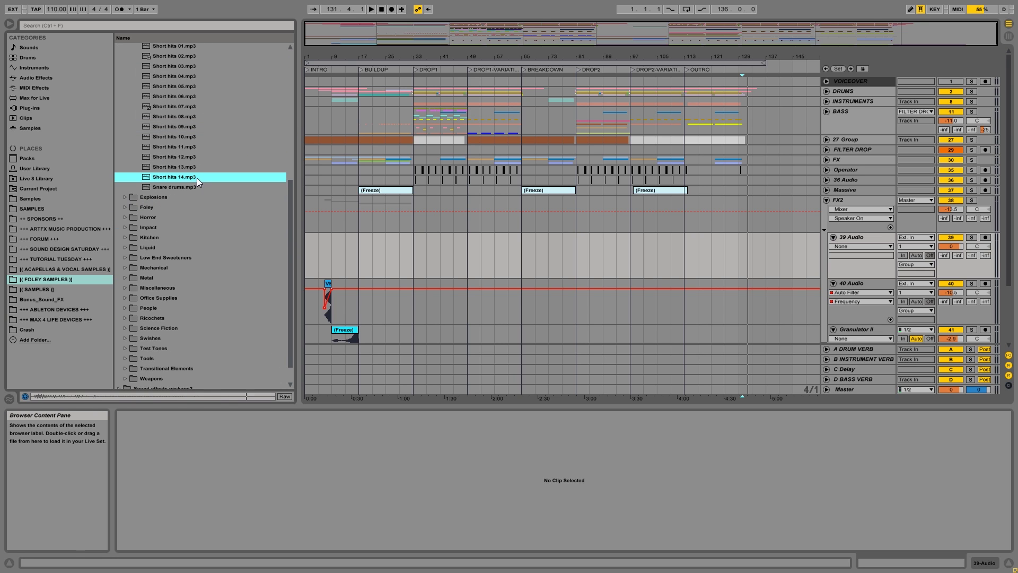
# Step: Open the Impact folder of the Sound effects package and audition Double take.mp3 and Evil crack 03.mp3
pyautogui.click(125, 227)
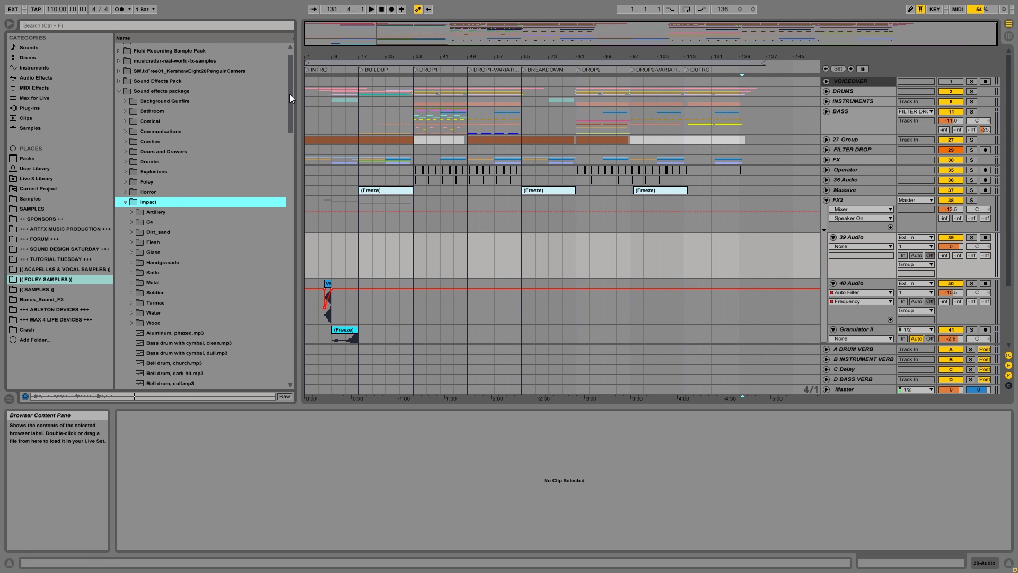
pyautogui.moveTo(290, 93); pyautogui.dragTo(289, 150)
pyautogui.click(171, 159)
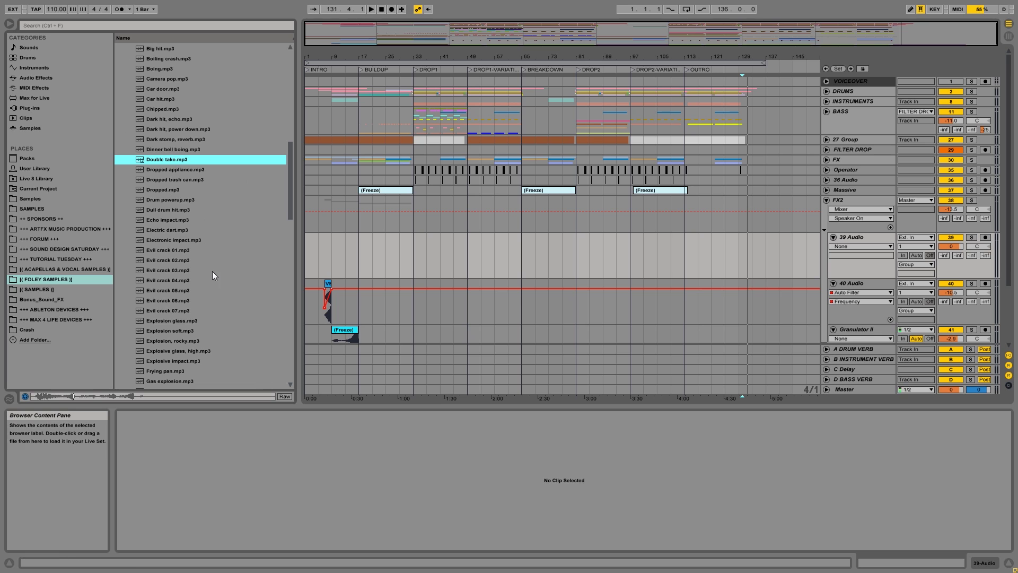
pyautogui.click(192, 269)
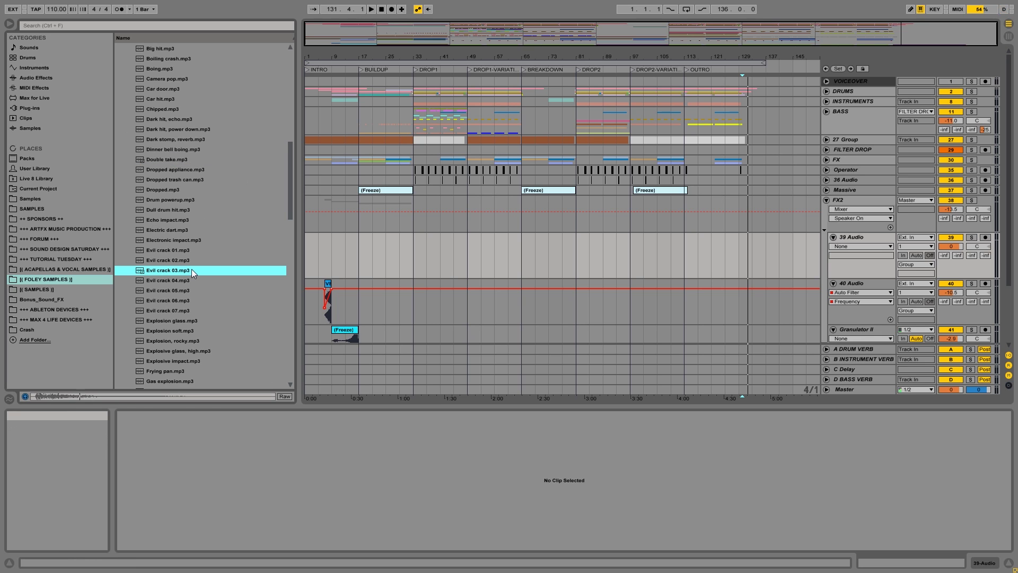
# Step: Place Double take.mp3 on the 39 Audio track at the start of DROP1 and move its start marker to the first transient
pyautogui.click(156, 161)
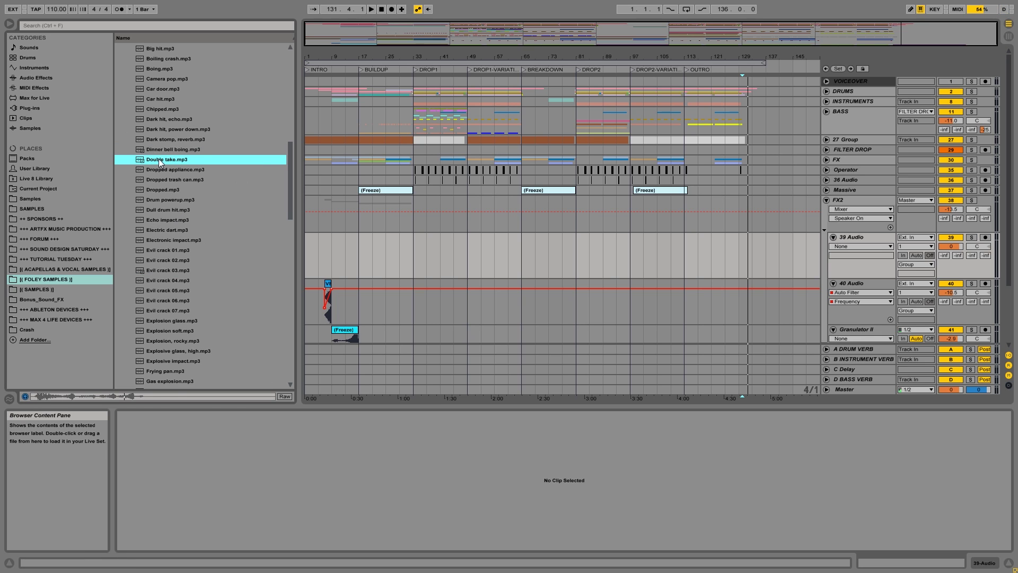
pyautogui.moveTo(159, 162)
pyautogui.mouseDown()
pyautogui.moveTo(377, 229)
pyautogui.moveTo(374, 256)
pyautogui.moveTo(416, 252)
pyautogui.mouseUp()
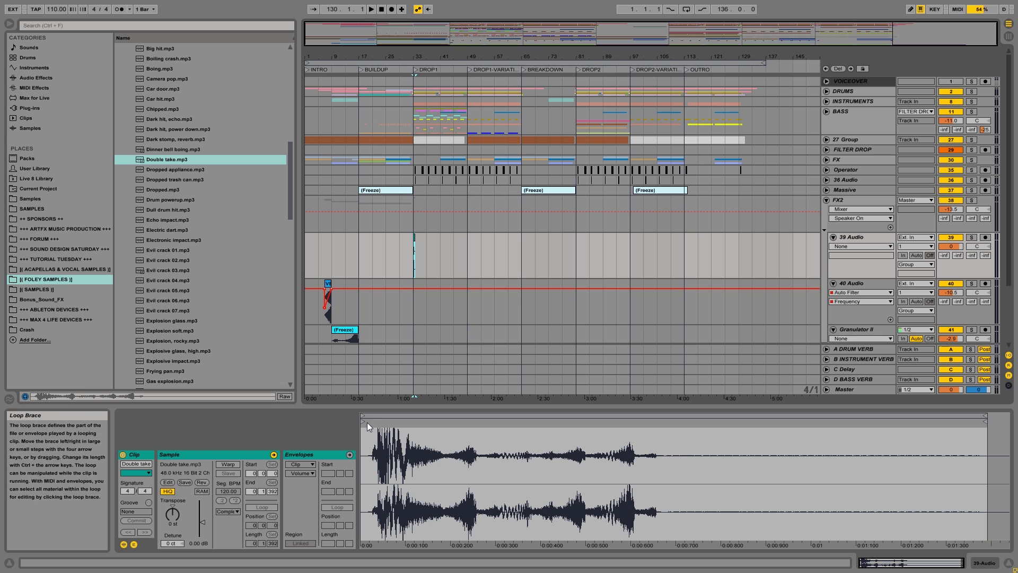
pyautogui.moveTo(366, 421); pyautogui.dragTo(379, 422)
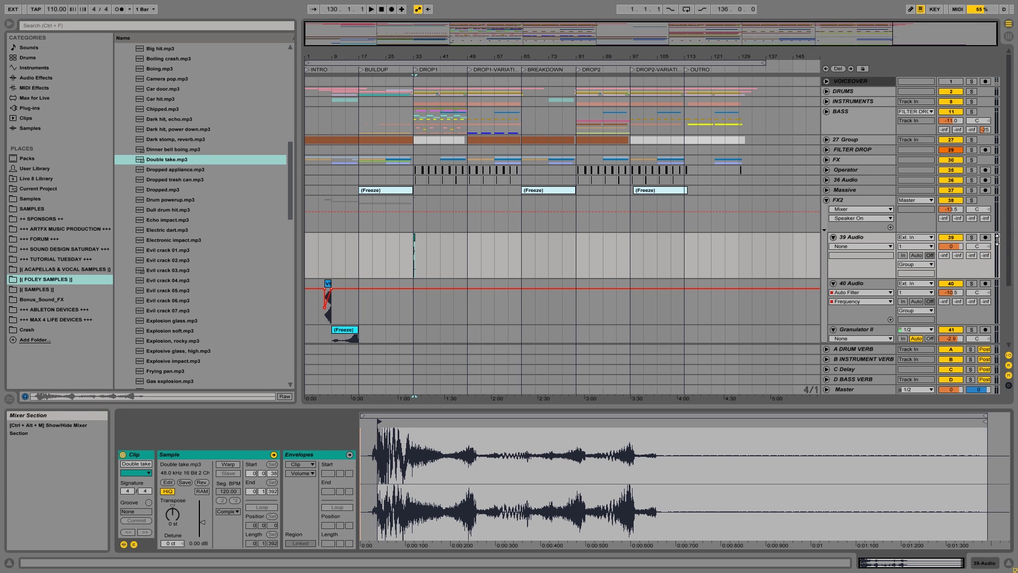
# Step: Solo the 39 Audio track and set its volume to -3.5 dB while playing the Double take clip
pyautogui.click(972, 237)
pyautogui.moveTo(954, 246); pyautogui.dragTo(966, 250)
pyautogui.press('space')
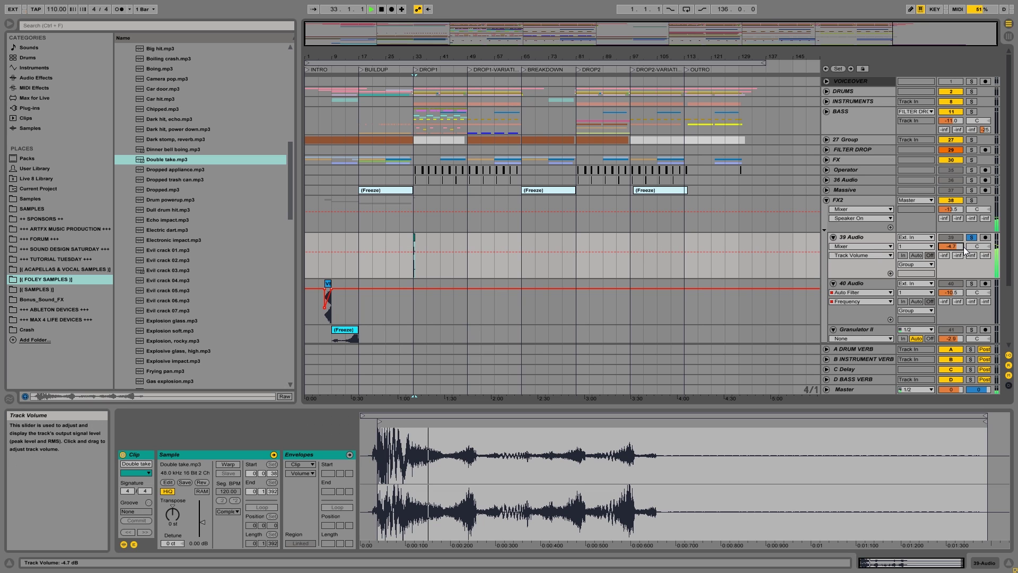
pyautogui.press('space')
pyautogui.press('space')
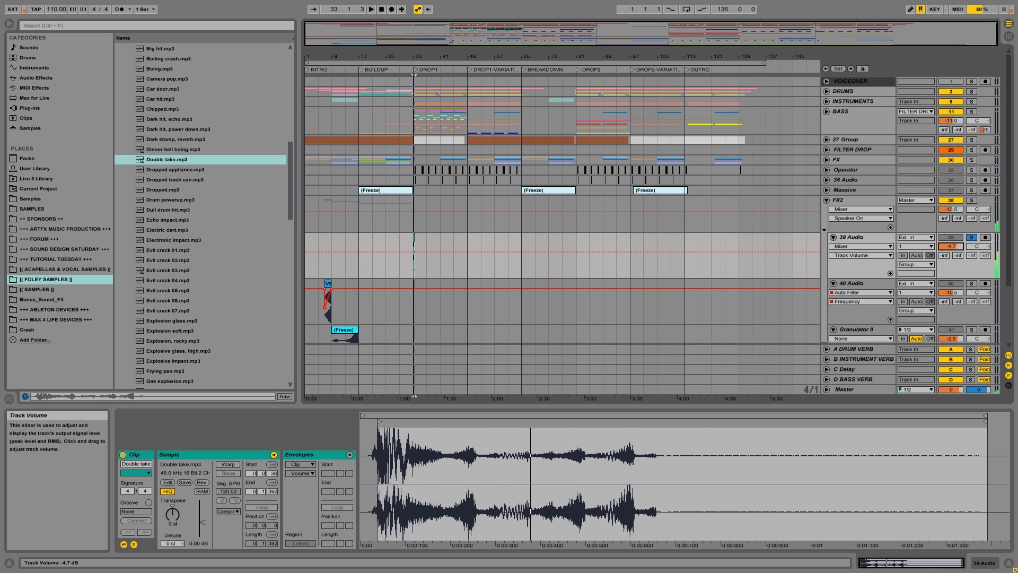
pyautogui.press('space')
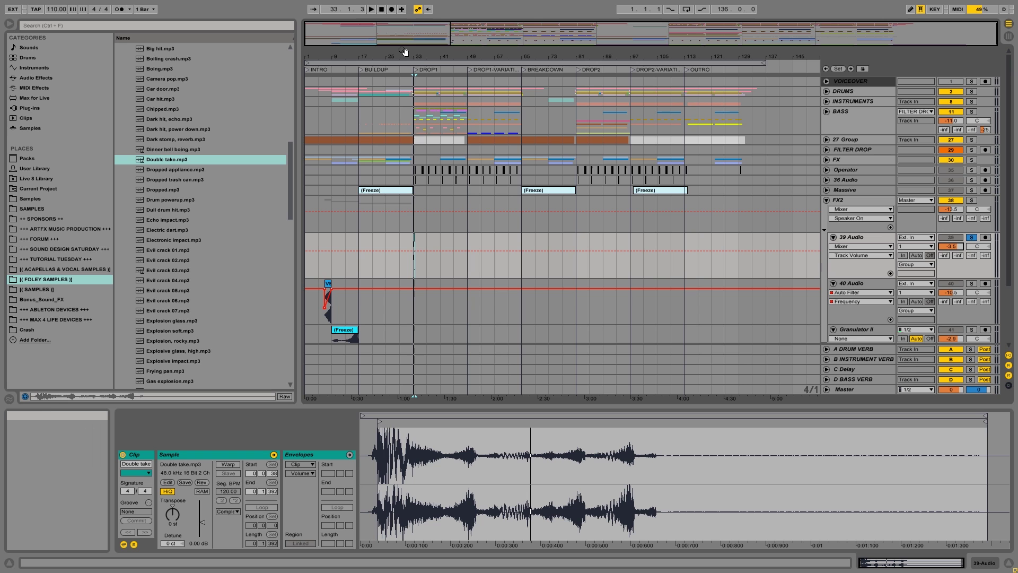
# Step: Shorten the end of the Double take clip so the sample stops at about 0.447, checking the trim by playback
pyautogui.moveTo(421, 58); pyautogui.dragTo(425, 159)
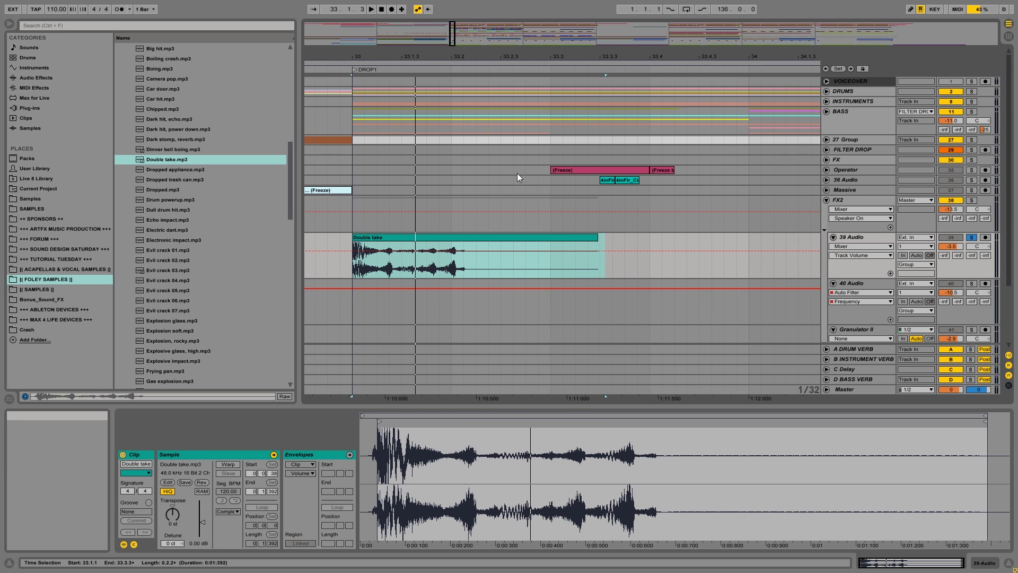
pyautogui.click(618, 240)
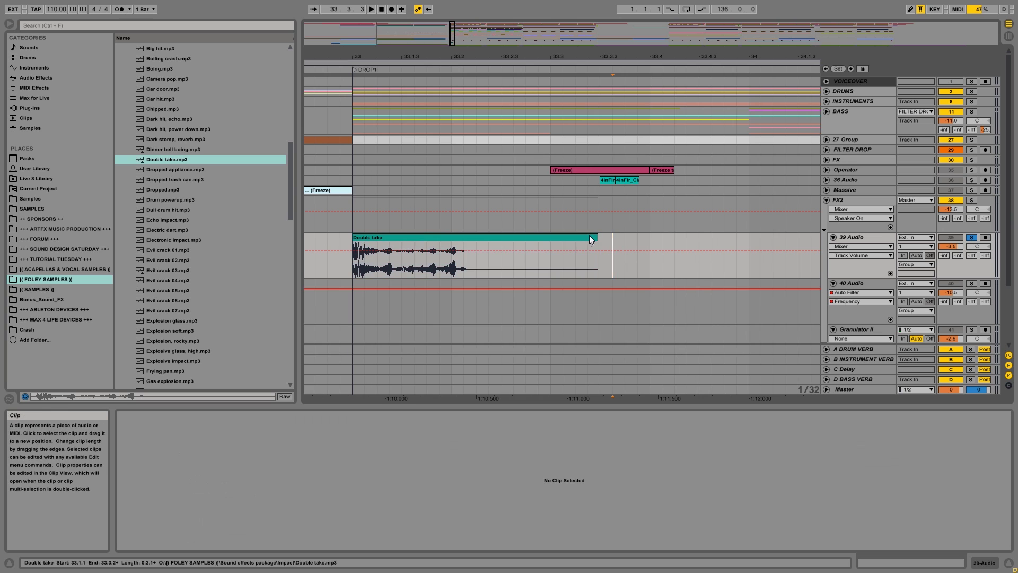
pyautogui.moveTo(598, 237); pyautogui.dragTo(401, 238)
pyautogui.press('space')
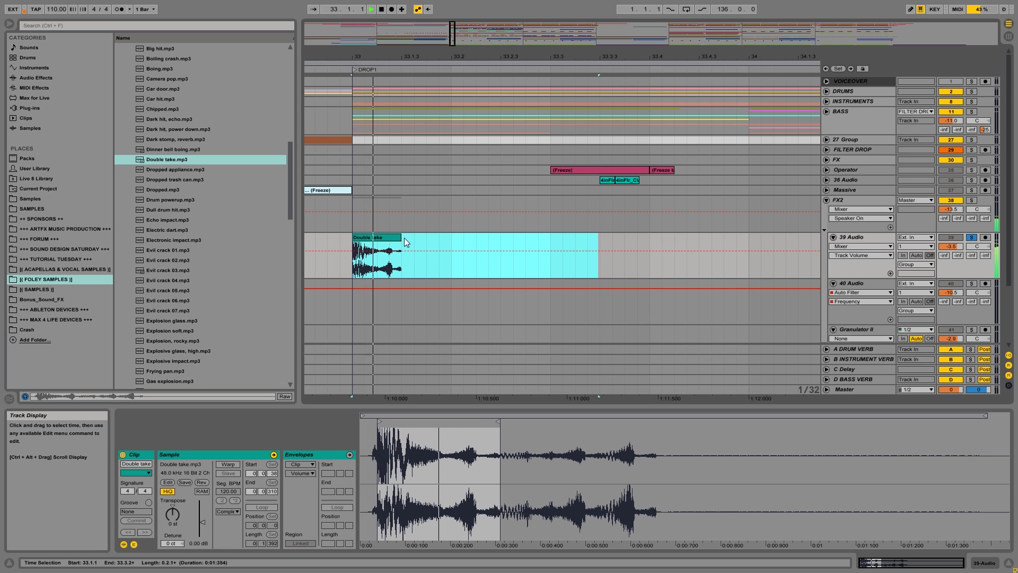
pyautogui.press('space')
pyautogui.moveTo(402, 237); pyautogui.dragTo(429, 231)
pyautogui.press('space')
pyautogui.press('space')
pyautogui.press('space')
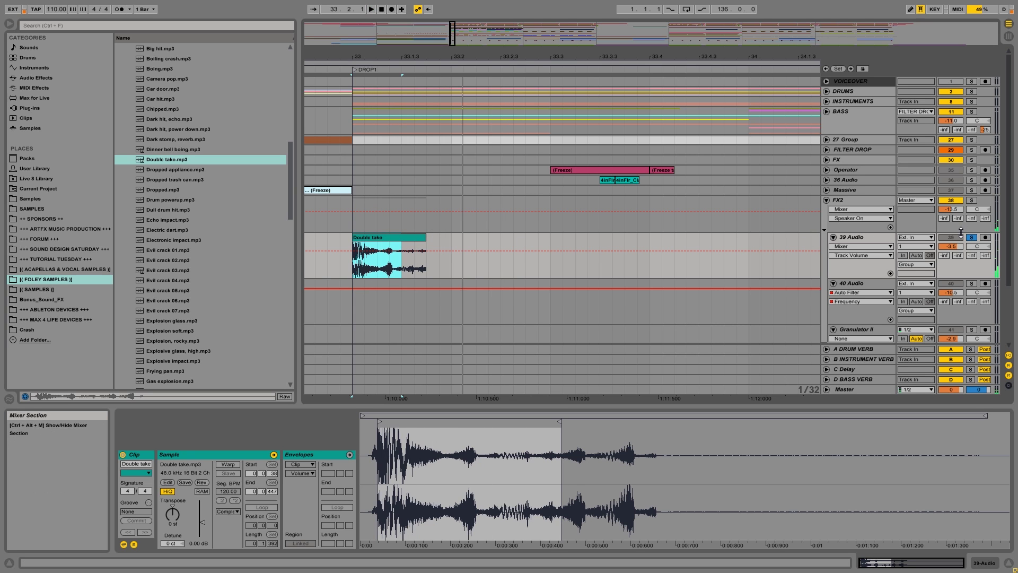
# Step: Unsolo the 39 Audio track and listen to the trimmed hit within the full mix at DROP1
pyautogui.click(970, 237)
pyautogui.press('space')
pyautogui.moveTo(414, 56); pyautogui.dragTo(413, 122)
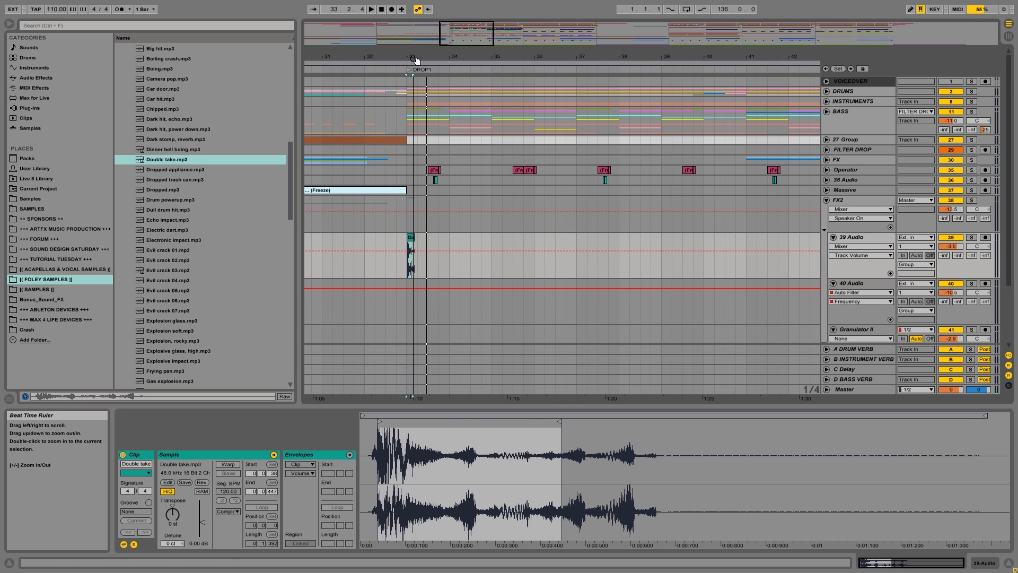
# Step: Solo the 39 Audio track and add an Overdrive audio effect to its device chain
pyautogui.click(971, 237)
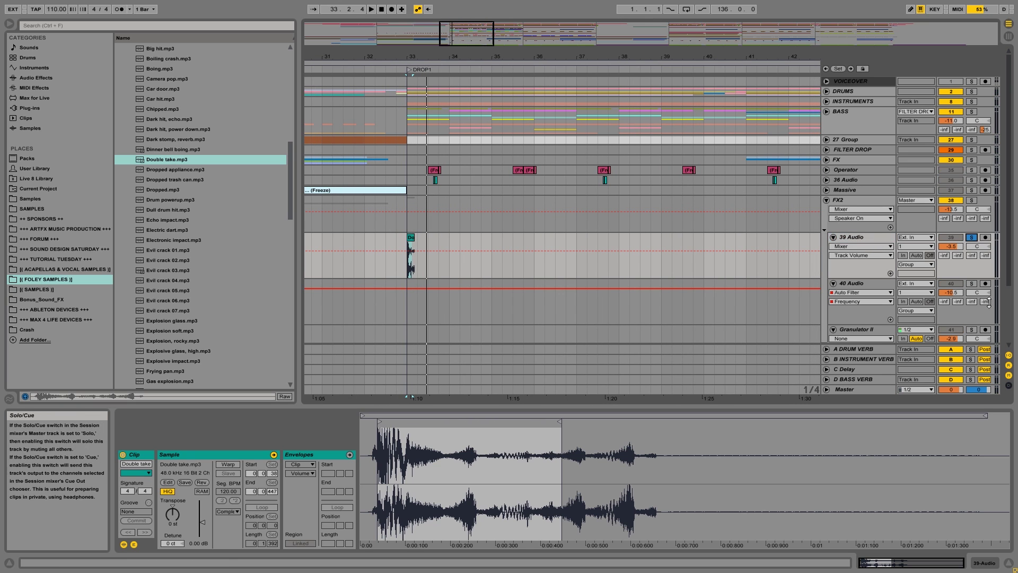
pyautogui.click(980, 565)
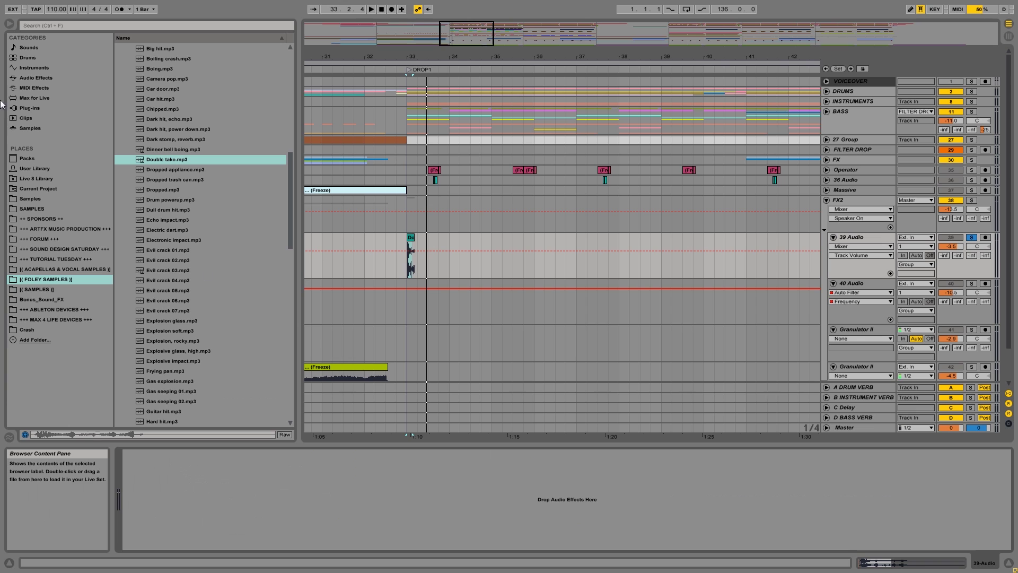
pyautogui.click(30, 78)
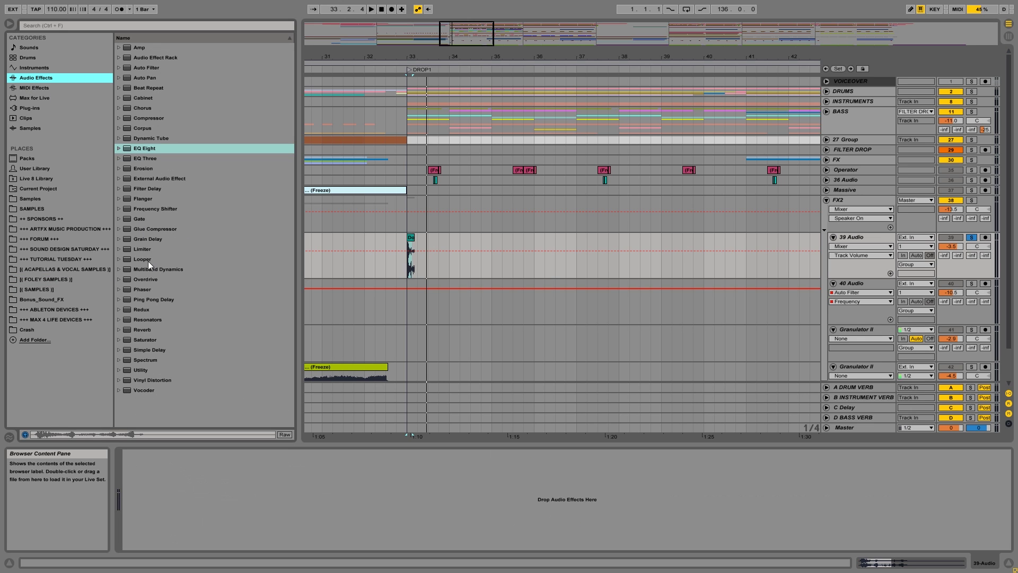
pyautogui.moveTo(144, 278); pyautogui.dragTo(197, 470)
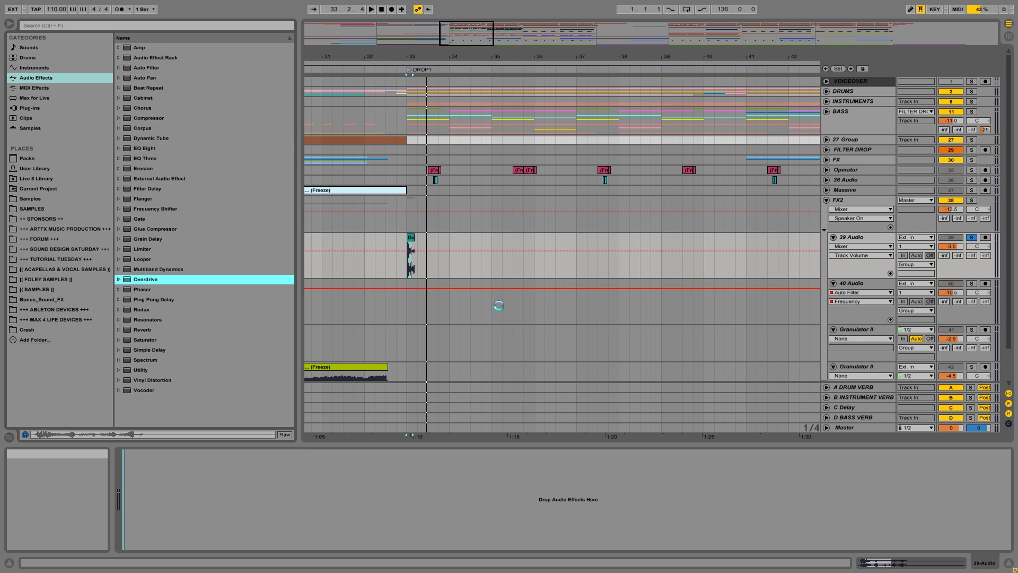
pyautogui.moveTo(479, 250); pyautogui.dragTo(478, 252)
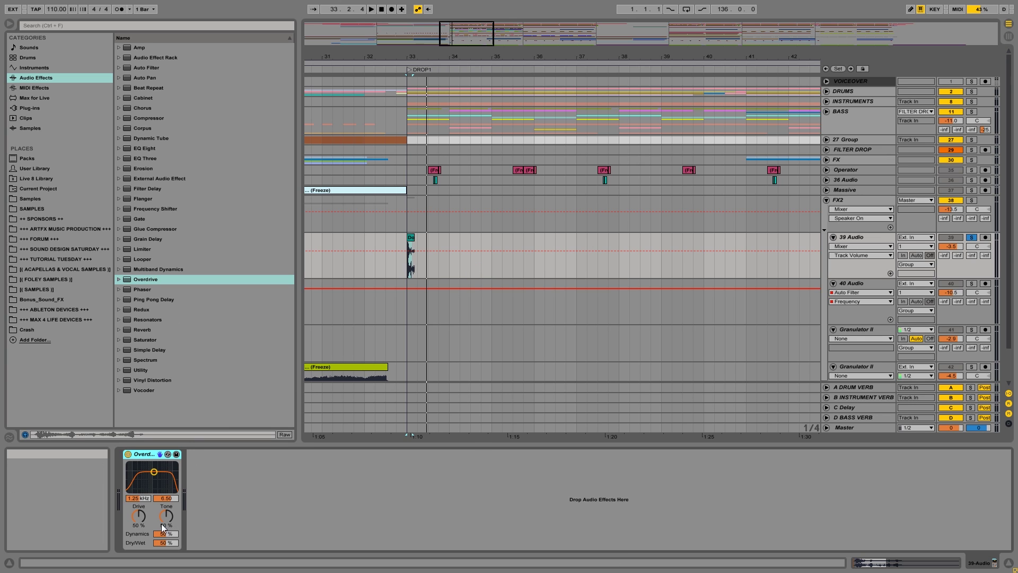
# Step: Compare the DROP1 playback with the 39 Audio track muted and active, using solo on the FX2 group
pyautogui.click(971, 200)
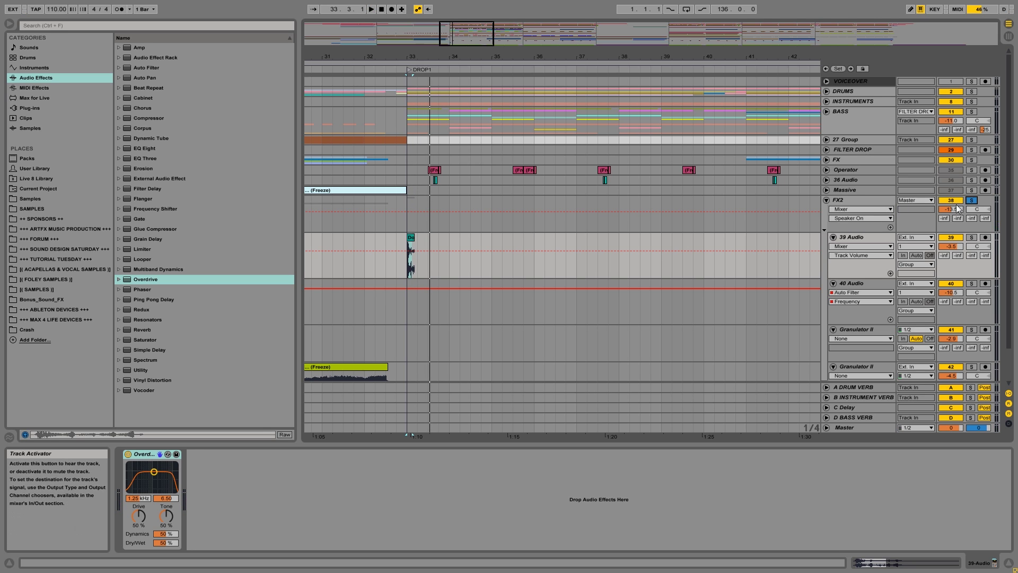
pyautogui.click(959, 237)
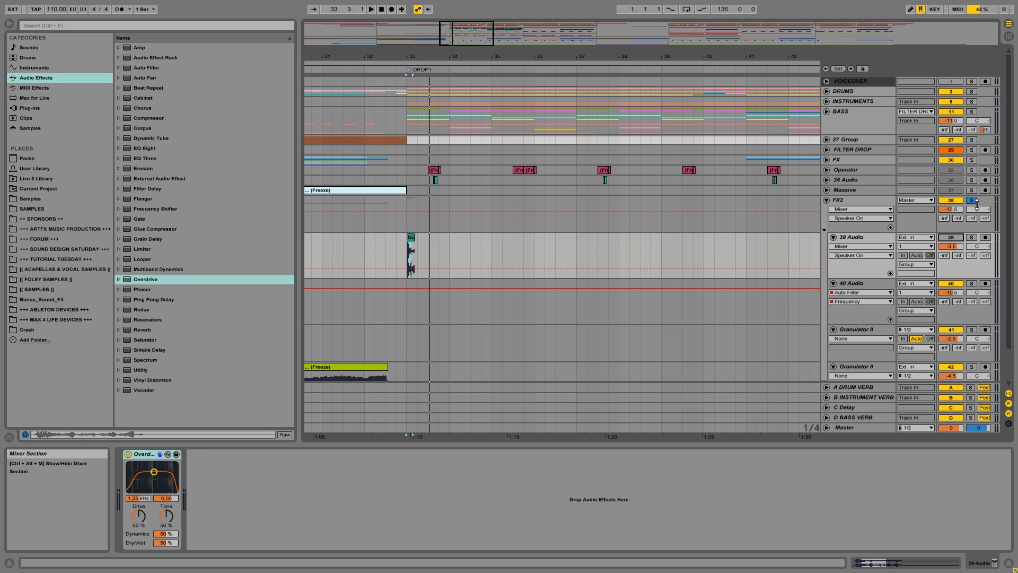
pyautogui.click(973, 201)
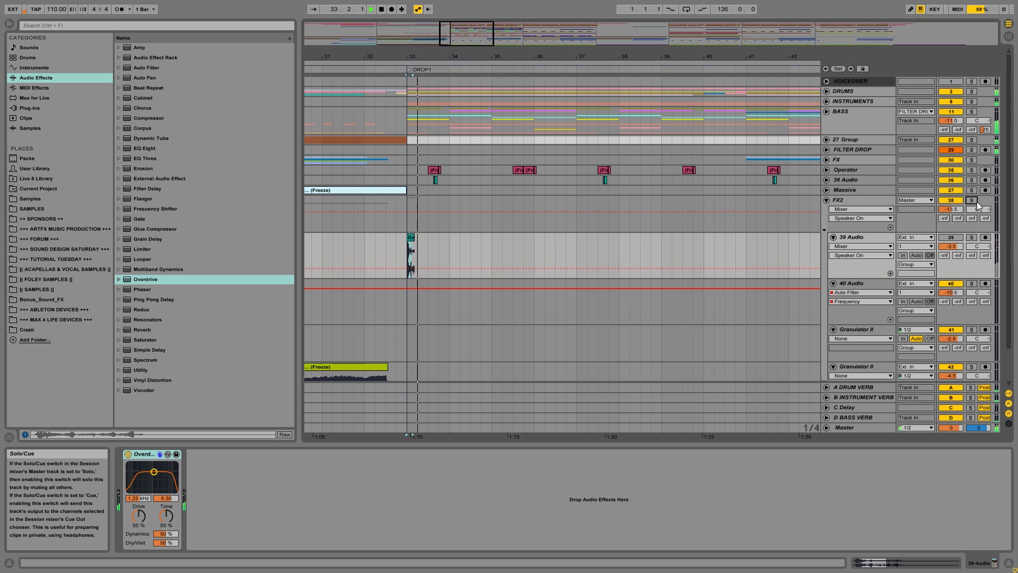
pyautogui.click(954, 238)
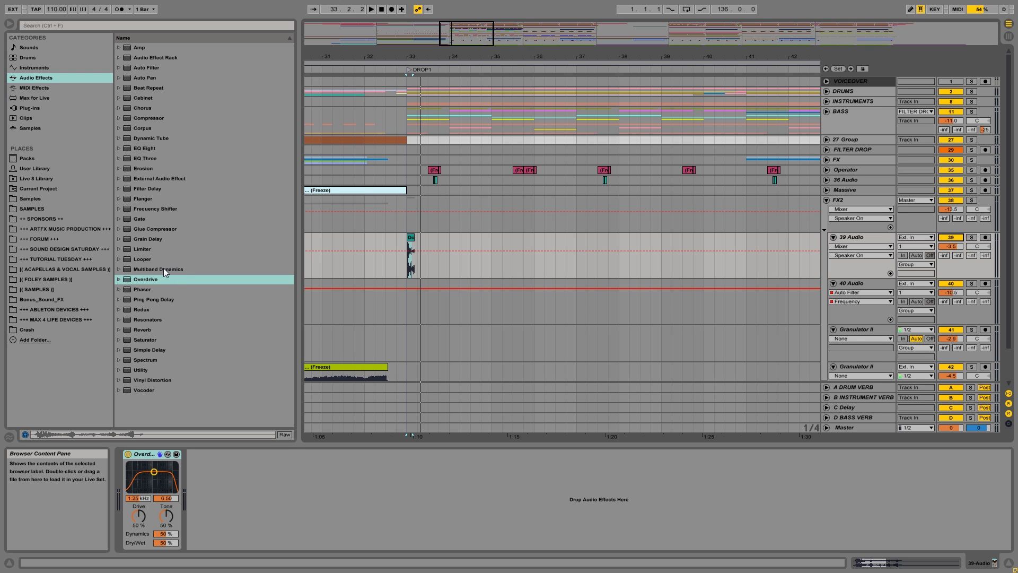
# Step: Add a Glue Compressor after the Overdrive, enable Soft clipping and set its makeup gain to 3.33 dB
pyautogui.moveTo(155, 222); pyautogui.dragTo(252, 520)
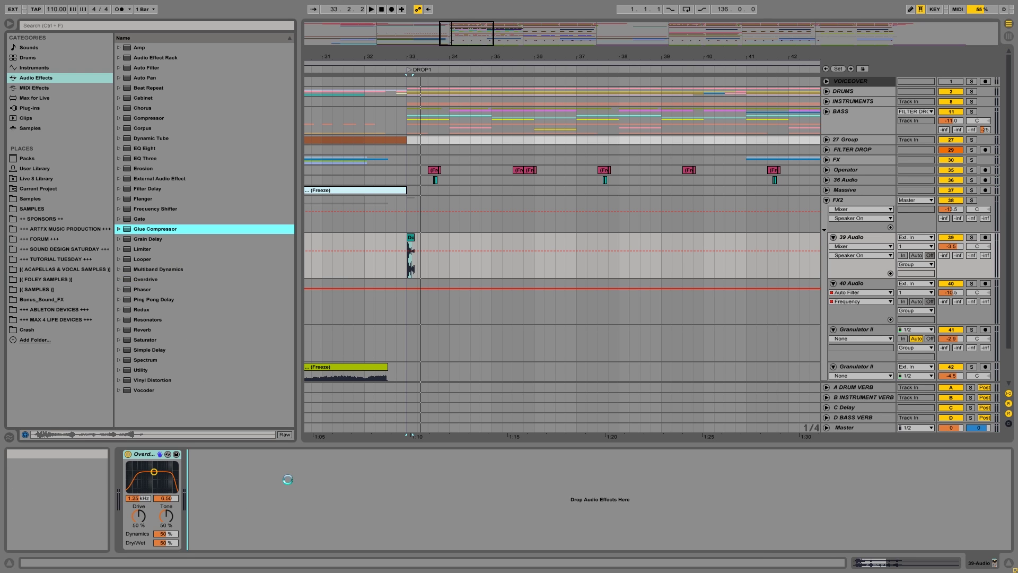
pyautogui.moveTo(287, 479); pyautogui.dragTo(289, 482)
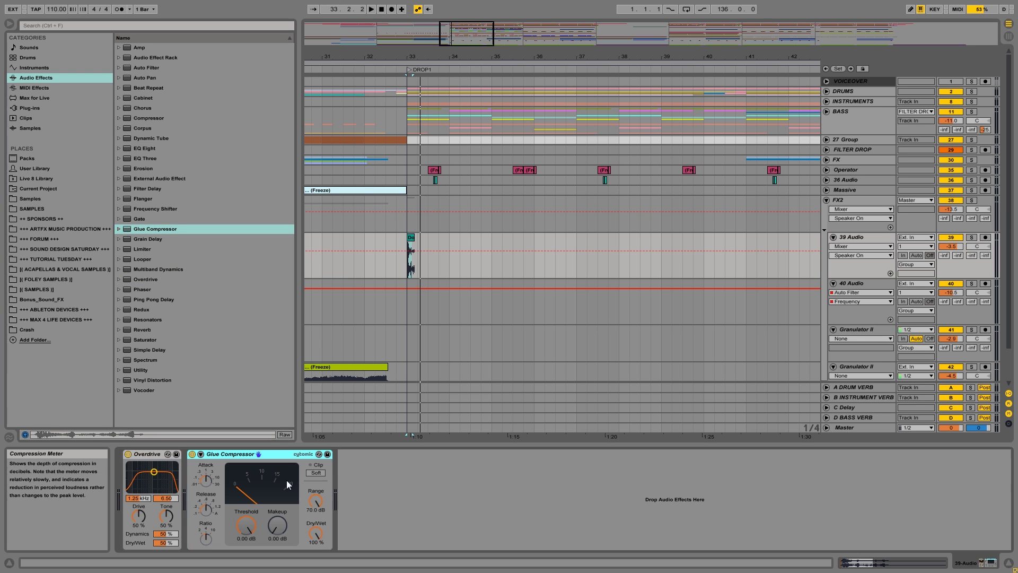
pyautogui.click(313, 474)
pyautogui.moveTo(284, 537); pyautogui.dragTo(283, 535)
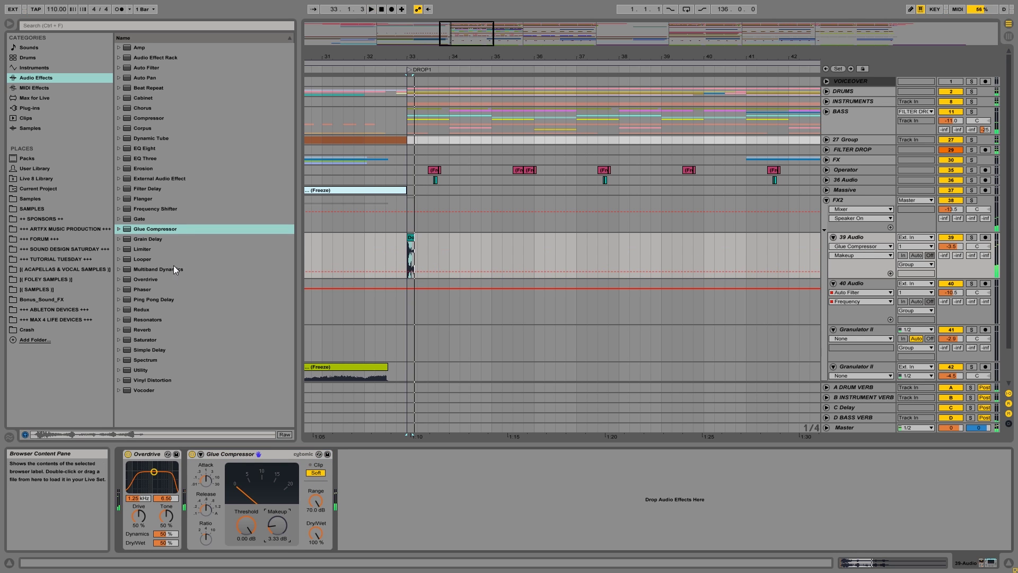
# Step: Insert EQ Eight between Overdrive and Glue Compressor and make band 1 a steep low cut at about 208 Hz
pyautogui.click(152, 149)
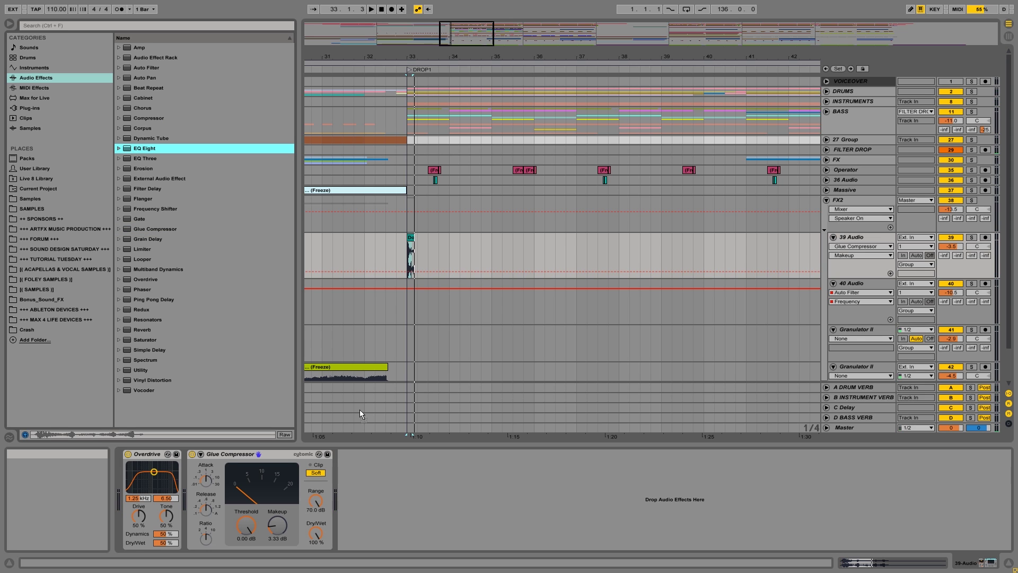
pyautogui.click(240, 519)
pyautogui.press('Return')
pyautogui.click(228, 535)
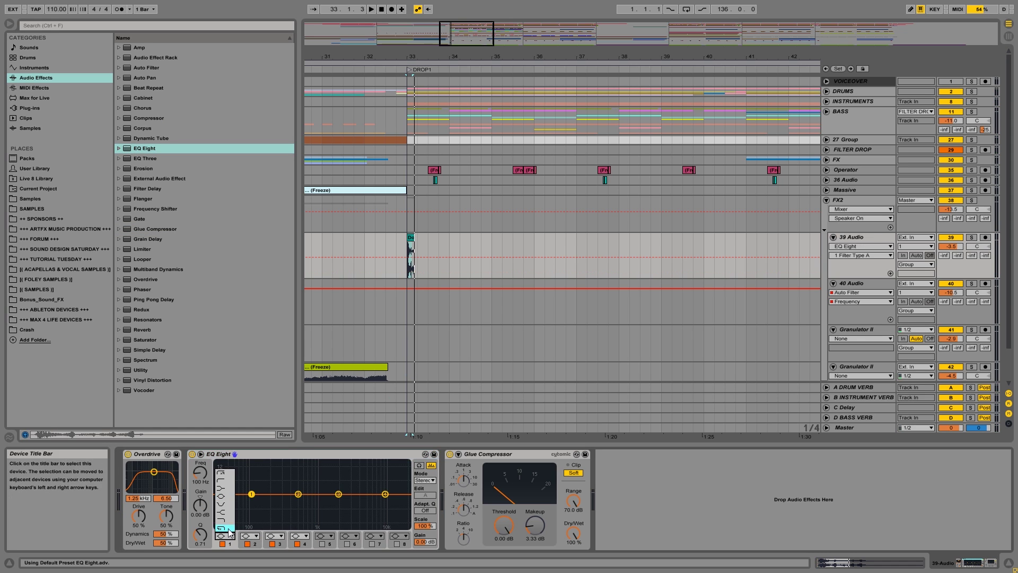
pyautogui.click(225, 472)
pyautogui.moveTo(262, 510)
pyautogui.mouseDown()
pyautogui.moveTo(258, 502)
pyautogui.moveTo(276, 500)
pyautogui.mouseUp()
pyautogui.press('space')
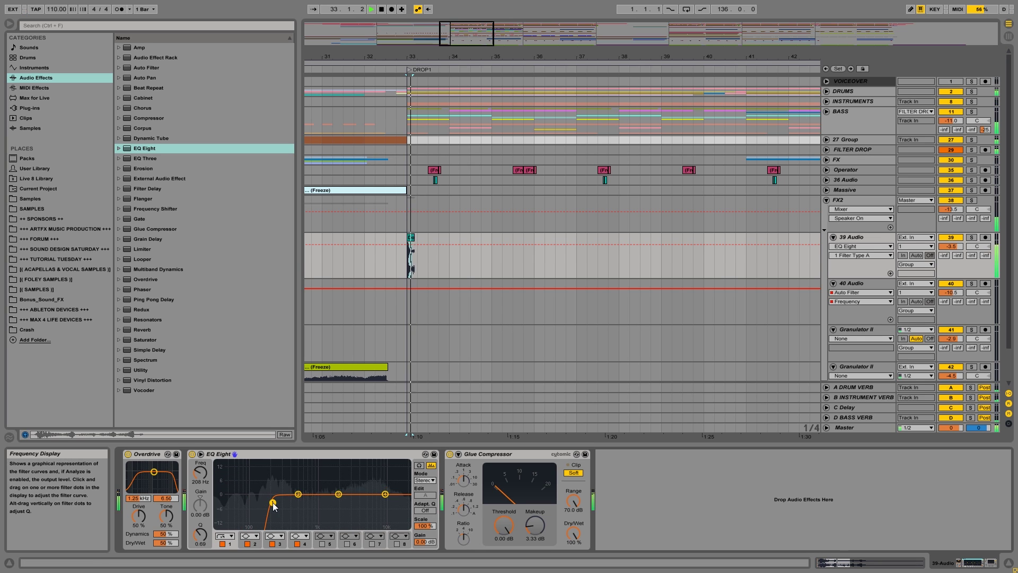
# Step: Duplicate the hit on 39 Audio every four bars from bar 33 to bar 65, filling DROP1 and DROP1-VARIATION
pyautogui.moveTo(427, 57); pyautogui.dragTo(427, 32)
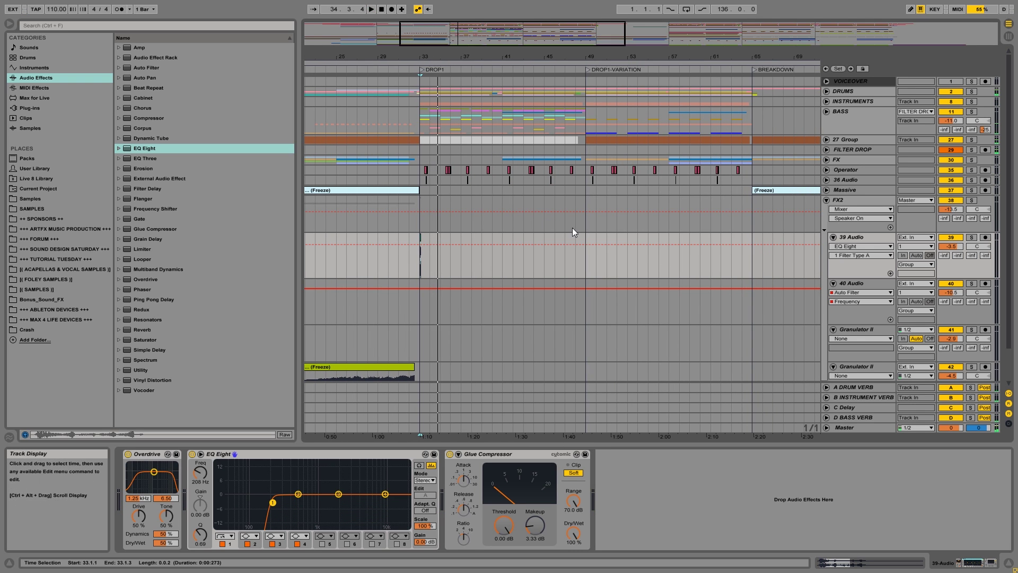
pyautogui.press('space')
pyautogui.moveTo(587, 239); pyautogui.dragTo(422, 259)
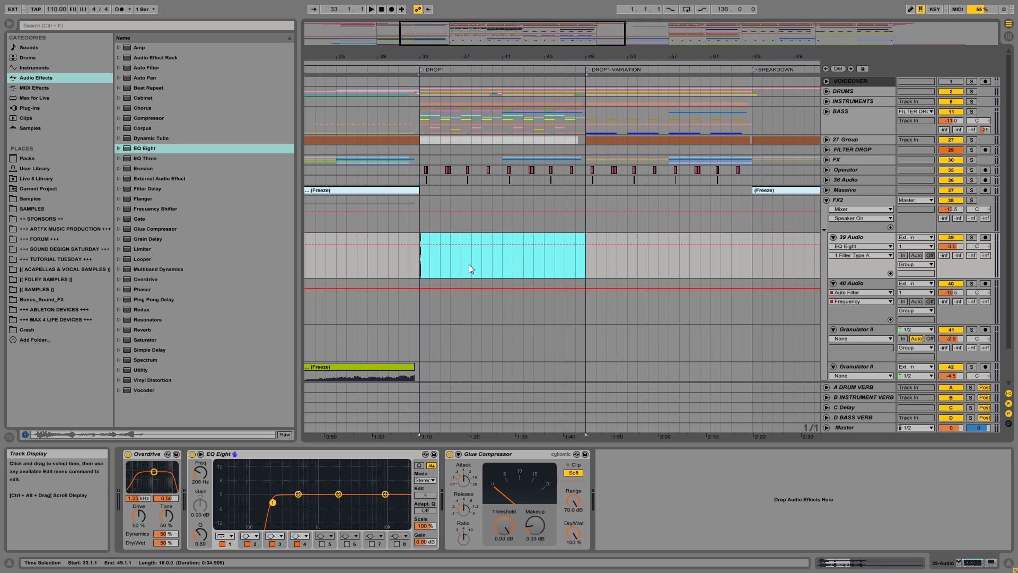
pyautogui.moveTo(462, 265); pyautogui.dragTo(421, 268)
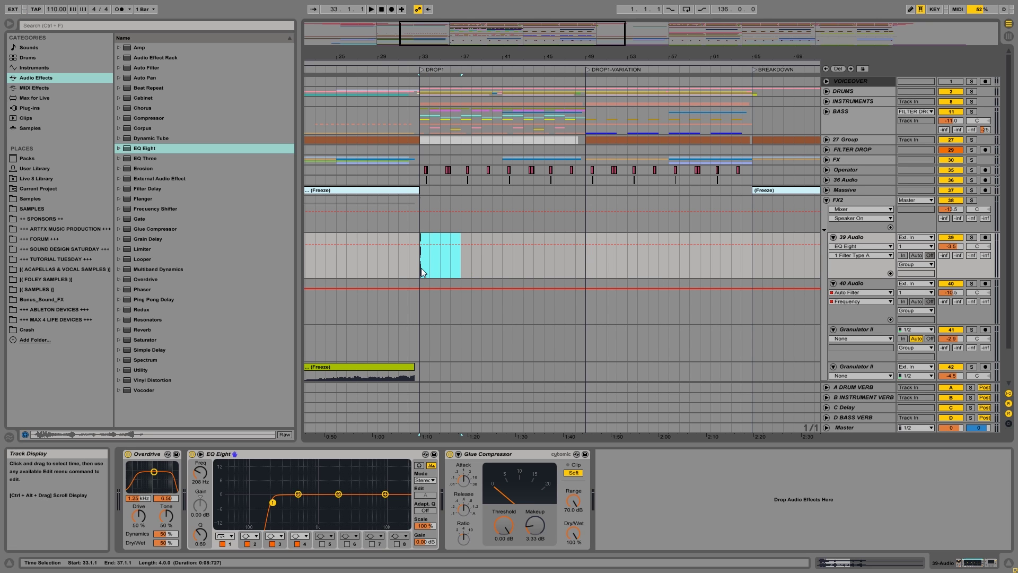
pyautogui.hotkey('ctrl', 'd')
pyautogui.hotkey('ctrl', 'd')
pyautogui.hotkey('ctrl', 'd')
pyautogui.hotkey('ctrl', 'd')
pyautogui.hotkey('ctrl', 'd')
pyautogui.hotkey('ctrl', 'd')
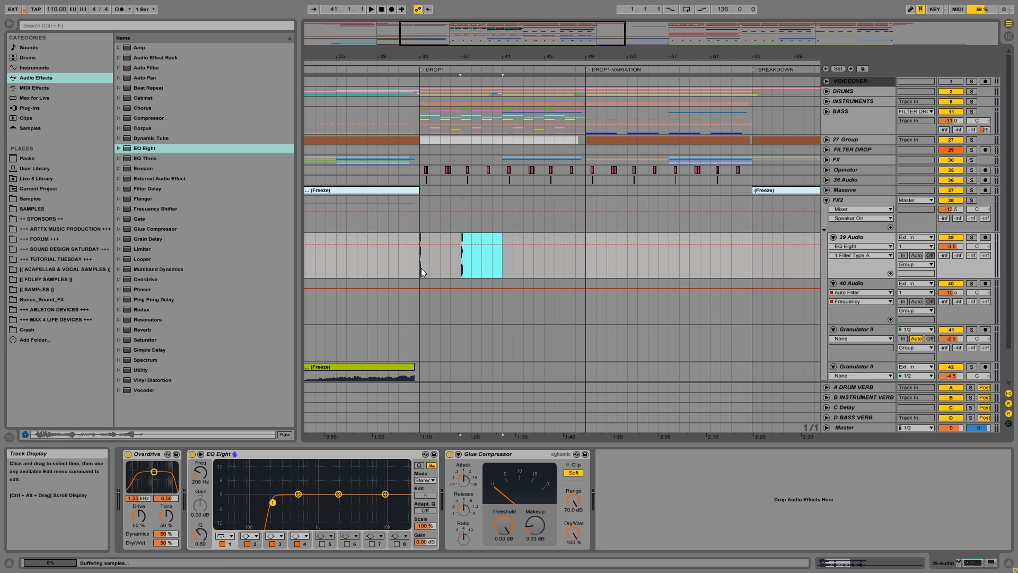
pyautogui.hotkey('ctrl', 'd')
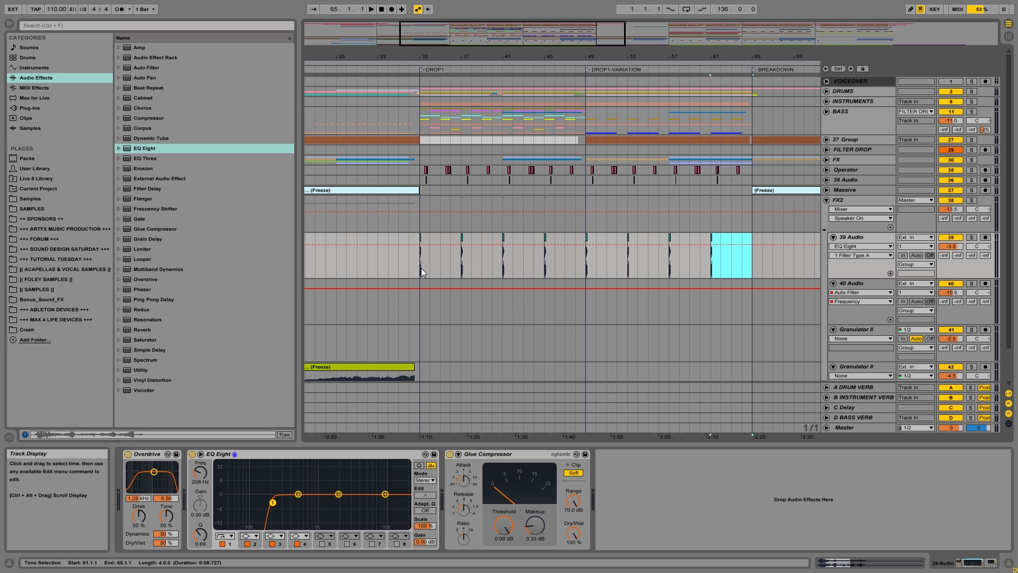
# Step: Copy the bar 33 to 65 hits on 39 Audio to bar 81, then duplicate bars 97 to 113 into the OUTRO
pyautogui.moveTo(756, 266); pyautogui.dragTo(419, 269)
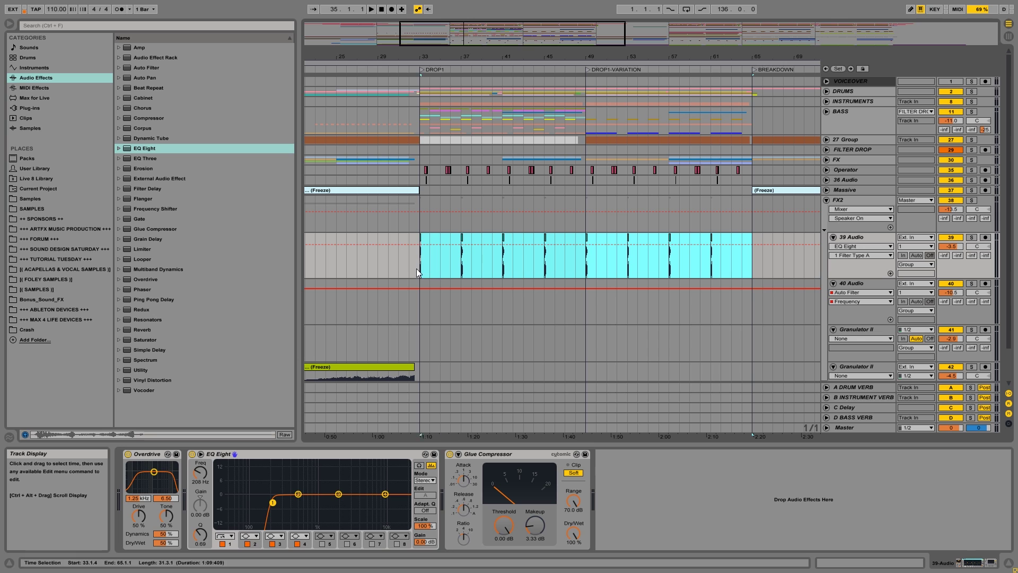
pyautogui.moveTo(481, 55); pyautogui.dragTo(450, 58)
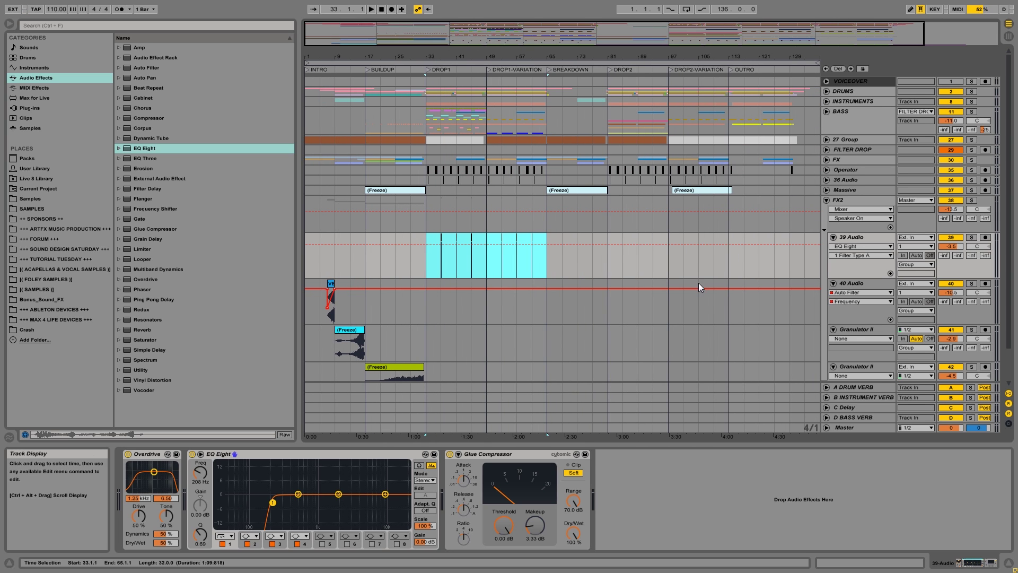
pyautogui.click(612, 265)
pyautogui.moveTo(613, 266); pyautogui.dragTo(667, 262)
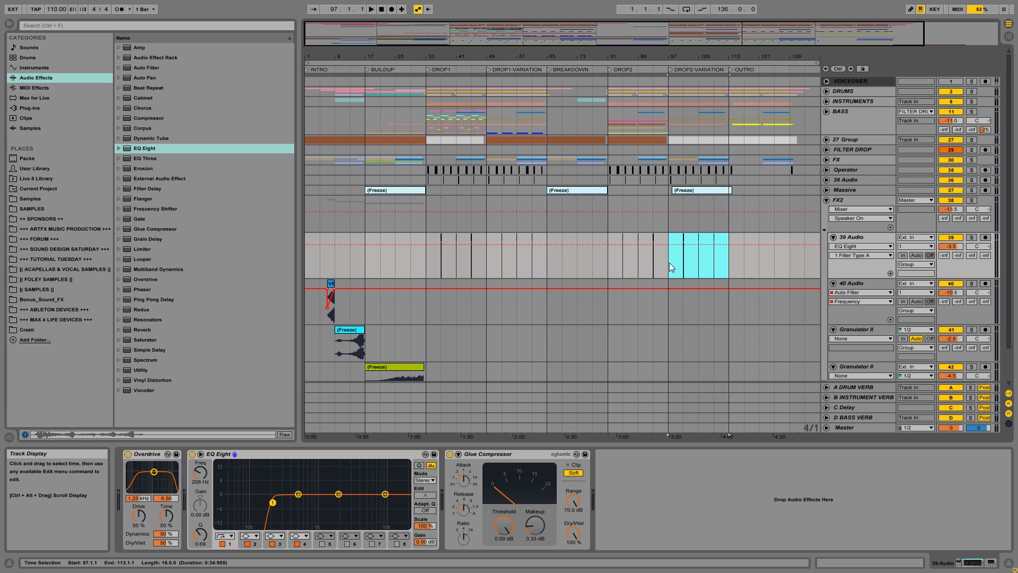
pyautogui.hotkey('ctrl', 'd')
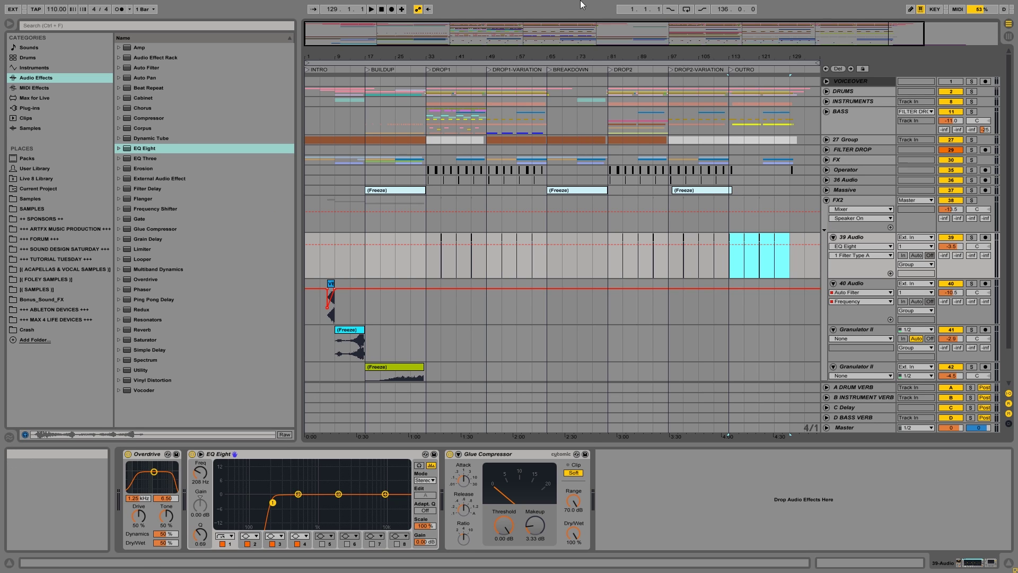
# Step: Play from the start of DROP1, fold the FX2 group and unfold the DRUMS group
pyautogui.click(430, 111)
pyautogui.press('space')
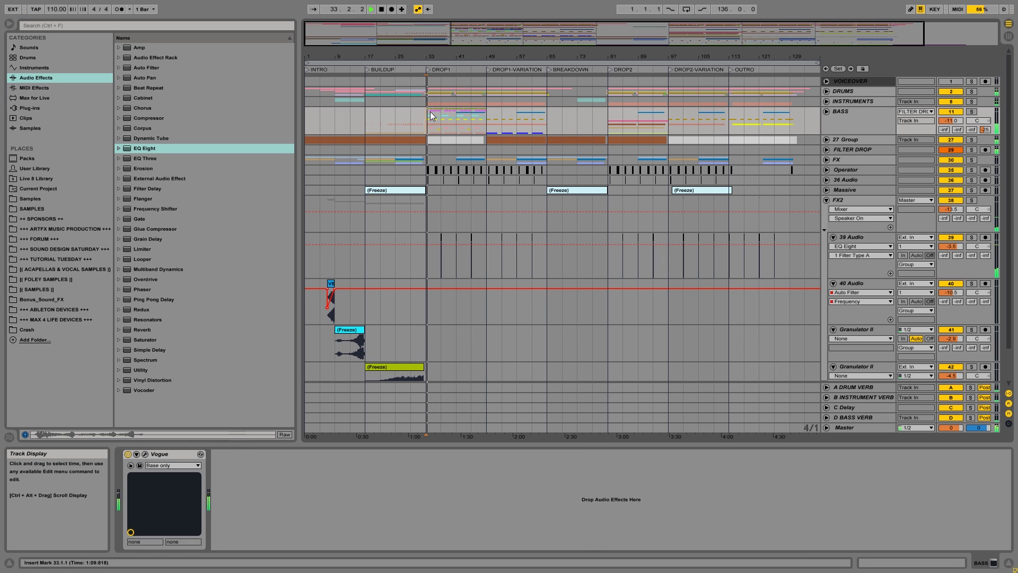
pyautogui.click(826, 199)
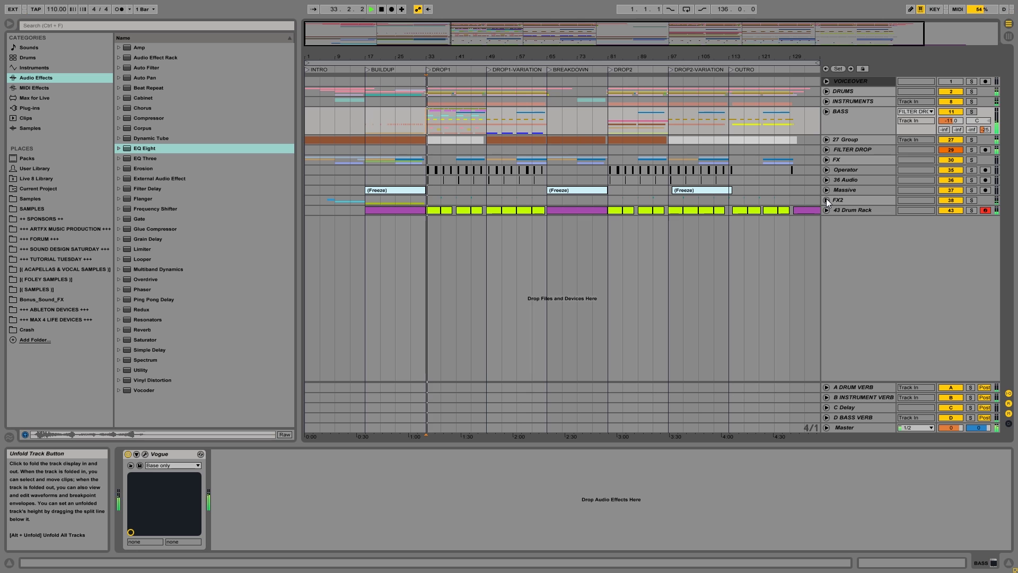
pyautogui.click(852, 91)
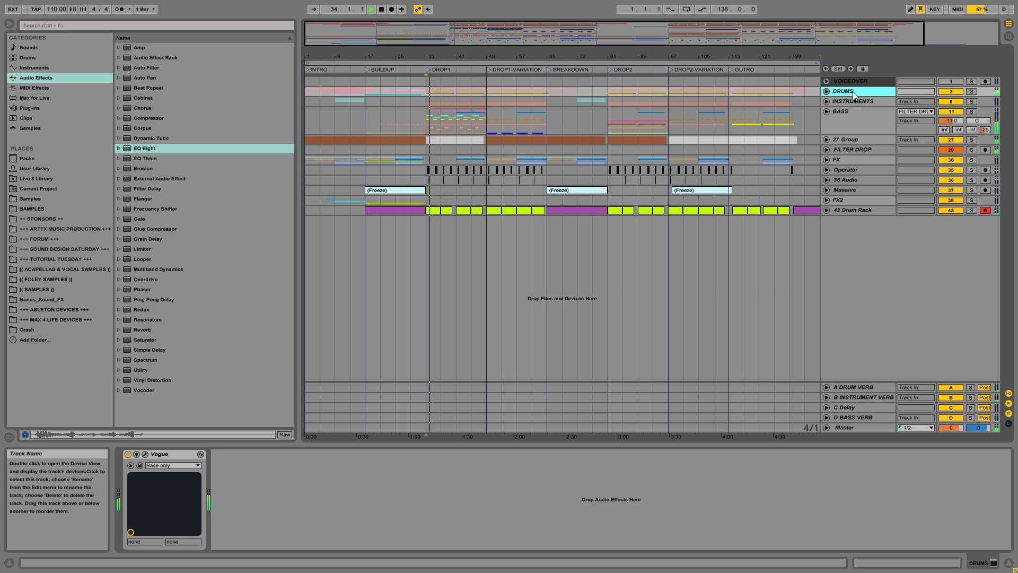
pyautogui.click(826, 91)
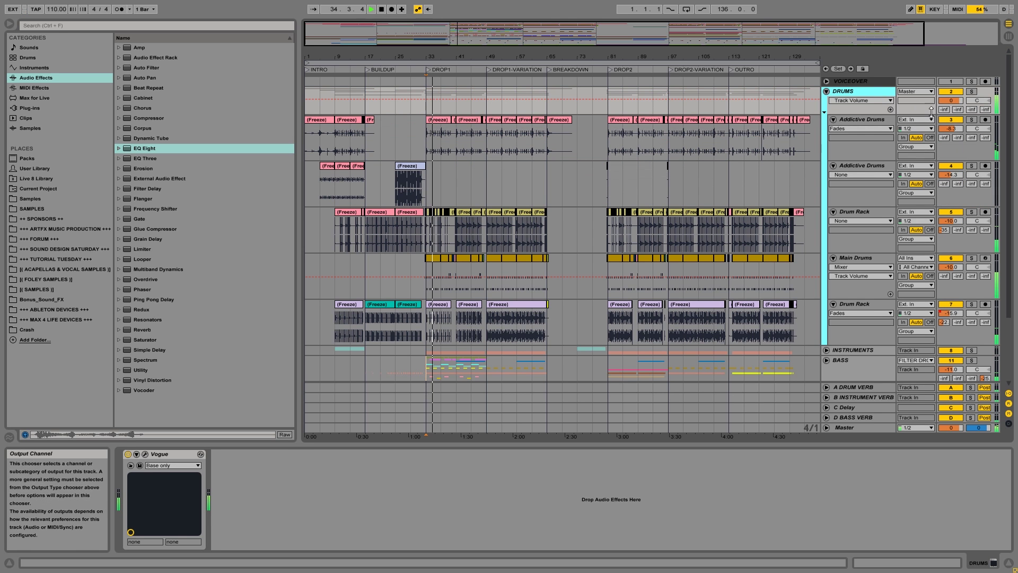
# Step: Listen to DROP1 from bar 33 with Main Drums soloed and with the whole DRUMS group soloed
pyautogui.click(868, 258)
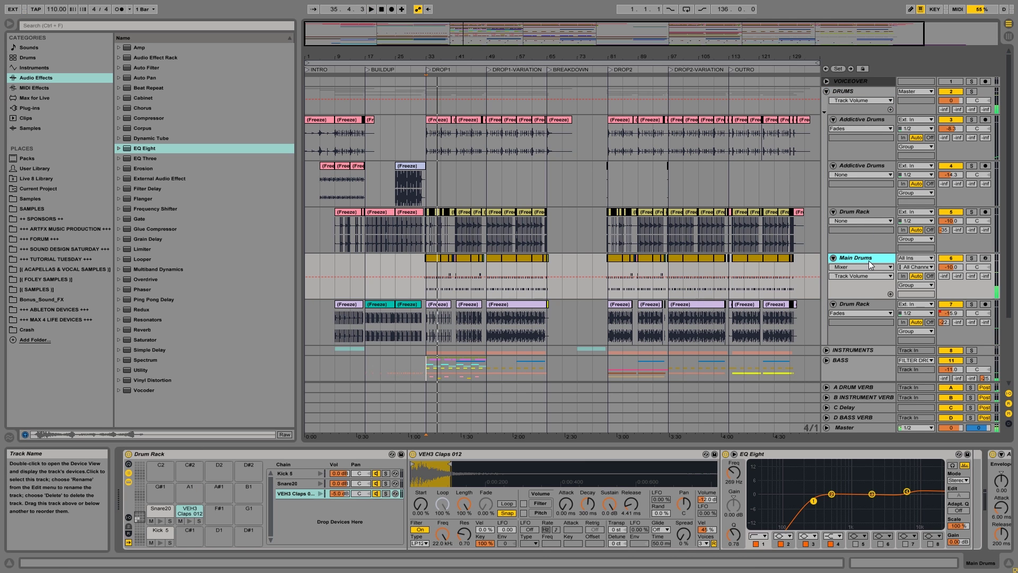
pyautogui.click(970, 258)
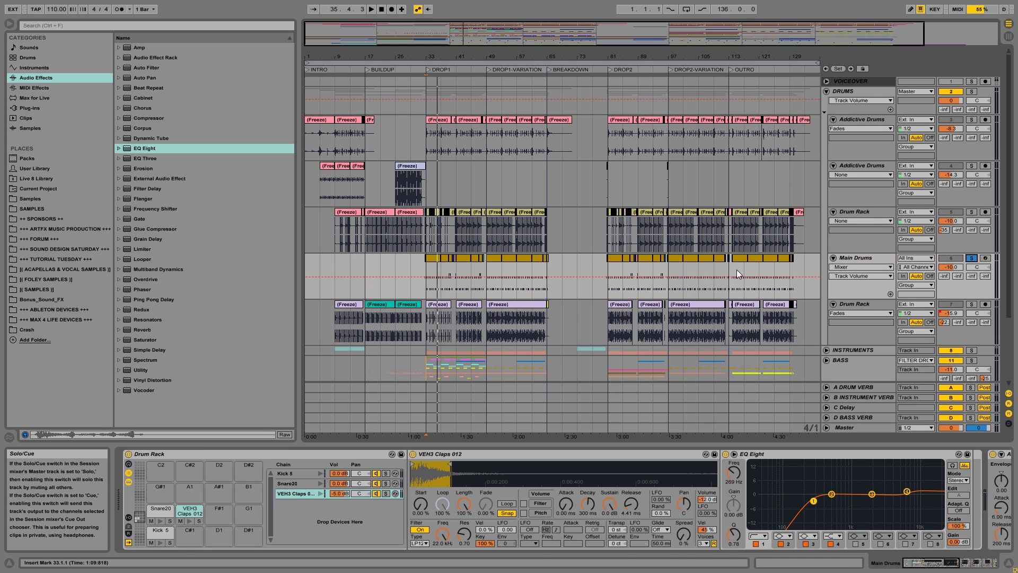
pyautogui.click(425, 285)
pyautogui.press('space')
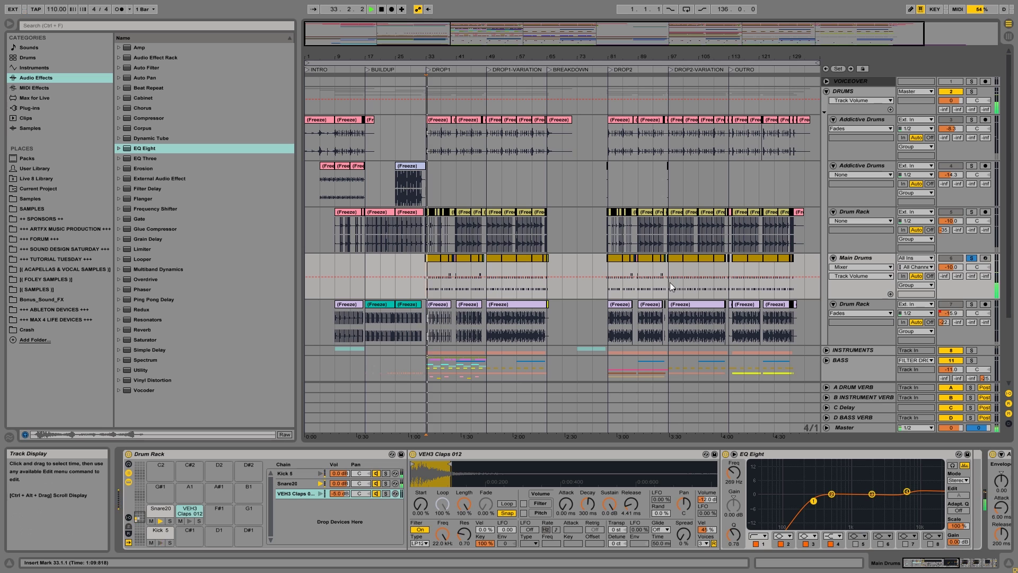
pyautogui.click(972, 90)
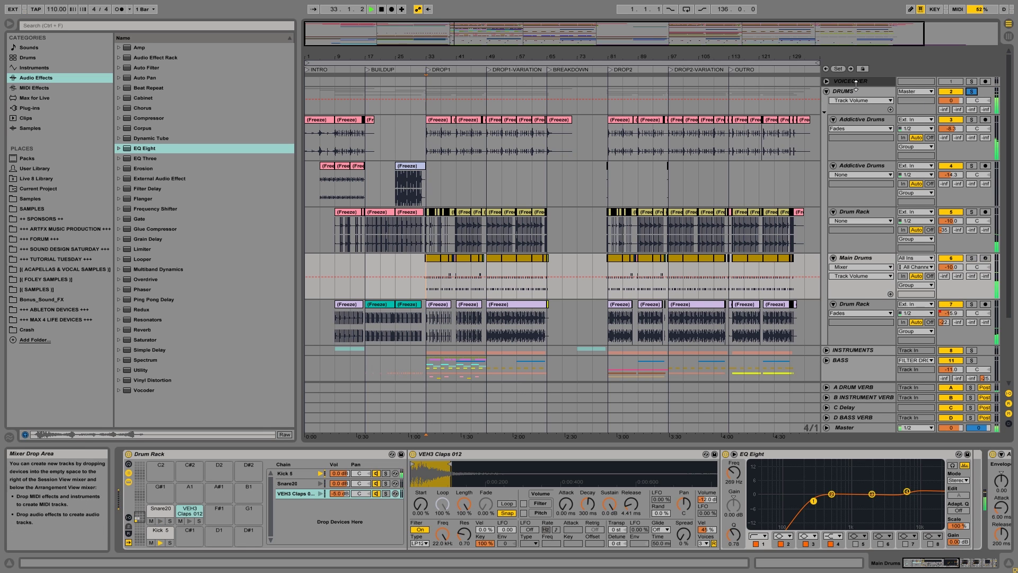
pyautogui.click(850, 93)
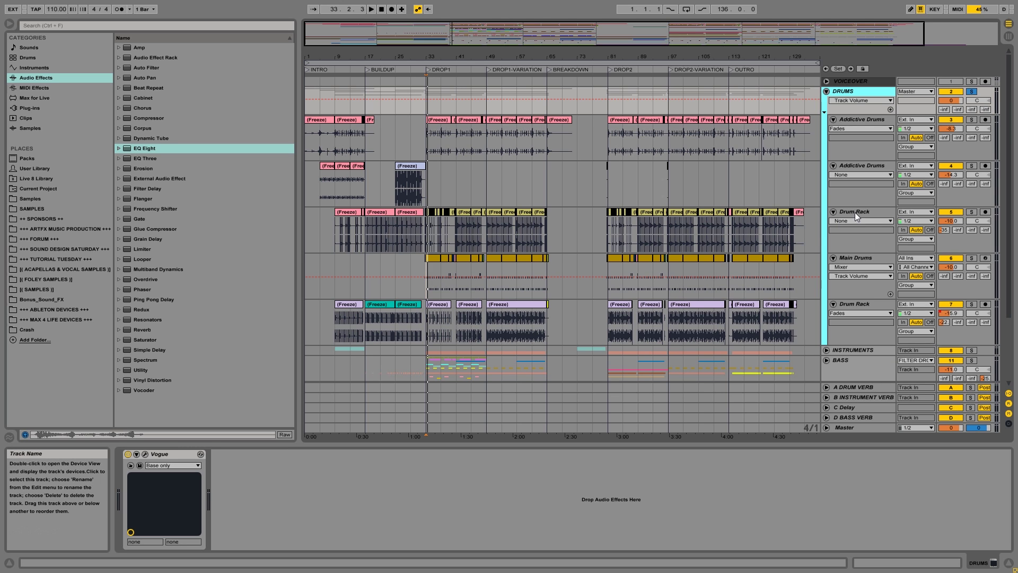
pyautogui.press('space')
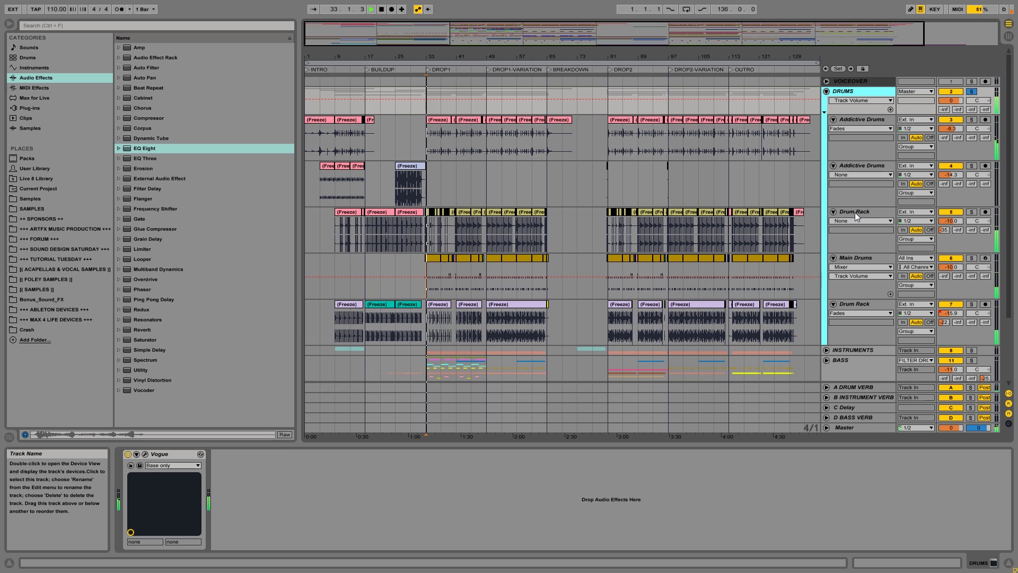
# Step: Try the Drum Rack on track 5 with its A-DRUM VERB send at -inf dB, and restore the send level
pyautogui.click(855, 212)
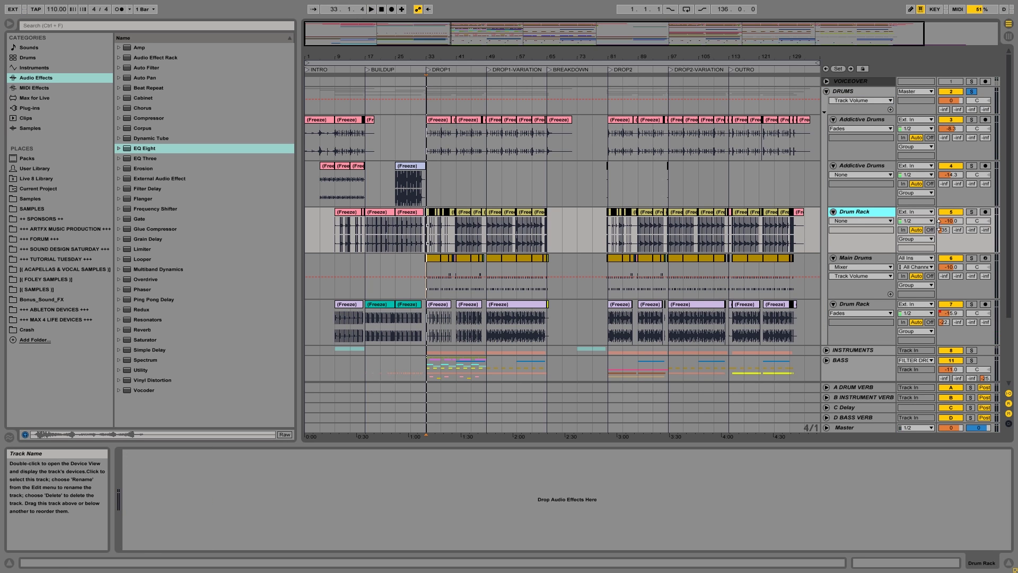
pyautogui.moveTo(945, 228); pyautogui.dragTo(945, 255)
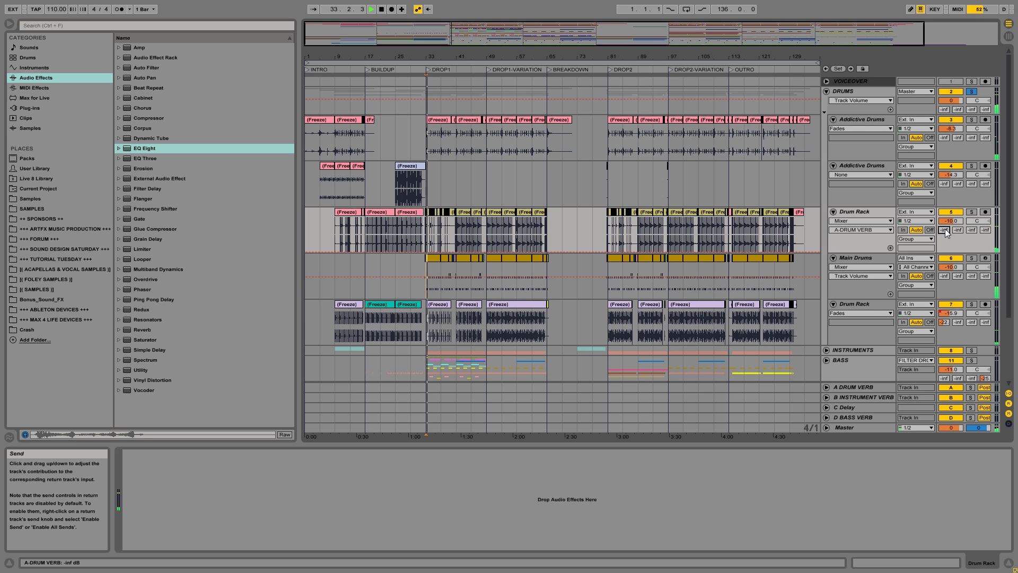
pyautogui.moveTo(945, 228); pyautogui.dragTo(945, 220)
# Step: Solo the Drum Rack on track 5 and listen closely to its first hits from the start of DROP1
pyautogui.click(971, 212)
pyautogui.press('space')
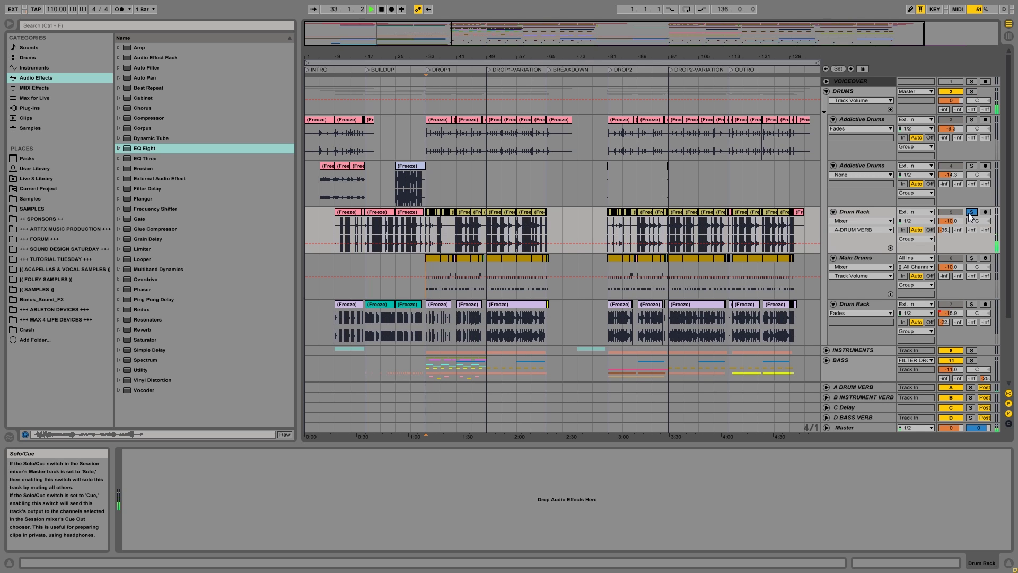
pyautogui.moveTo(430, 56); pyautogui.dragTo(431, 101)
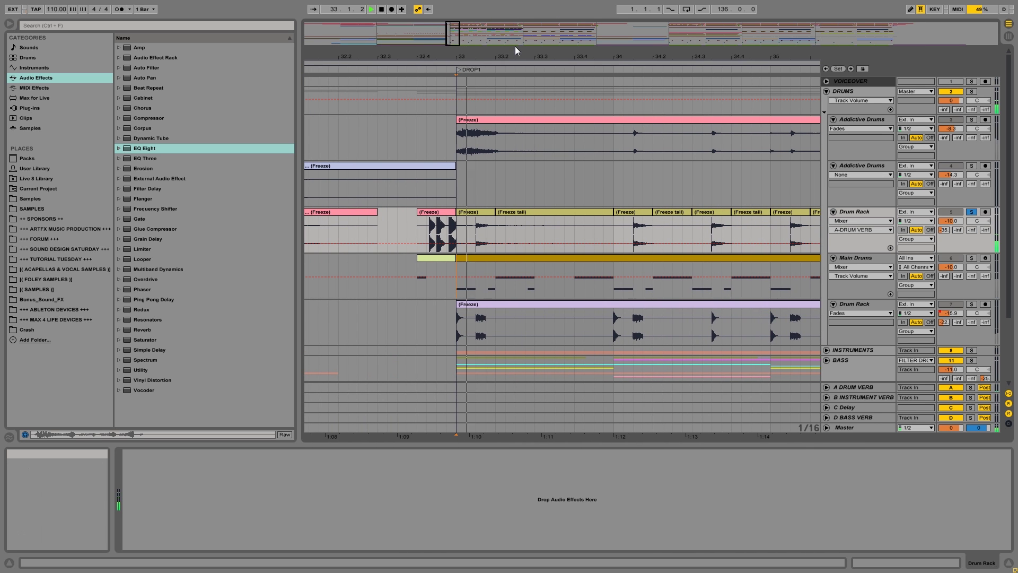
pyautogui.click(457, 232)
pyautogui.press('space')
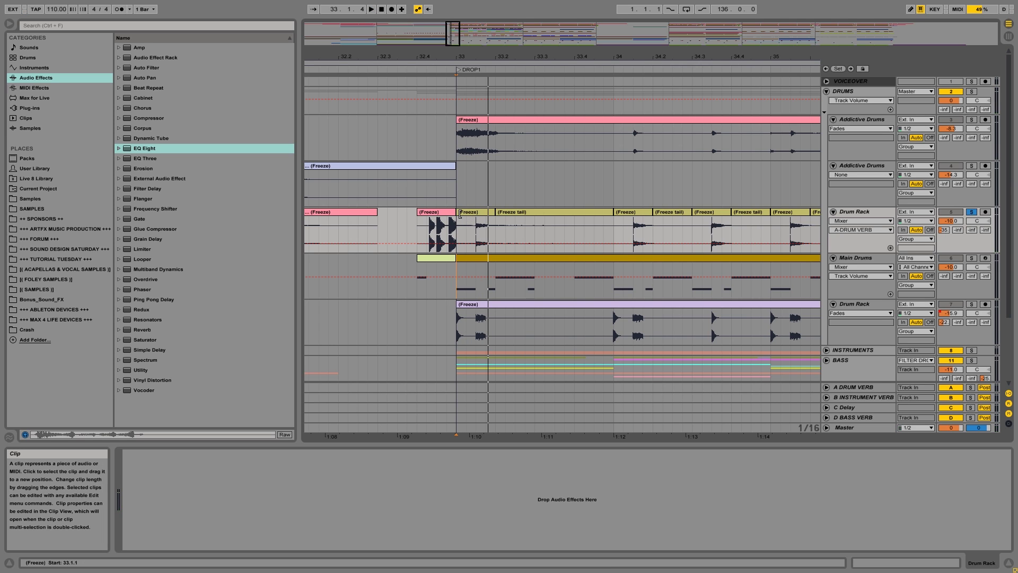
# Step: Try trimming the start of the Drum Rack's first DROP1 clip to 33.1.3, audition it from 32.4.1, and restore the clip start
pyautogui.click(459, 213)
pyautogui.moveTo(470, 217); pyautogui.dragTo(475, 216)
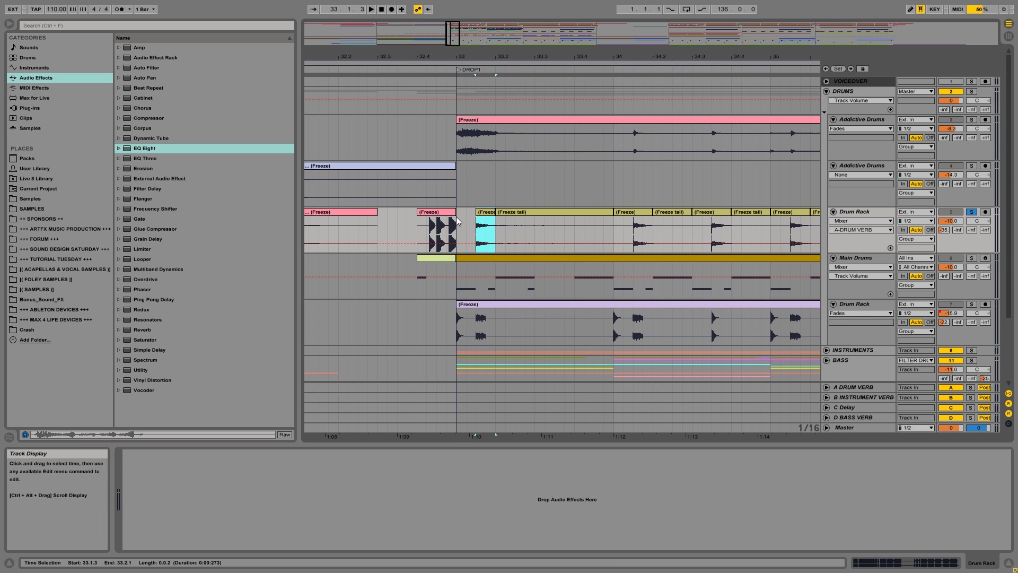
pyautogui.click(421, 226)
pyautogui.press('space')
pyautogui.press('space')
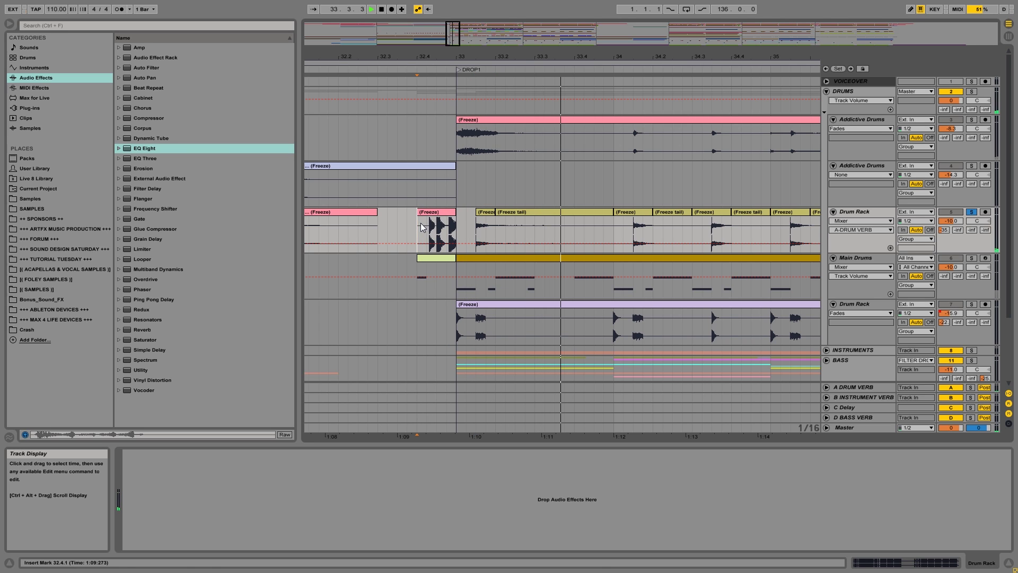
pyautogui.moveTo(476, 214); pyautogui.dragTo(464, 214)
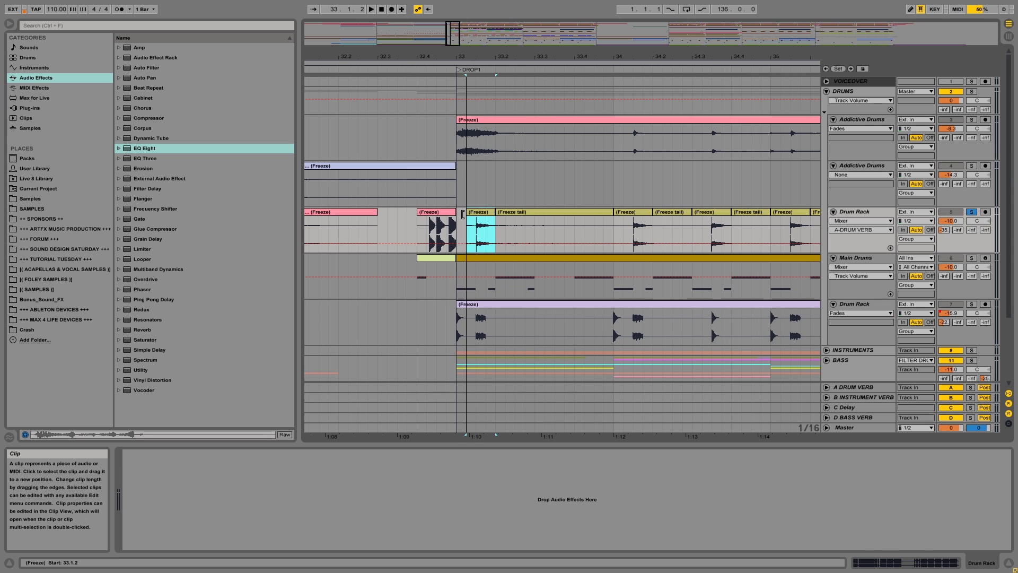
pyautogui.click(510, 228)
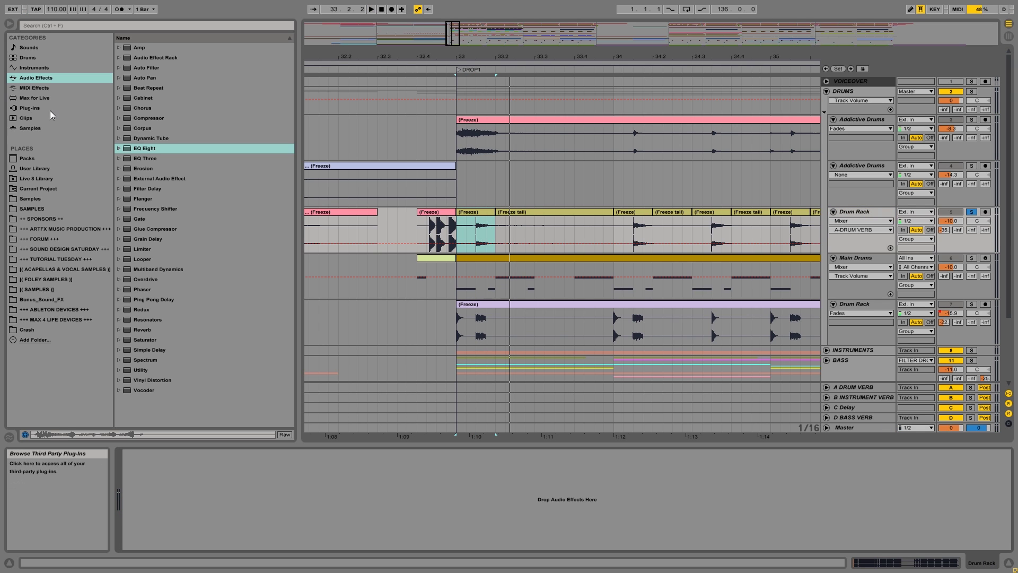
# Step: Add EQ Eight to the Drum Rack on track 5 and make band 1 a low cut at about 180 Hz with Q 1.06
pyautogui.moveTo(145, 148); pyautogui.dragTo(243, 439)
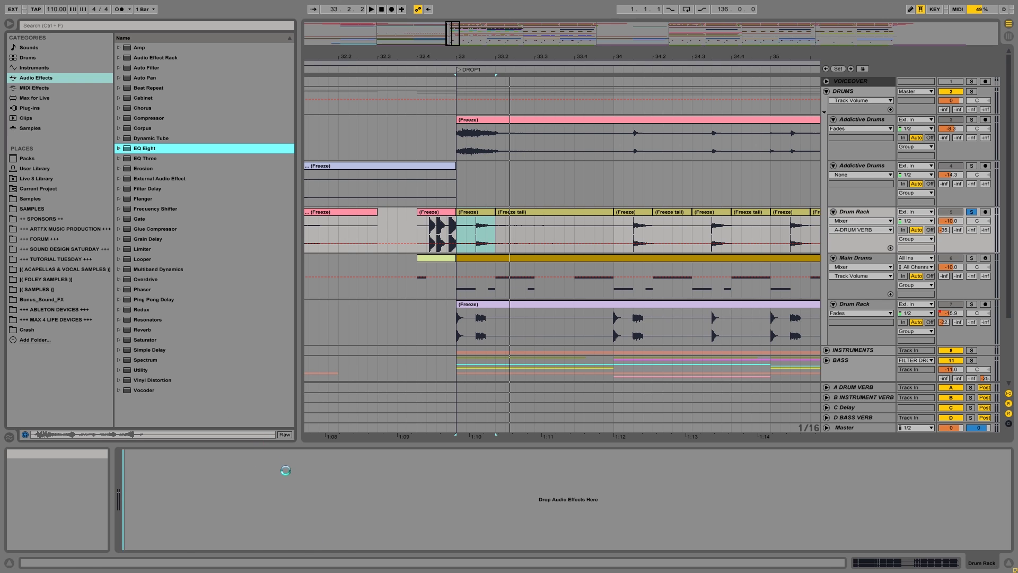
pyautogui.moveTo(285, 471); pyautogui.dragTo(285, 470)
pyautogui.click(164, 536)
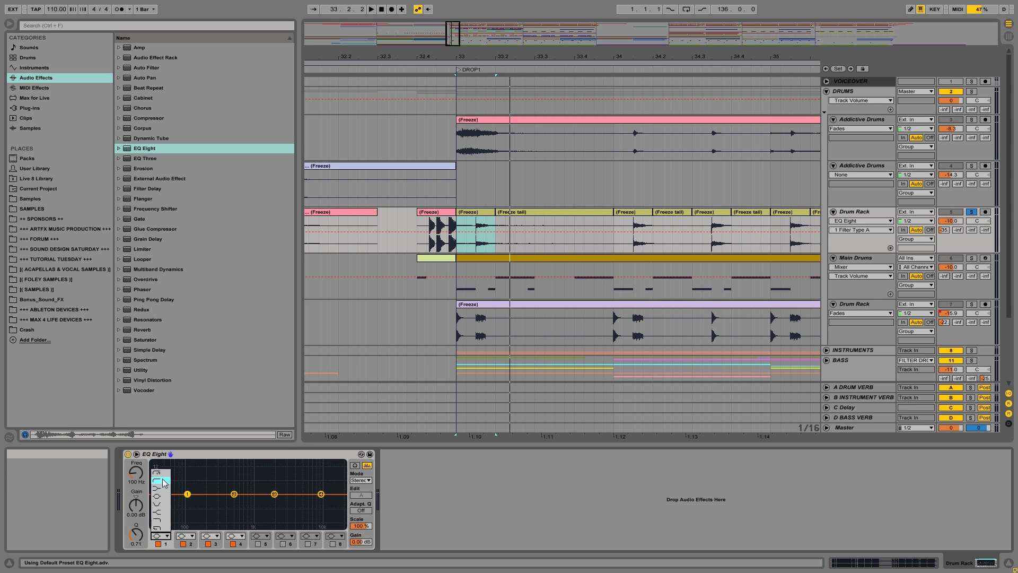
pyautogui.click(163, 481)
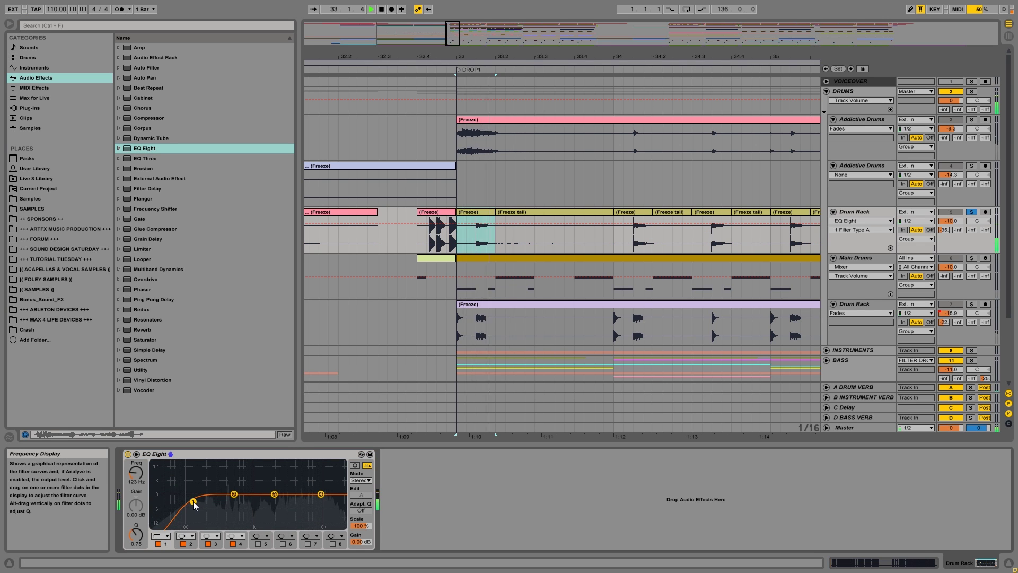
pyautogui.click(417, 233)
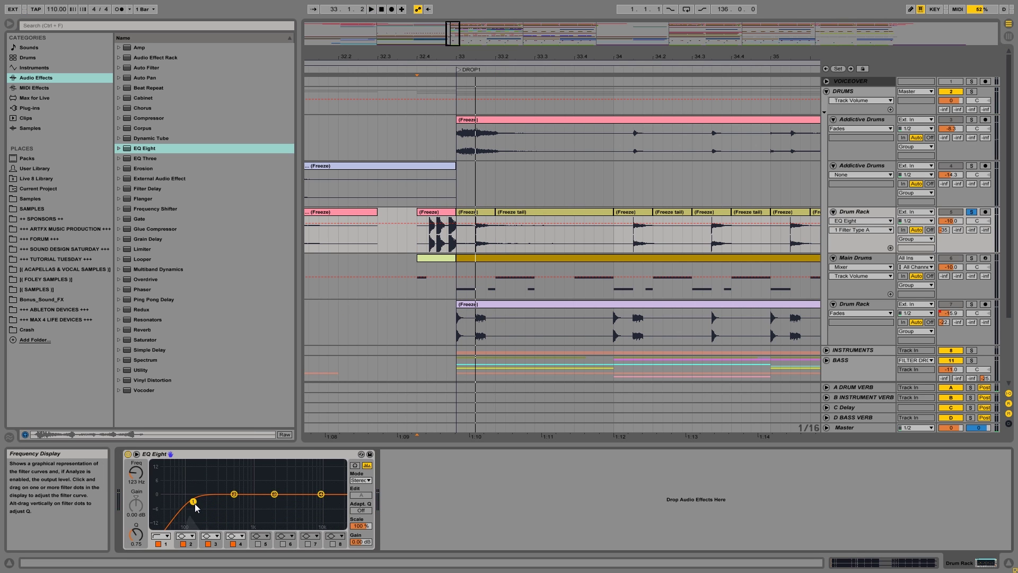
pyautogui.moveTo(219, 498); pyautogui.dragTo(206, 497)
pyautogui.press('space')
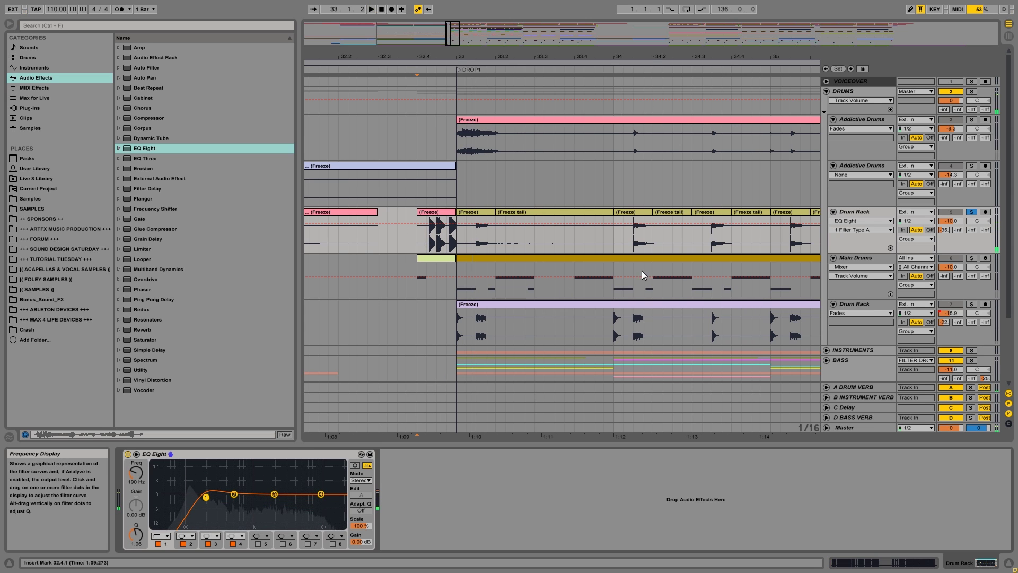
# Step: Turn off the Drum Rack's solo and play the full mix into DROP1 with the new EQ Eight active
pyautogui.click(972, 211)
pyautogui.press('space')
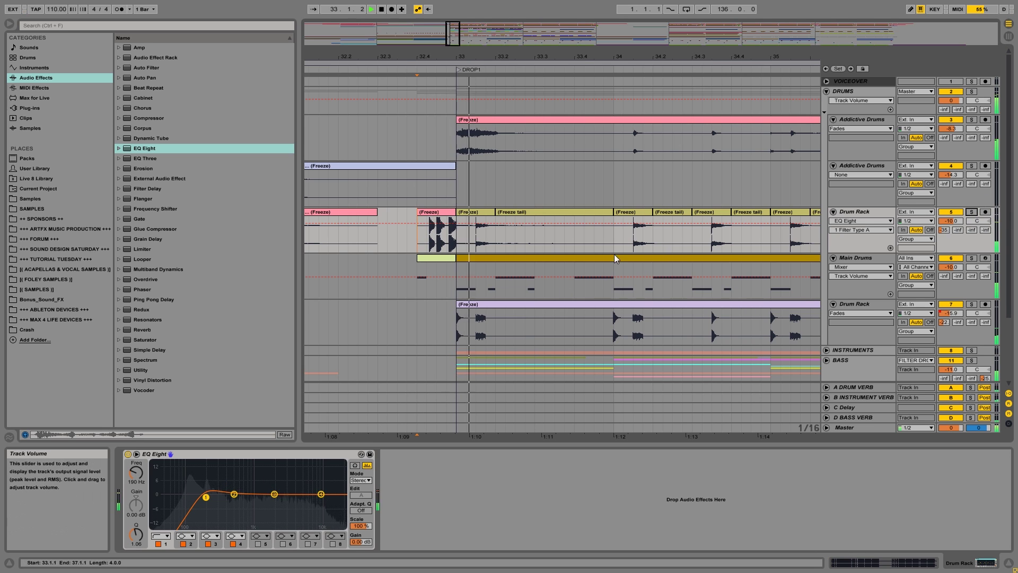
pyautogui.click(319, 455)
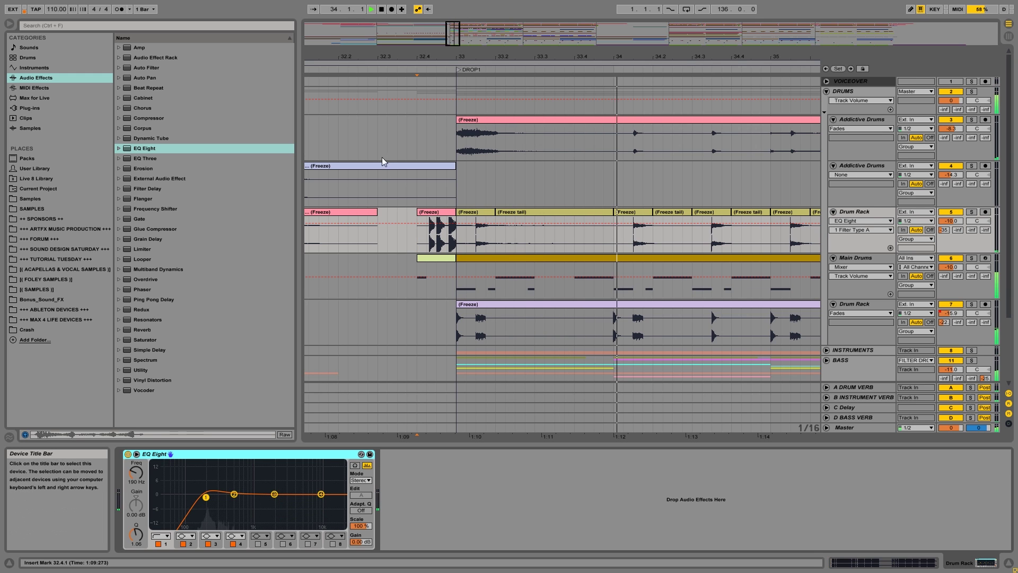
# Step: Play the mix into DROP1 from bar 32, and solo the DRUMS group to hear its layers together
pyautogui.moveTo(382, 55); pyautogui.dragTo(381, 62)
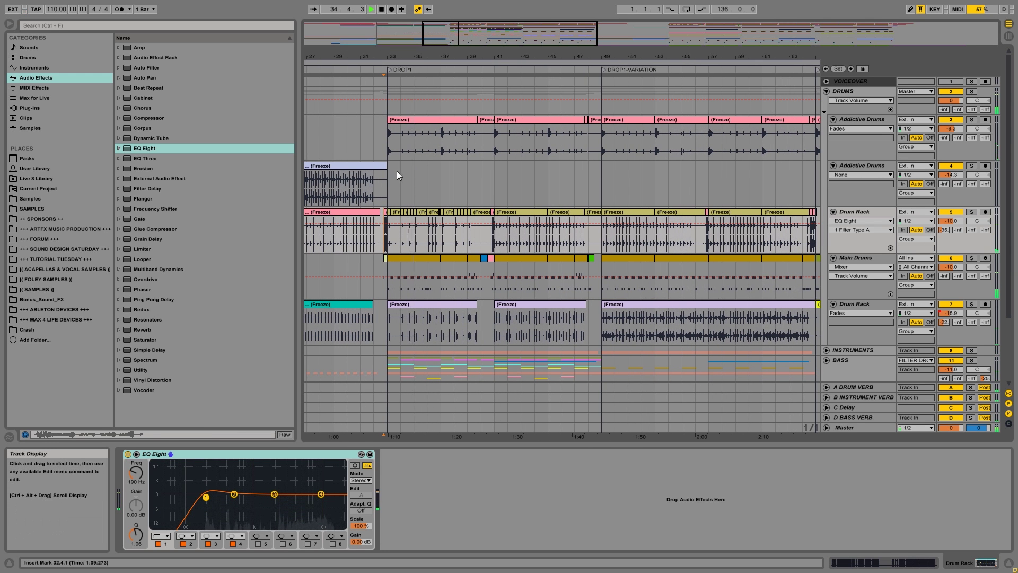
pyautogui.click(370, 232)
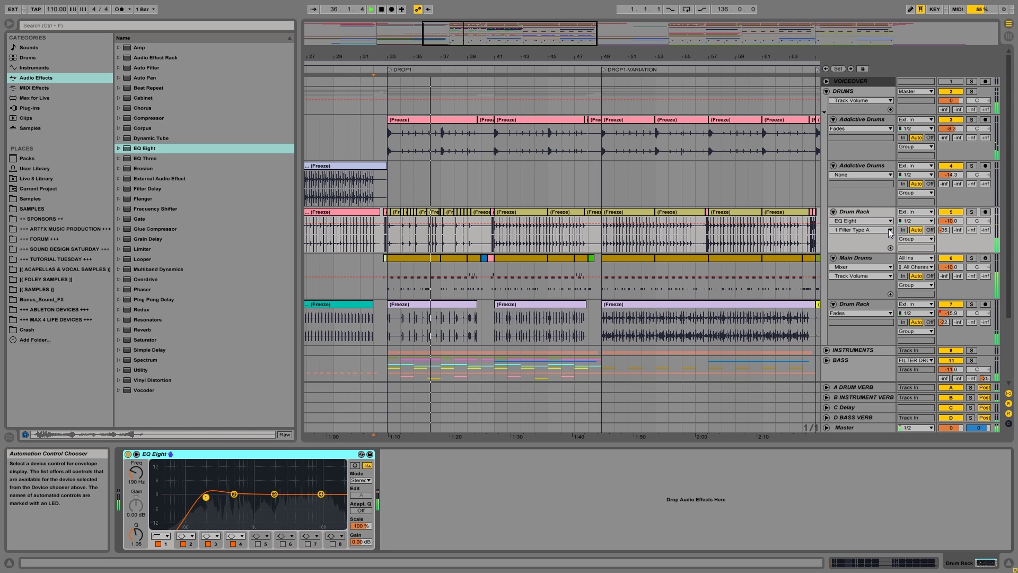
pyautogui.click(842, 91)
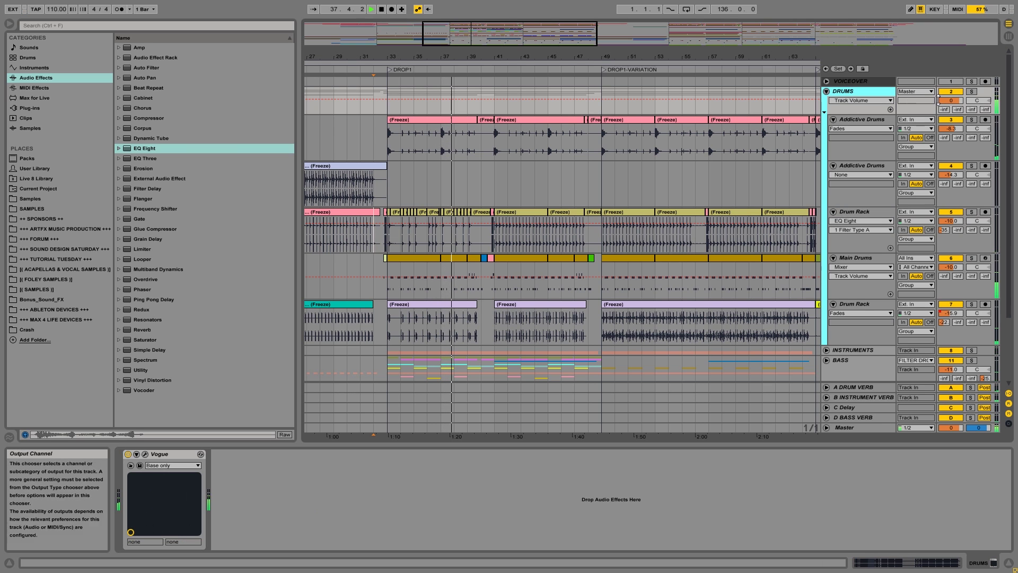
pyautogui.click(971, 91)
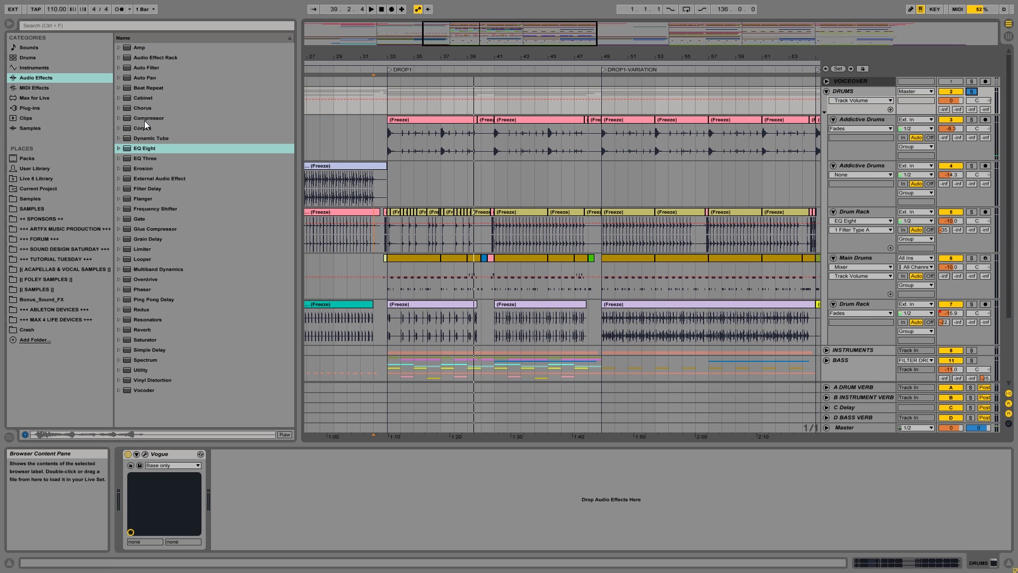
# Step: Try an EQ Eight ahead of Vogue on the DRUMS group and audition it at the start of DROP1
pyautogui.moveTo(137, 148); pyautogui.dragTo(157, 456)
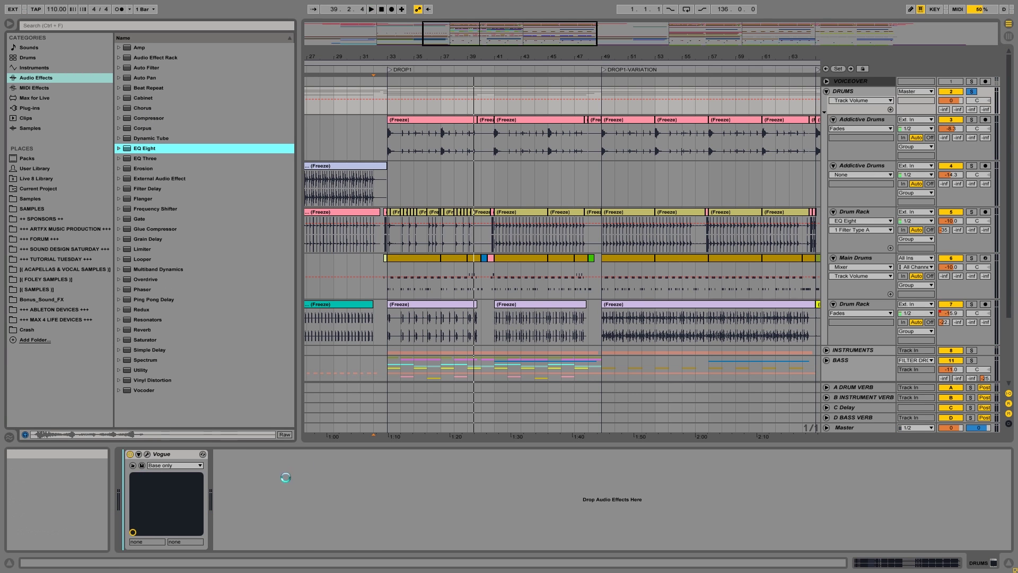
pyautogui.press('space')
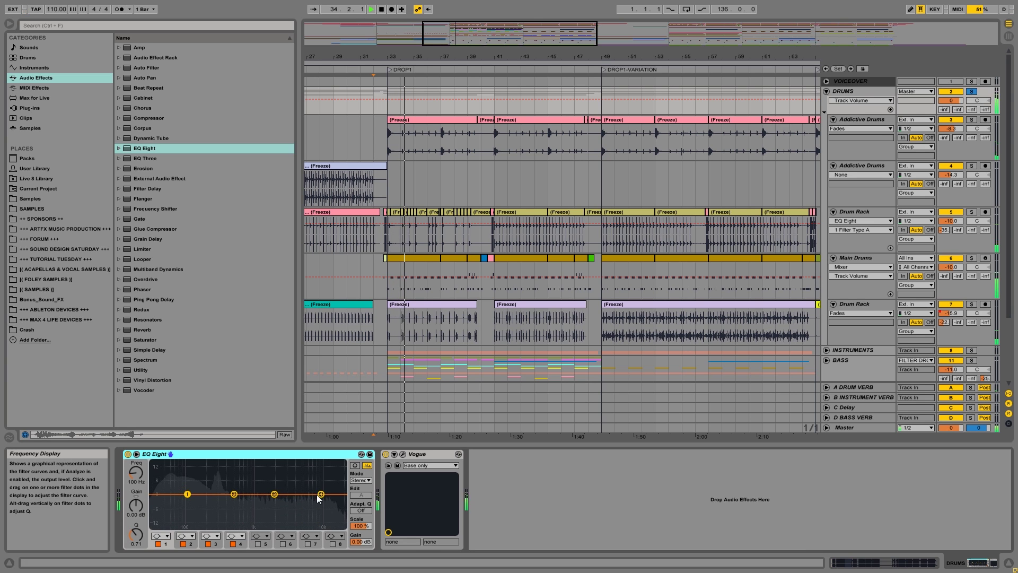
pyautogui.press('space')
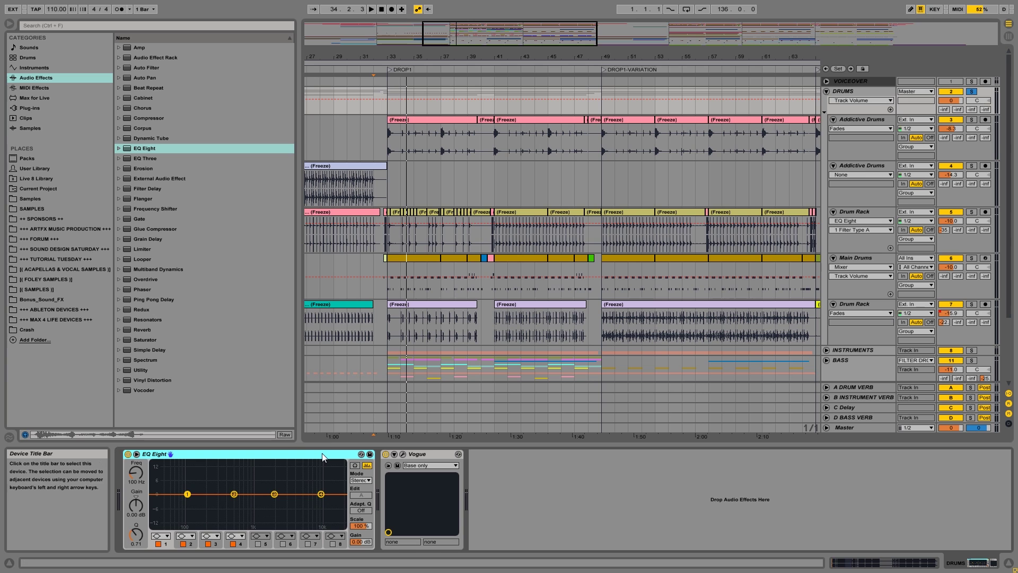
pyautogui.click(860, 193)
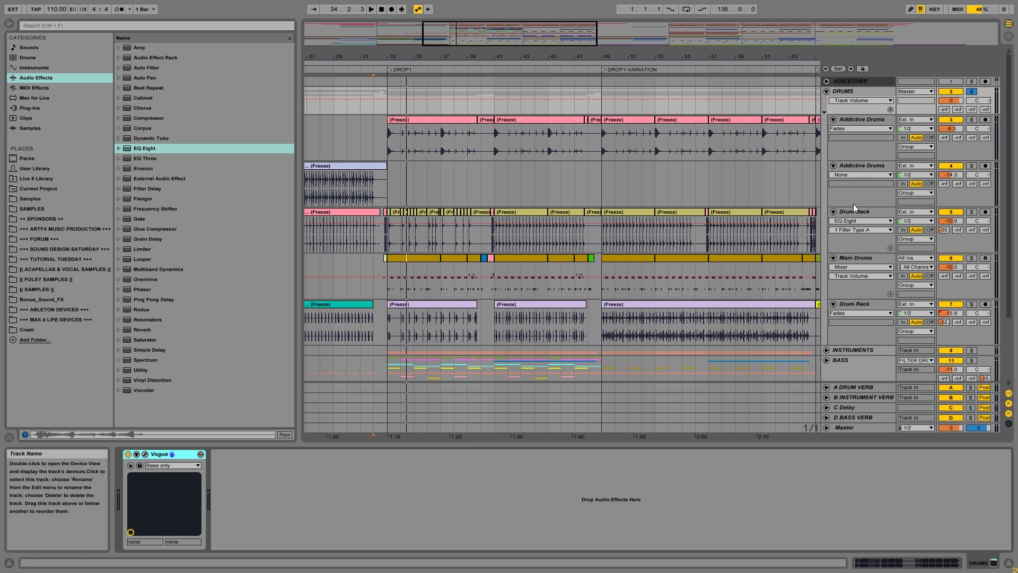
# Step: Insert an EQ Eight before the Glue Compressor on Main Drums and boost band 3 by 2.85 dB at 2.89 kHz
pyautogui.click(831, 275)
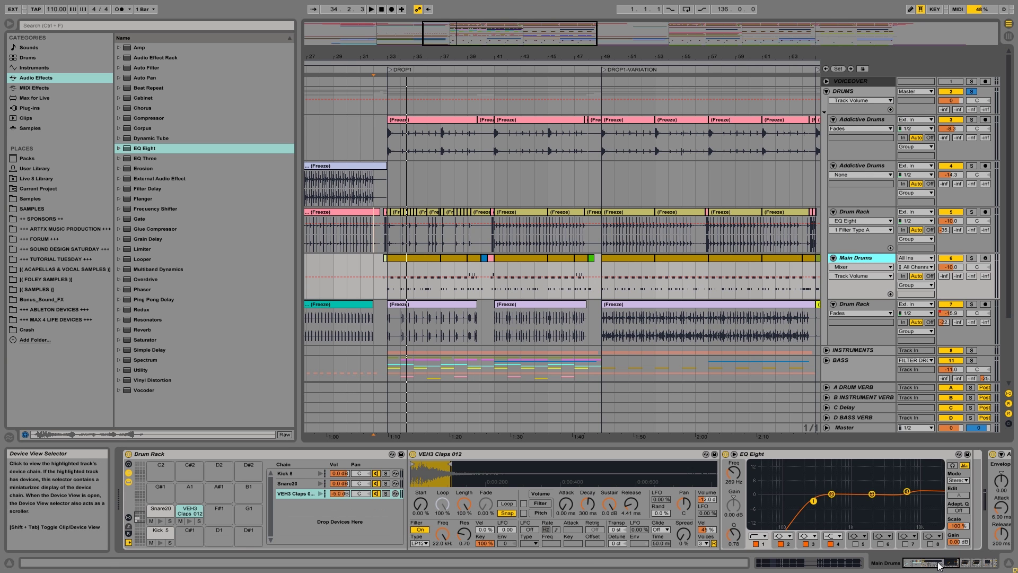
pyautogui.hscroll(10, 933, 501)
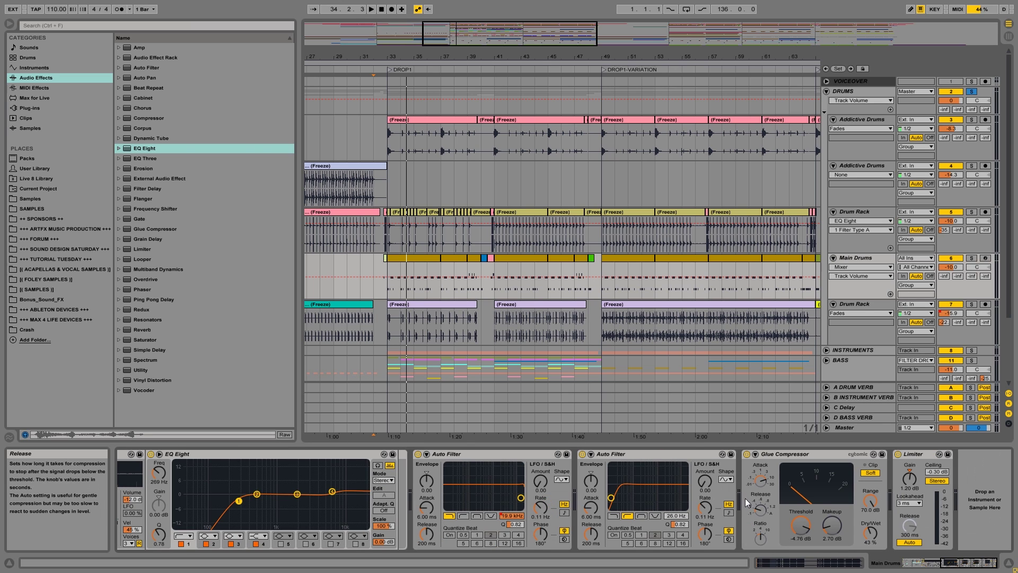
pyautogui.click(939, 454)
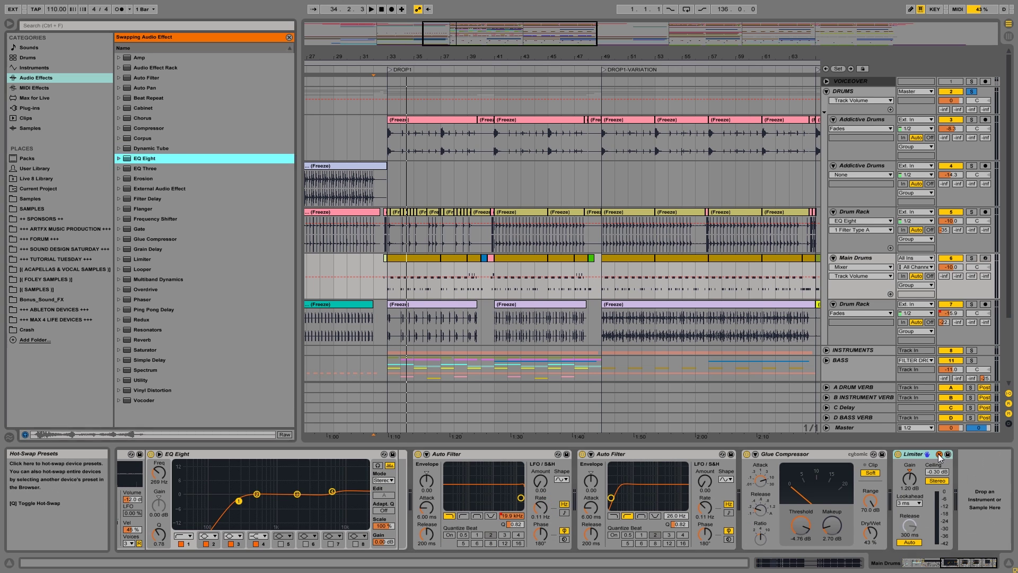
pyautogui.click(975, 463)
pyautogui.moveTo(975, 463); pyautogui.dragTo(966, 459)
pyautogui.moveTo(874, 460); pyautogui.dragTo(546, 491)
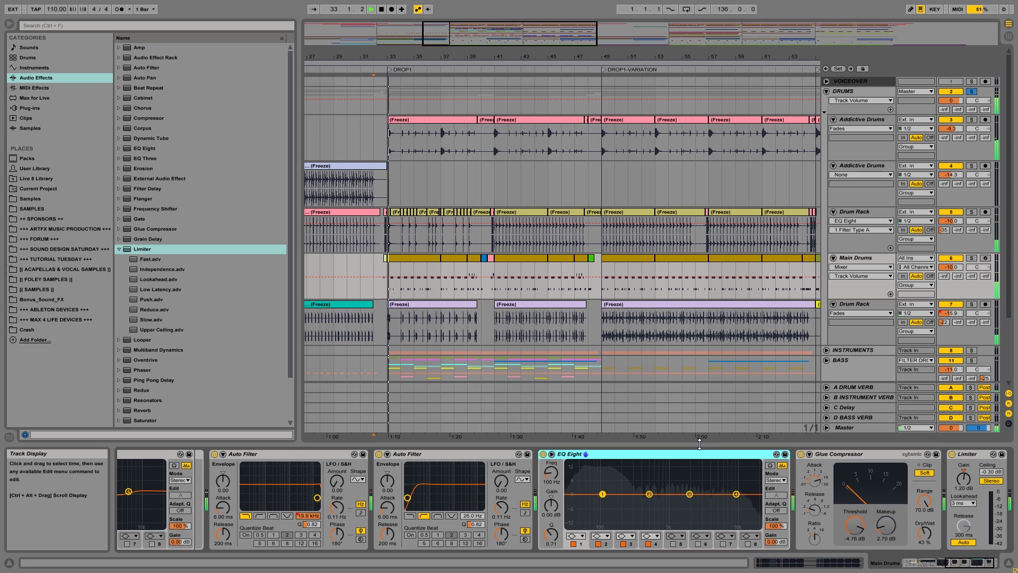
pyautogui.moveTo(691, 498)
pyautogui.mouseDown()
pyautogui.moveTo(650, 487)
pyautogui.moveTo(715, 488)
pyautogui.moveTo(700, 488)
pyautogui.mouseUp()
pyautogui.click(672, 458)
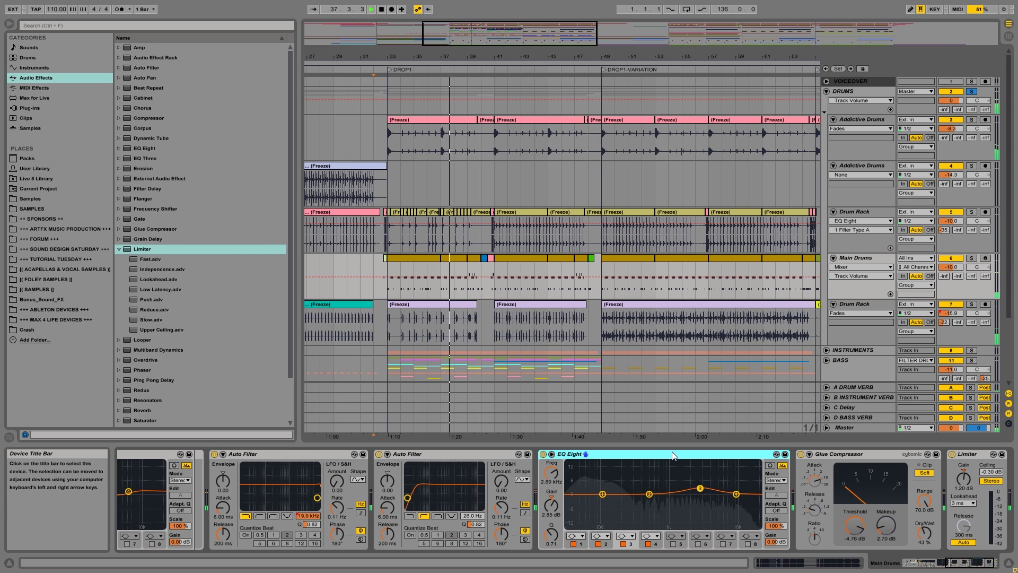
# Step: Move the new EQ Eight from the Main Drums chain into the Drum Rack's Snare20 chain, after its existing EQ Eight
pyautogui.click(814, 533)
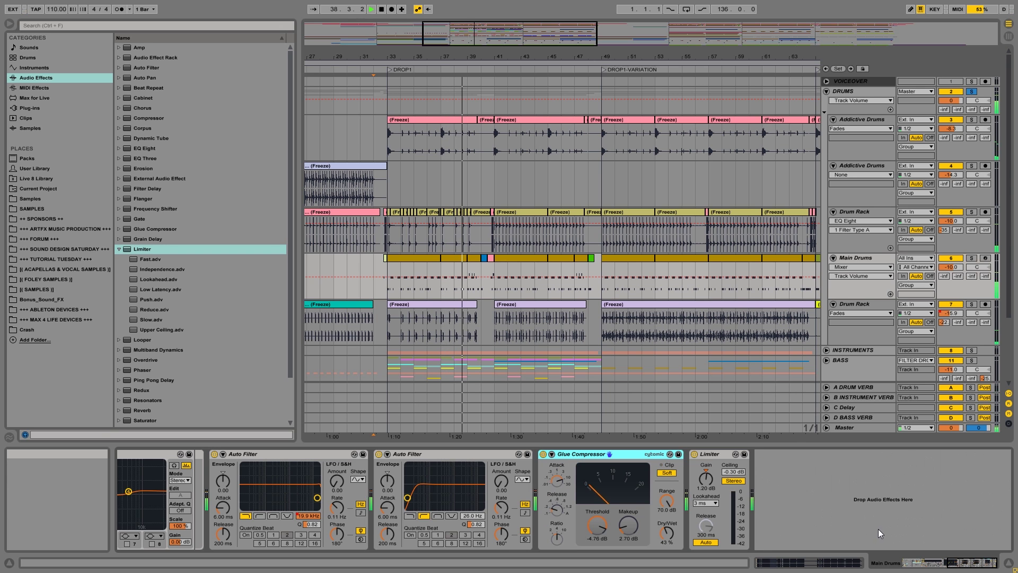
pyautogui.click(942, 563)
pyautogui.moveTo(942, 563); pyautogui.dragTo(905, 563)
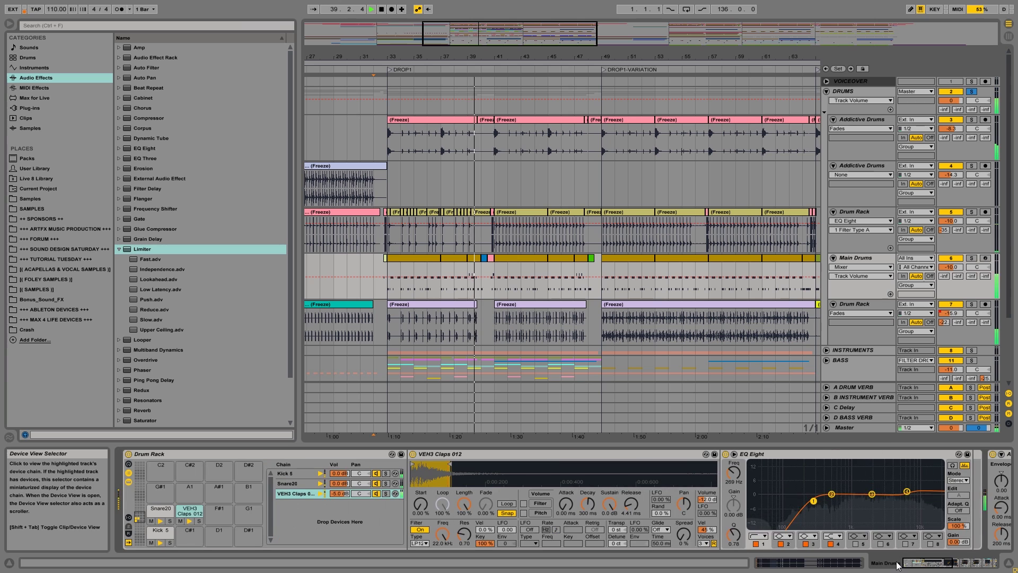
pyautogui.click(297, 481)
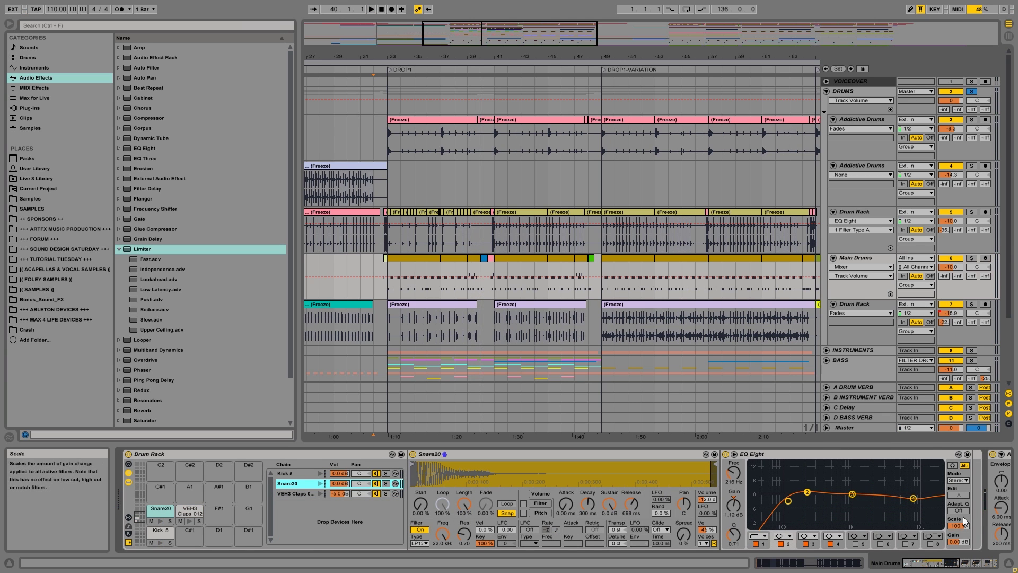
pyautogui.click(978, 511)
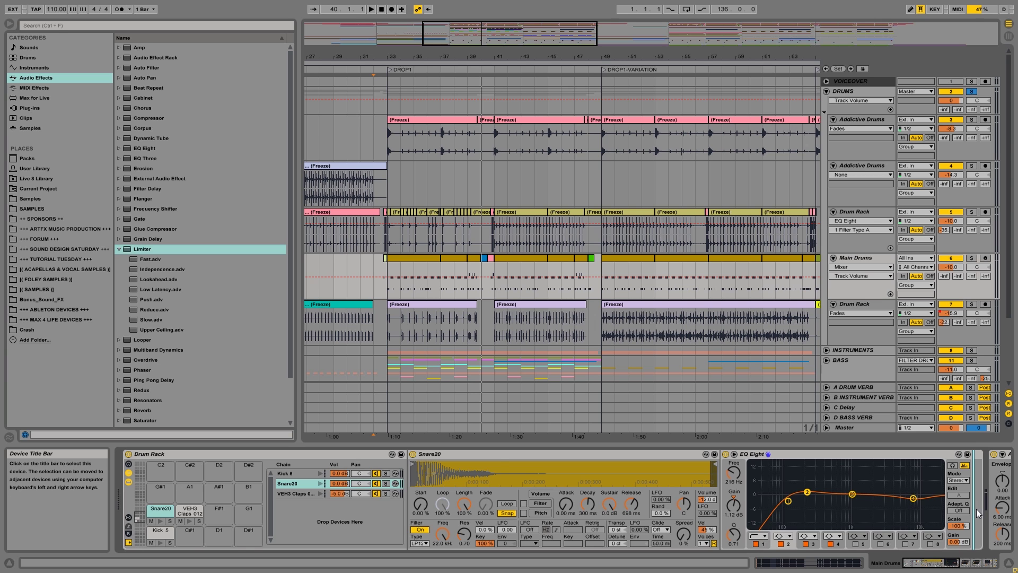
pyautogui.press('Right')
# Step: Set band 3 of the second Snare20 EQ Eight to 3.81 kHz and 3.60 dB, auditioning it from the start of DROP1
pyautogui.press('space')
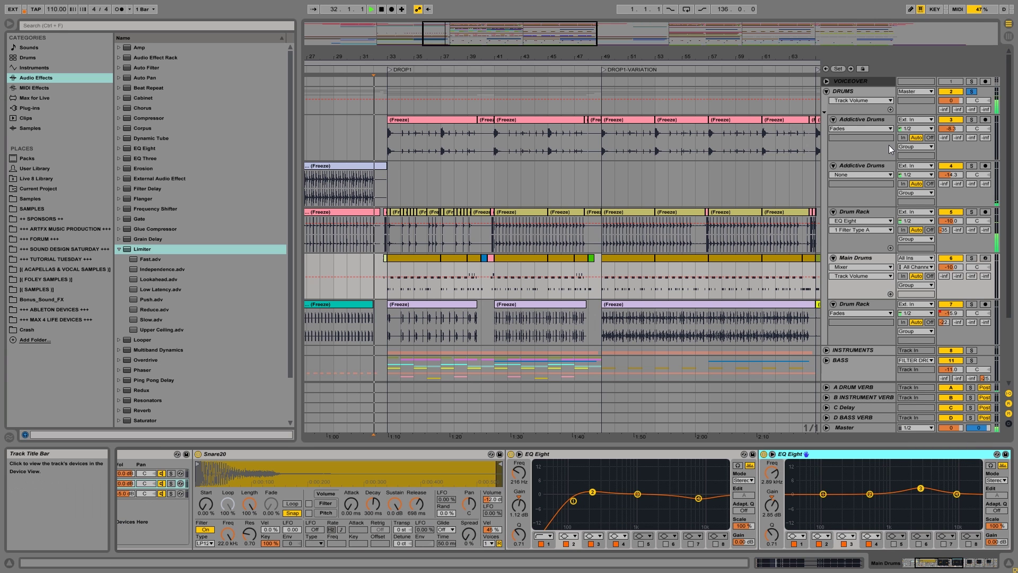
pyautogui.click(383, 233)
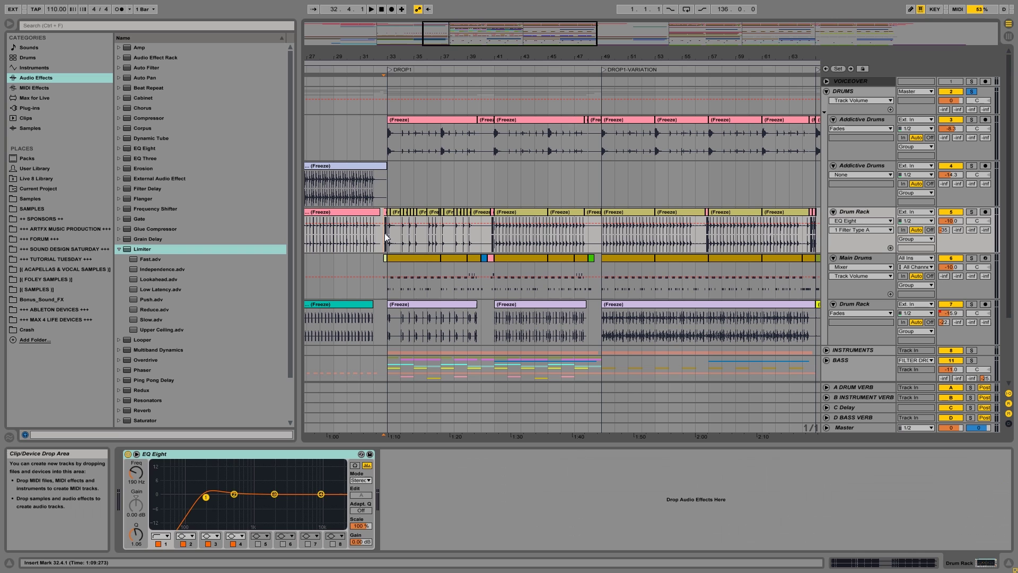
pyautogui.click(389, 271)
pyautogui.press('space')
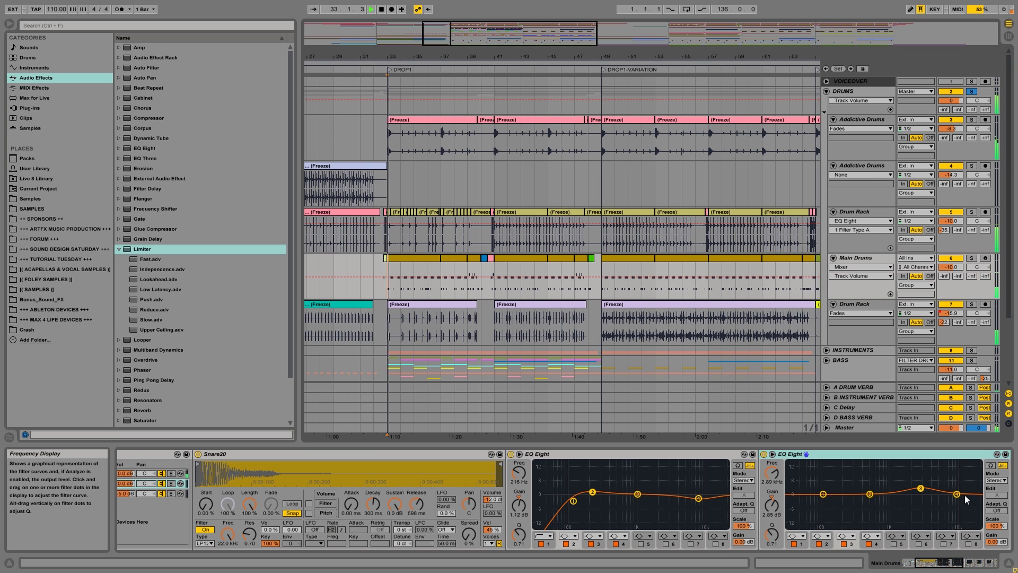
pyautogui.moveTo(931, 492); pyautogui.dragTo(940, 490)
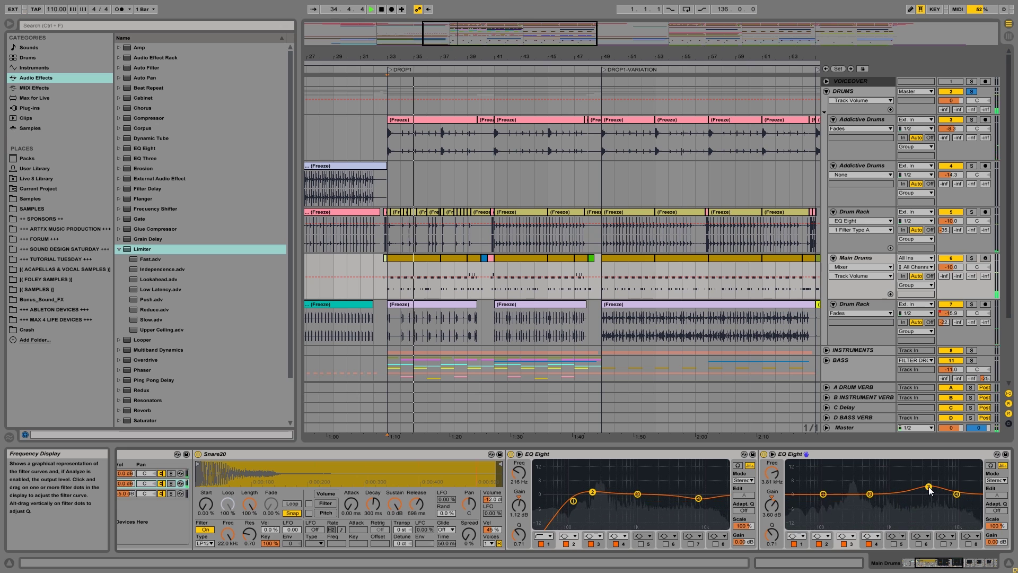
pyautogui.press('space')
pyautogui.press('space')
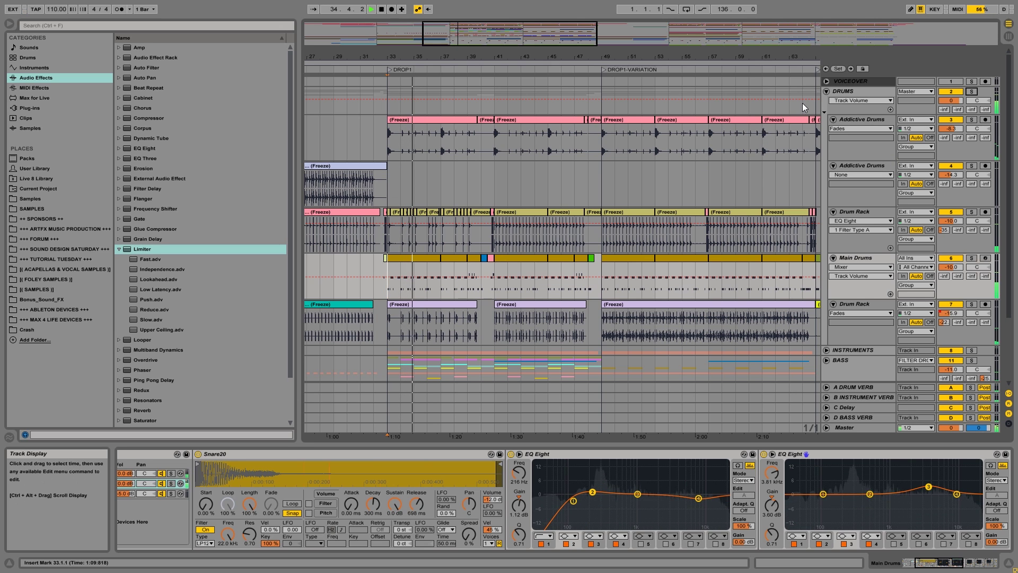
# Step: Collapse the DRUMS group, show the whole arrangement and play from the start of BREAKDOWN at 65.1.1
pyautogui.click(826, 91)
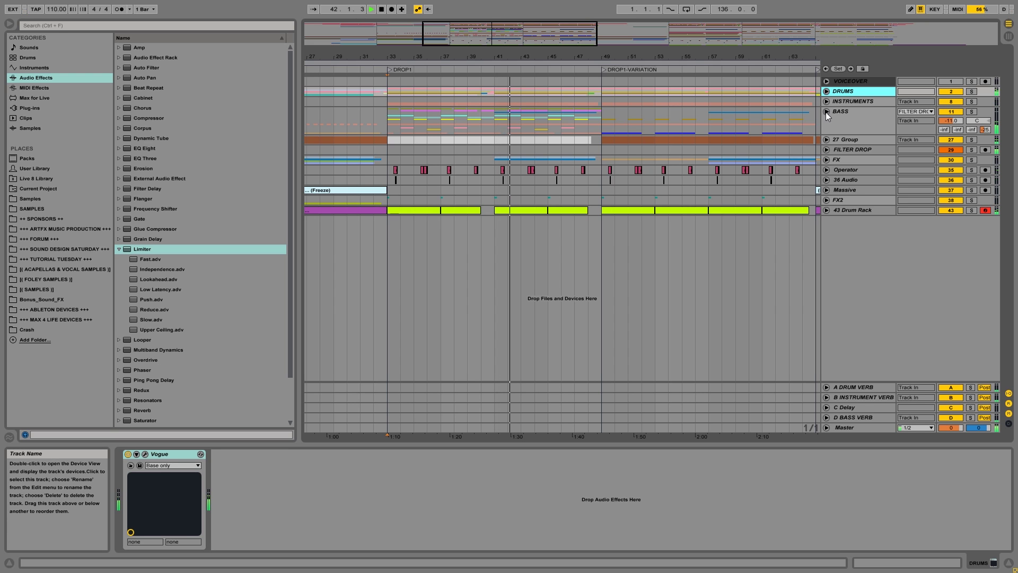
pyautogui.moveTo(469, 56); pyautogui.dragTo(468, 21)
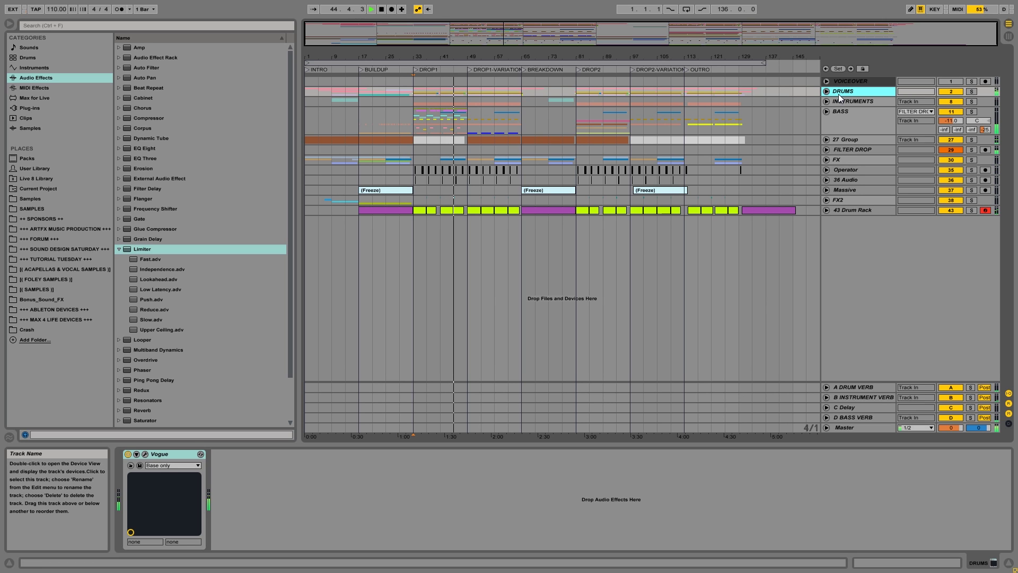
pyautogui.press('space')
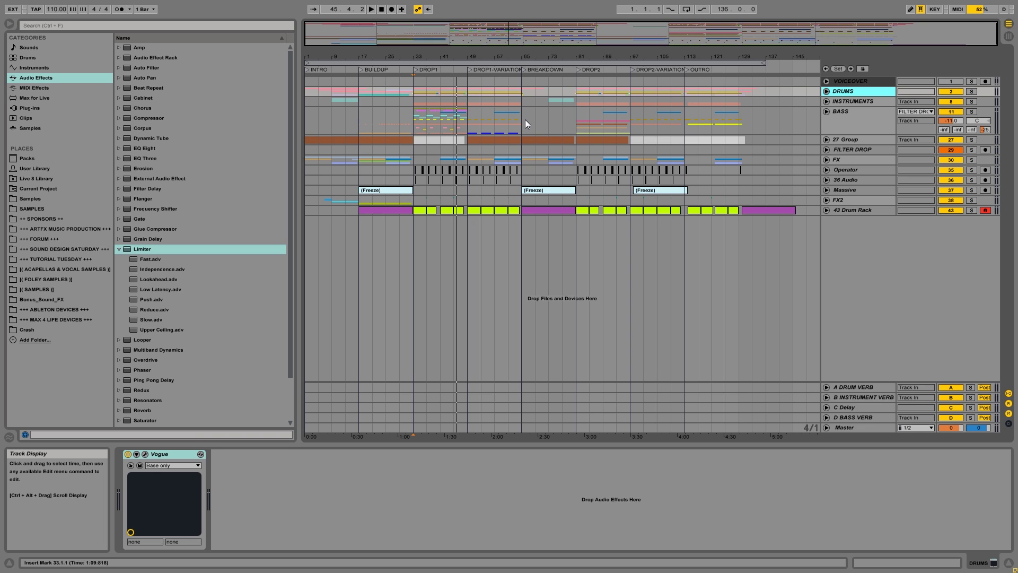
pyautogui.click(523, 201)
pyautogui.press('space')
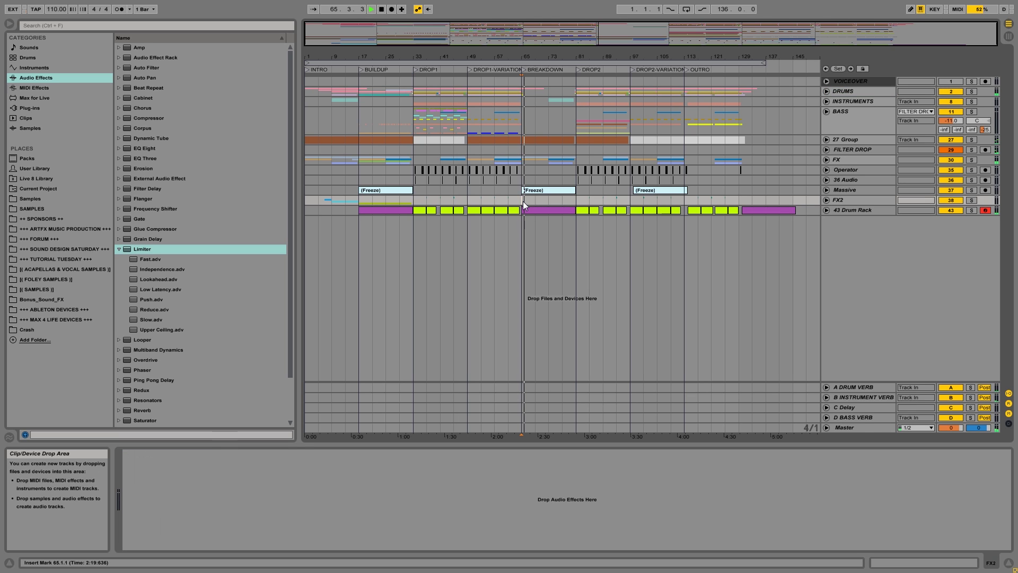
# Step: Expand the FX2 group, copy the track 42 Granulator II clip from BUILDUP to 65.1.1 in BREAKDOWN, and audition it
pyautogui.click(825, 200)
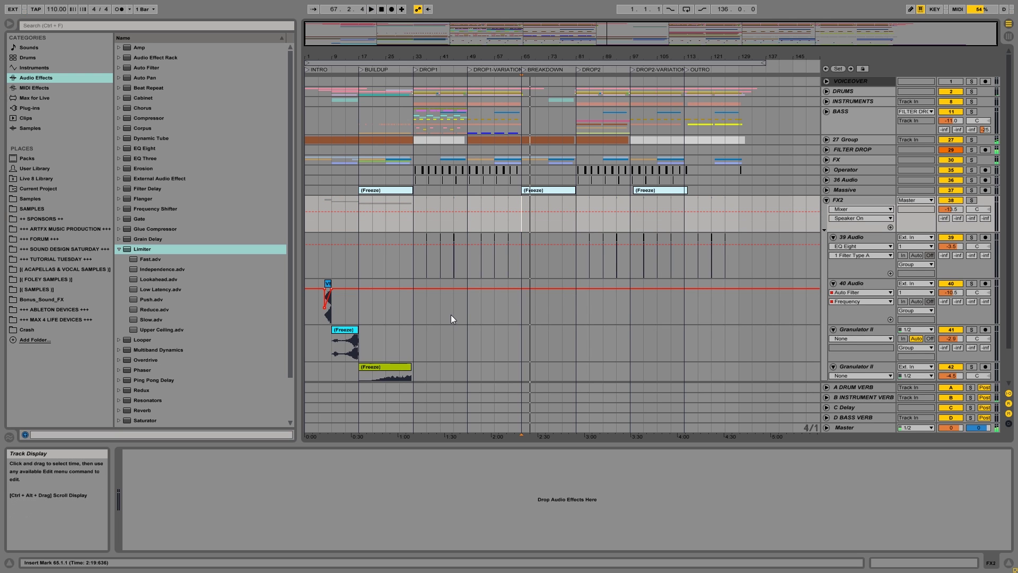
pyautogui.scroll(-3, 451, 314)
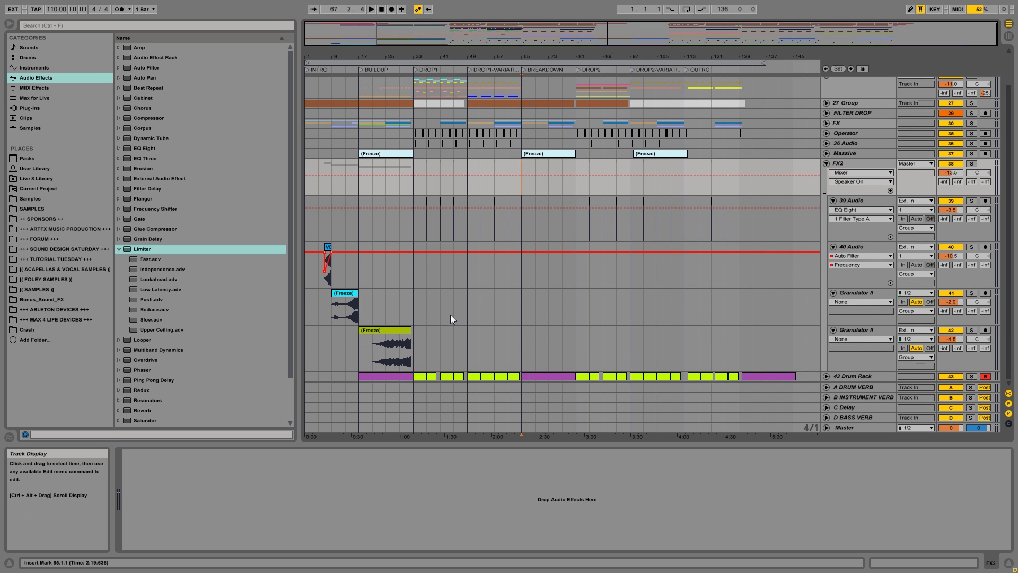
pyautogui.click(388, 334)
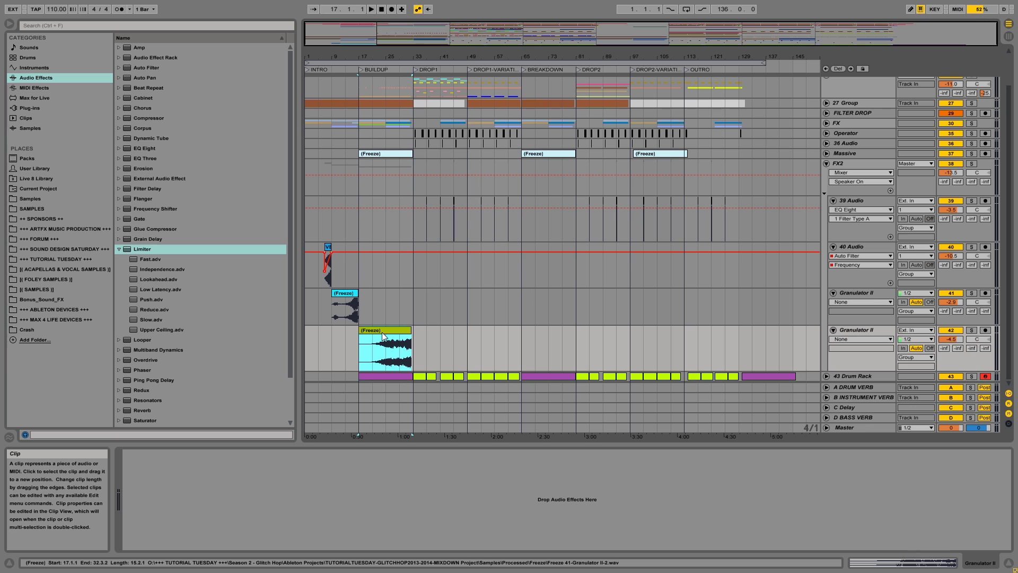
pyautogui.moveTo(374, 337); pyautogui.dragTo(540, 341)
pyautogui.press('space')
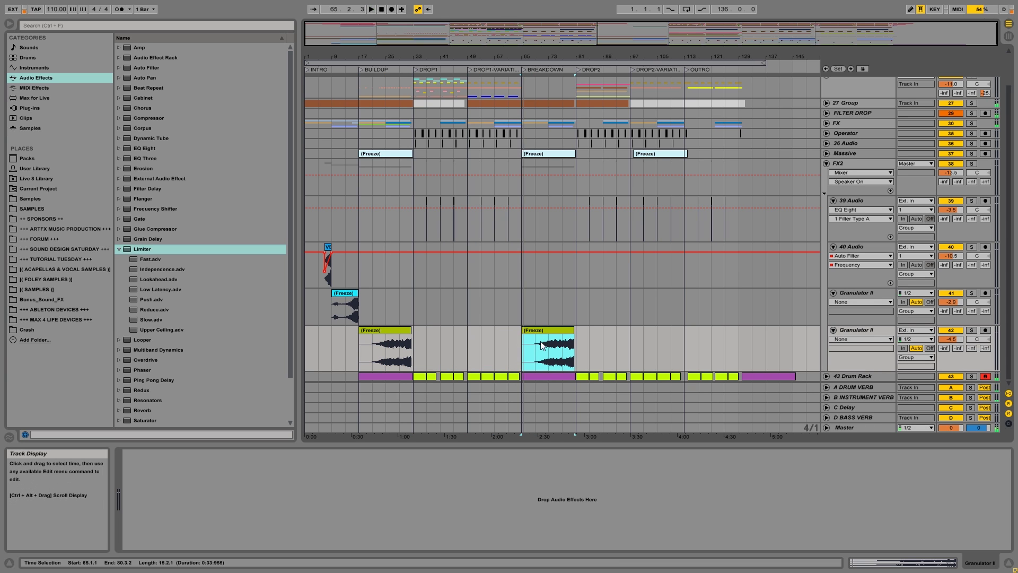
pyautogui.click(553, 346)
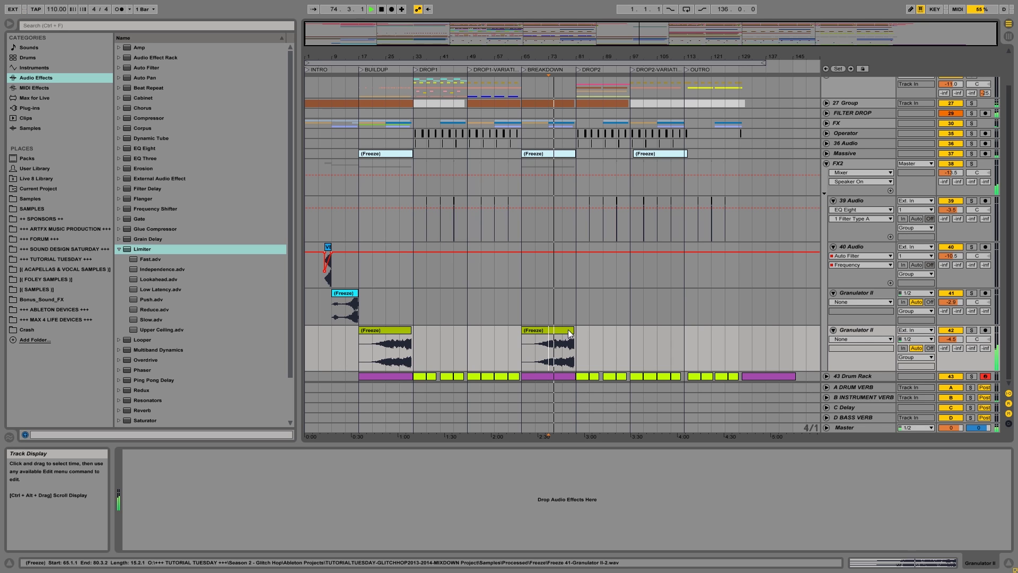
pyautogui.press('space')
# Step: Show fades on track 42, shorten the copied BREAKDOWN clip to start near bar 73, give it a long fade-in and audition it
pyautogui.click(862, 342)
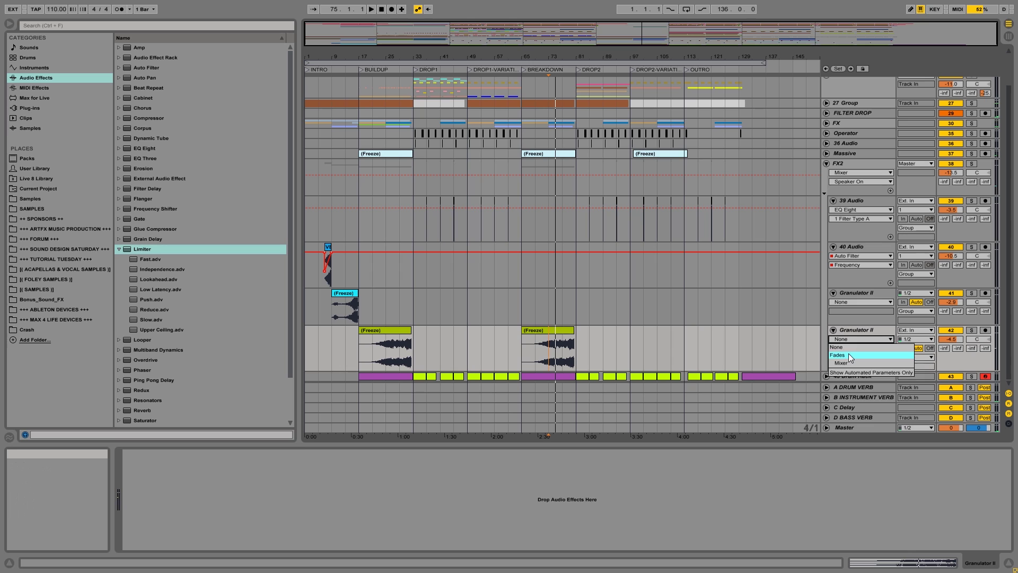
pyautogui.click(848, 353)
pyautogui.moveTo(521, 337); pyautogui.dragTo(574, 340)
pyautogui.click(554, 345)
pyautogui.press('space')
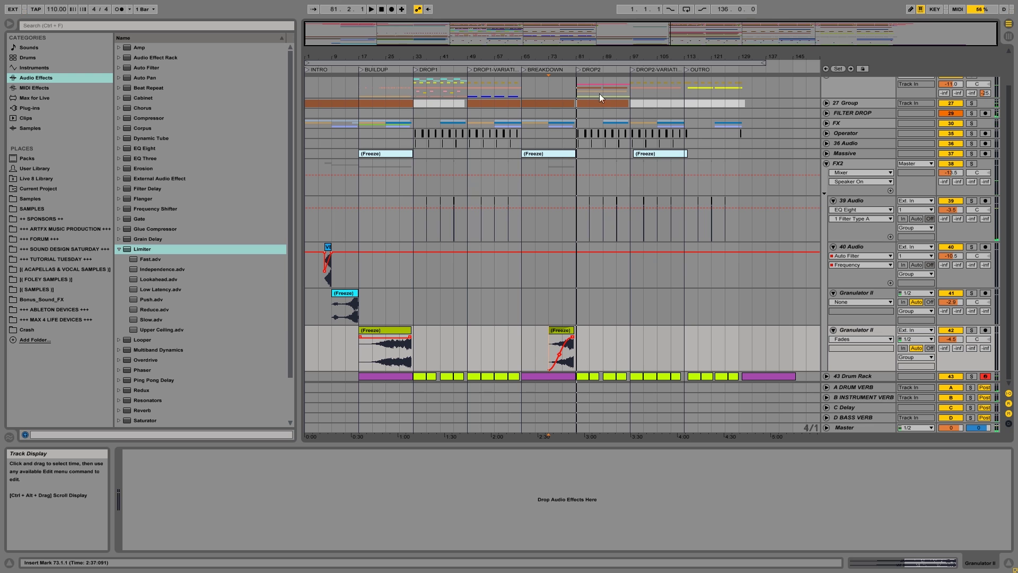
# Step: Expand the FX group, shorten track 31 Operator's BREAKDOWN clip to end at 80.3.1 and audition the transition from 80.1.1
pyautogui.moveTo(562, 58); pyautogui.dragTo(563, 138)
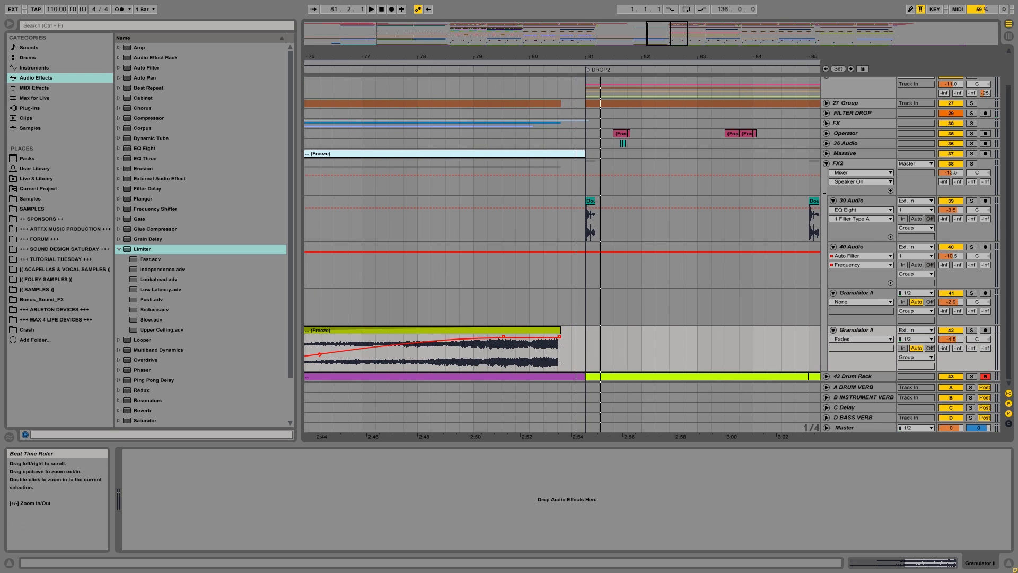
pyautogui.click(533, 125)
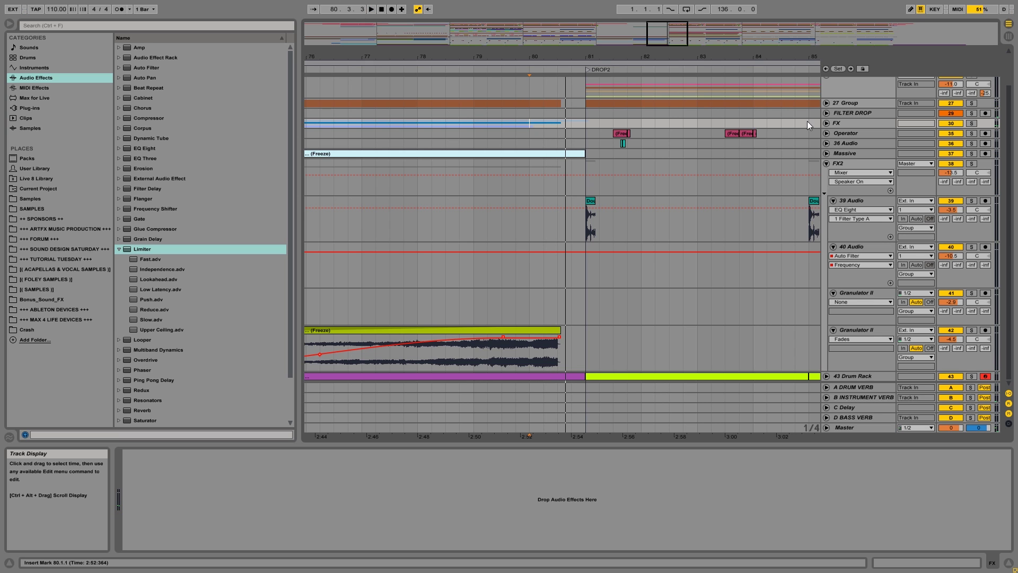
pyautogui.click(826, 123)
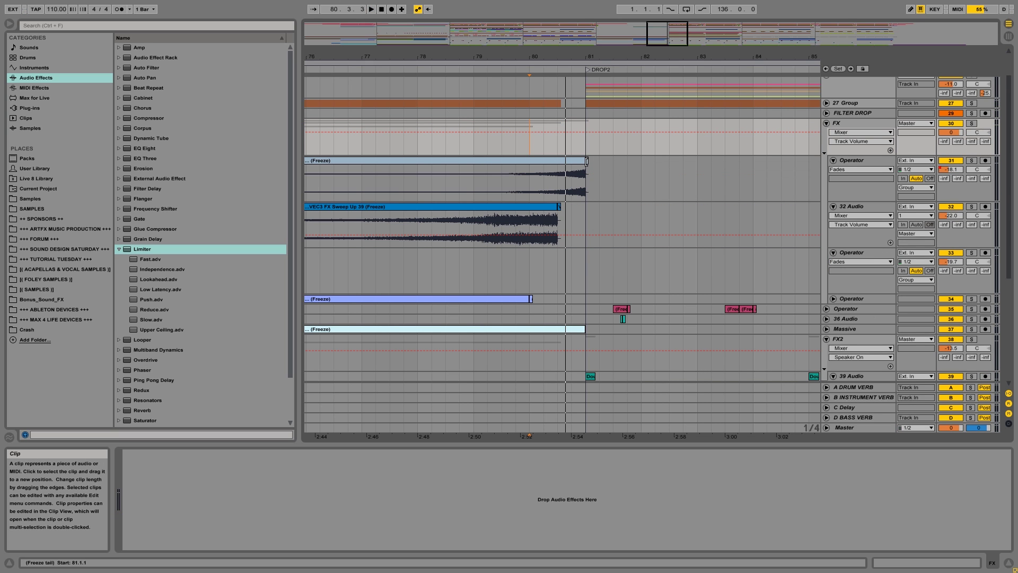
pyautogui.moveTo(584, 180); pyautogui.dragTo(557, 180)
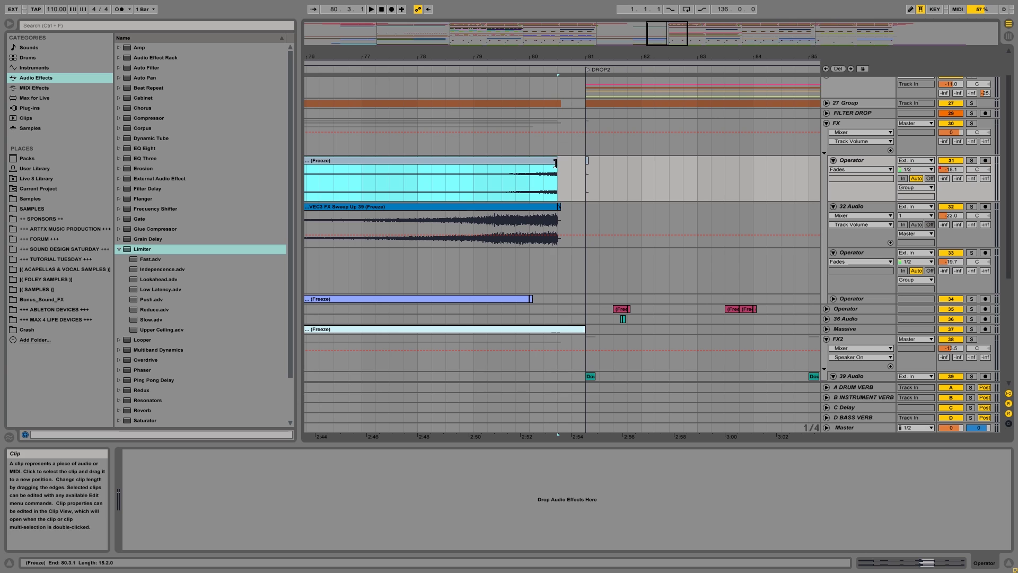
pyautogui.click(534, 178)
pyautogui.press('space')
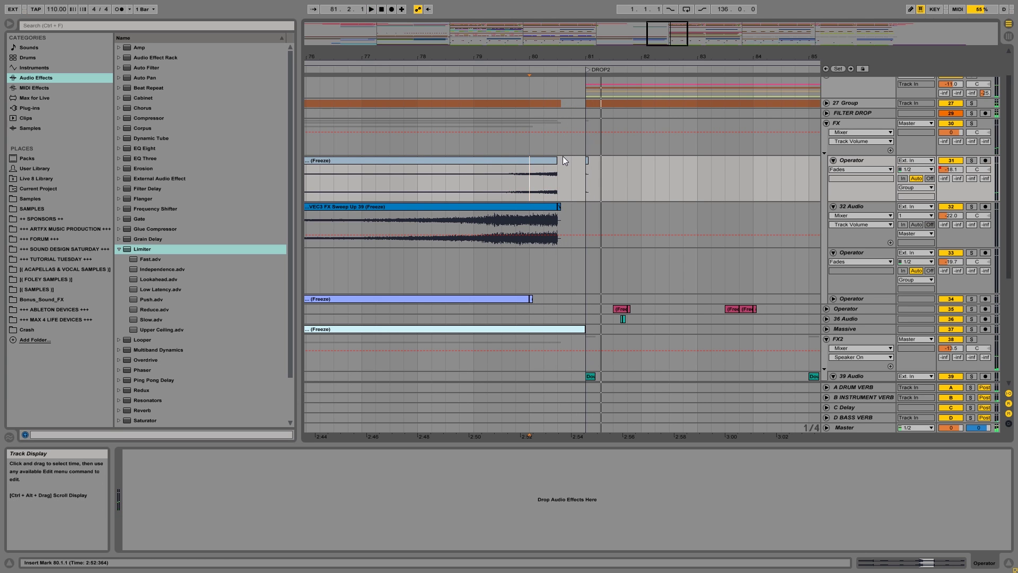
# Step: Play on into DROP2, collapse the FX2 and FX groups, and show the whole arrangement
pyautogui.scroll(-5, 564, 193)
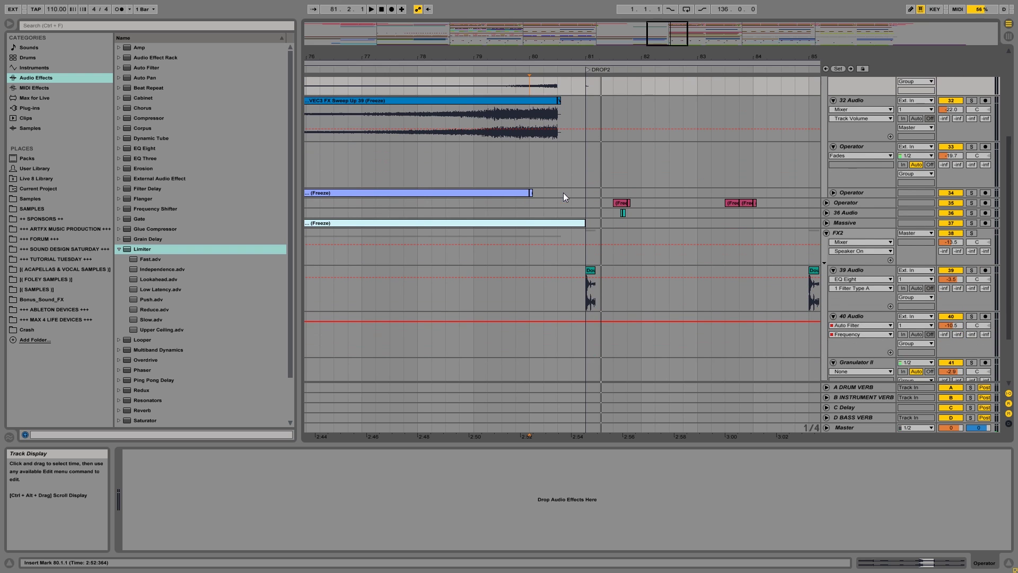
pyautogui.scroll(-3, 854, 252)
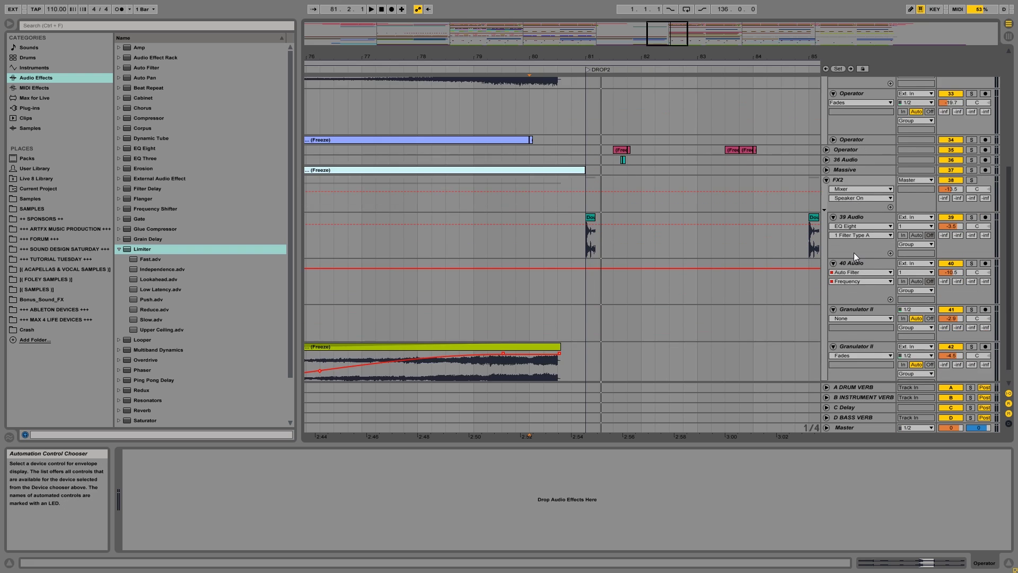
pyautogui.press('space')
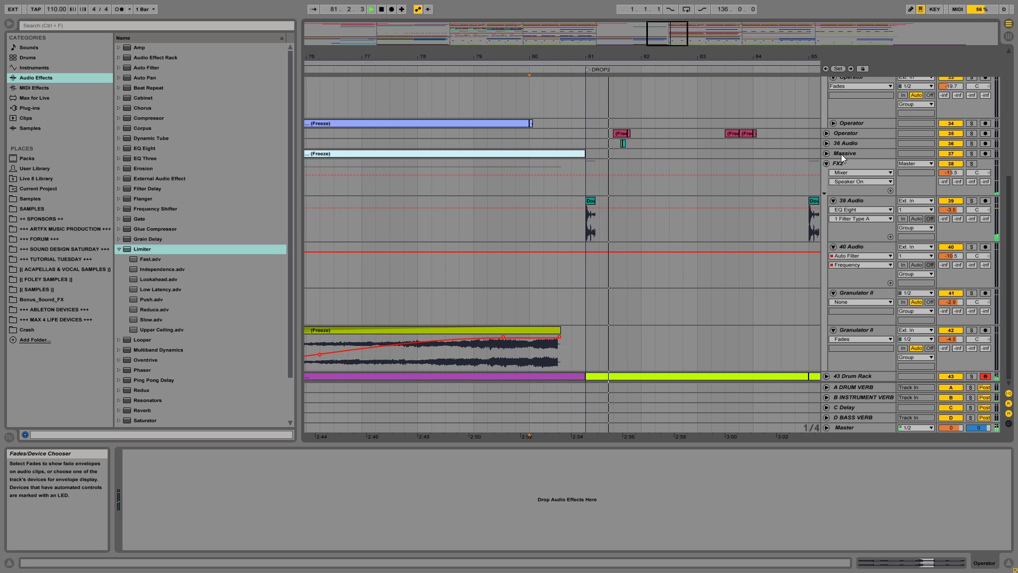
pyautogui.click(828, 164)
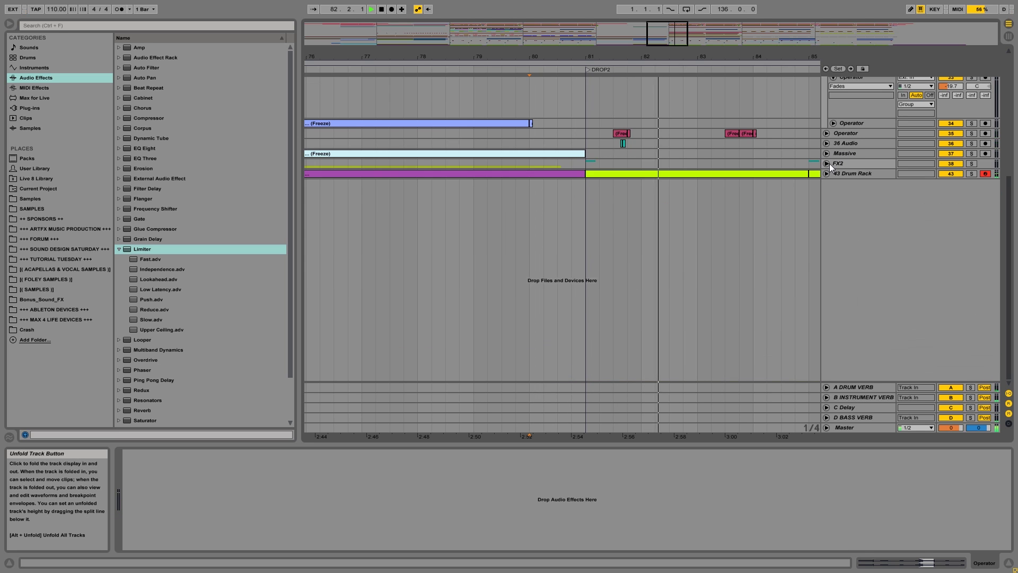
pyautogui.scroll(5, 829, 163)
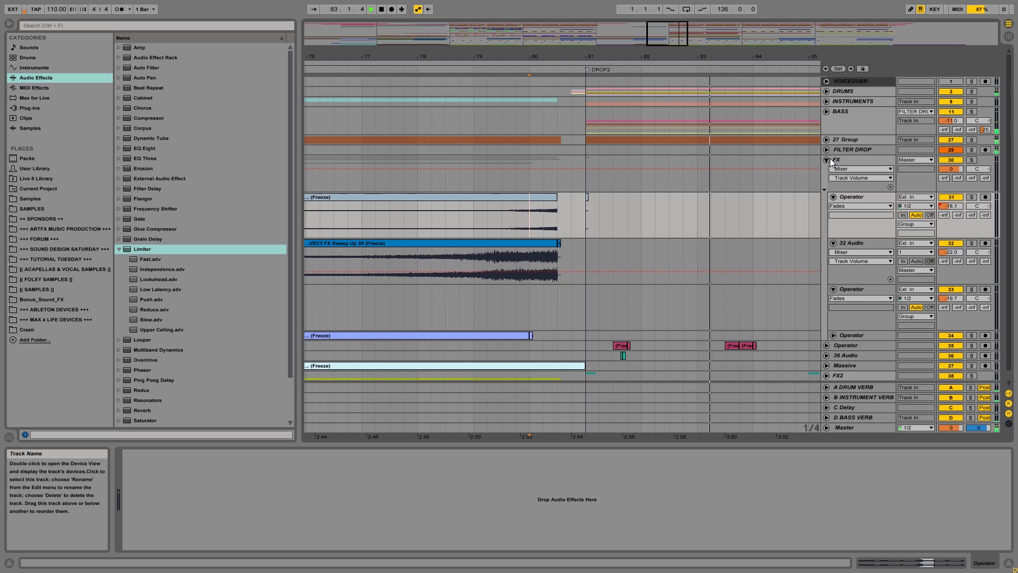
pyautogui.click(825, 159)
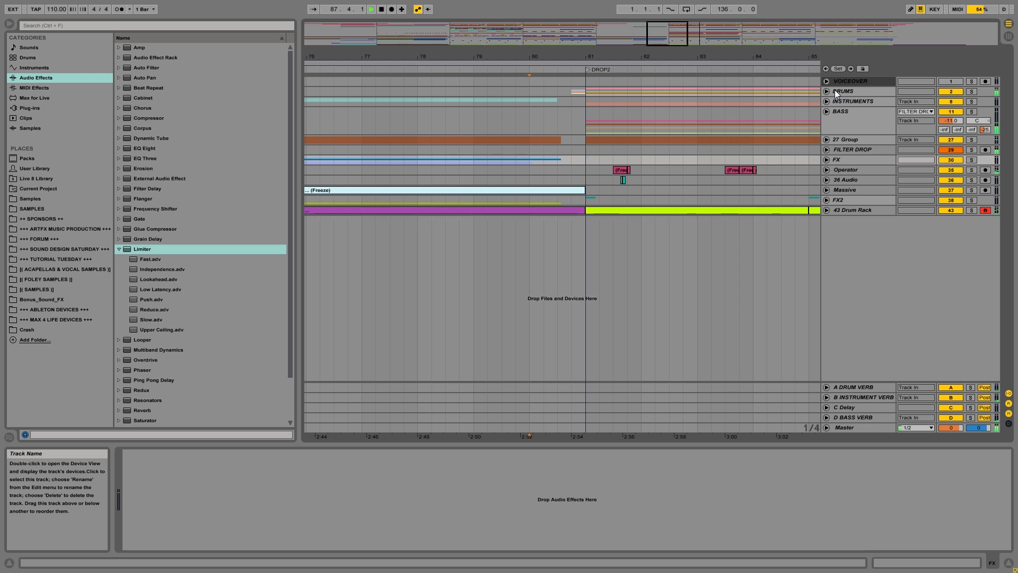
pyautogui.press('space')
pyautogui.doubleClick(461, 56)
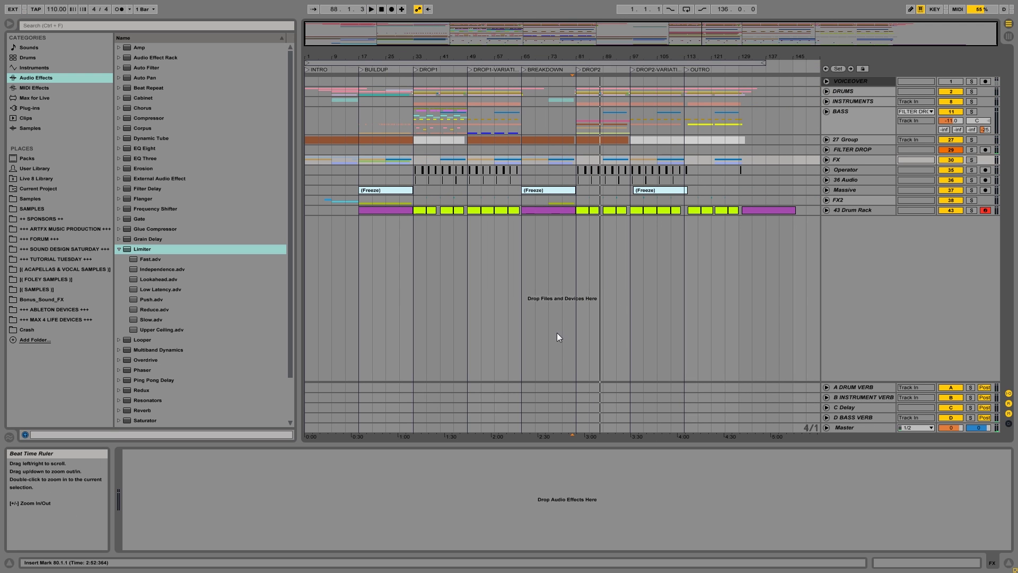
# Step: Play from 25.1.1 in BUILDUP, solo the DRUMS group and expand it
pyautogui.click(392, 116)
pyautogui.press('space')
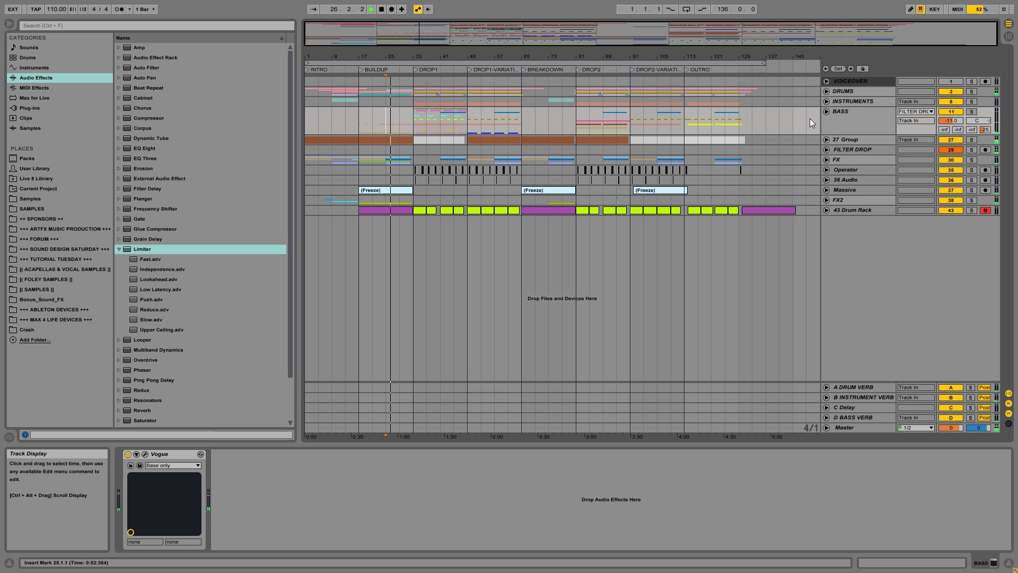
pyautogui.click(871, 94)
pyautogui.click(970, 92)
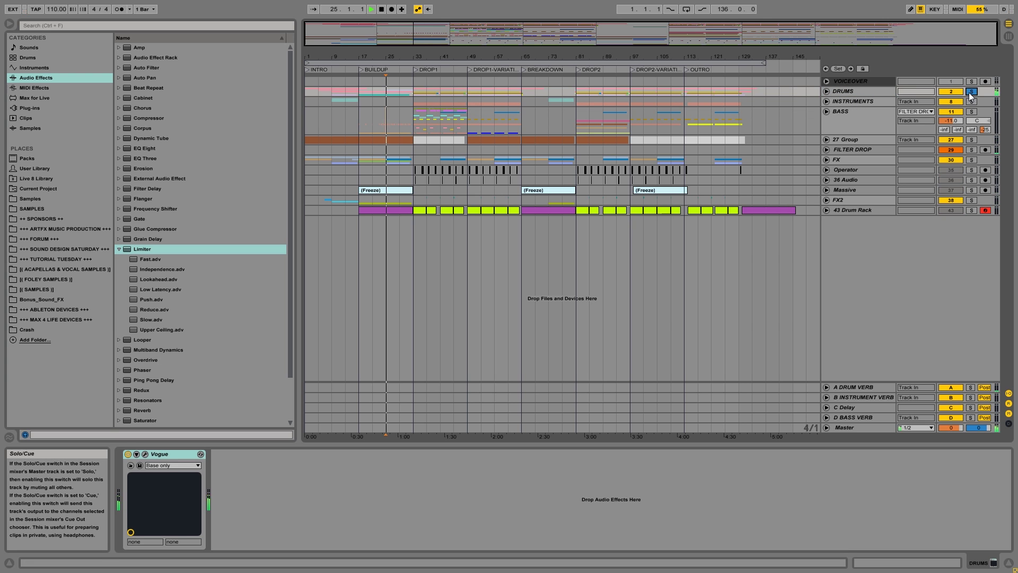
pyautogui.click(825, 92)
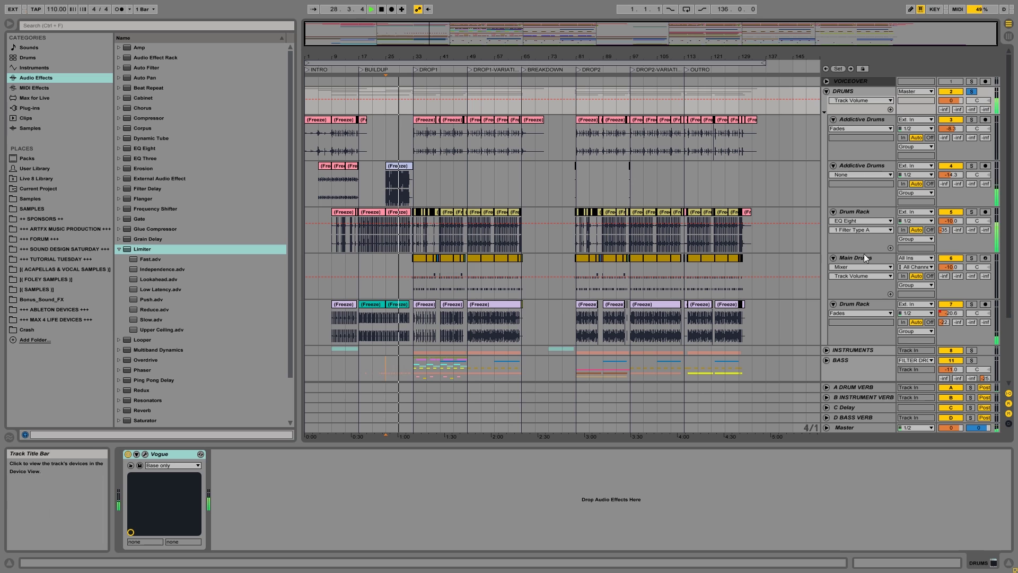
# Step: Solo track 4 Addictive Drums on its own and audition it from 25.1.1
pyautogui.click(869, 166)
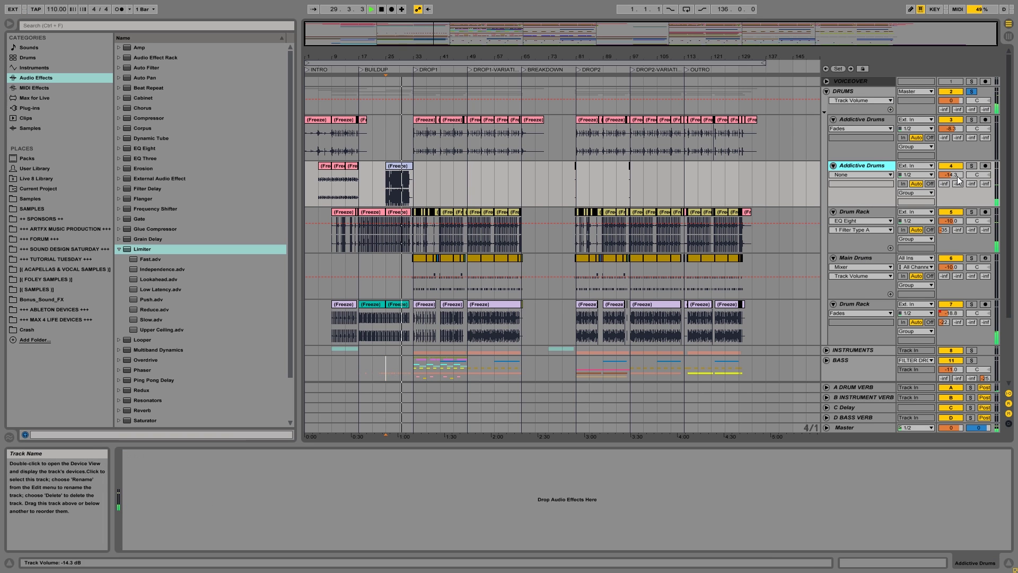
pyautogui.click(971, 167)
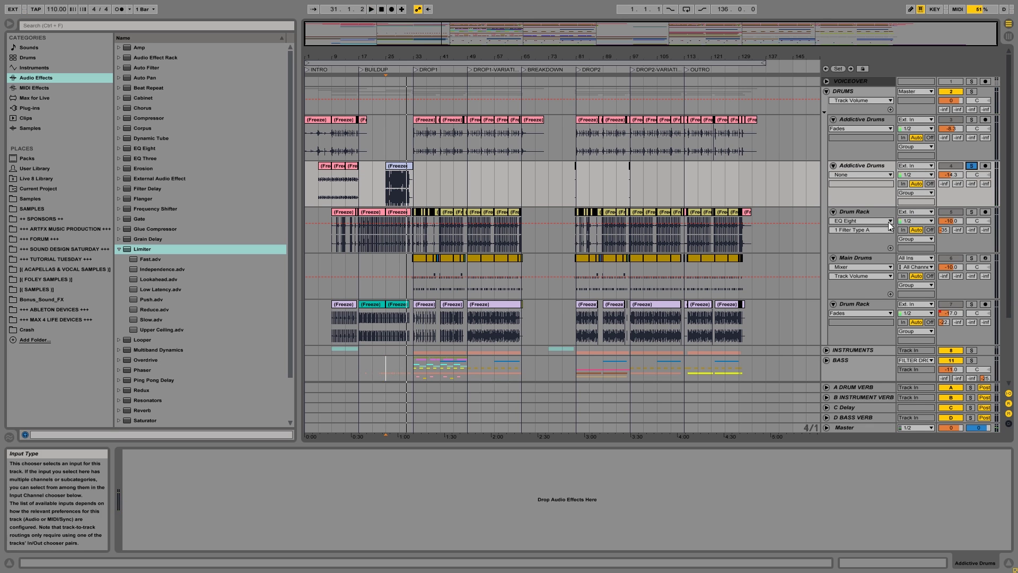
pyautogui.click(971, 166)
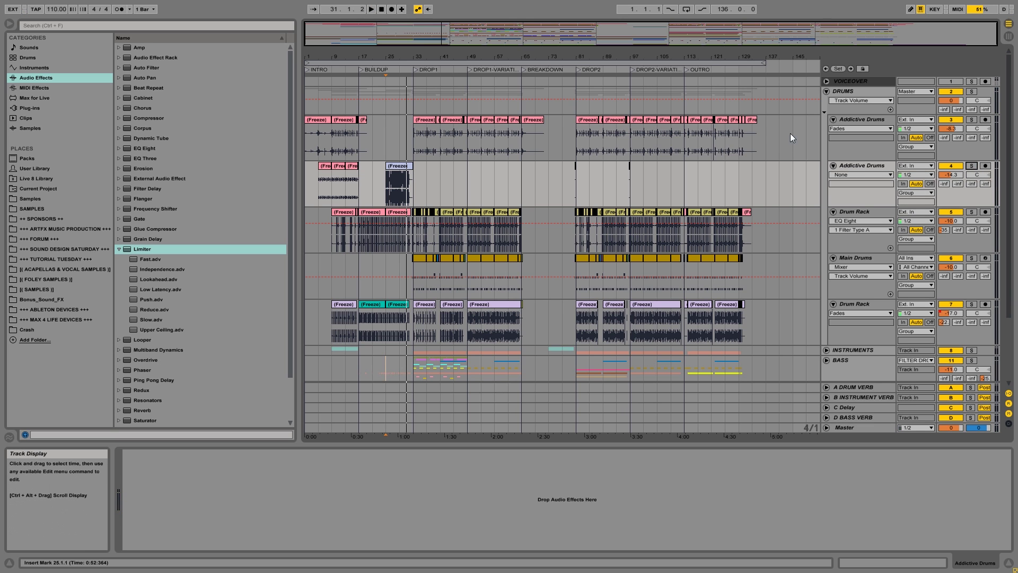
pyautogui.click(827, 92)
pyautogui.click(827, 92)
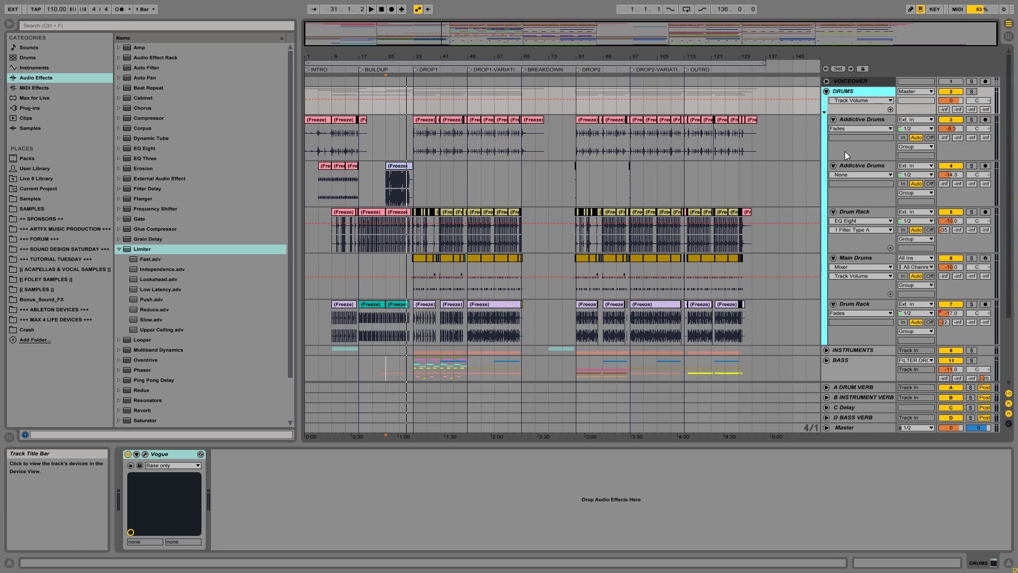
pyautogui.click(850, 166)
pyautogui.click(971, 166)
pyautogui.press('space')
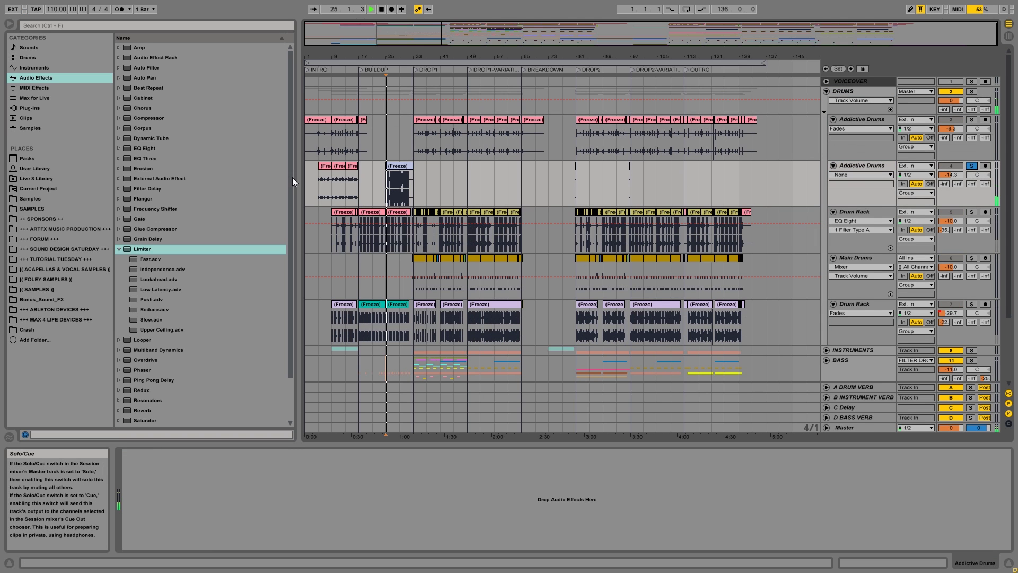
# Step: Add EQ Eight to track 4, set band 1 to 216 Hz and 13.5 dB and band 2 to 425 Hz and 6.07 dB, auditioning it unsoloed
pyautogui.moveTo(141, 145); pyautogui.dragTo(243, 481)
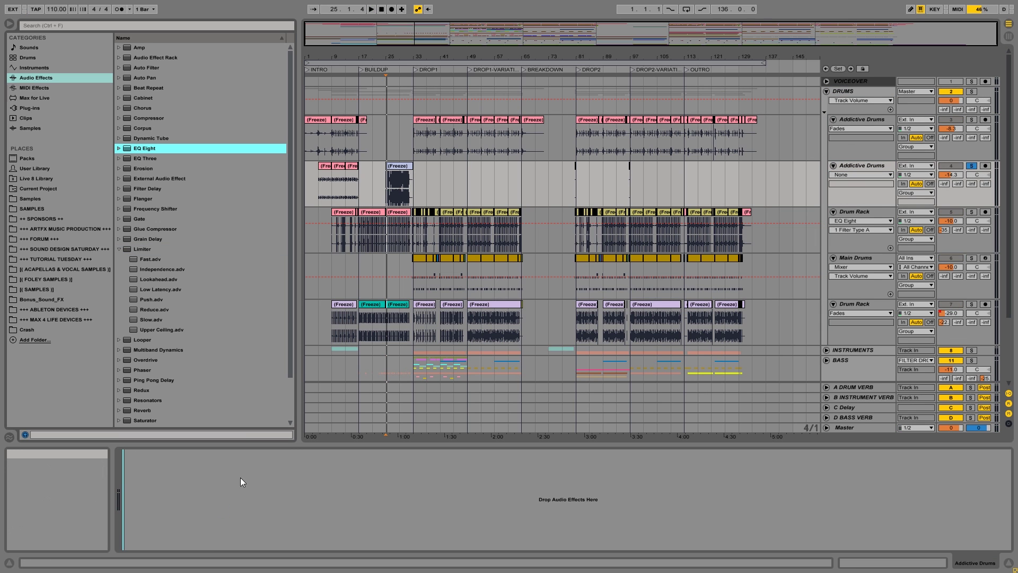
pyautogui.moveTo(220, 522); pyautogui.dragTo(258, 505)
pyautogui.moveTo(189, 493); pyautogui.dragTo(210, 465)
pyautogui.press('space')
pyautogui.click(971, 166)
pyautogui.press('space')
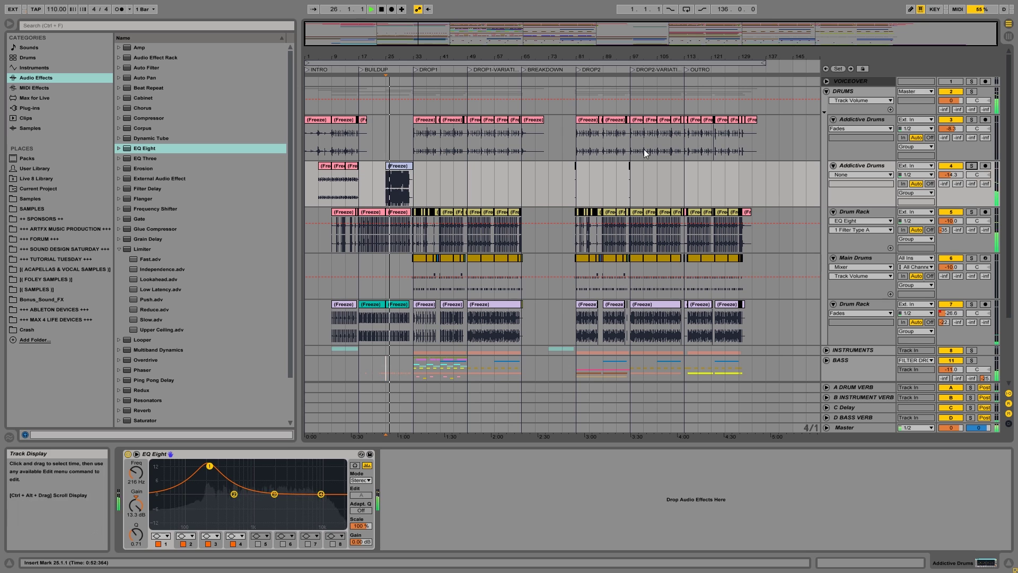
pyautogui.moveTo(234, 494); pyautogui.dragTo(229, 481)
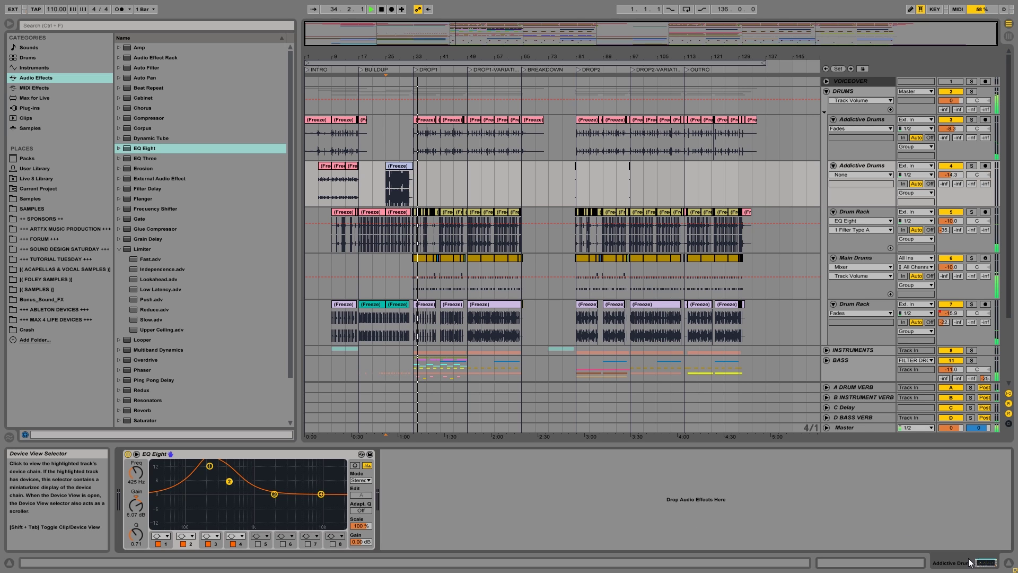
pyautogui.press('space')
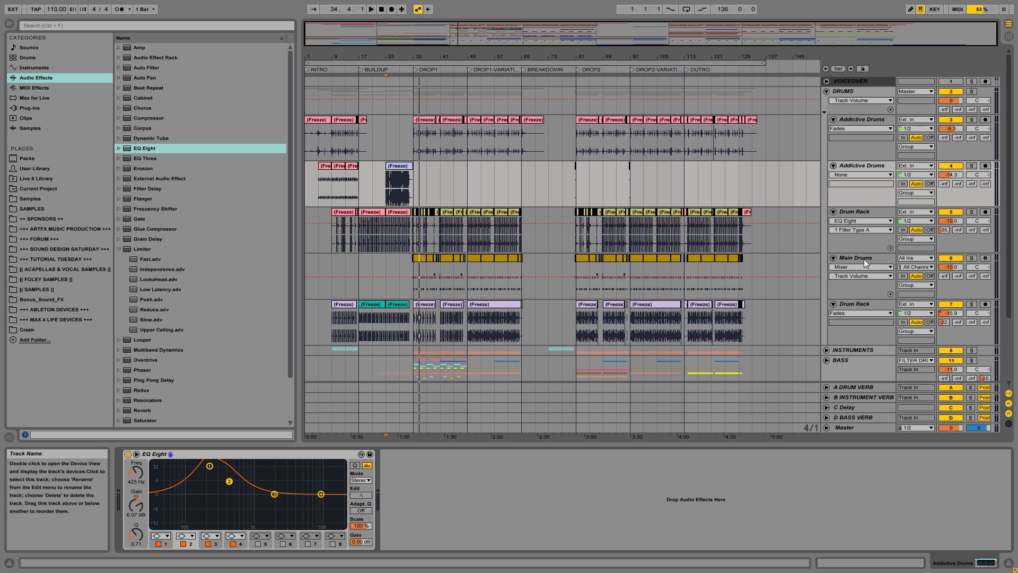
# Step: Solo track 7 Drum Rack, audition it from the start of DROP1 and show its track volume automation
pyautogui.click(849, 304)
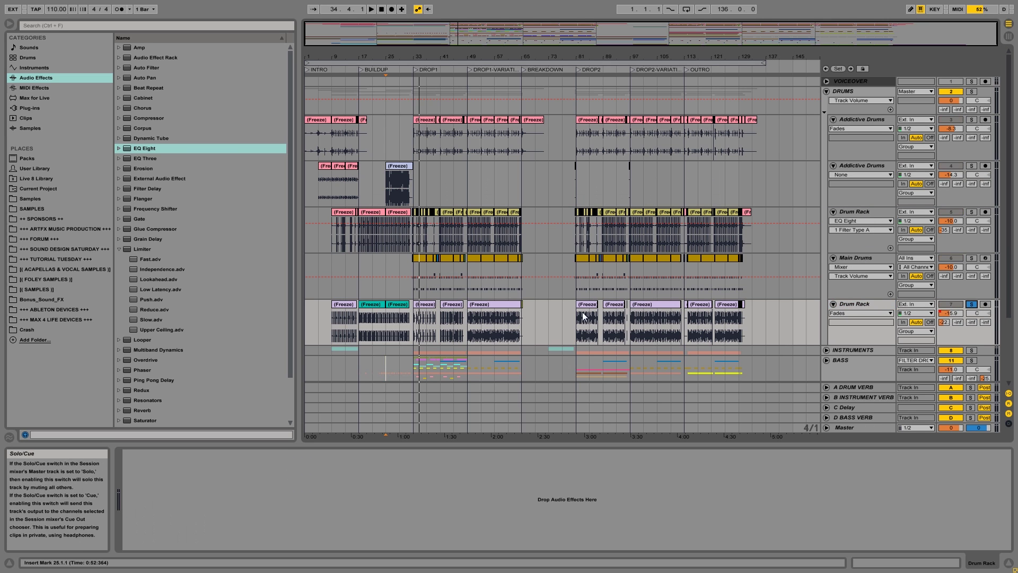
pyautogui.click(409, 329)
pyautogui.press('space')
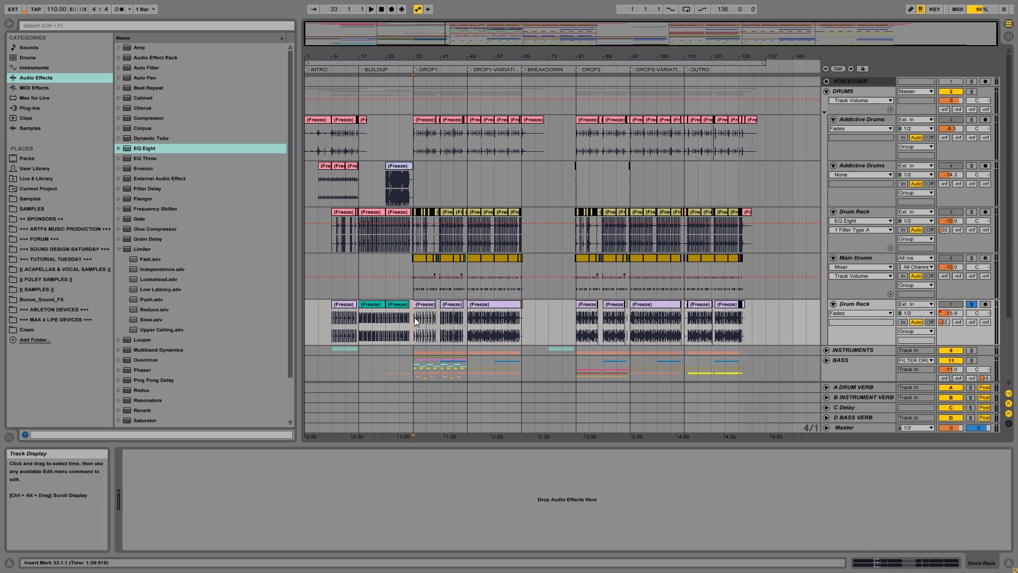
pyautogui.press('space')
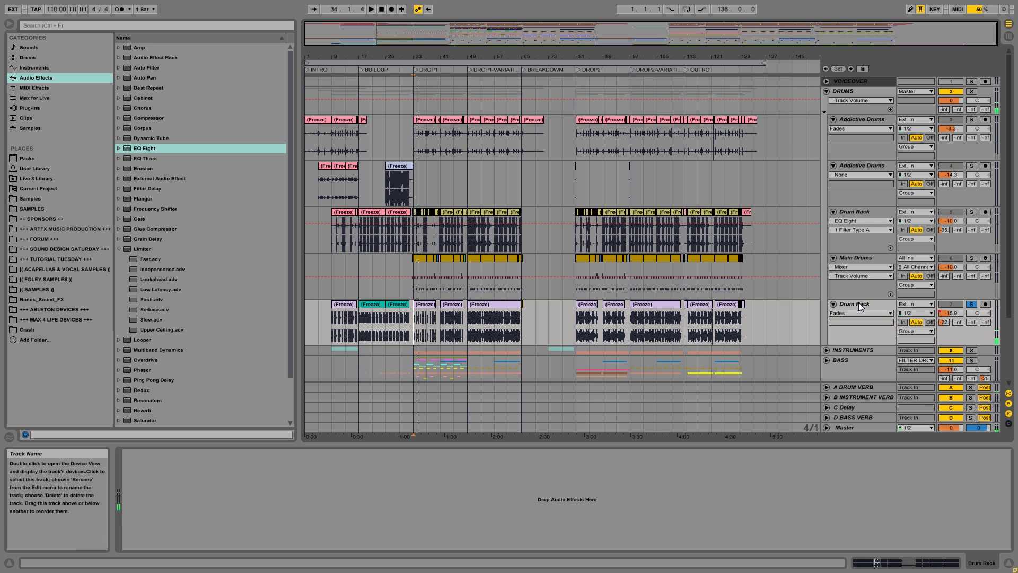
pyautogui.click(951, 312)
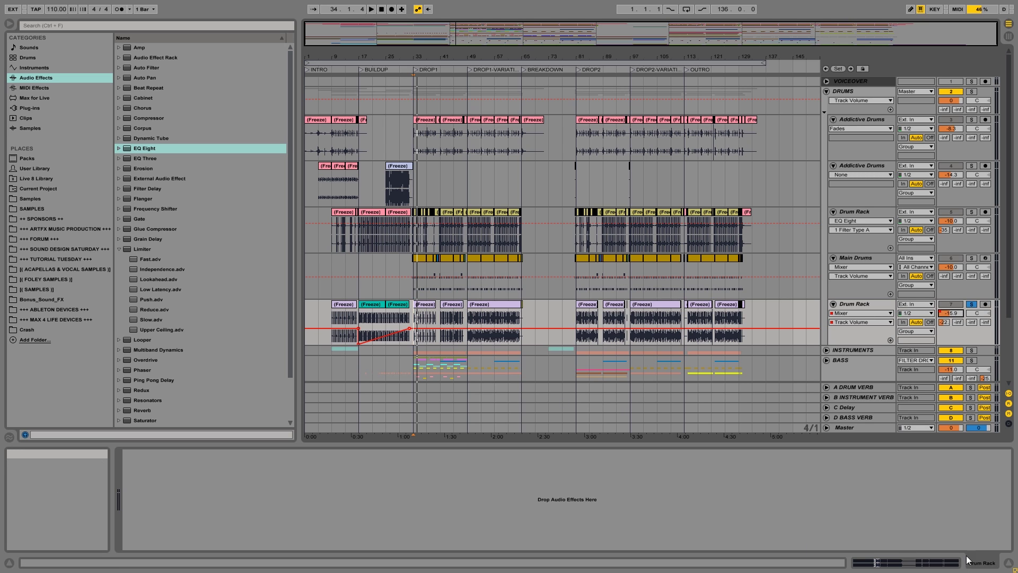
# Step: Add a Utility with 2.22 dB gain to track 7 Drum Rack and audition it unsoloed from the start of DROP1
pyautogui.scroll(-1, 157, 421)
pyautogui.scroll(-1, 155, 420)
pyautogui.moveTo(149, 410); pyautogui.dragTo(218, 494)
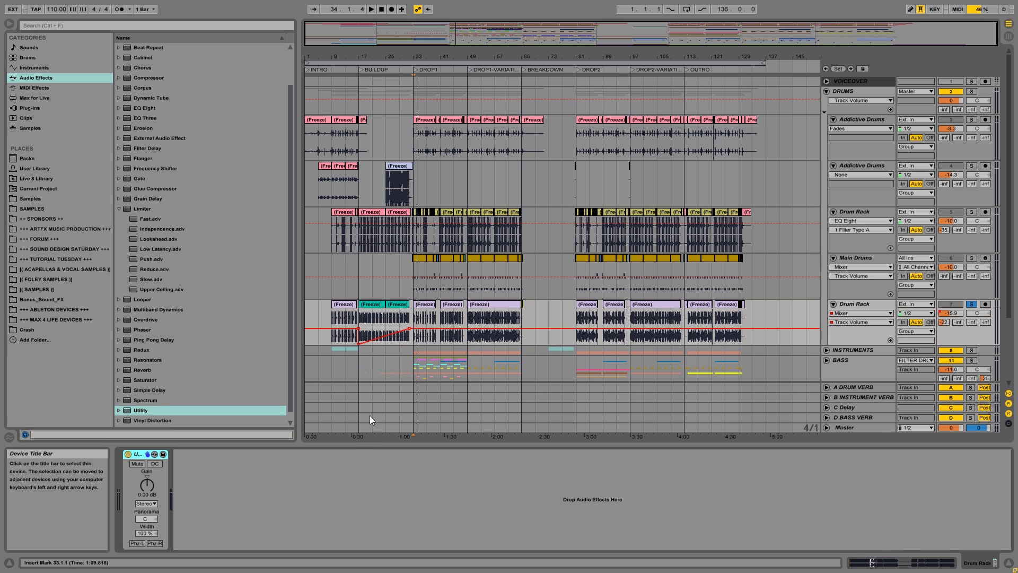
pyautogui.click(144, 485)
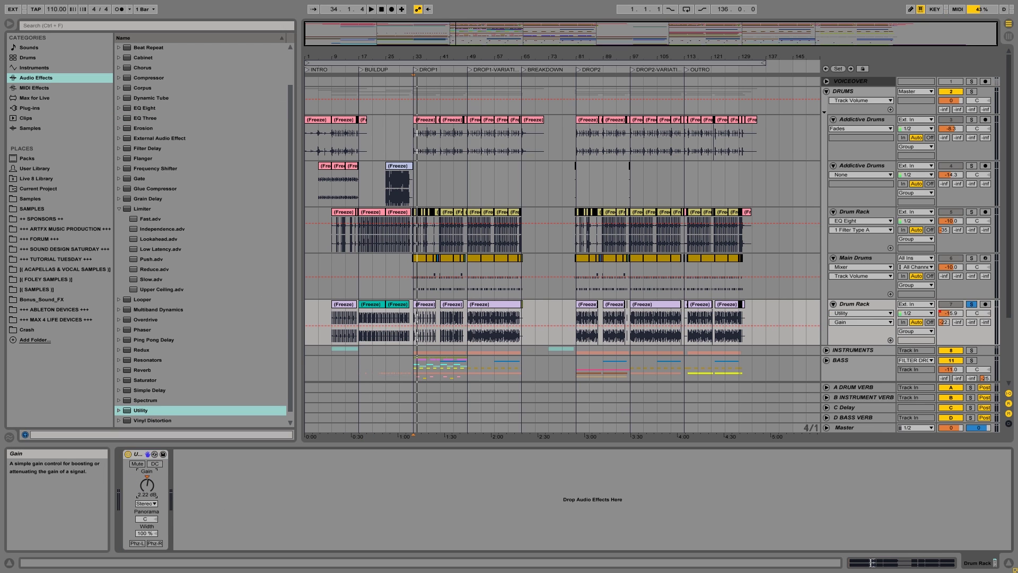
pyautogui.press('space')
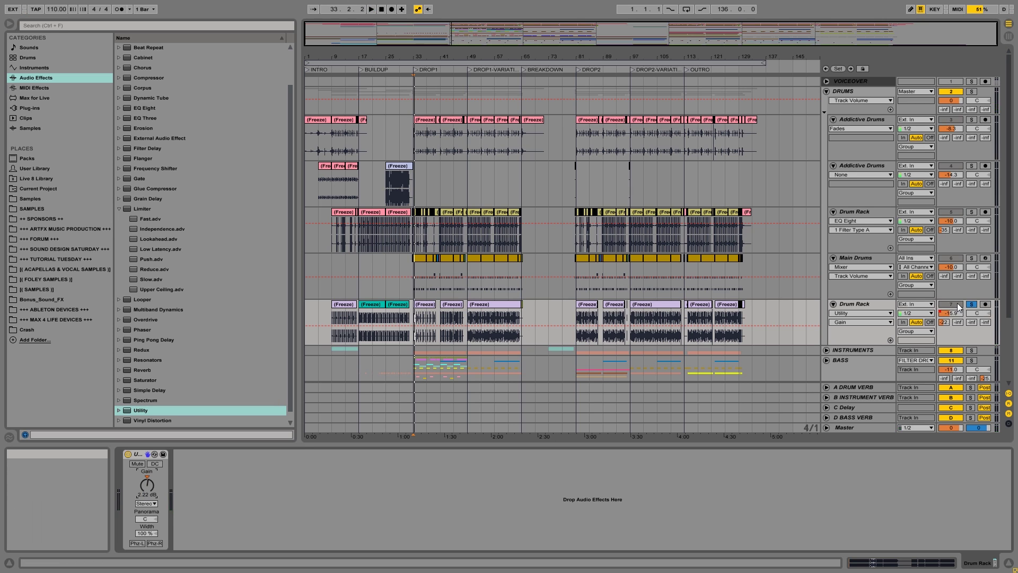
pyautogui.click(968, 302)
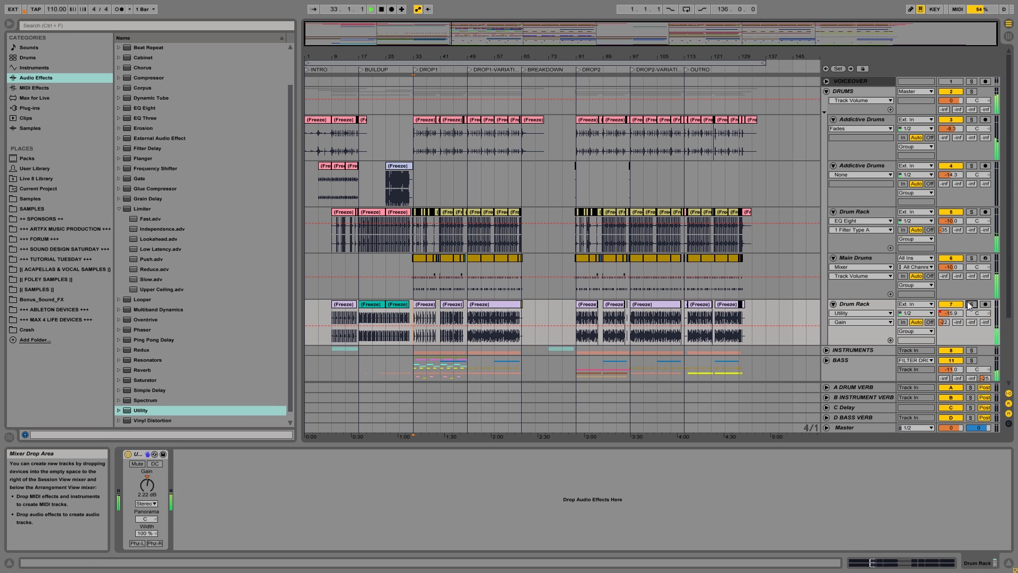
# Step: Play from 49.1.1 with the DRUMS group soloed and raise track 7's Utility gain to 3.33 dB
pyautogui.click(473, 318)
pyautogui.press('space')
pyautogui.press('space')
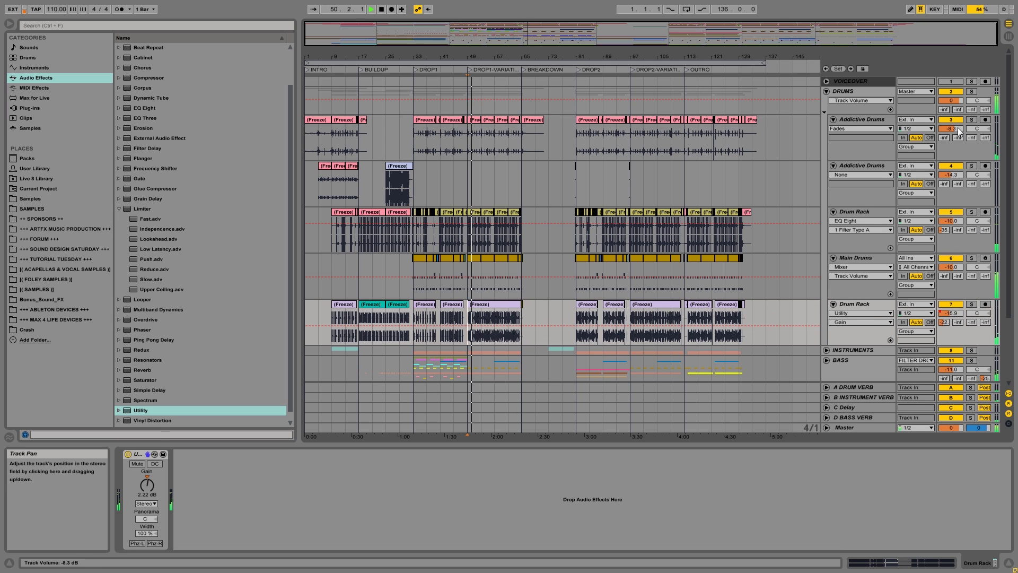
pyautogui.click(972, 92)
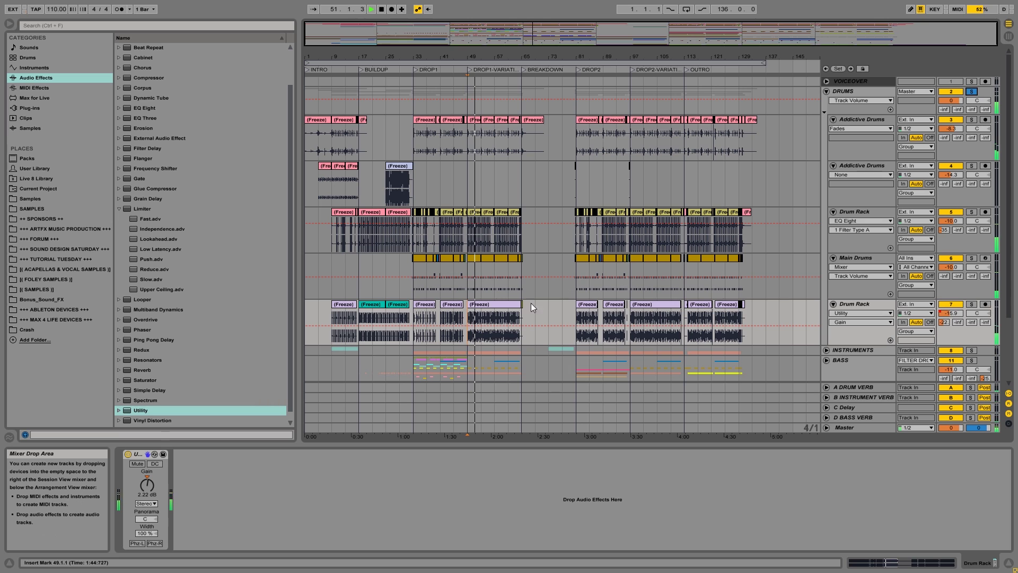
pyautogui.moveTo(152, 486)
pyautogui.mouseDown()
pyautogui.moveTo(151, 467)
pyautogui.moveTo(152, 479)
pyautogui.mouseUp()
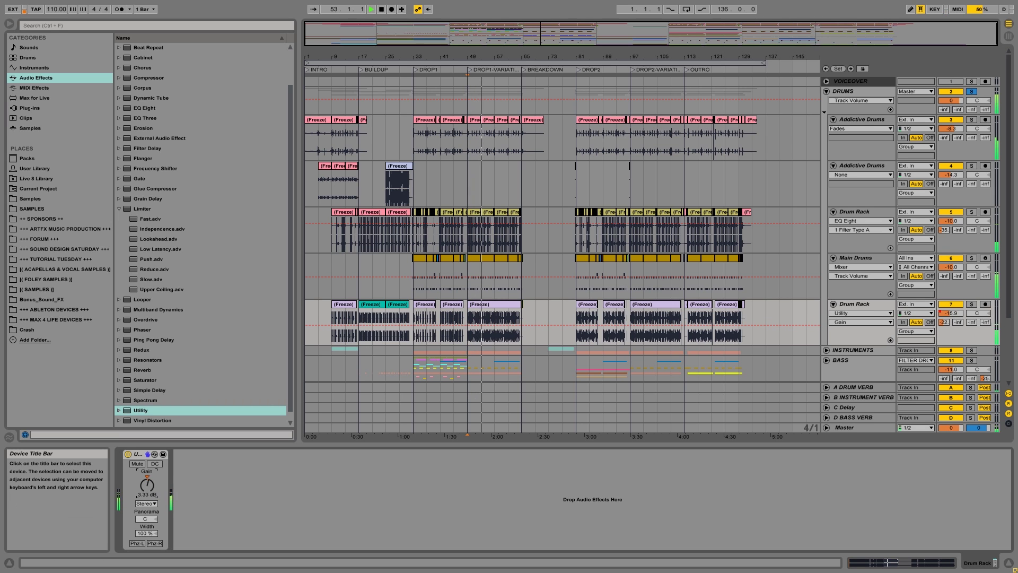
# Step: Set track 7's Utility gain to 3.89 dB and insert EQ Eight before it, with band 4 at 14.7 kHz and 6.82 dB
pyautogui.click(844, 91)
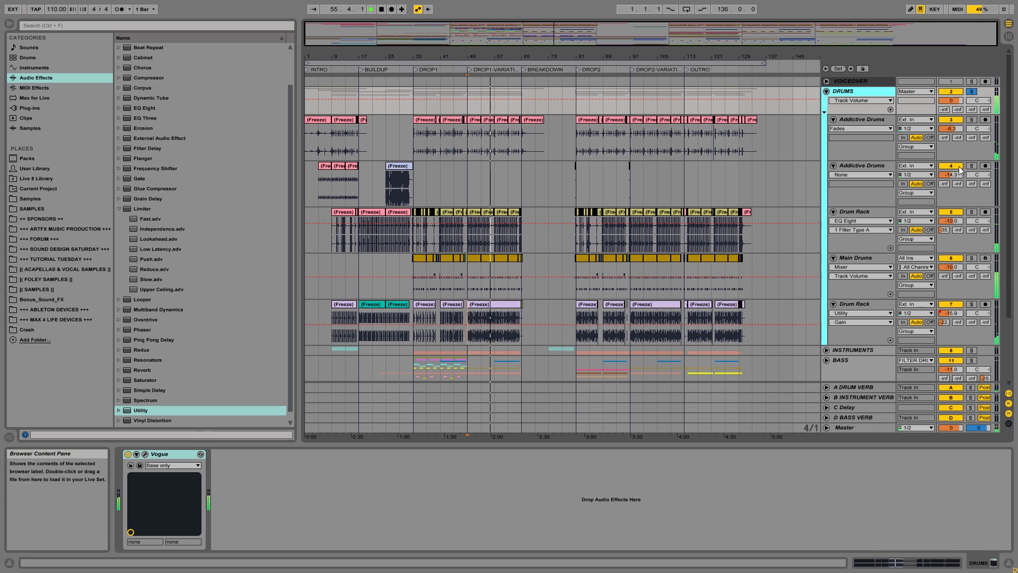
pyautogui.click(858, 305)
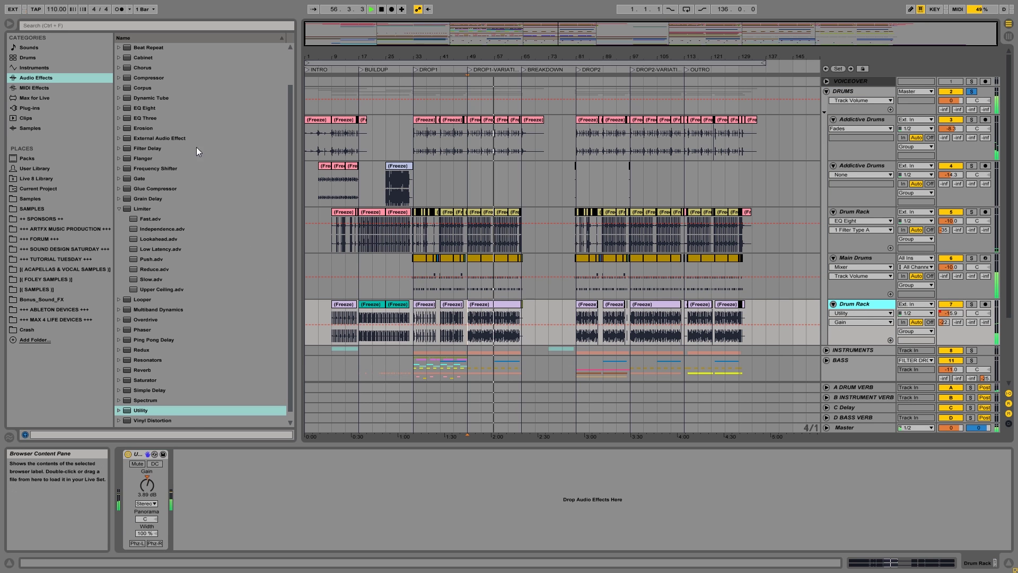
pyautogui.moveTo(145, 108); pyautogui.dragTo(127, 469)
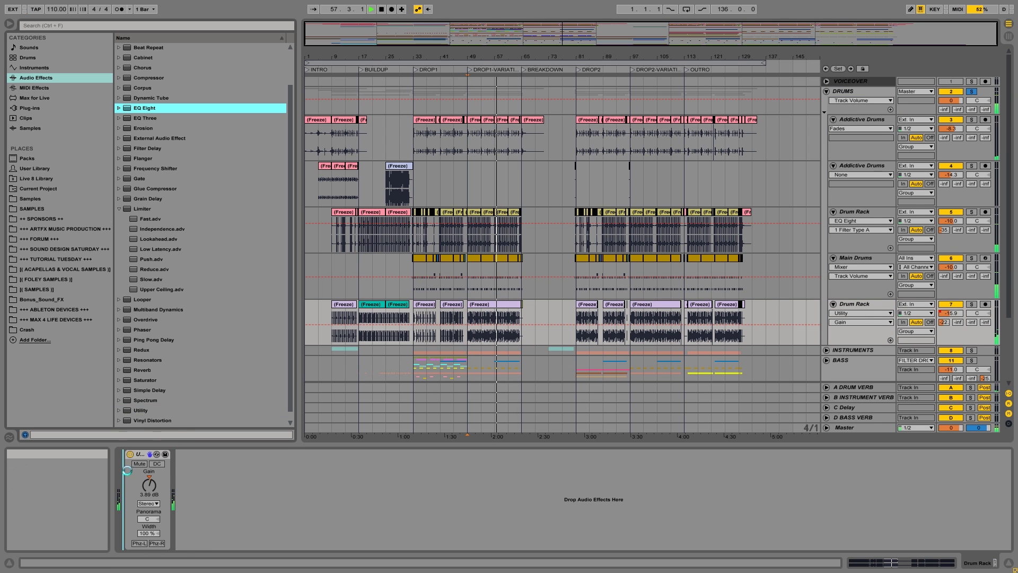
pyautogui.moveTo(322, 495)
pyautogui.mouseDown()
pyautogui.moveTo(276, 477)
pyautogui.moveTo(341, 478)
pyautogui.moveTo(331, 479)
pyautogui.mouseUp()
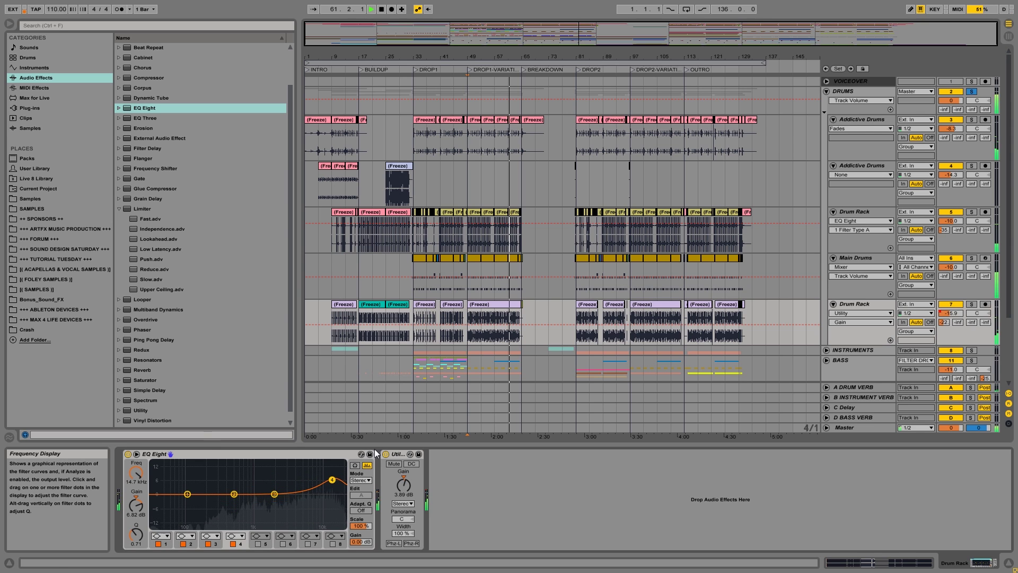
# Step: Unsolo the DRUMS group and audition the full mix from 49.1.1, keeping its tracks unfolded
pyautogui.press('space')
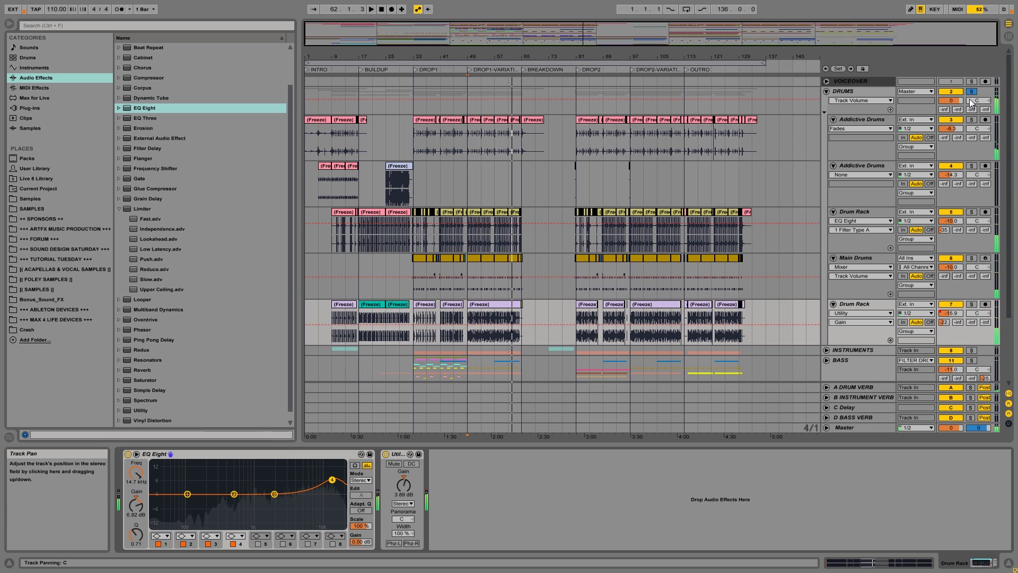
pyautogui.click(975, 93)
pyautogui.press('space')
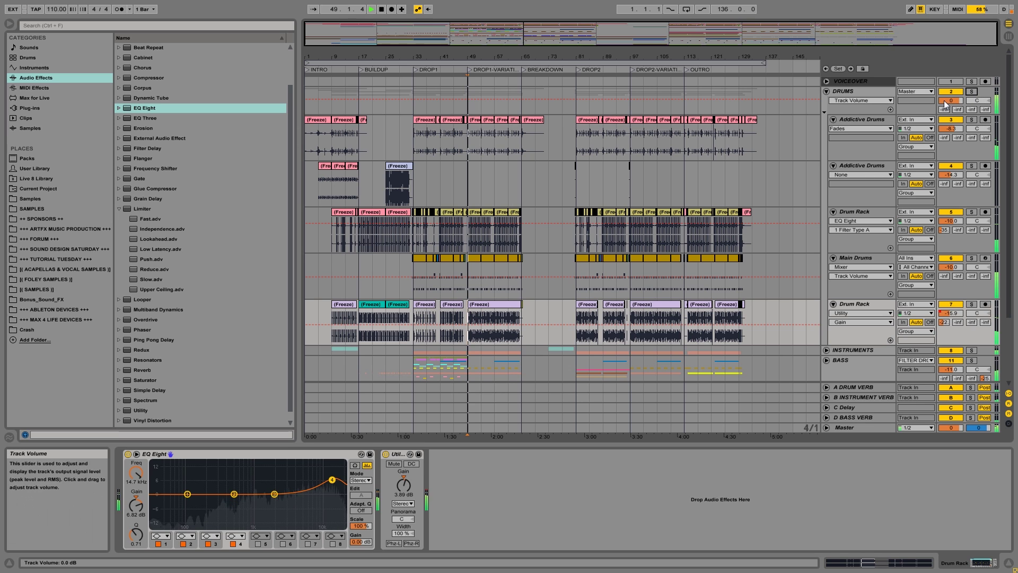
pyautogui.click(825, 92)
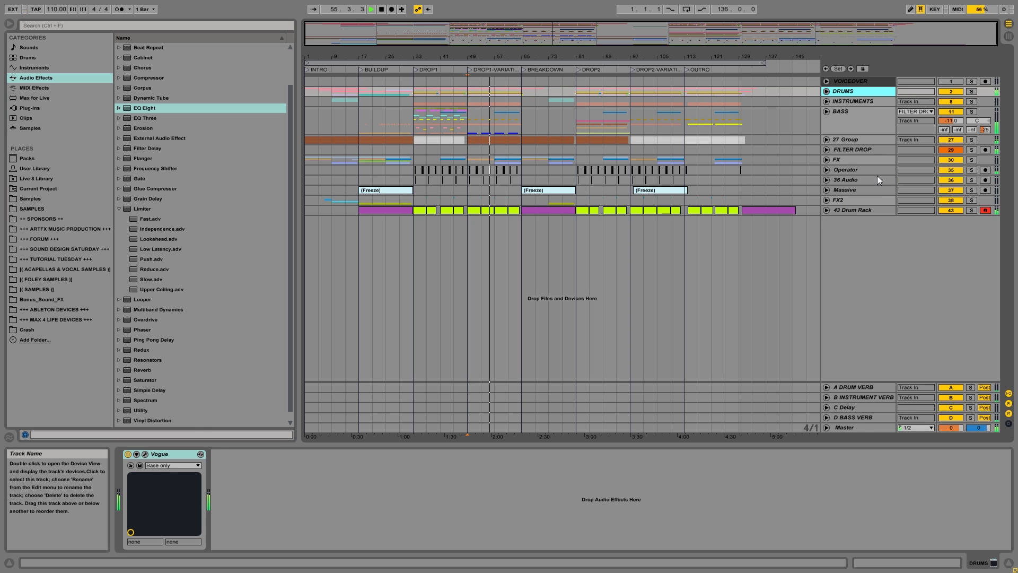
pyautogui.click(826, 91)
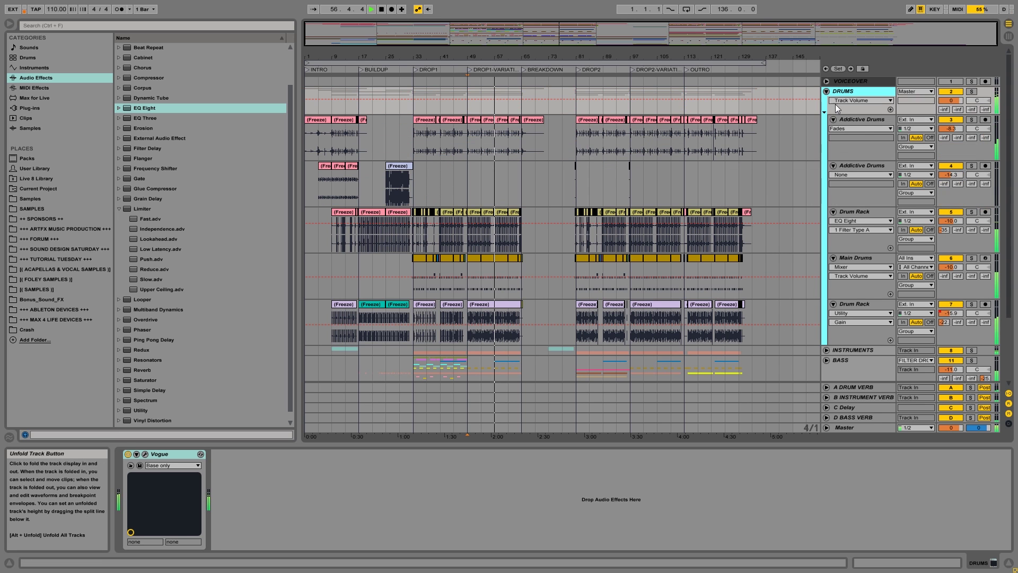
# Step: Set band 4 of track 7 Drum Rack's EQ Eight to 6.47 kHz and 4.34 dB while the full mix plays
pyautogui.click(856, 304)
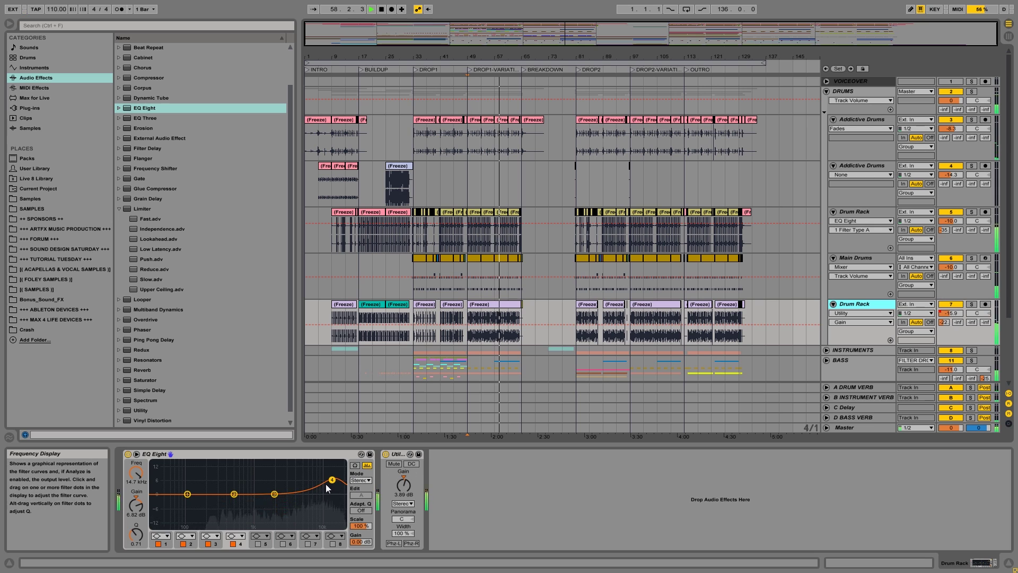
pyautogui.moveTo(332, 480); pyautogui.dragTo(308, 485)
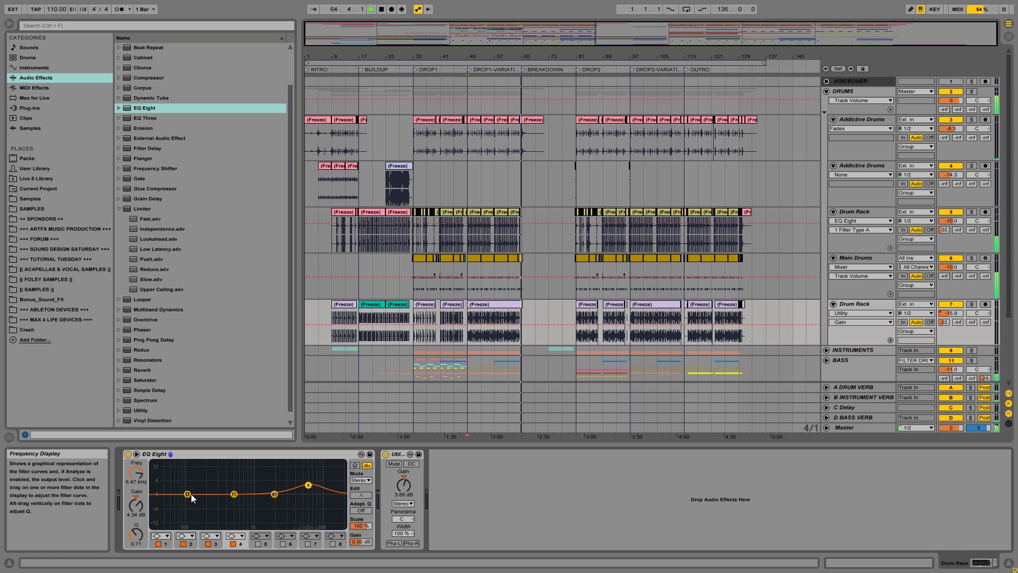
pyautogui.press('space')
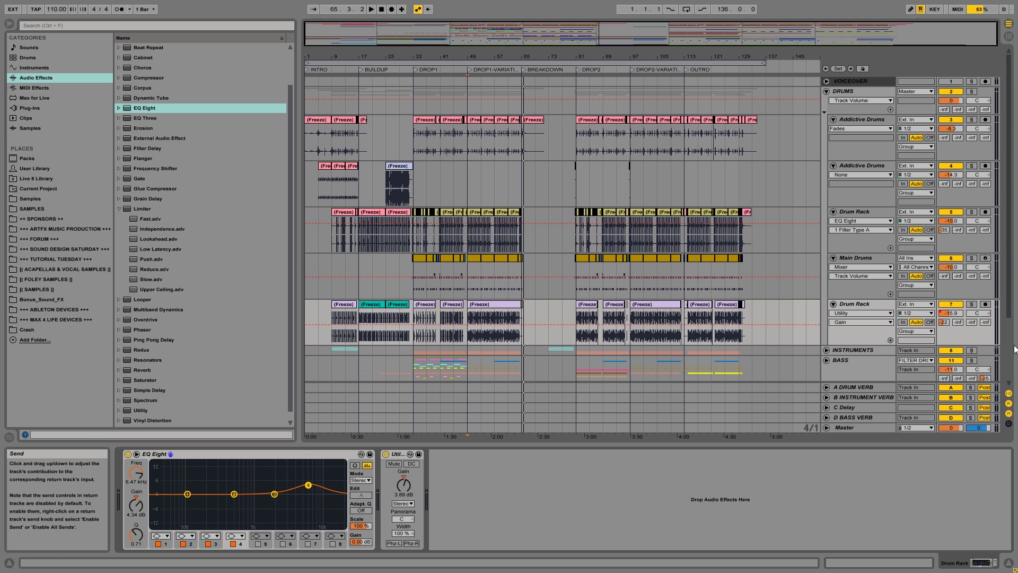
# Step: Fold the DRUMS group, set the playback start to DROP1 and set the BASS group's volume to -10 dB
pyautogui.click(827, 91)
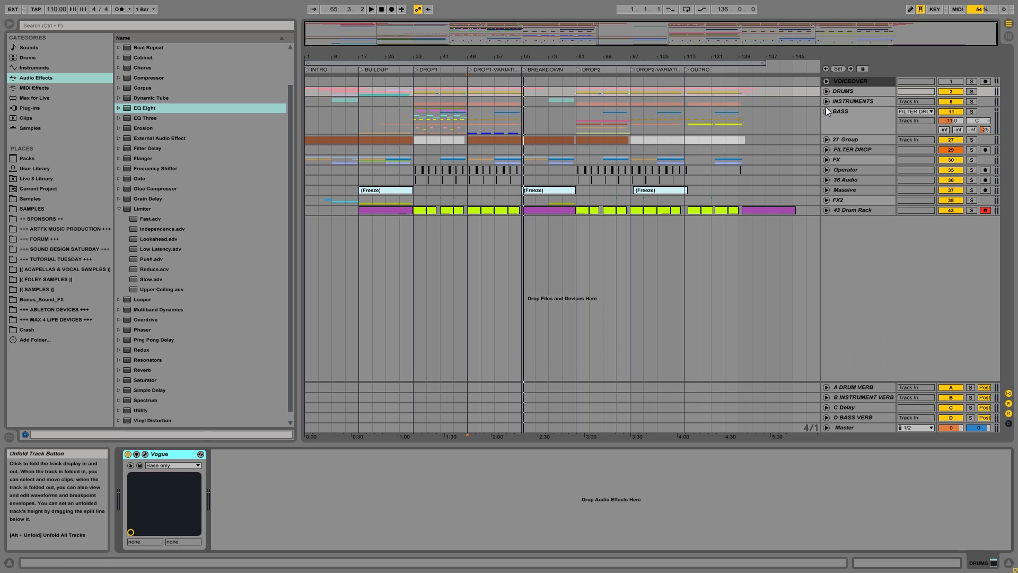
pyautogui.click(410, 110)
pyautogui.press('space')
pyautogui.press('space')
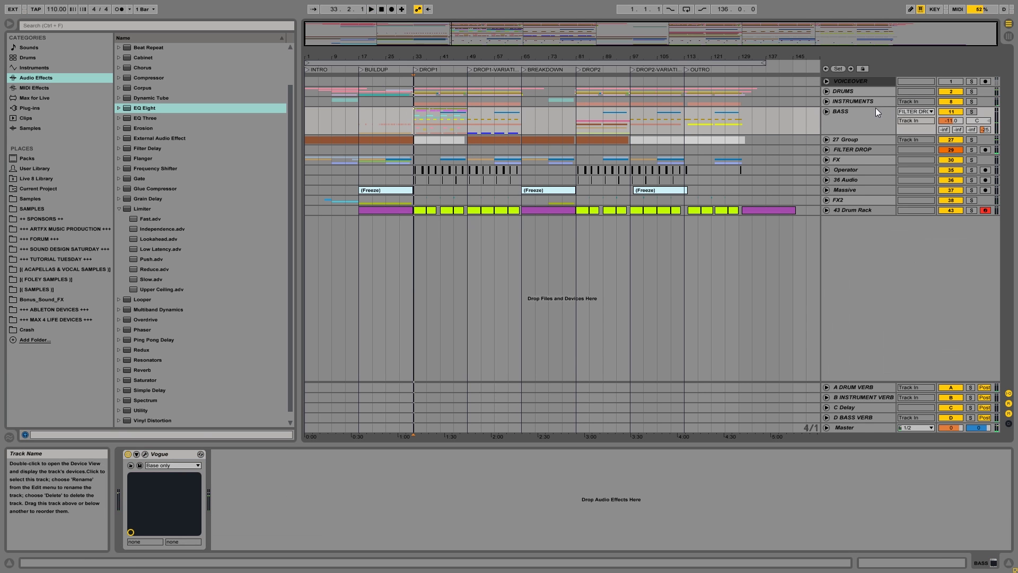
pyautogui.click(827, 112)
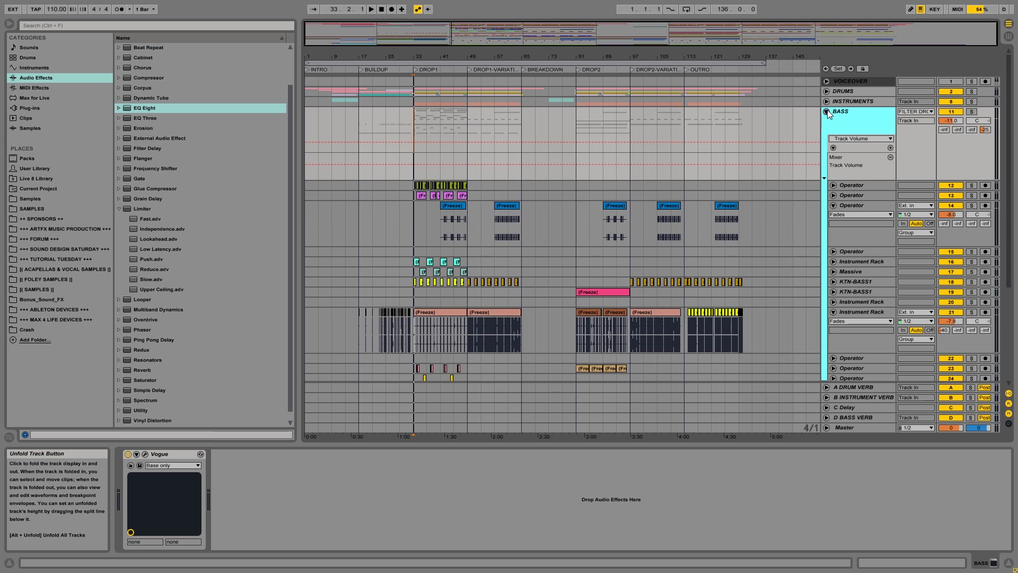
pyautogui.click(826, 111)
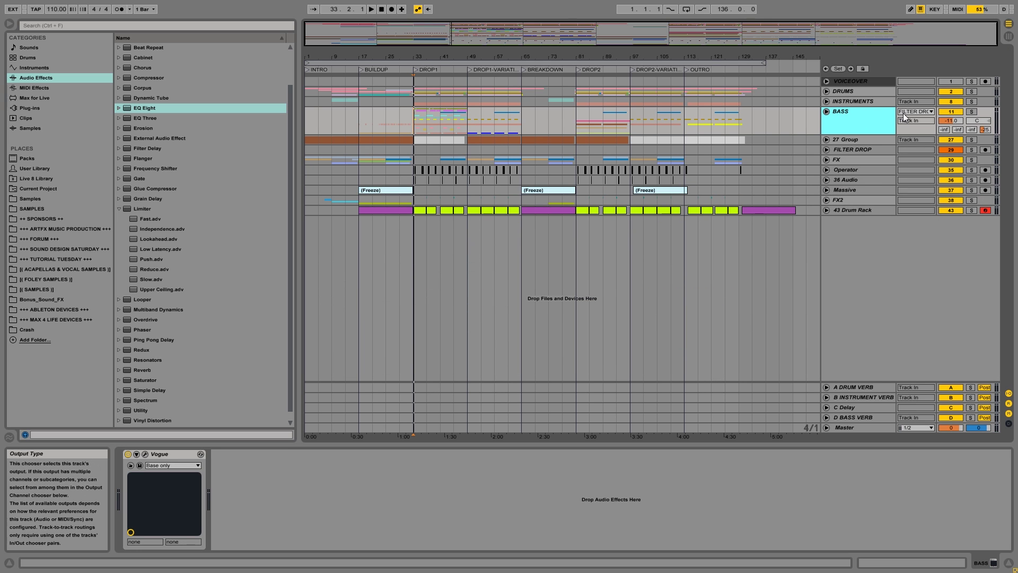
pyautogui.click(955, 121)
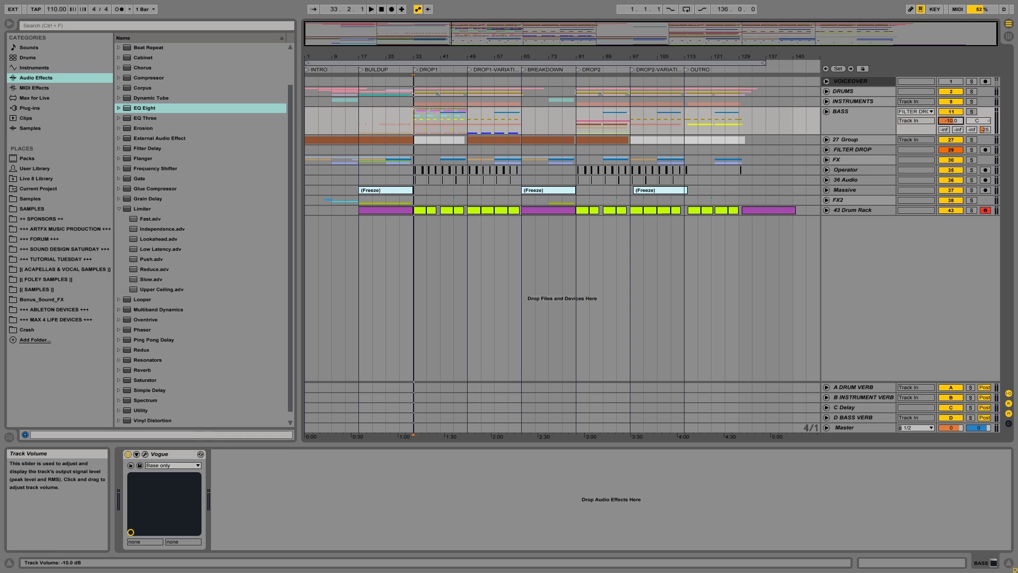
# Step: Solo the BASS group and audition it from the start of DROP1
pyautogui.press('space')
pyautogui.click(972, 112)
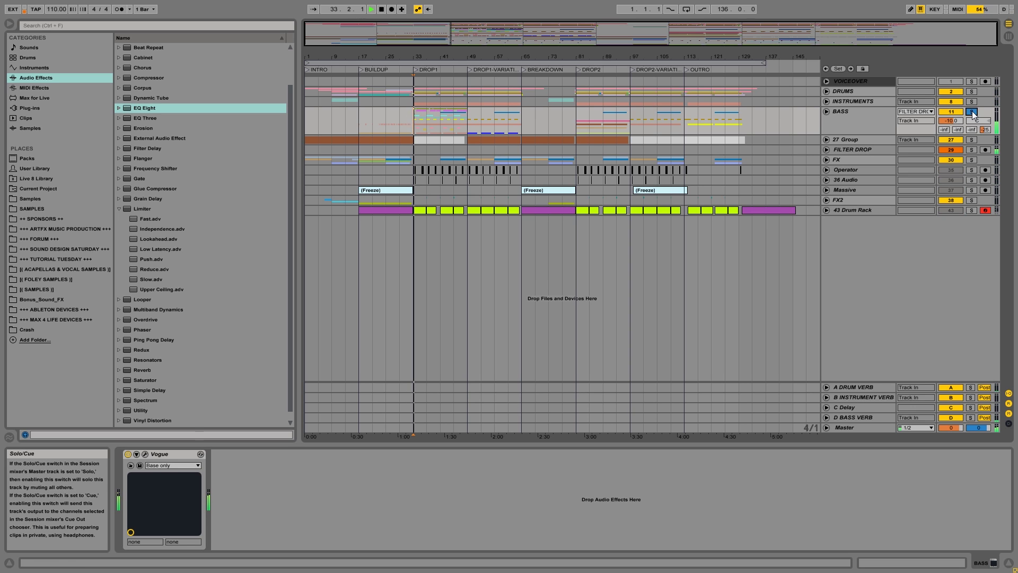
pyautogui.moveTo(951, 120); pyautogui.dragTo(950, 119)
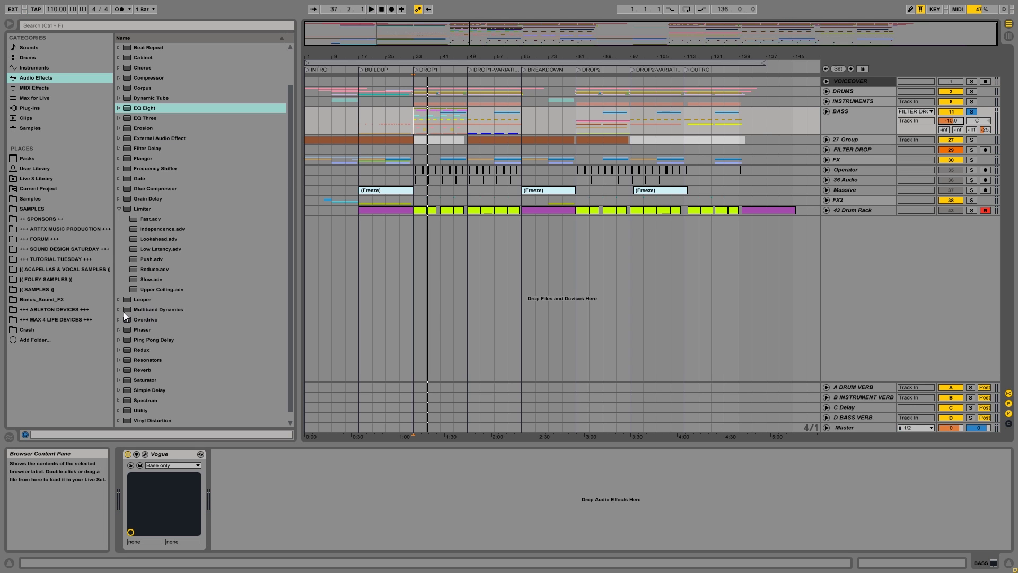
# Step: Insert the FREQUENCY_SPLITTER.adg rack from the user library's ARTFX Ableton Racks before Vogue on the BASS group
pyautogui.click(30, 167)
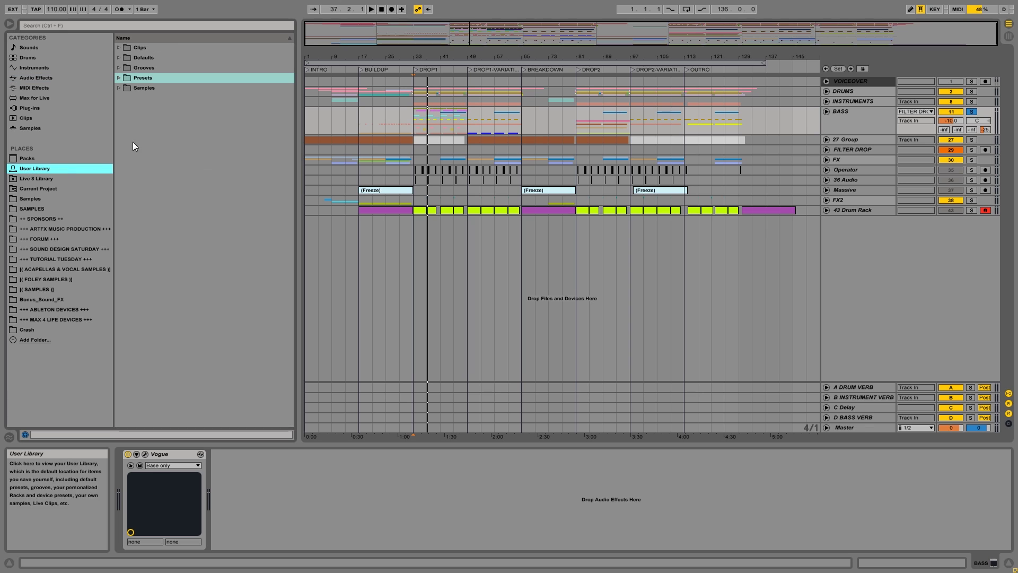
pyautogui.click(119, 77)
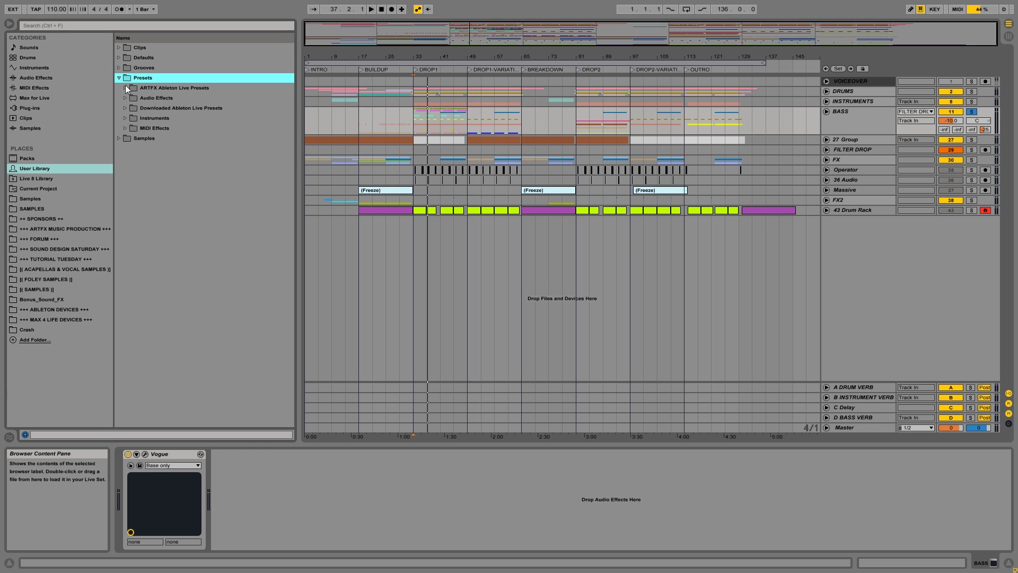
pyautogui.click(126, 97)
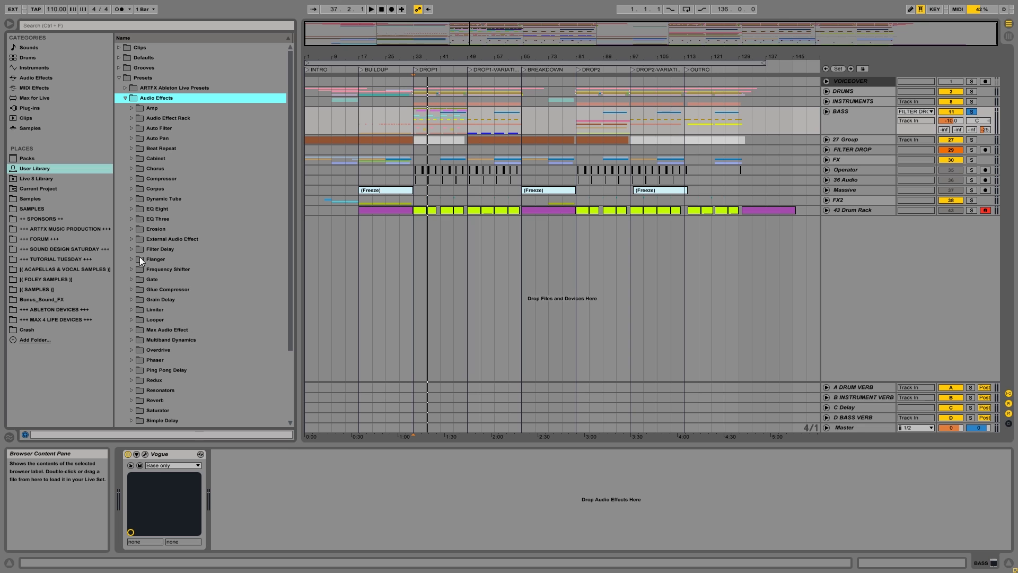
pyautogui.click(131, 117)
pyautogui.click(136, 128)
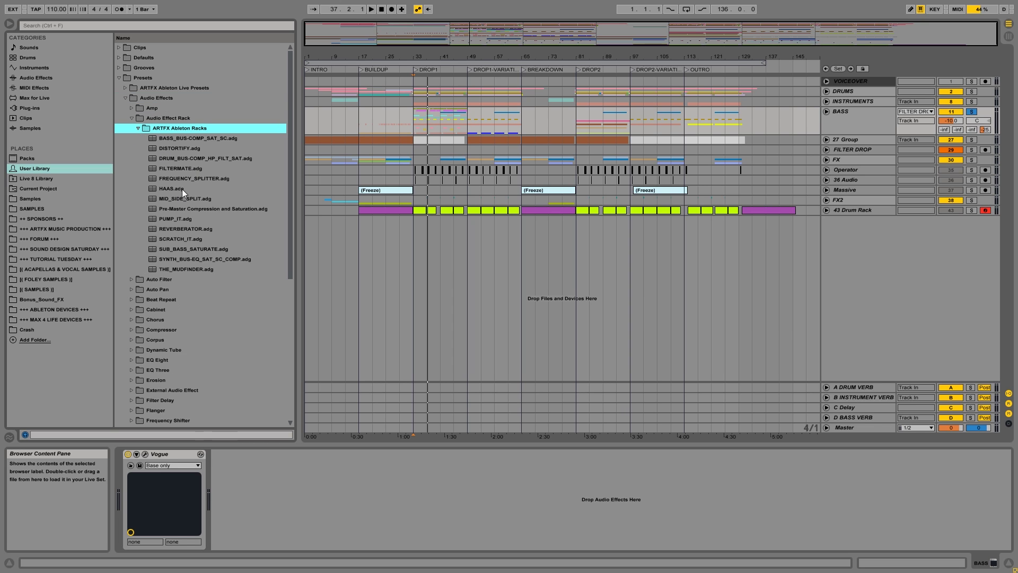
pyautogui.moveTo(182, 177); pyautogui.dragTo(134, 530)
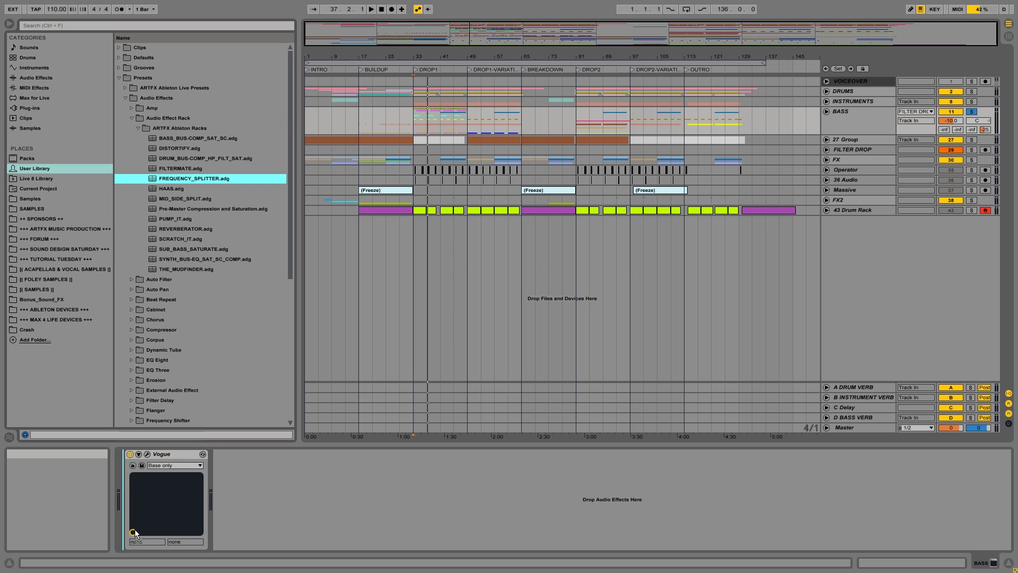
pyautogui.press('space')
pyautogui.press('space')
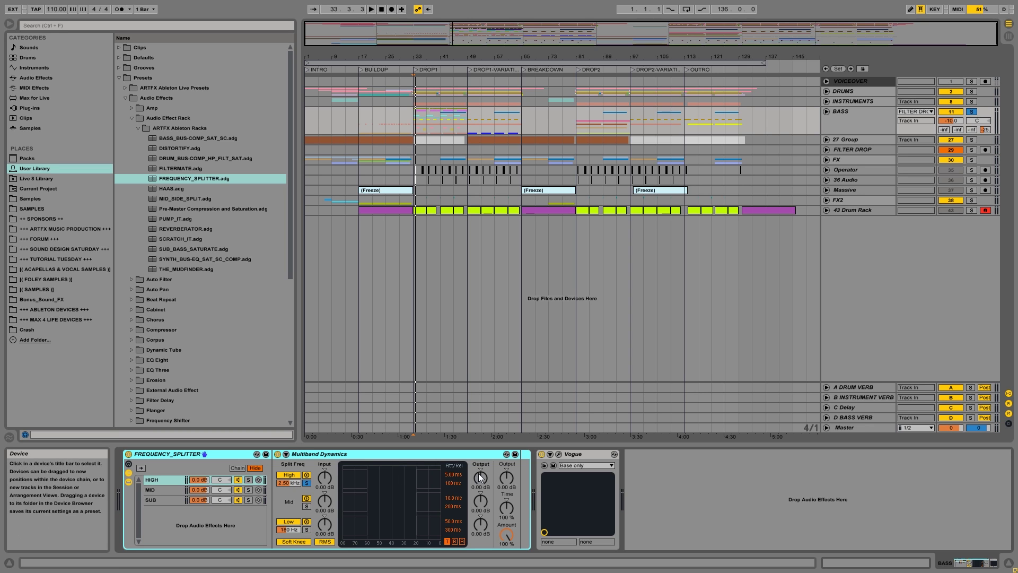
pyautogui.click(480, 523)
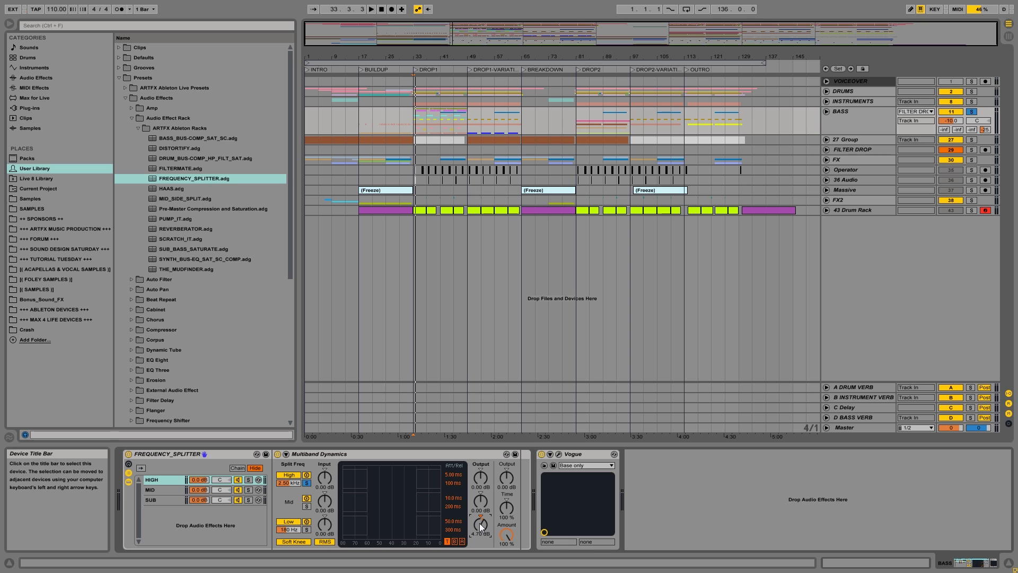
pyautogui.press('space')
pyautogui.moveTo(481, 527)
pyautogui.mouseDown()
pyautogui.moveTo(481, 509)
pyautogui.moveTo(480, 522)
pyautogui.mouseUp()
pyautogui.press('space')
# Step: Set the low-band output of the SUB chain's Multiband Dynamics to 4.80 dB while auditioning the soloed BASS group
pyautogui.click(169, 500)
pyautogui.click(482, 525)
pyautogui.moveTo(481, 524); pyautogui.dragTo(482, 518)
pyautogui.press('space')
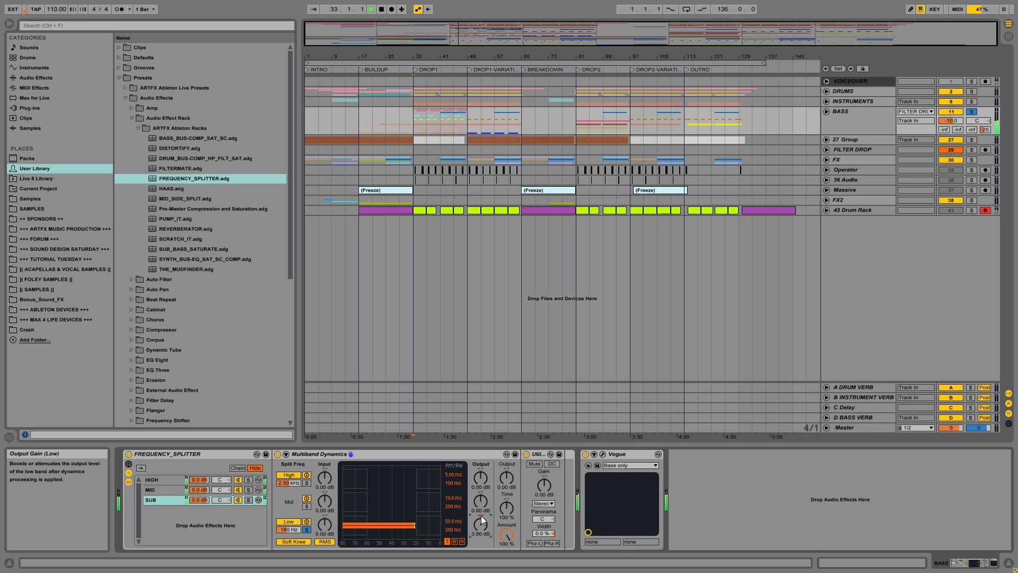
pyautogui.moveTo(482, 519); pyautogui.dragTo(479, 529)
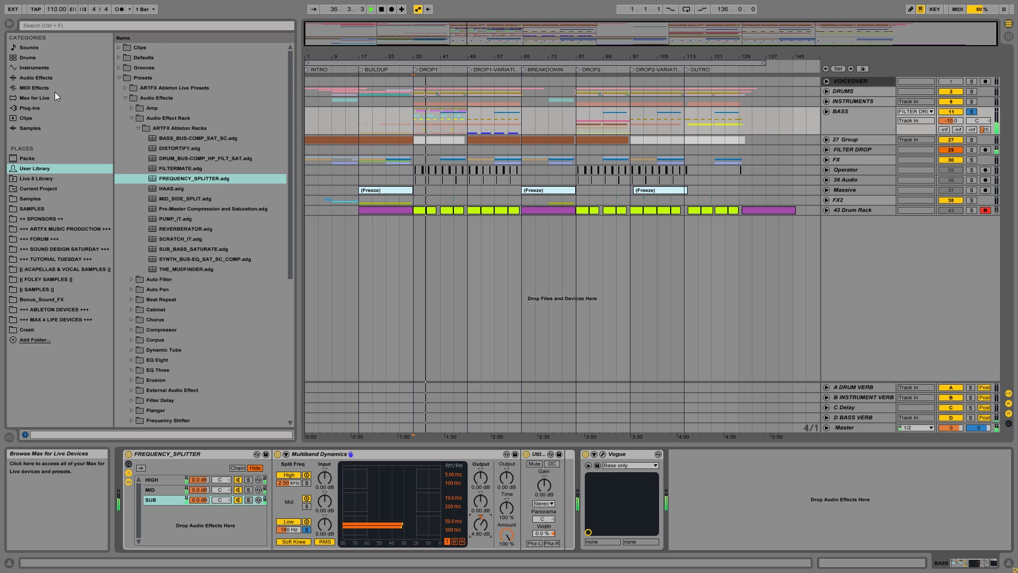
pyautogui.click(43, 79)
pyautogui.click(121, 208)
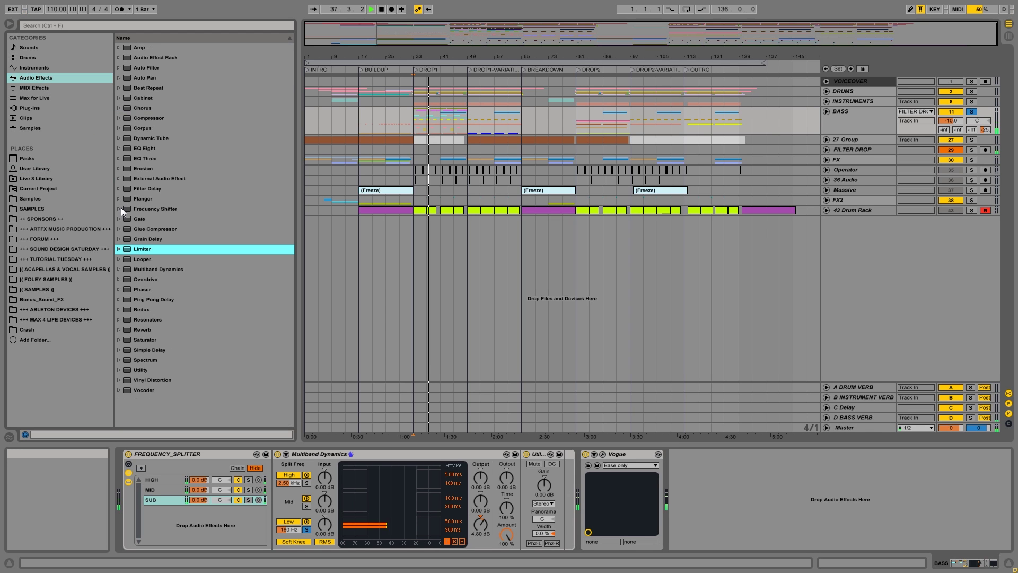
pyautogui.press('space')
# Step: Set the high-band output of the HIGH chain's Multiband Dynamics to 1.40 dB while auditioning the soloed BASS group
pyautogui.moveTo(481, 477); pyautogui.dragTo(480, 472)
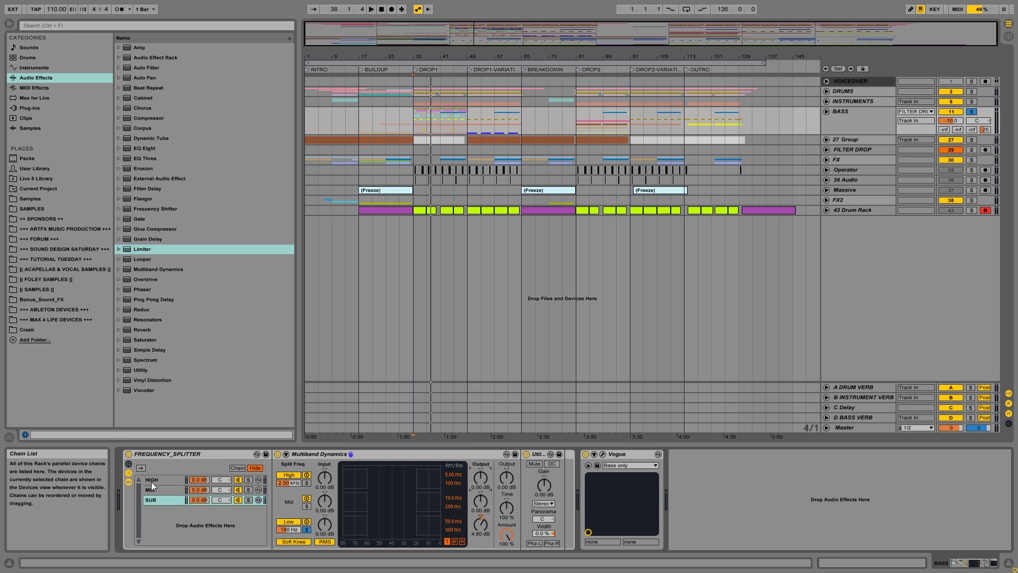
pyautogui.click(153, 480)
pyautogui.moveTo(480, 488); pyautogui.dragTo(480, 483)
pyautogui.press('space')
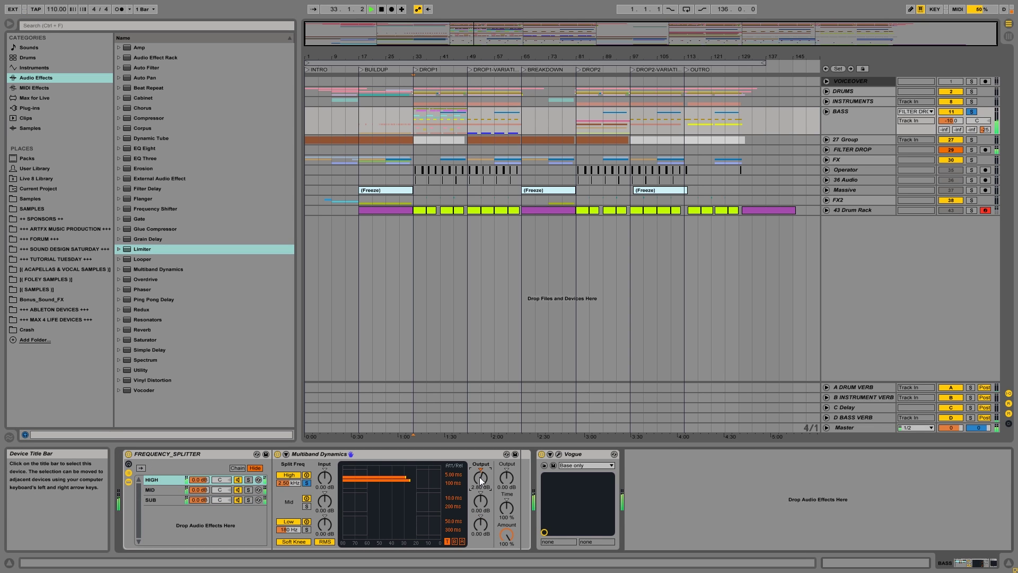
pyautogui.moveTo(480, 481); pyautogui.dragTo(480, 485)
# Step: Unsolo the BASS group and audition the full mix through DROP1 and from 49.1.1
pyautogui.click(972, 111)
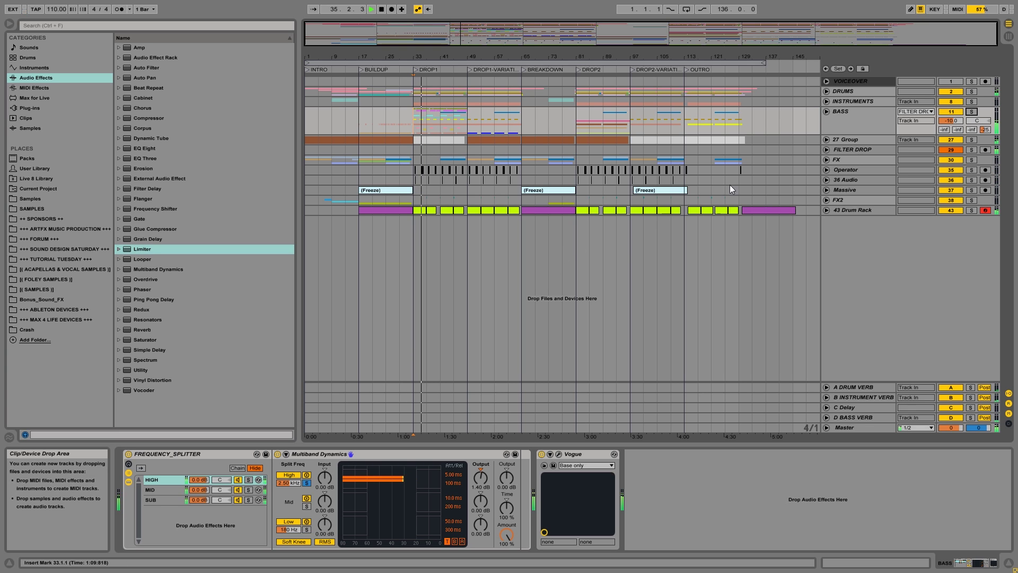
pyautogui.click(852, 113)
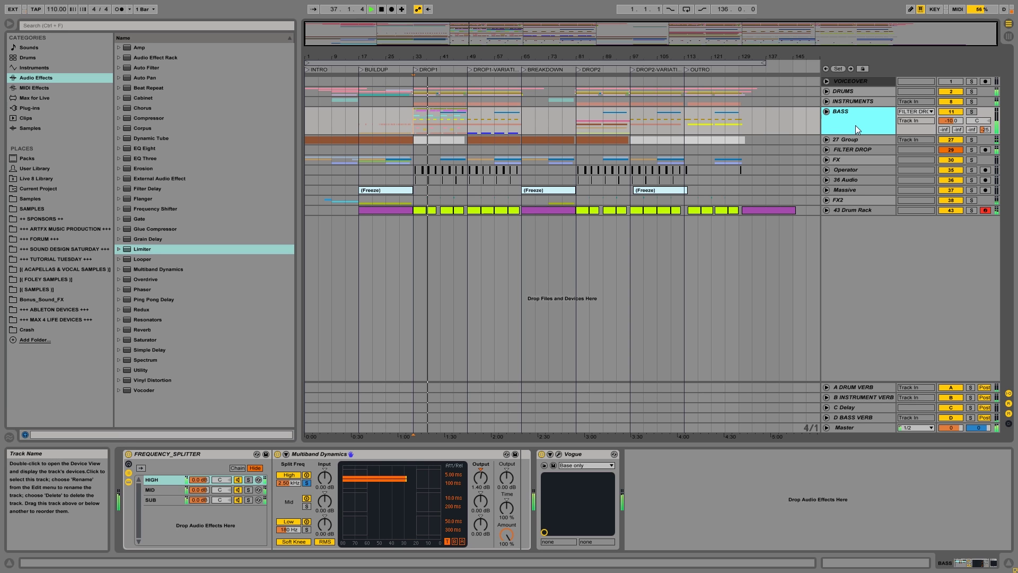
pyautogui.click(470, 113)
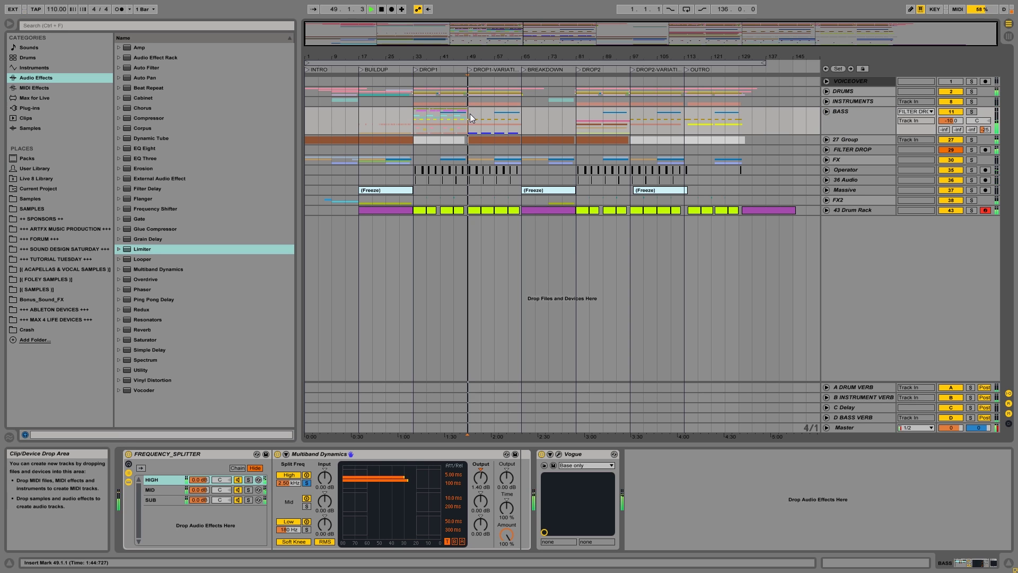
pyautogui.click(845, 111)
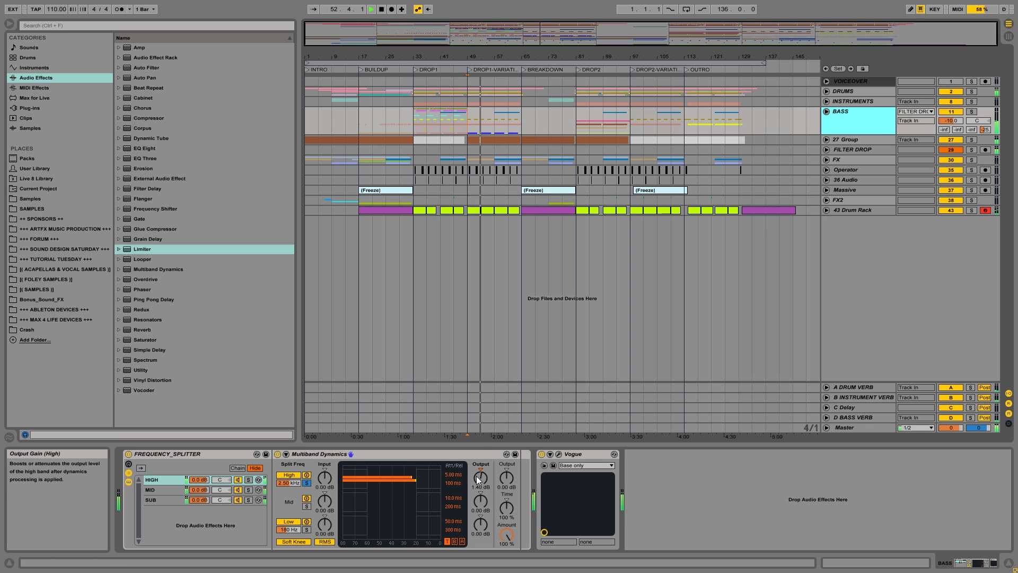
pyautogui.press('space')
# Step: Insert the Glue Compressor preset Drum - gentle two buss.adv between FREQUENCY_SPLITTER and Vogue on the BASS group and start playback
pyautogui.click(136, 228)
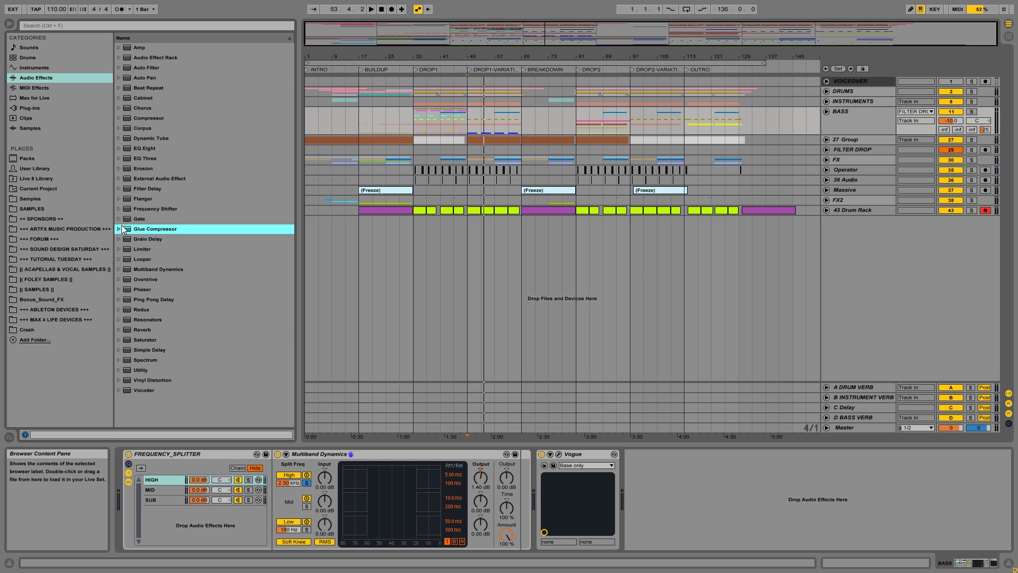
pyautogui.click(120, 228)
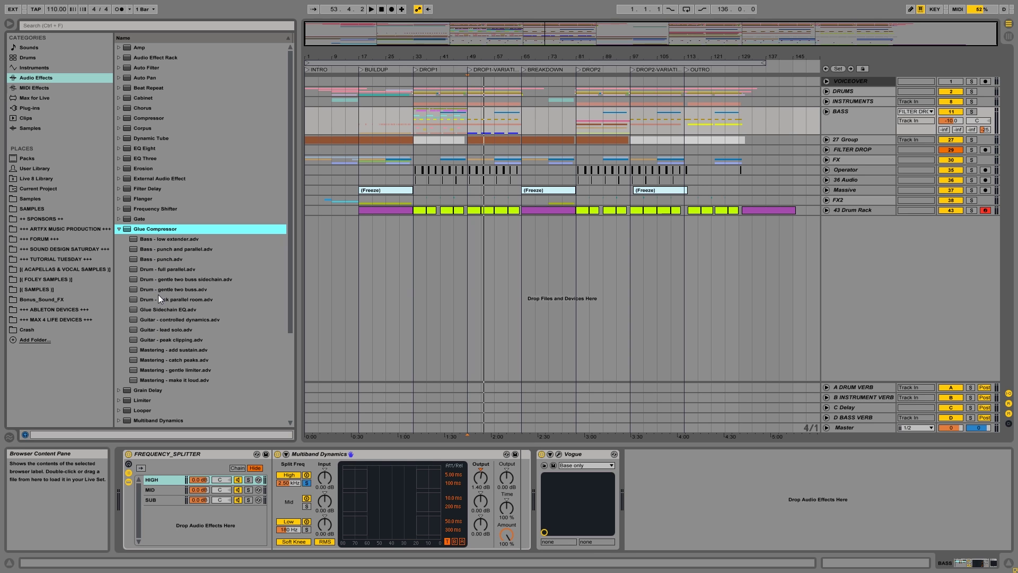
pyautogui.moveTo(161, 289)
pyautogui.mouseDown()
pyautogui.moveTo(438, 409)
pyautogui.moveTo(503, 457)
pyautogui.moveTo(576, 468)
pyautogui.moveTo(536, 475)
pyautogui.mouseUp()
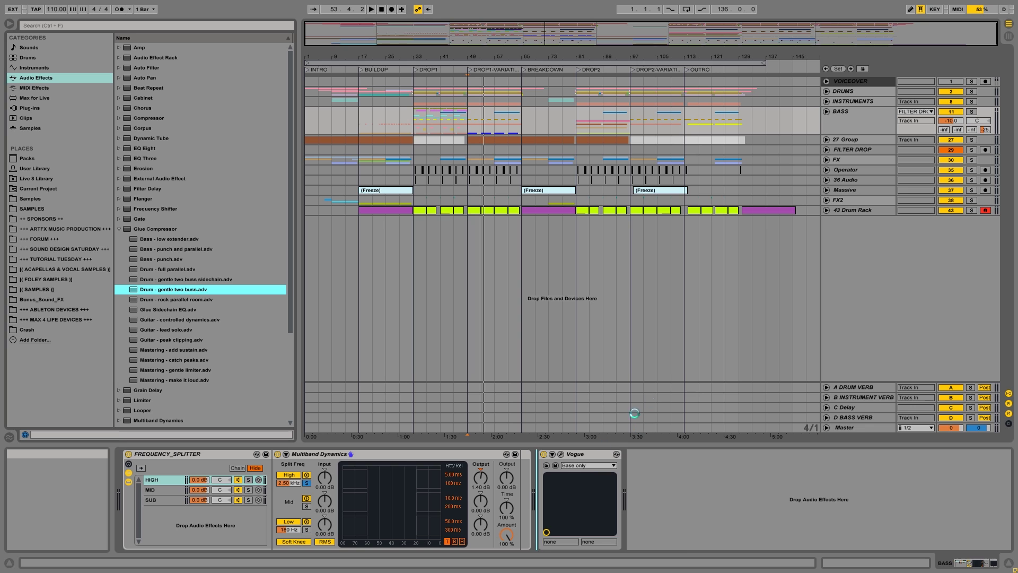
pyautogui.press('space')
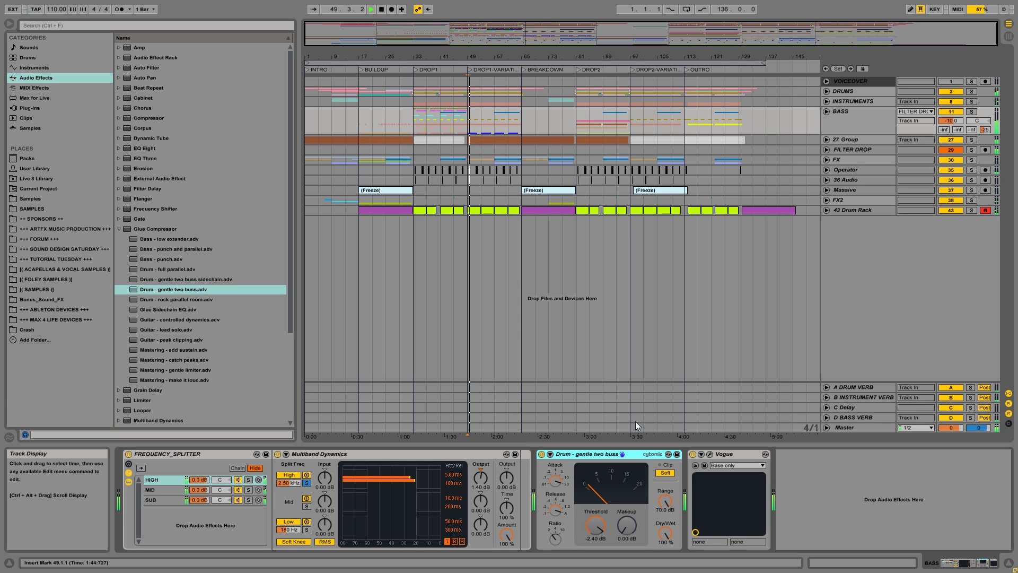
# Step: Audition the BASS group soloed and within the full mix, and set its D-BASS VERB send to -26.5 dB
pyautogui.click(971, 112)
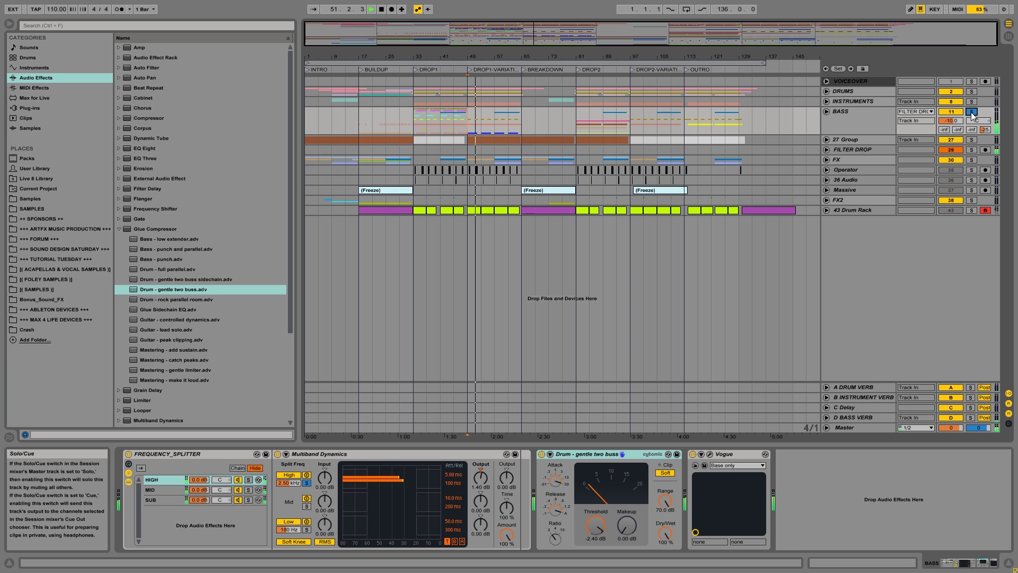
pyautogui.click(971, 112)
pyautogui.moveTo(992, 131)
pyautogui.mouseDown()
pyautogui.moveTo(991, 149)
pyautogui.moveTo(992, 132)
pyautogui.mouseUp()
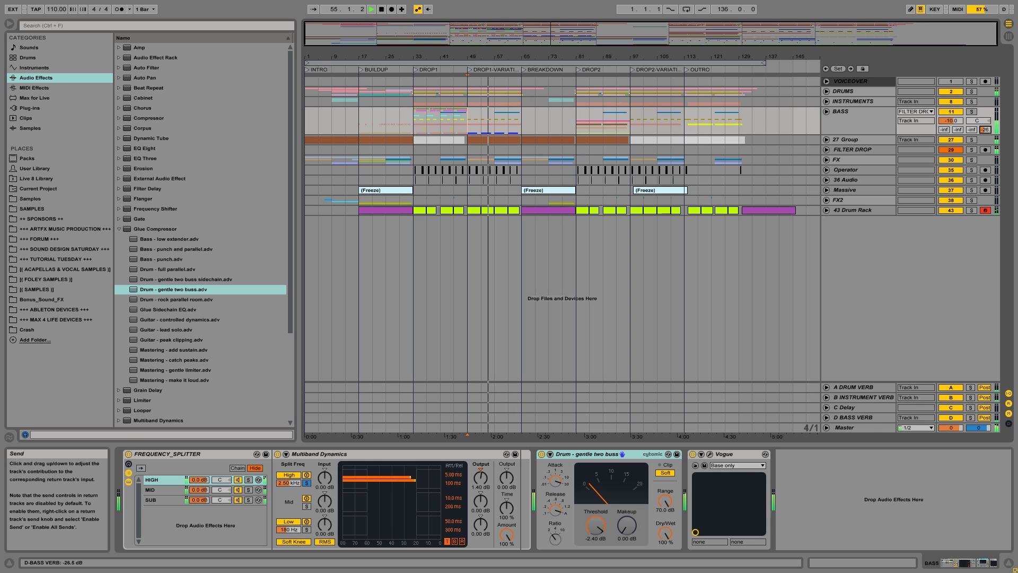
# Step: Compare the bass with FREQUENCY_SPLITTER bypassed and re-enabled, and set the SUB chain's low-band Multiband Dynamics output to 5.60 dB
pyautogui.click(129, 454)
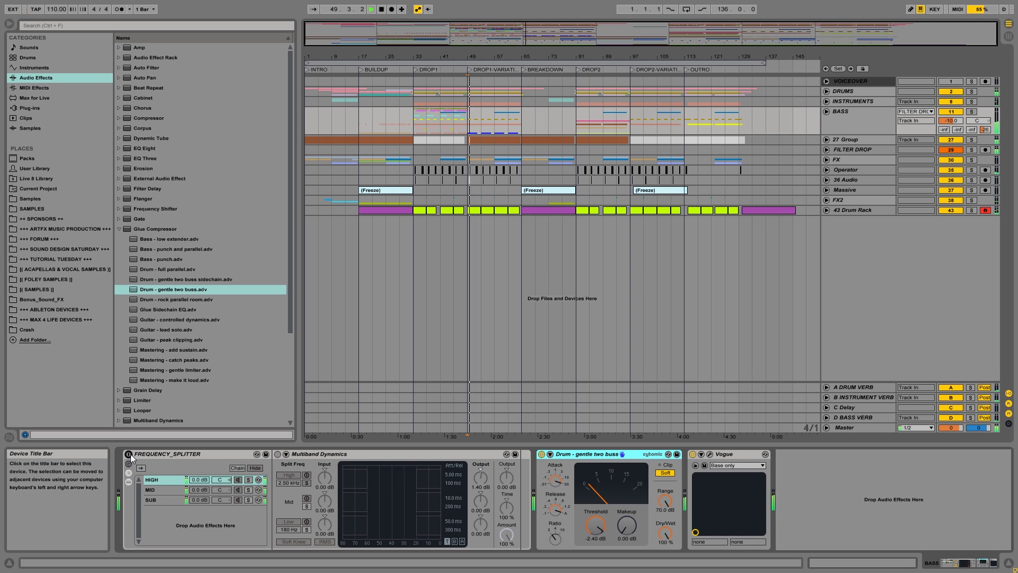
pyautogui.click(129, 454)
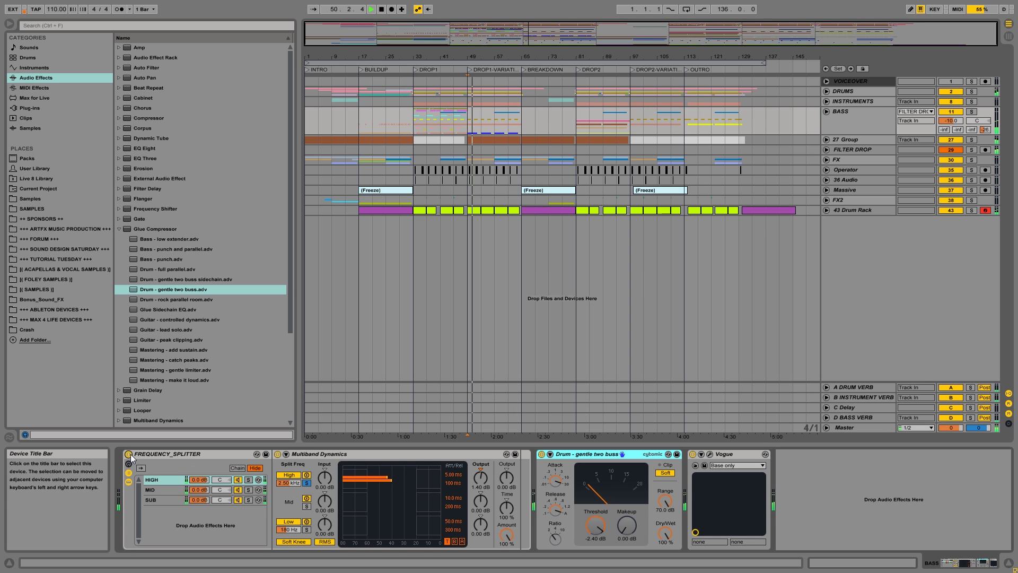
pyautogui.click(166, 499)
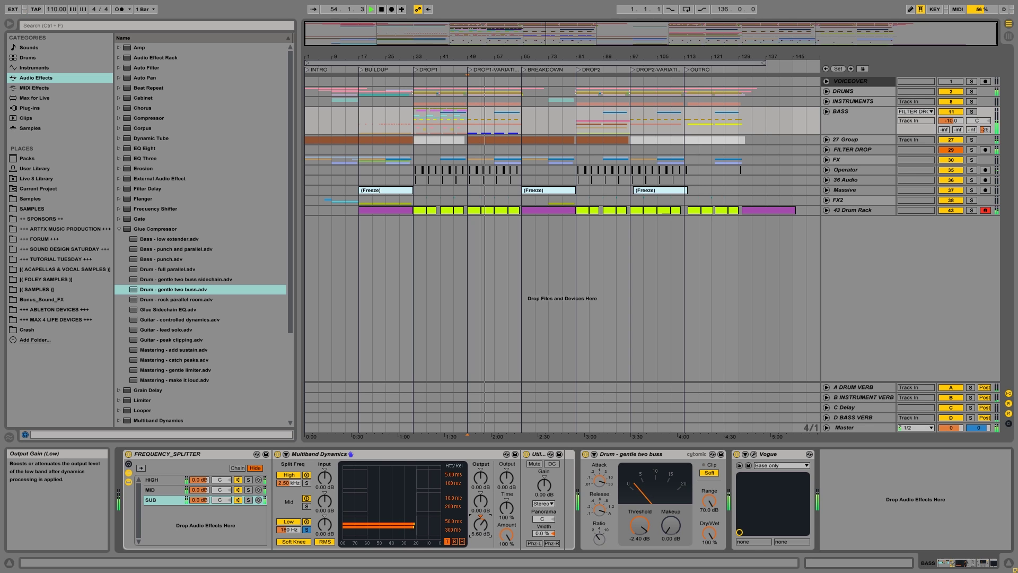
# Step: Adjust the MID chain's mid-band output and set the HIGH chain's high-band output to 4.80 dB in Multiband Dynamics, ending with playback stopped
pyautogui.click(159, 490)
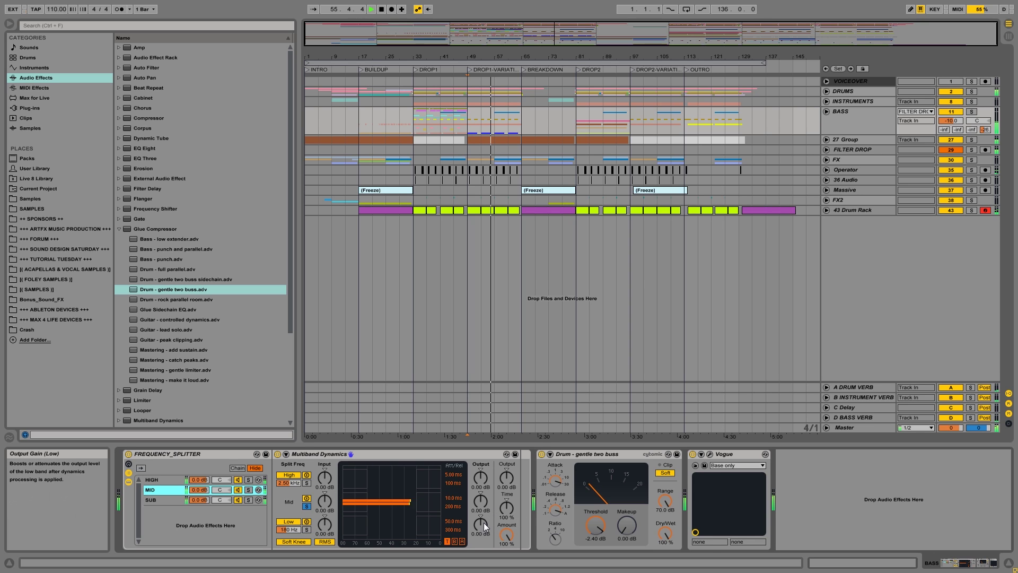
pyautogui.moveTo(481, 500)
pyautogui.mouseDown()
pyautogui.moveTo(481, 488)
pyautogui.moveTo(481, 496)
pyautogui.mouseUp()
pyautogui.click(154, 479)
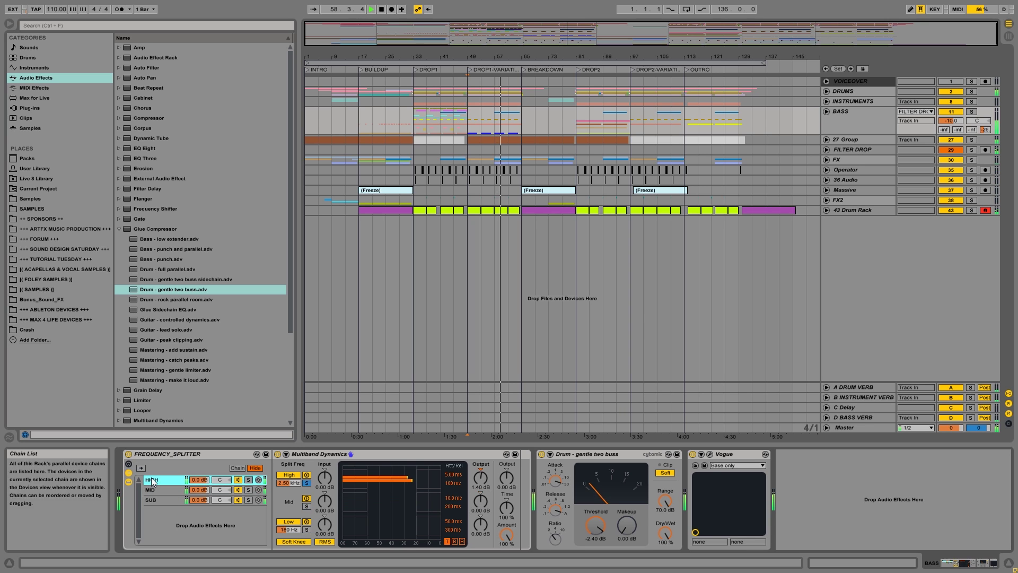
pyautogui.moveTo(487, 480)
pyautogui.mouseDown()
pyautogui.moveTo(487, 489)
pyautogui.moveTo(485, 480)
pyautogui.mouseUp()
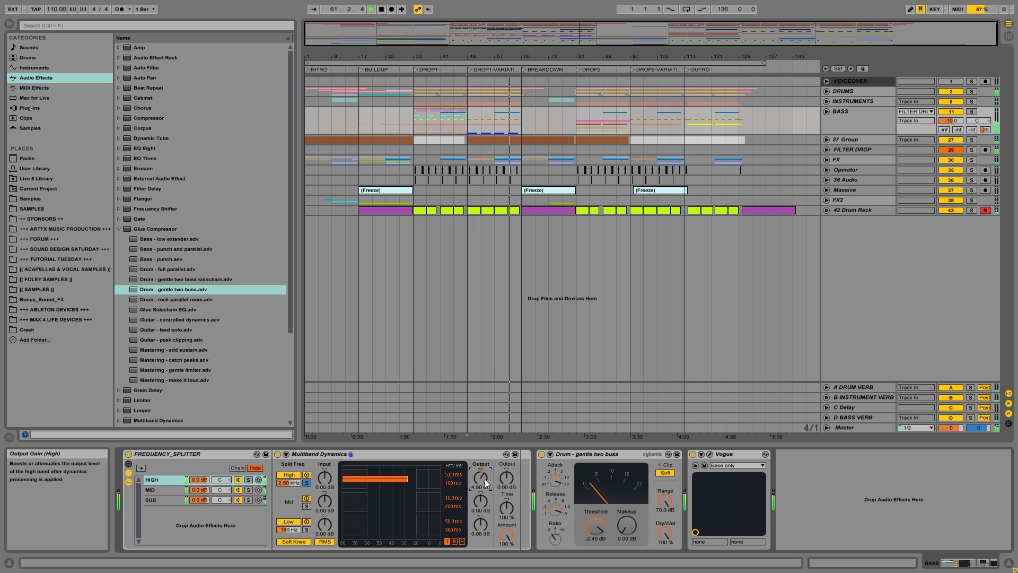
pyautogui.press('space')
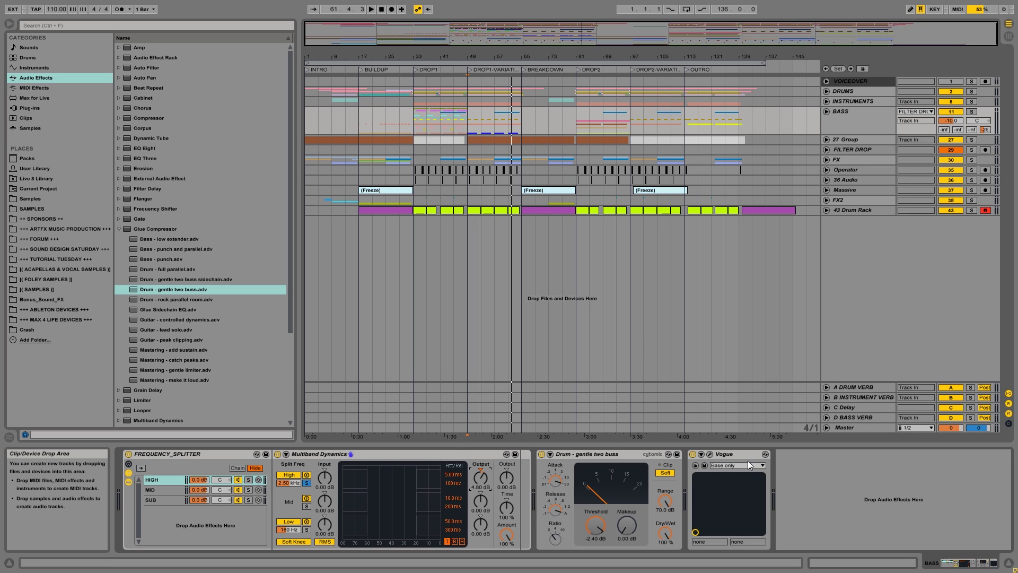
# Step: Audition the beginning of the track from 1.1.1 and its ending from 129.1.1
pyautogui.click(307, 112)
pyautogui.press('space')
pyautogui.press('space')
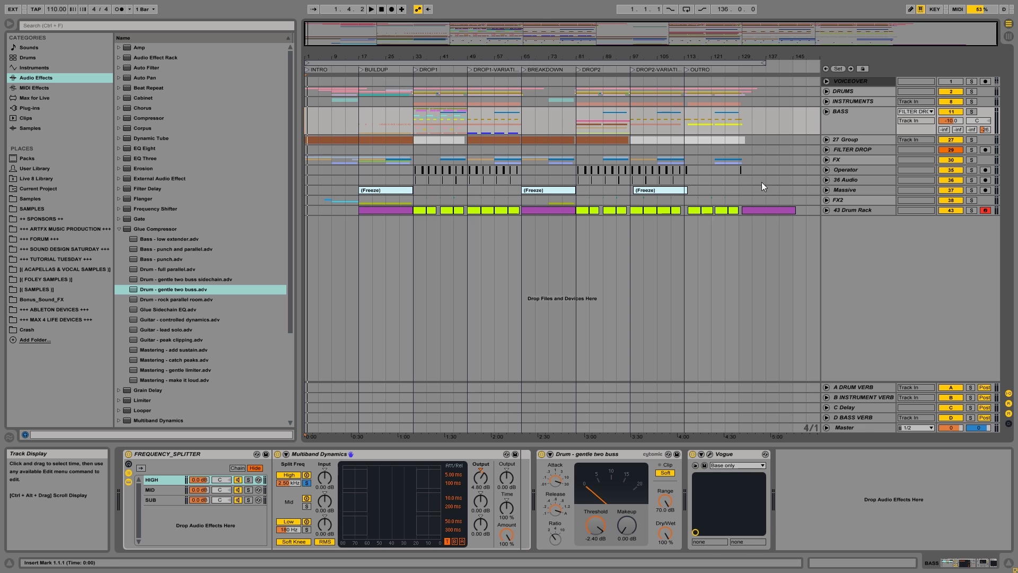
pyautogui.click(736, 199)
pyautogui.press('space')
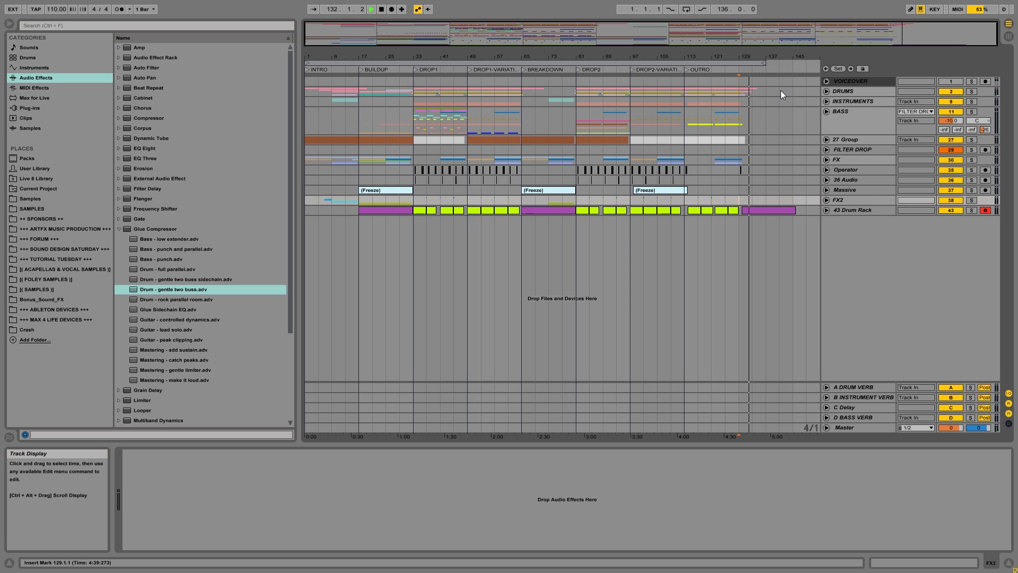
pyautogui.press('space')
# Step: Shorten the final clip on the 43 Drum Rack track so it ends at 133.1.1, and save the set
pyautogui.moveTo(795, 210); pyautogui.dragTo(751, 210)
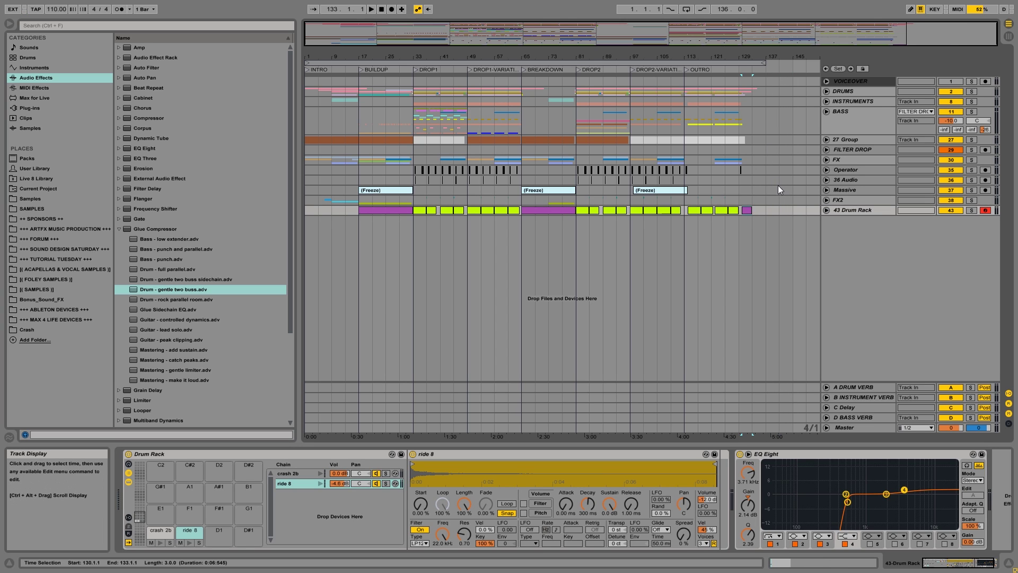
pyautogui.click(755, 209)
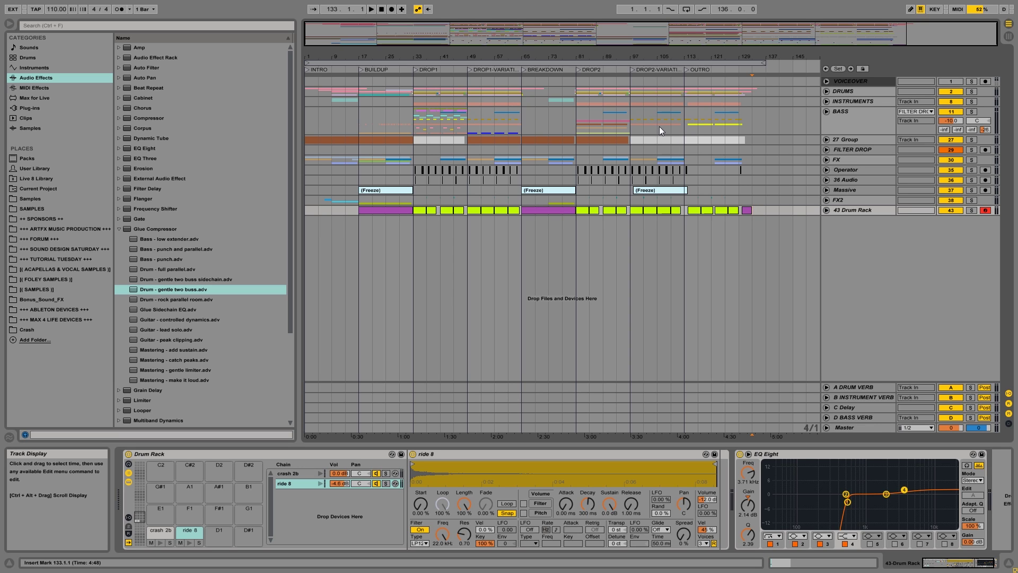
pyautogui.hotkey('ctrl', 's')
# Step: Select the arrangement span from 1.1.1 to 137.1.1 and inspect the device chains on the BASS group and the Master track
pyautogui.click(329, 62)
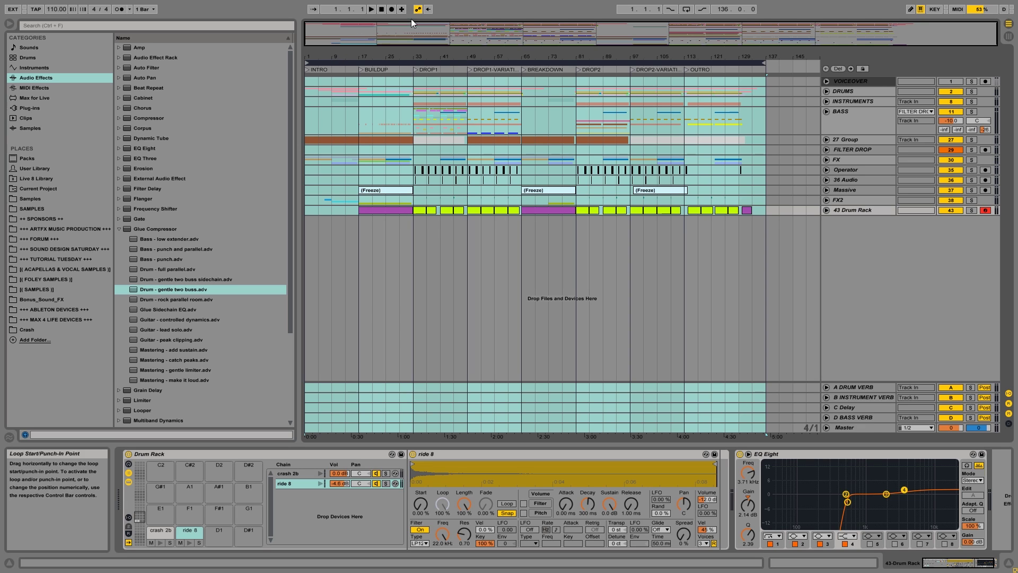
pyautogui.click(873, 113)
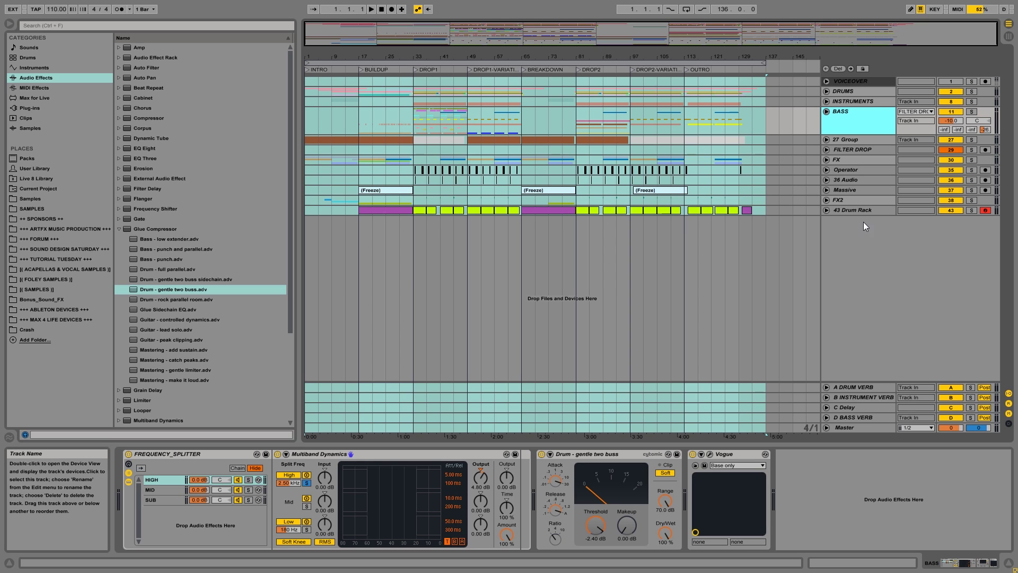
pyautogui.click(863, 427)
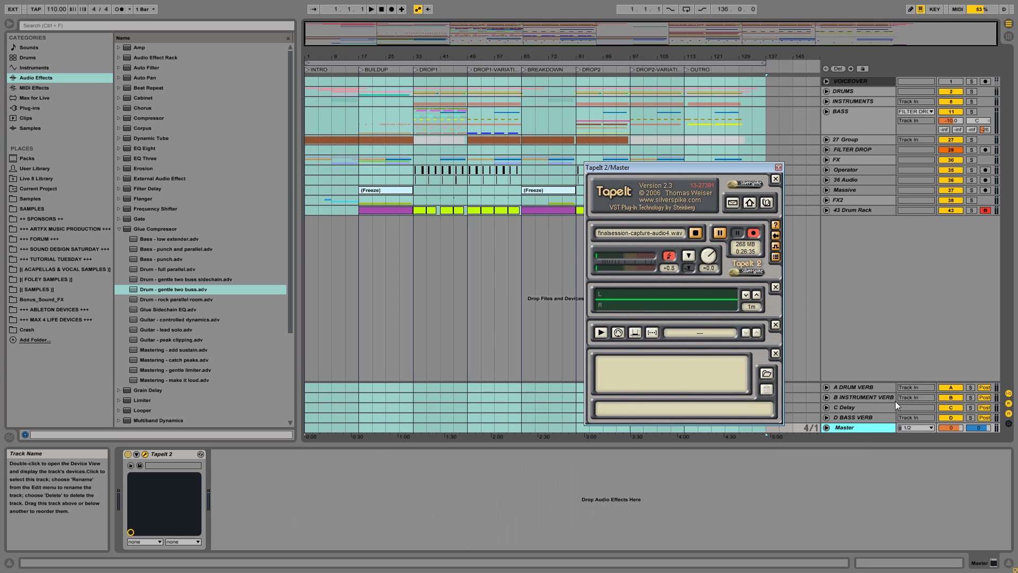
# Step: Review the track levels in the Session View mixer, and play the full arrangement from 1.1.1 in Arrangement View
pyautogui.click(1008, 36)
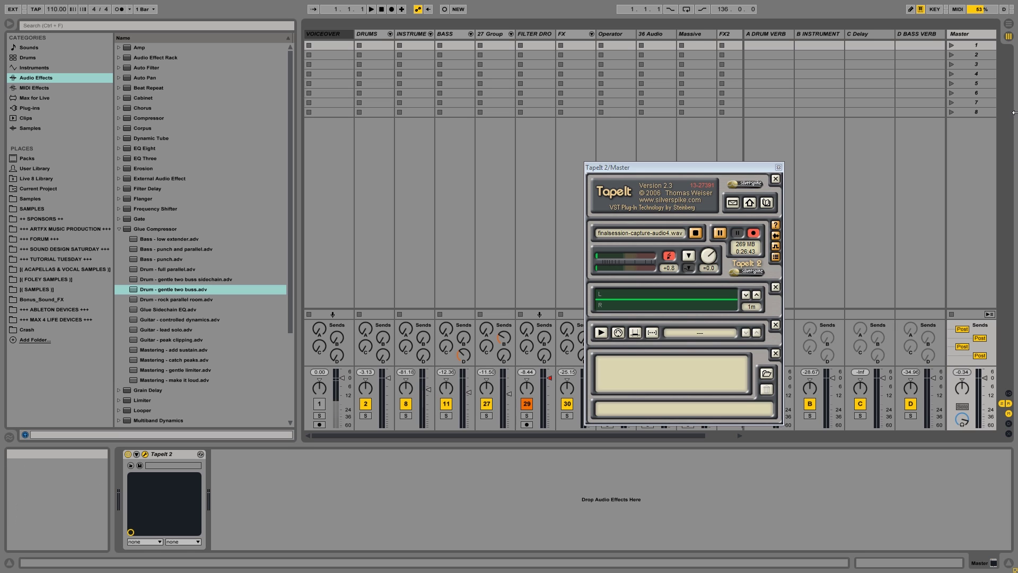
pyautogui.click(1008, 24)
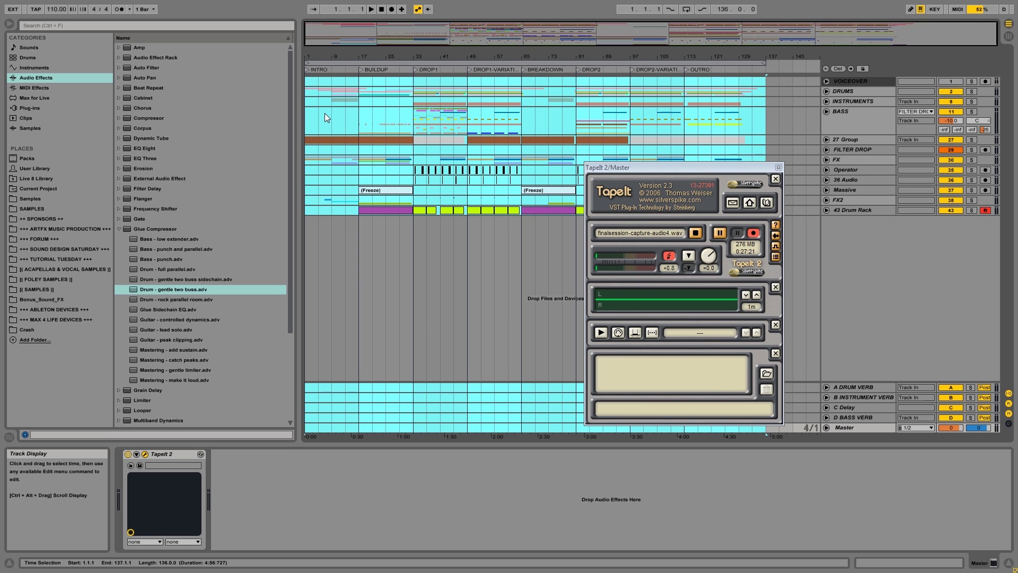
pyautogui.press('space')
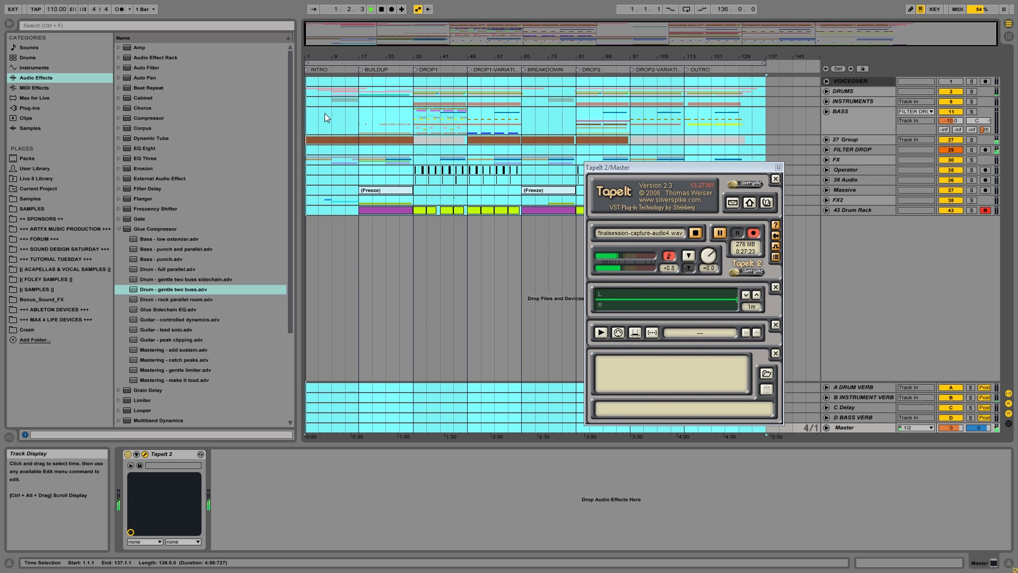